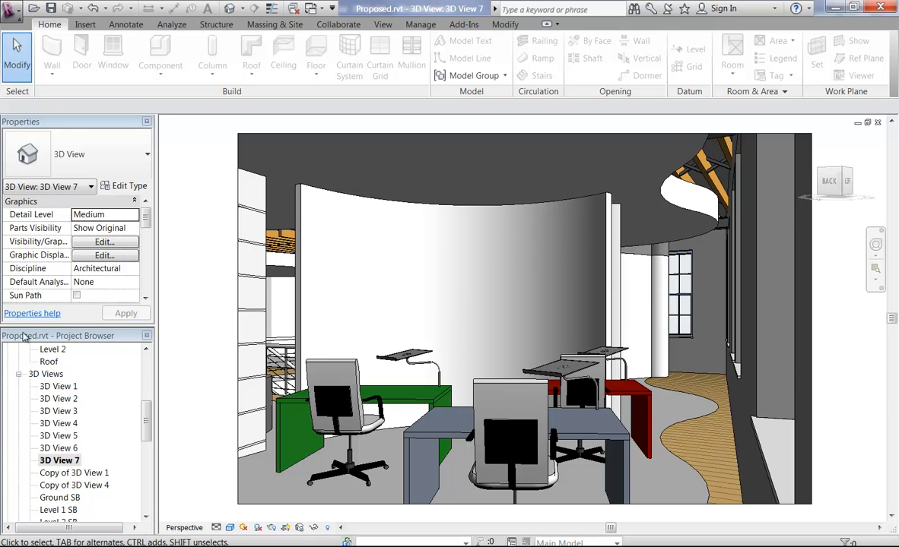
Open the Level 1 ceiling plan and inspect the pod ceilings above the workstation area
scroll(139, 374, up, 10)
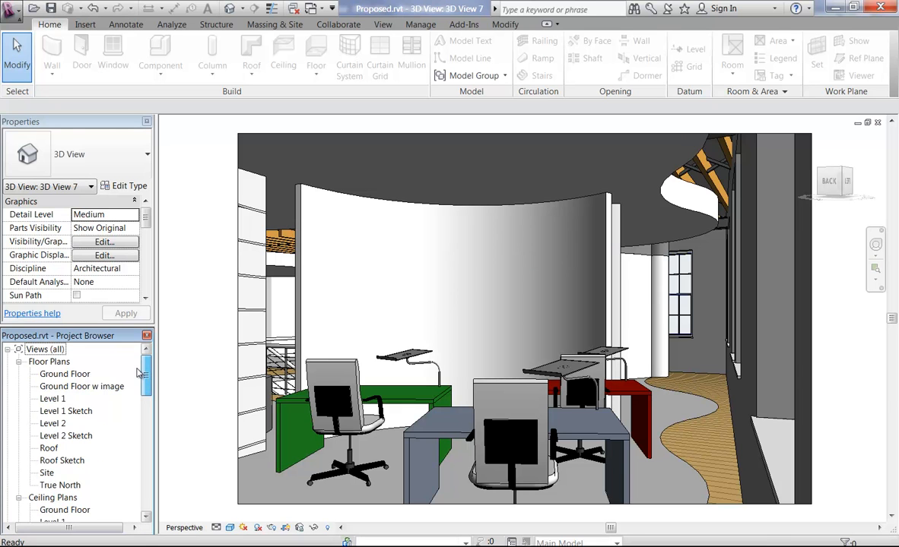
scroll(139, 374, down, 3)
click(49, 449)
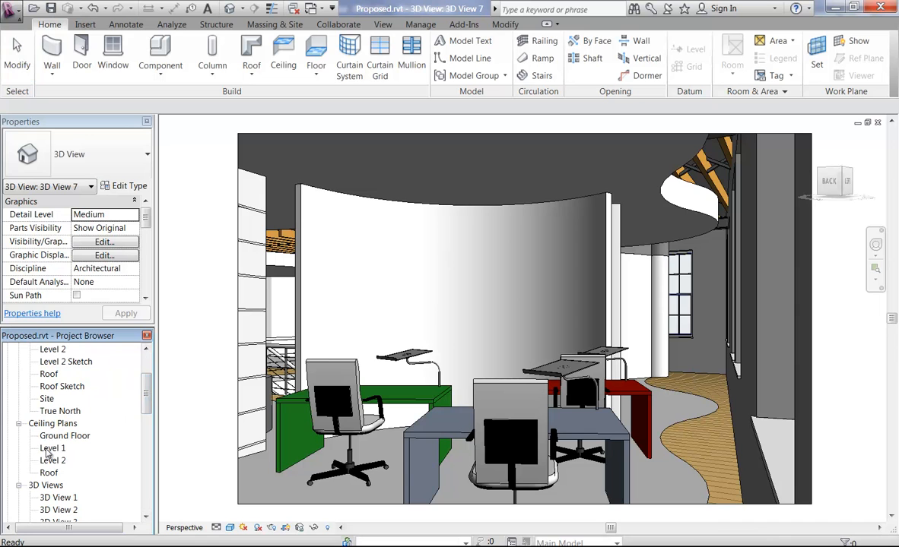
double_click(48, 448)
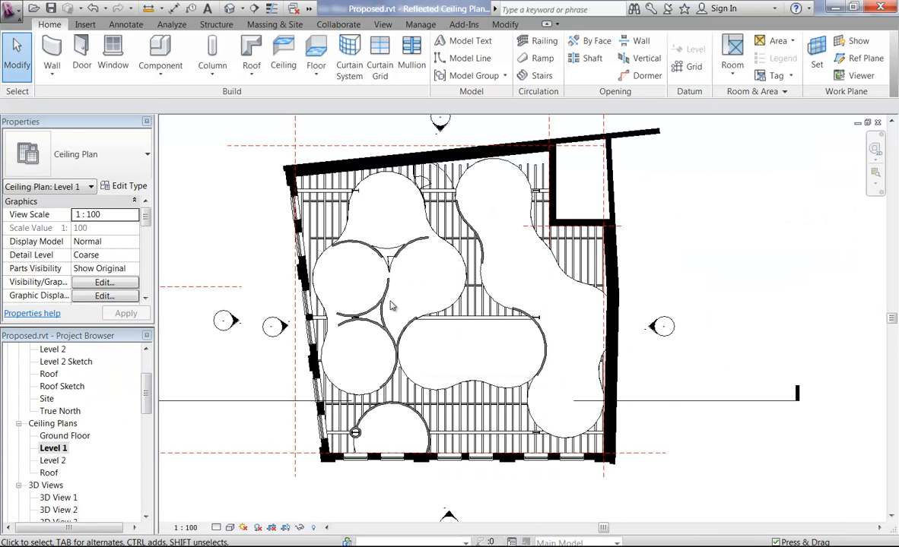
scroll(314, 278, up, 1)
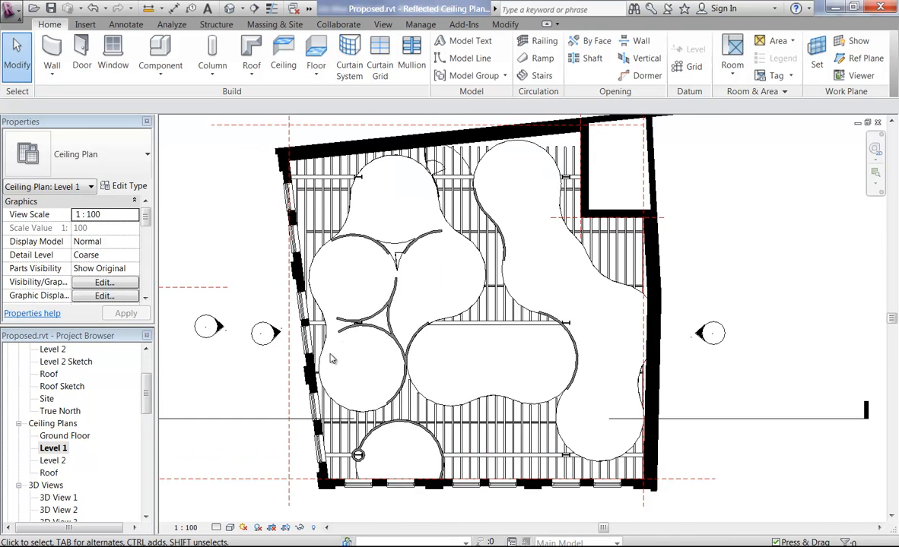
scroll(316, 297, up, 1)
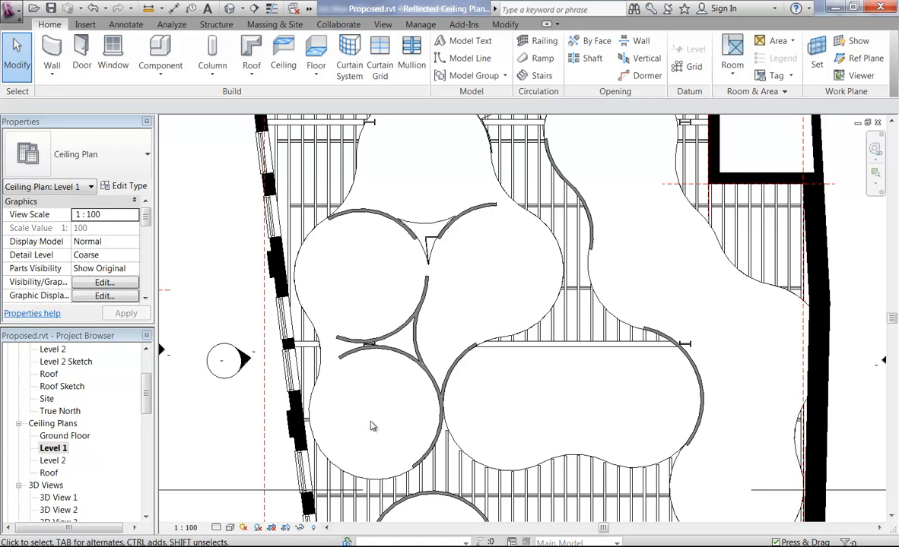
middle_drag(368, 419, 382, 336)
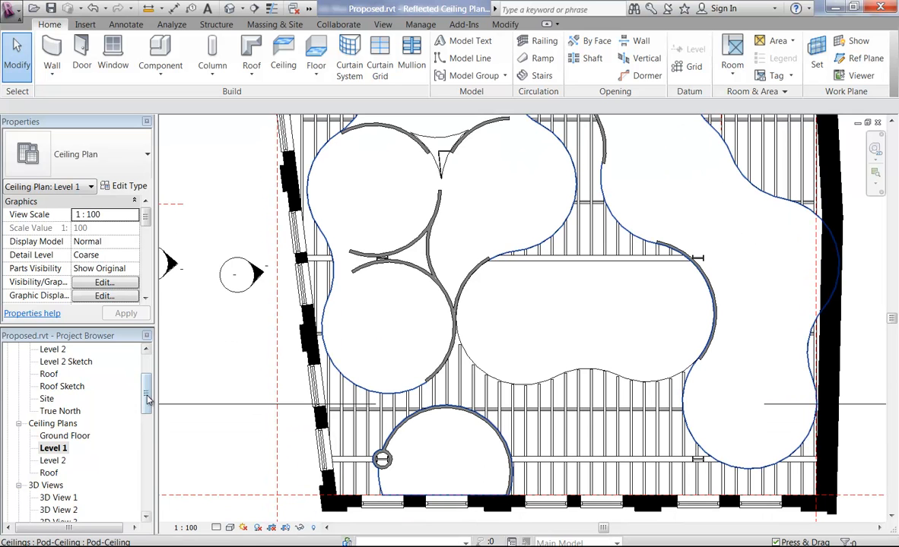
Open the Level 1 floor plan and focus on the three workstations in the circular pod
scroll(76, 403, up, 3)
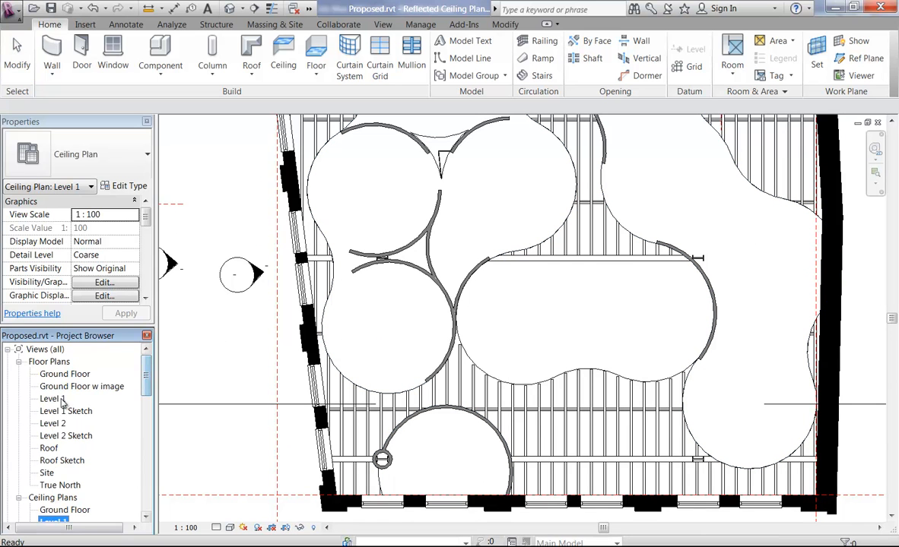
double_click(54, 400)
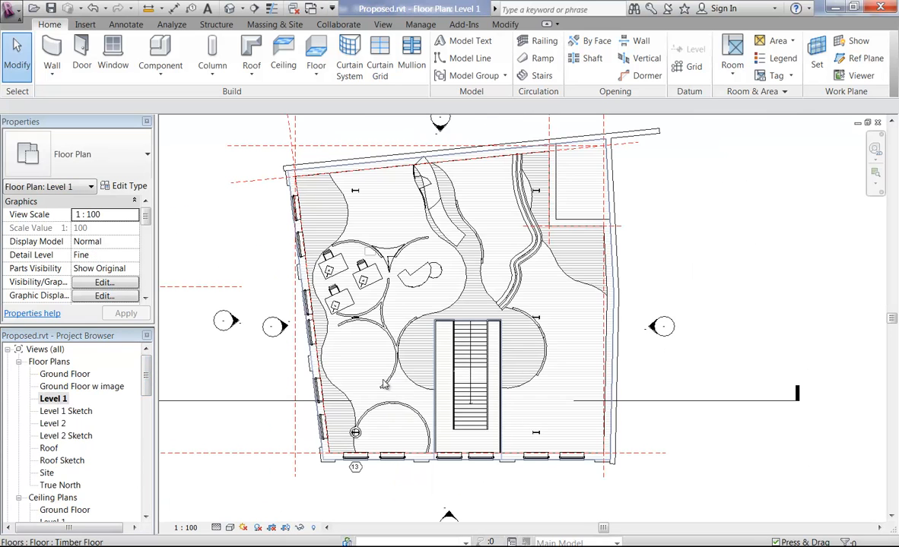
scroll(489, 352, up, 3)
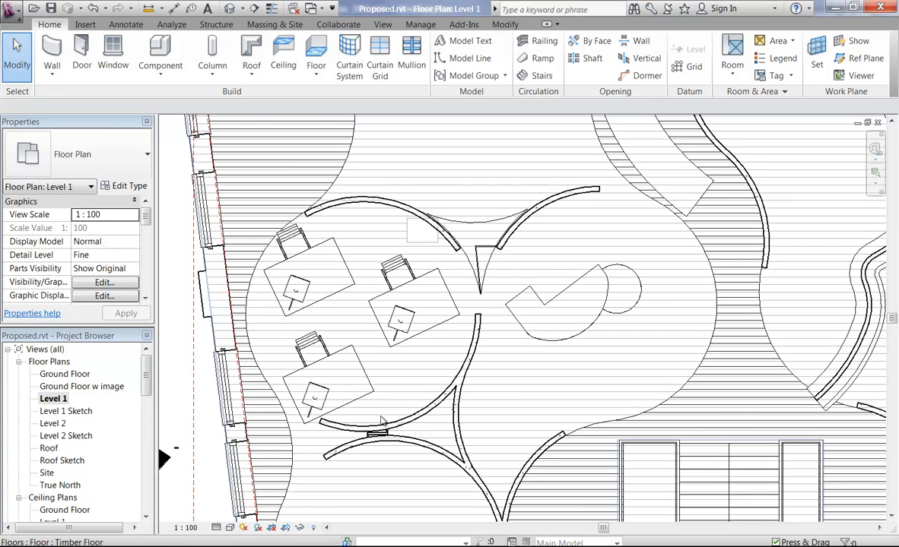
scroll(228, 387, up, 2)
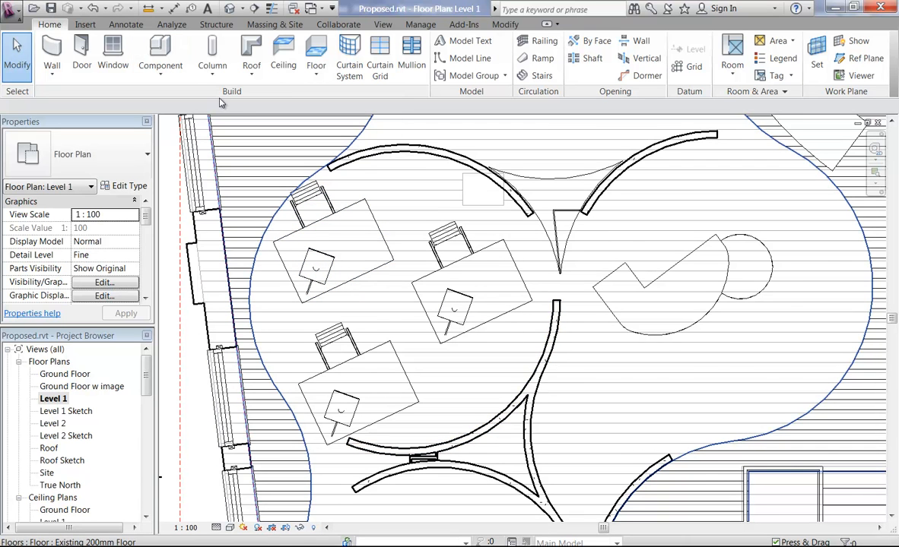
Draw three reference planes: along the upper-left desk's chair-side edge and along the front edges of the lower-left and right desks
click(861, 58)
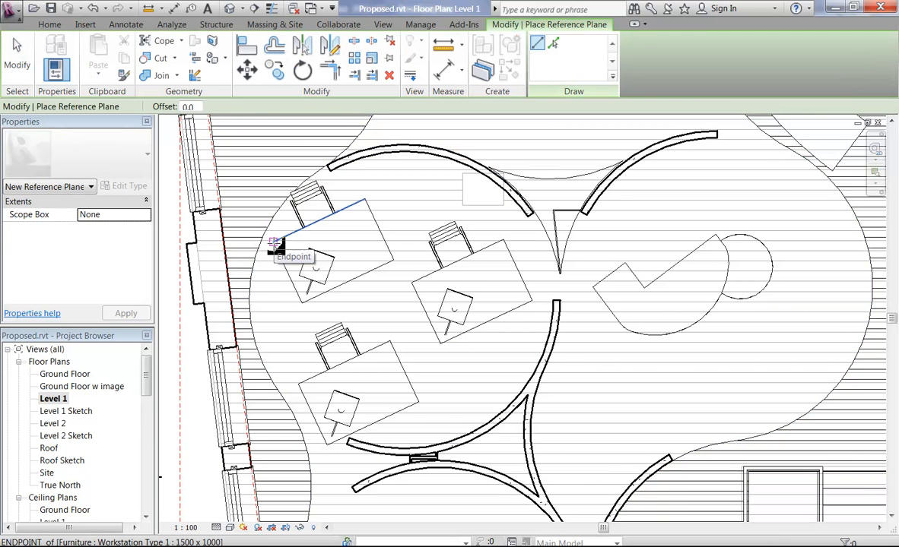
click(275, 243)
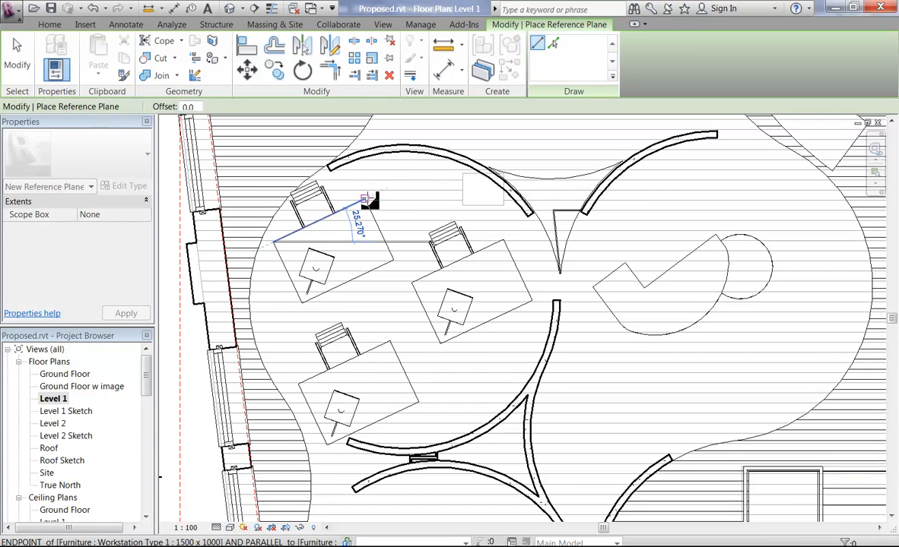
click(377, 222)
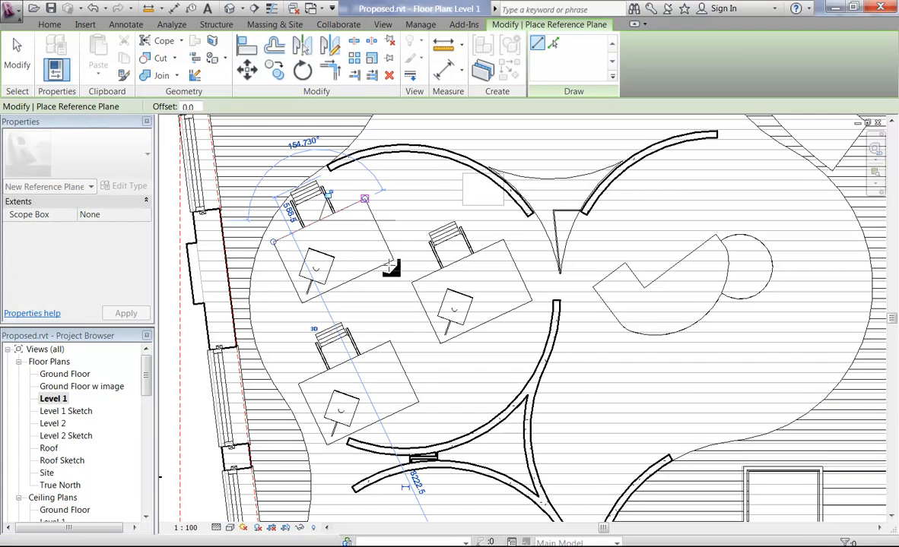
click(327, 445)
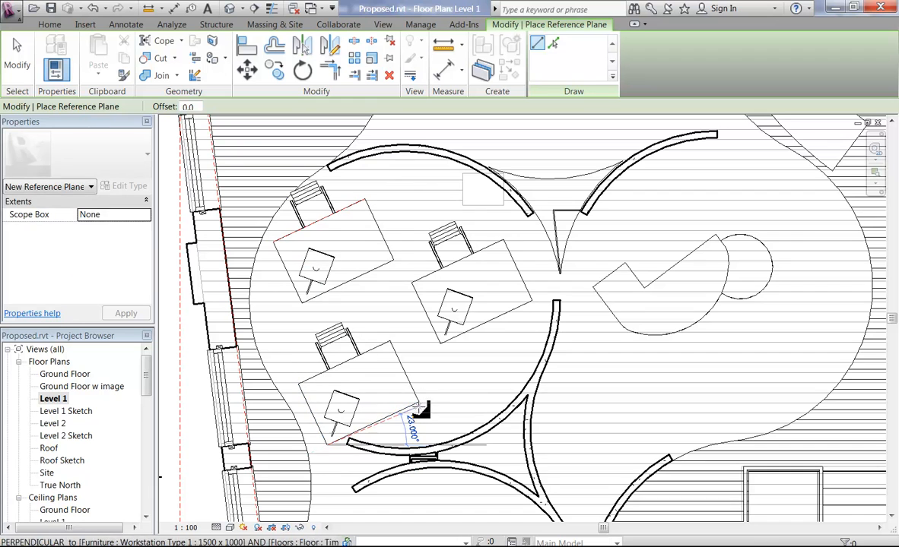
click(418, 402)
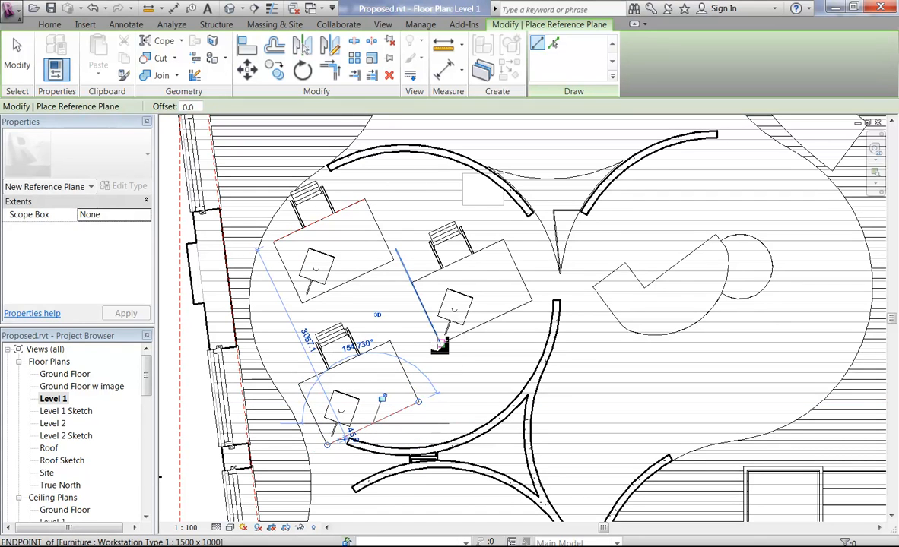
click(443, 344)
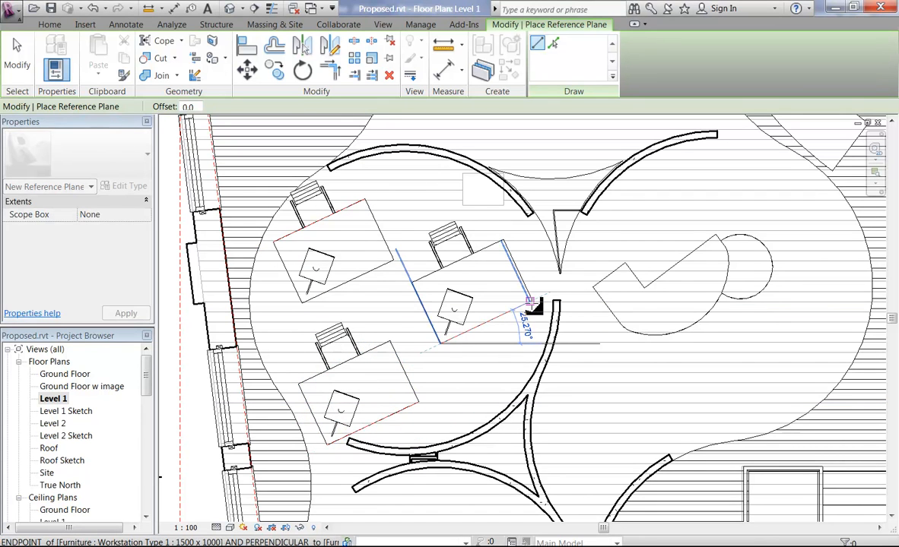
key(Escape)
key(Escape)
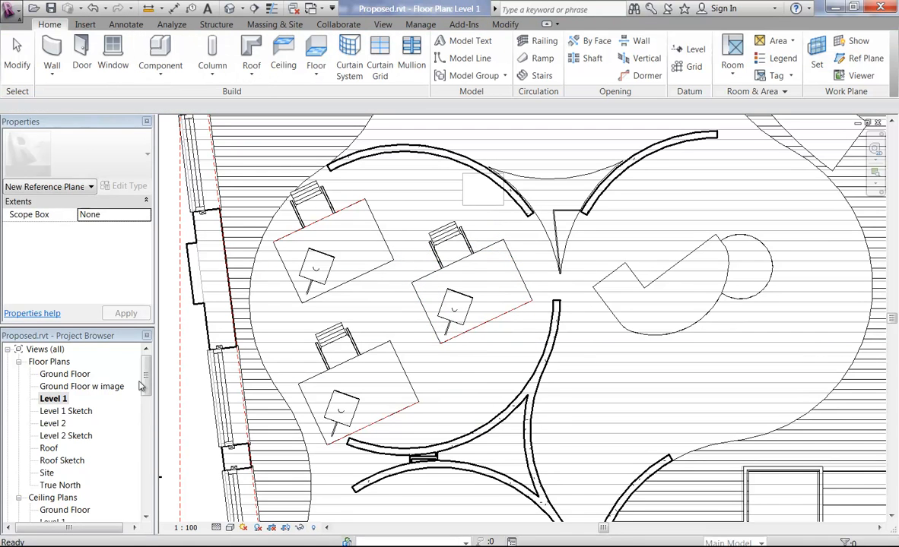
Reopen the Level 1 ceiling plan
scroll(148, 394, down, 2)
scroll(148, 393, down, 1)
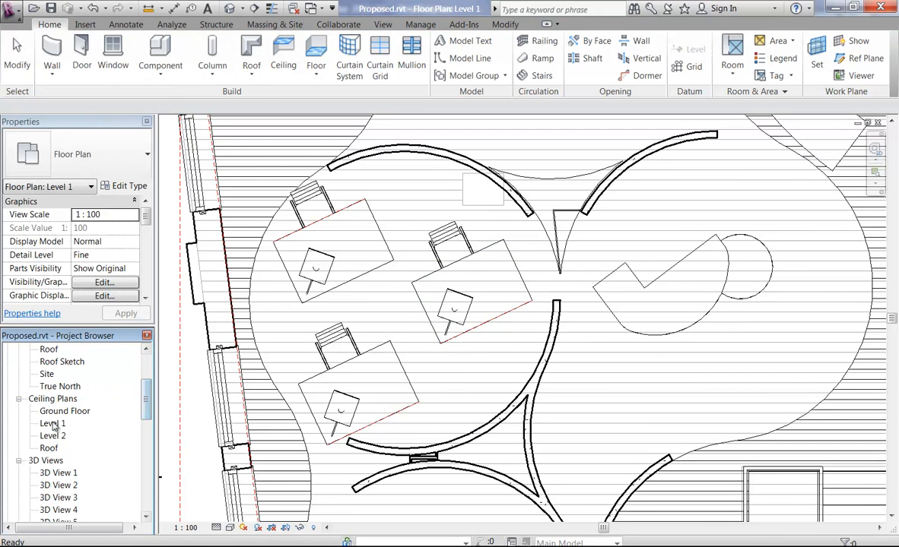
double_click(52, 424)
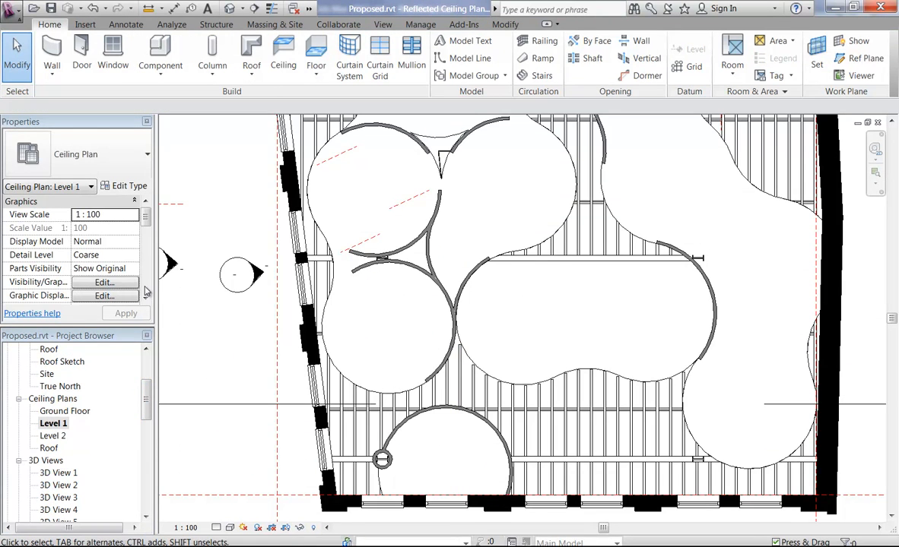
Set the ceiling plan's underlay to Level 1 so the desks show beneath the pod ceiling
scroll(95, 261, down, 3)
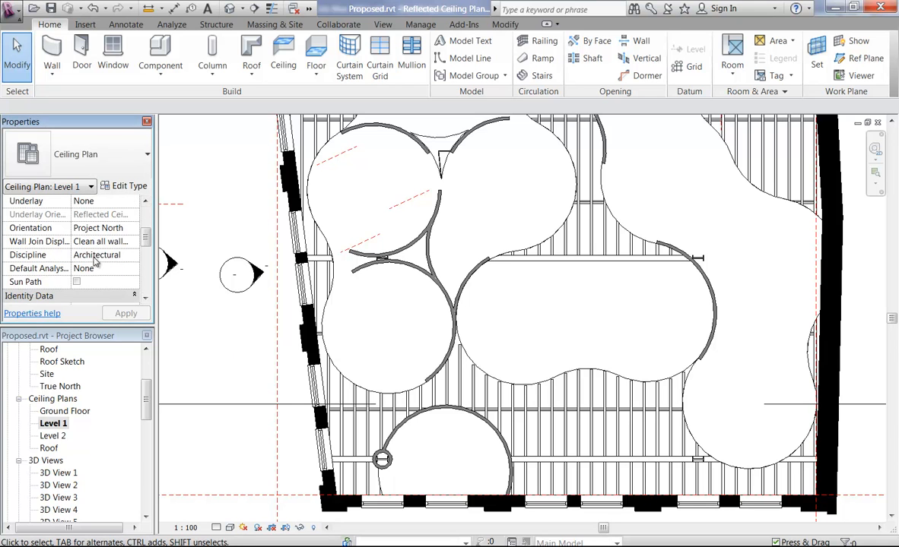
click(93, 201)
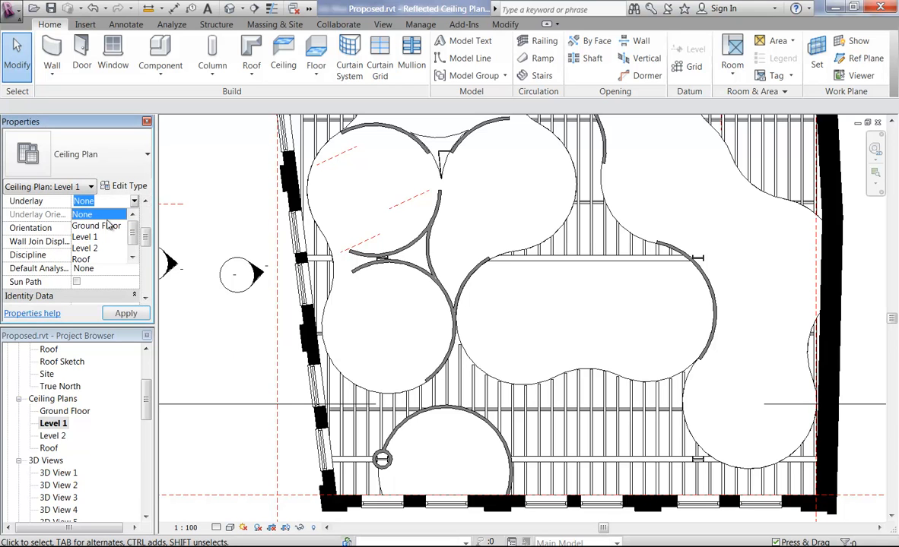
click(18, 384)
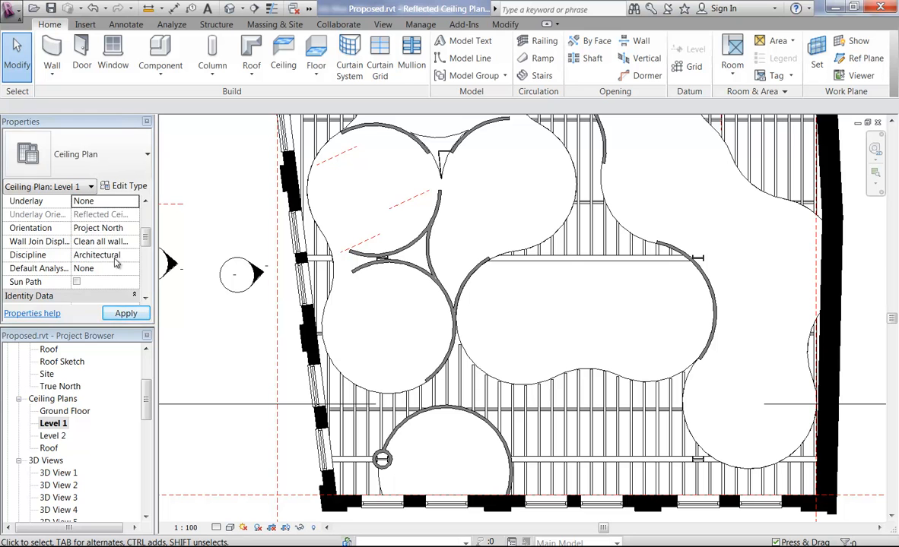
click(124, 202)
click(135, 203)
click(85, 240)
middle_drag(397, 235, 417, 321)
scroll(389, 269, up, 3)
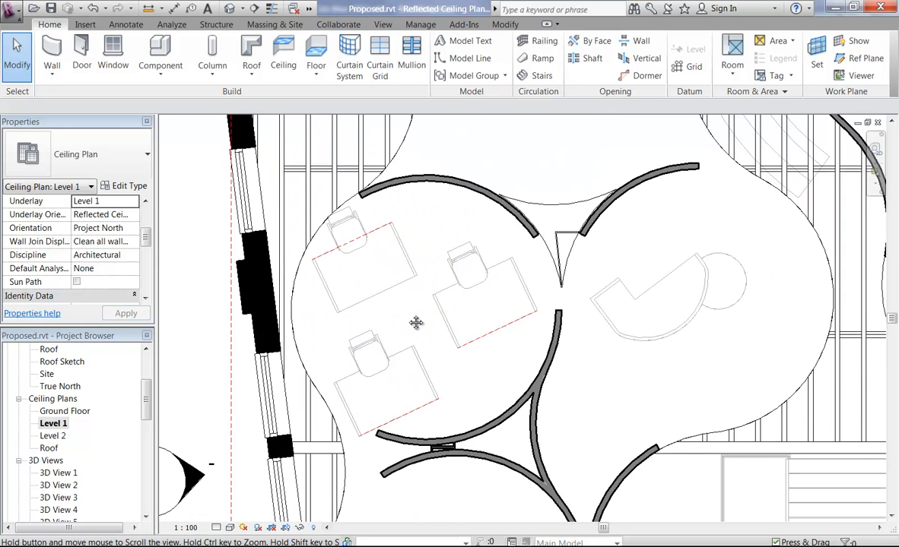
scroll(418, 321, up, 3)
click(116, 201)
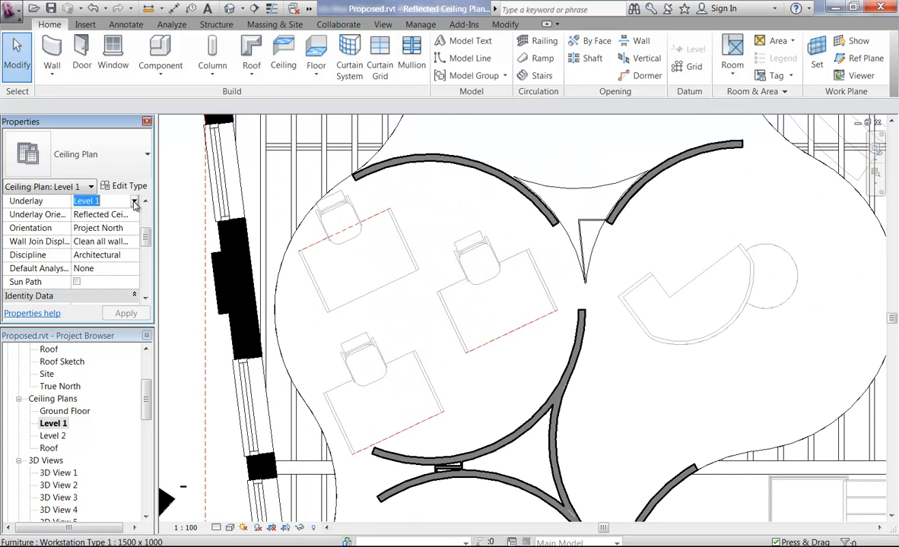
click(129, 200)
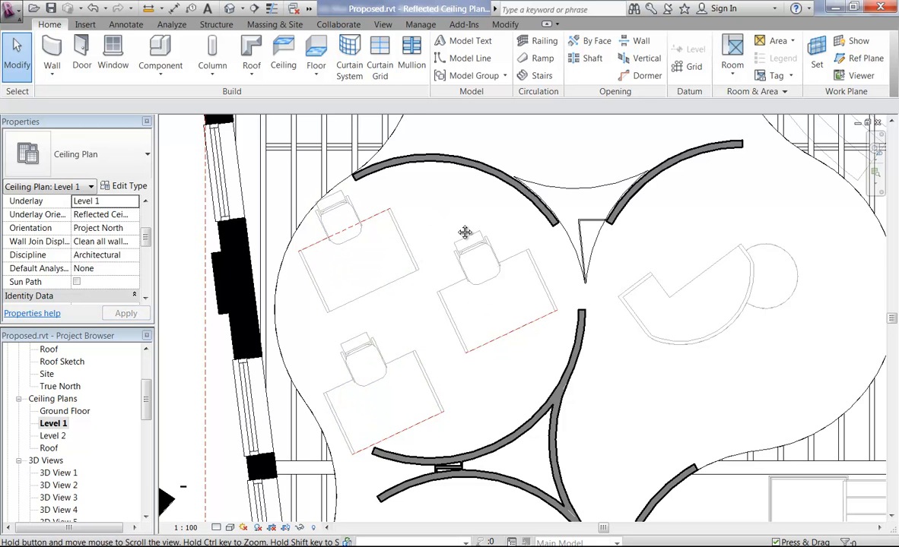
Start placing a component over the workstation pod and open the dialog for loading a new family
middle_drag(459, 235, 492, 211)
scroll(465, 260, up, 1)
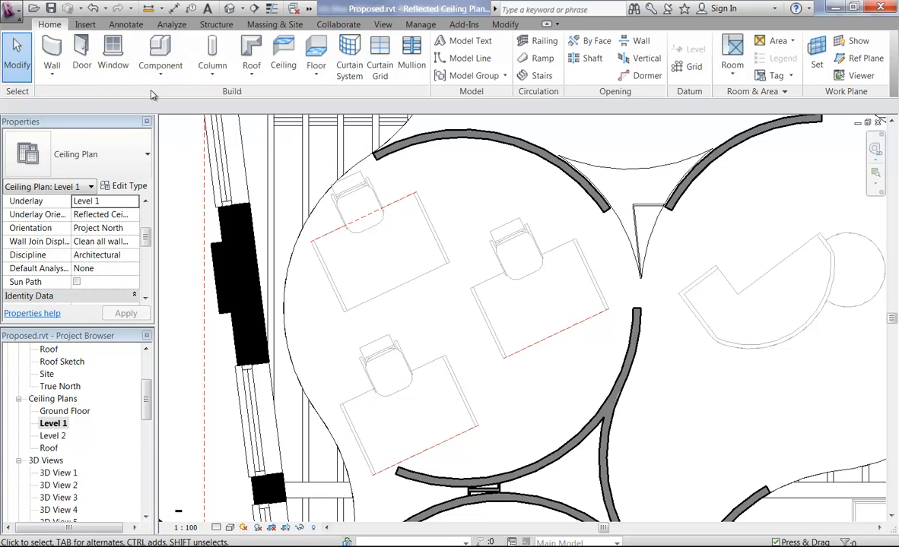
click(164, 71)
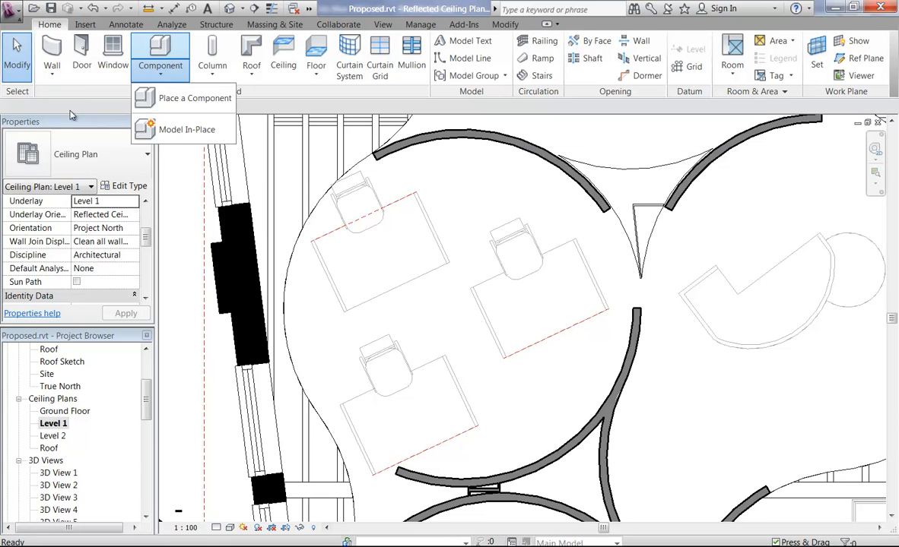
click(182, 109)
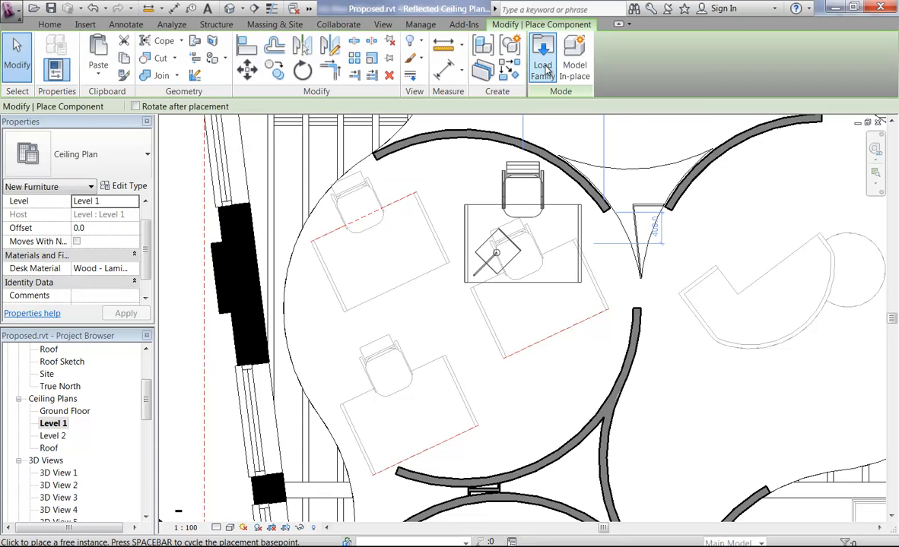
click(545, 68)
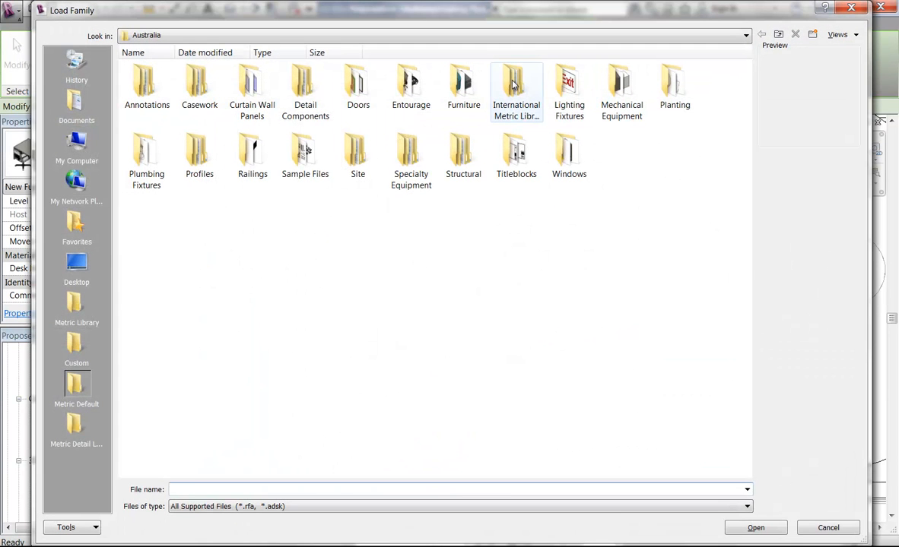
Find Downlight - Recessed Can - Glow.rfa in the International Metric Library's Lighting Fixtures folder and copy the file
double_click(567, 89)
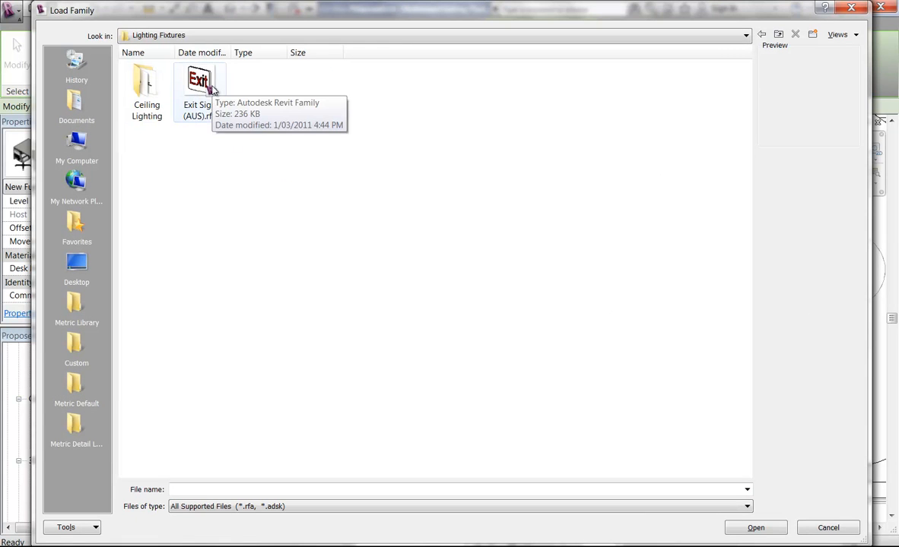
click(779, 35)
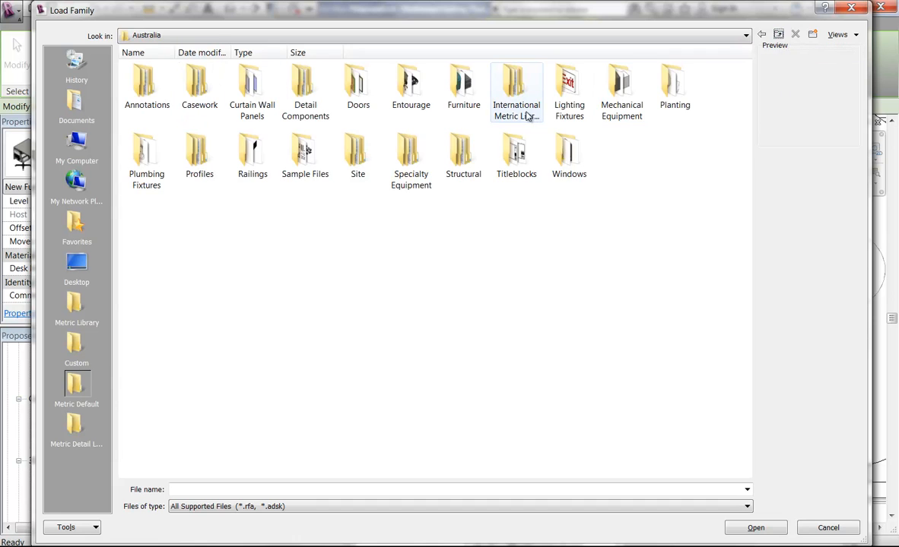
double_click(524, 83)
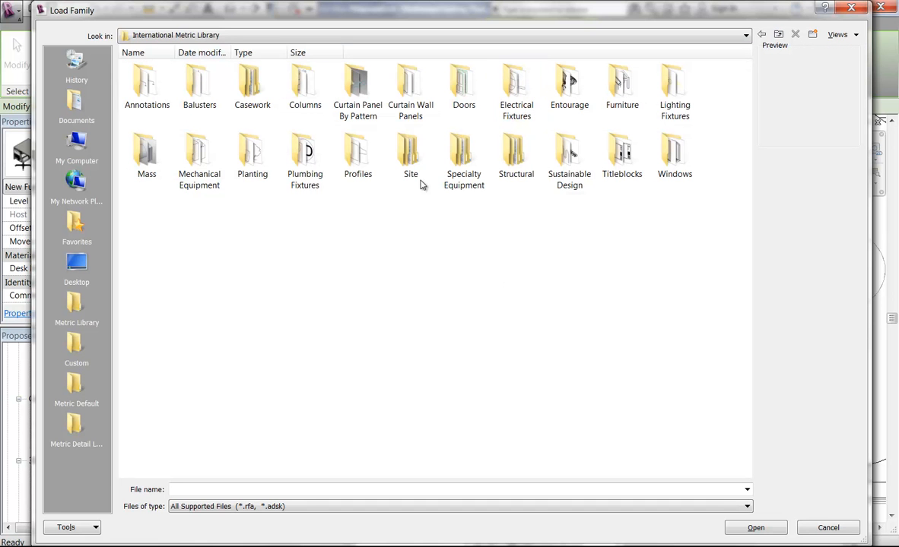
double_click(672, 80)
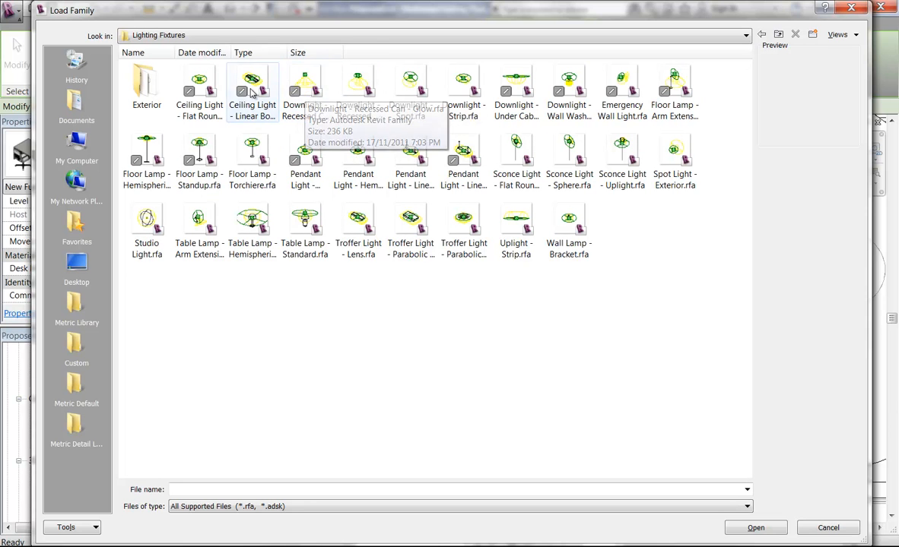
click(300, 100)
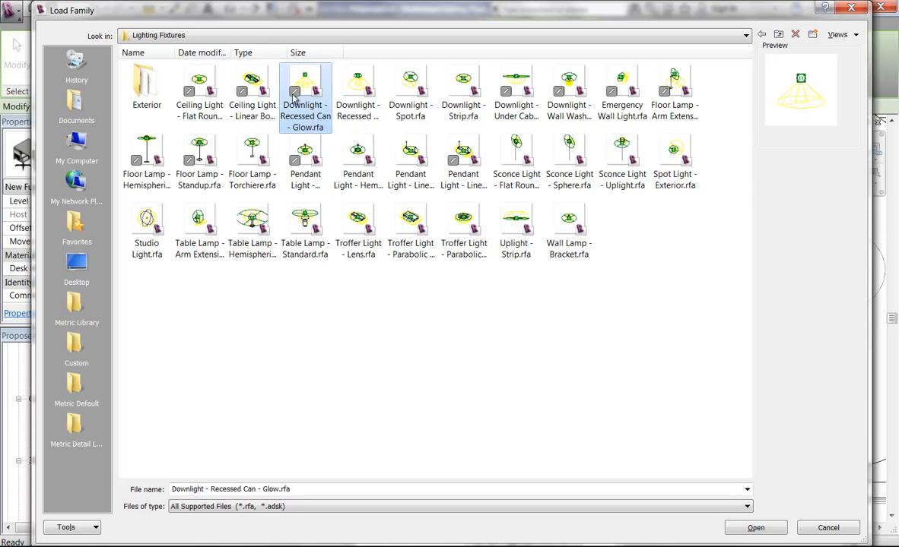
click(417, 397)
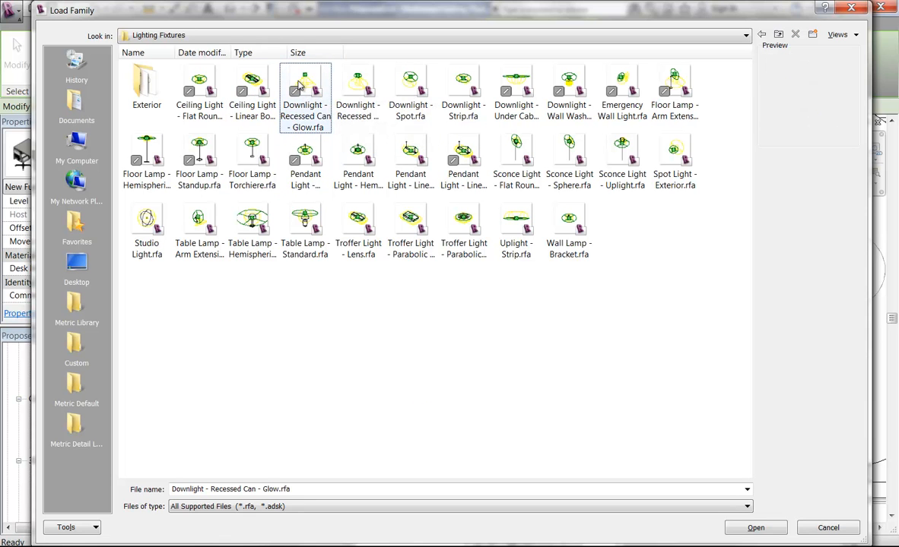
Paste the copied Downlight - Recessed Can - Glow.rfa into the Metric Library's Lighting Fixtures folder, beside the last family file
click(778, 35)
click(76, 303)
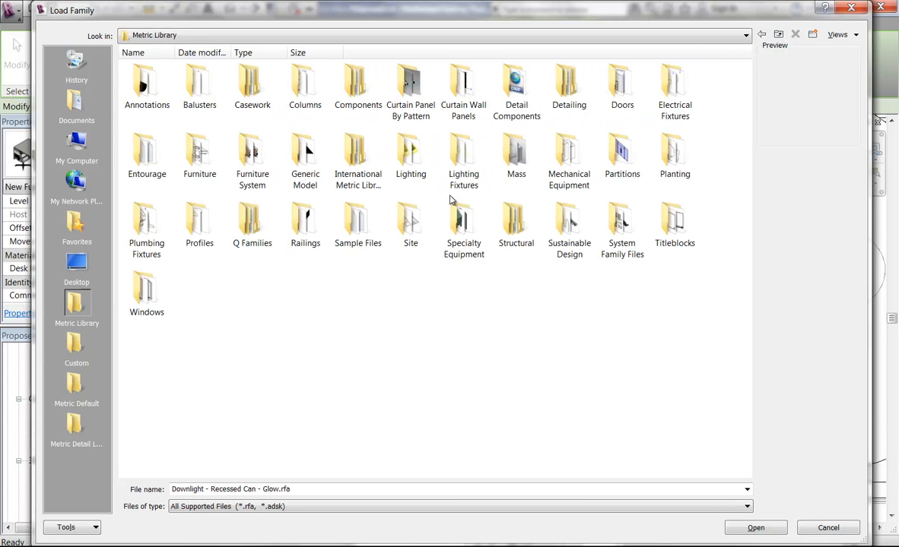
double_click(410, 164)
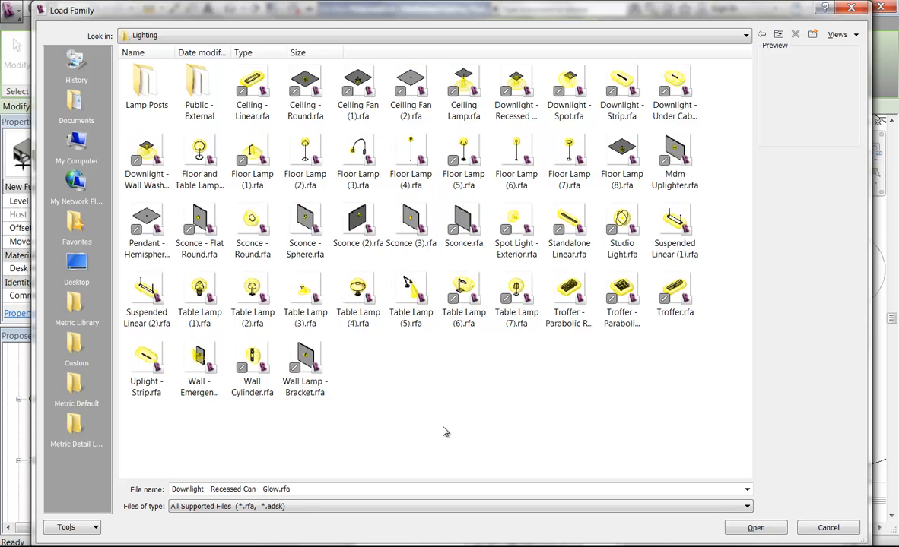
click(778, 34)
double_click(464, 159)
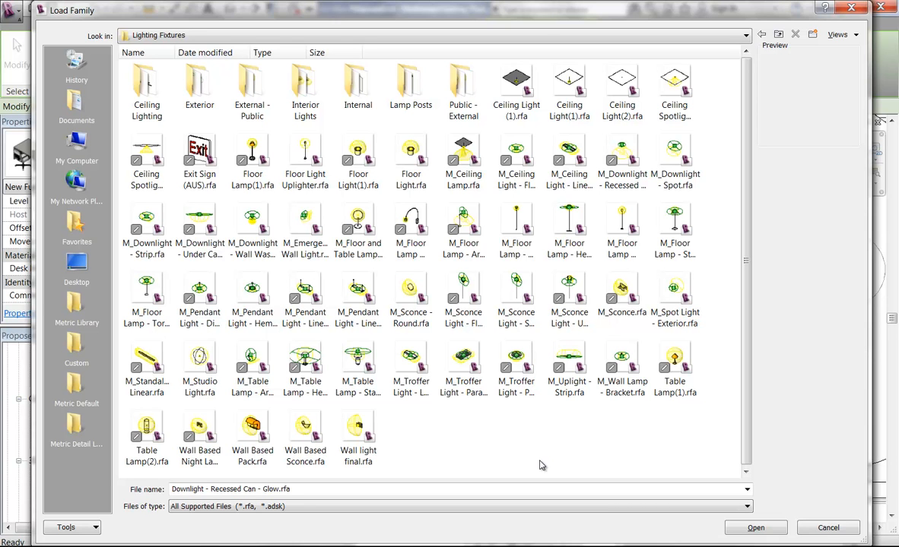
right_click(439, 441)
click(468, 354)
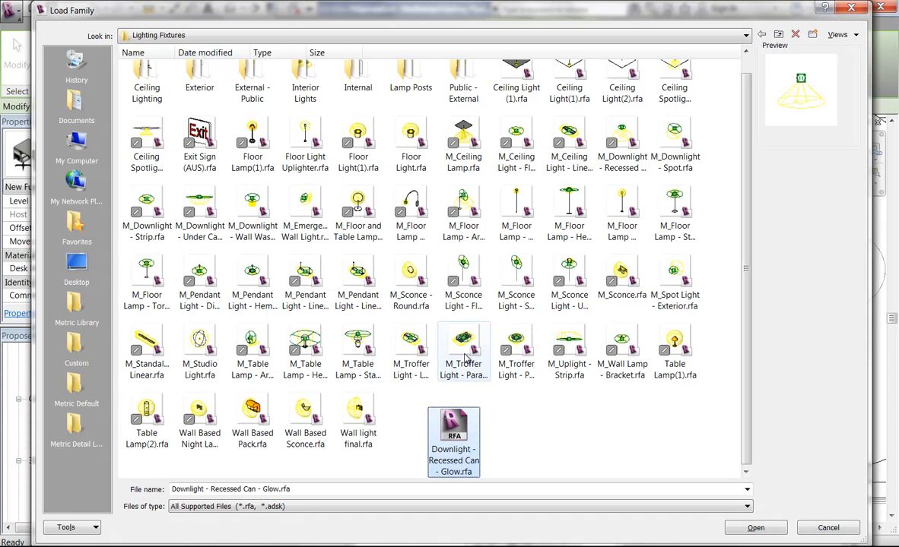
drag(454, 430, 410, 427)
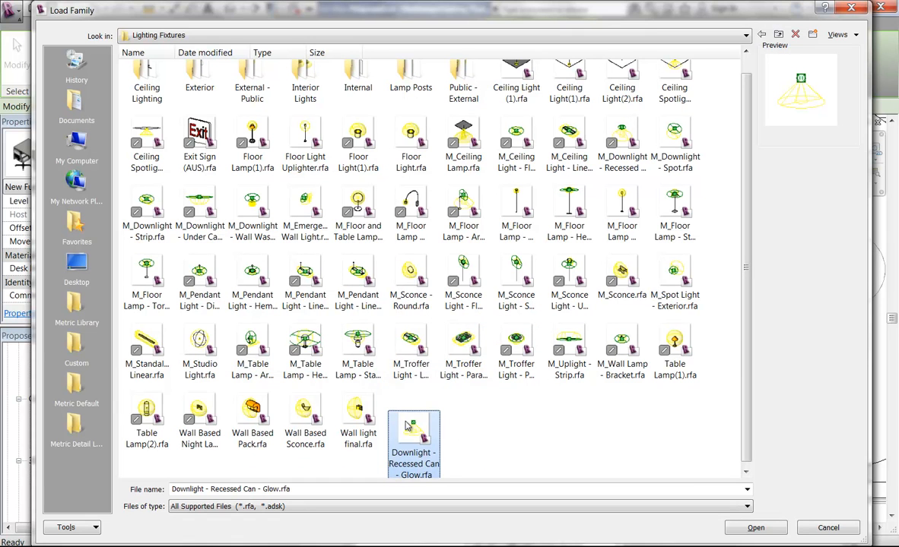
click(474, 425)
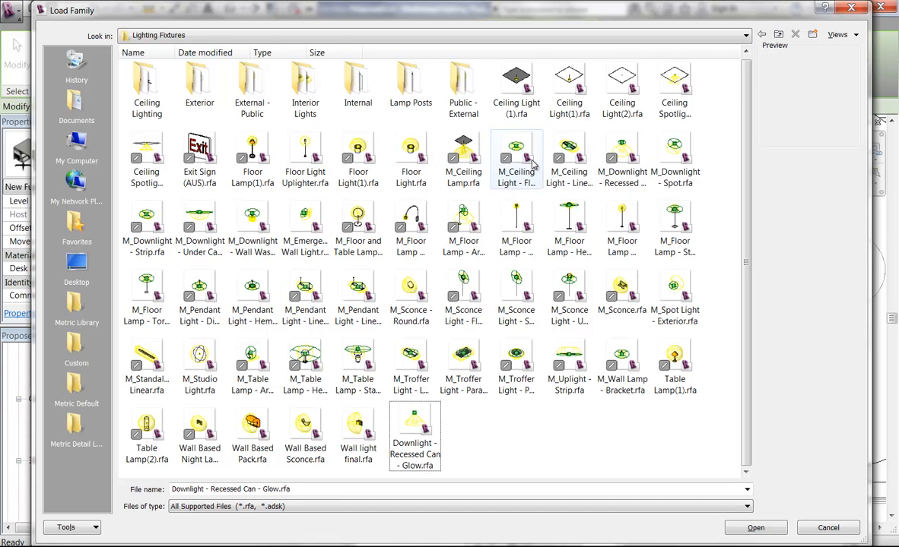
Paste another copy of Downlight - Recessed Can - Glow.rfa into the Metric Library's Lighting folder
click(778, 34)
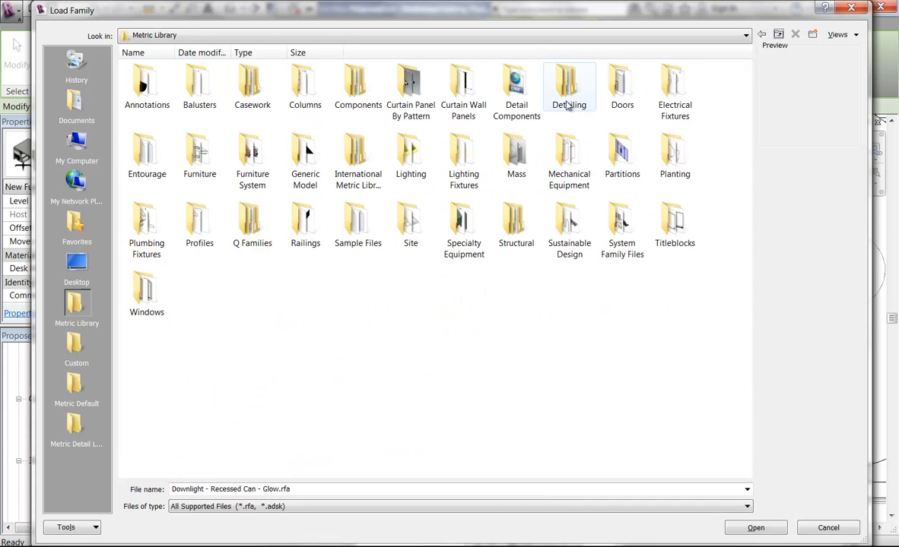
double_click(413, 152)
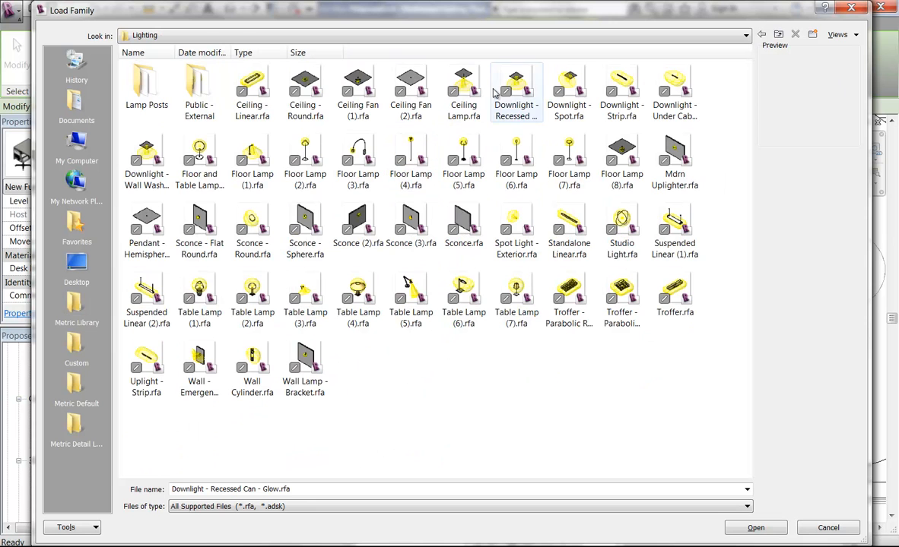
click(520, 87)
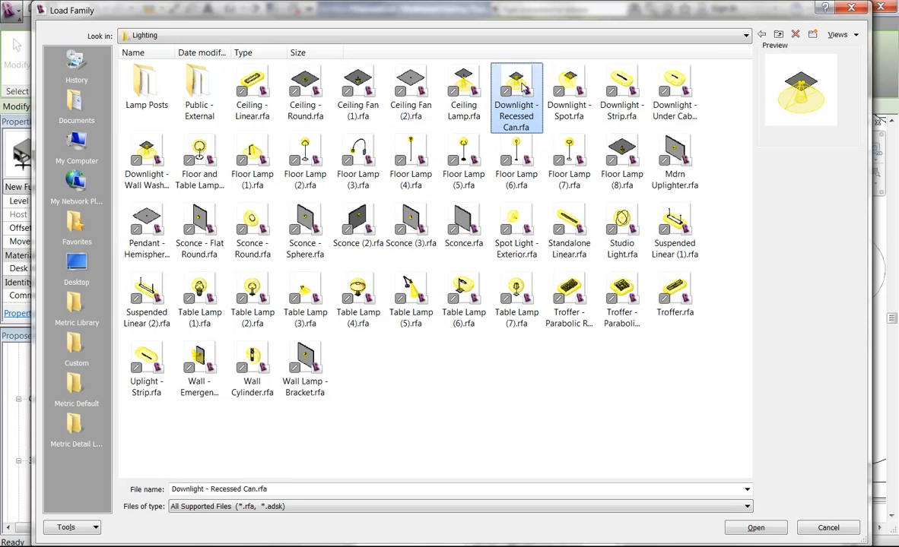
right_click(411, 376)
click(429, 440)
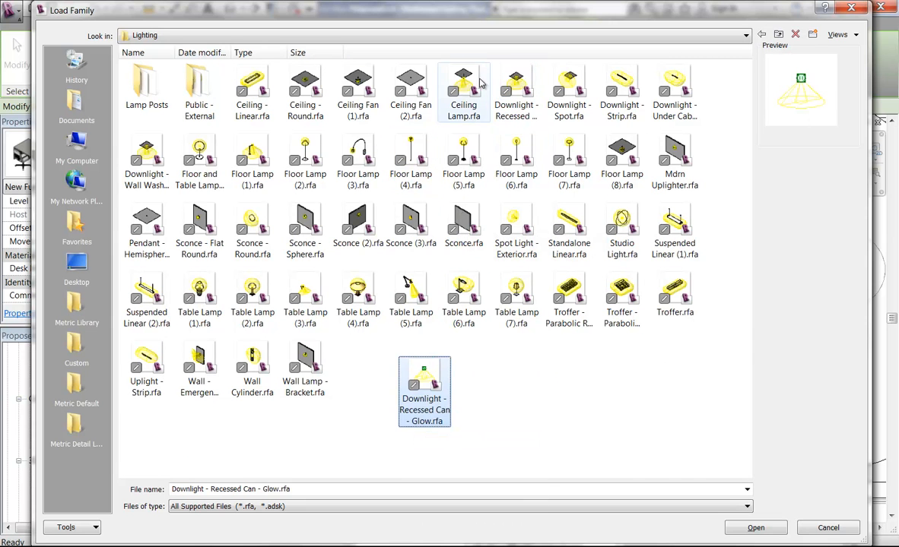
Load Downlight - Recessed Can.rfa from the Lighting folder and place one downlight on the ceiling over each of the three desks
click(516, 87)
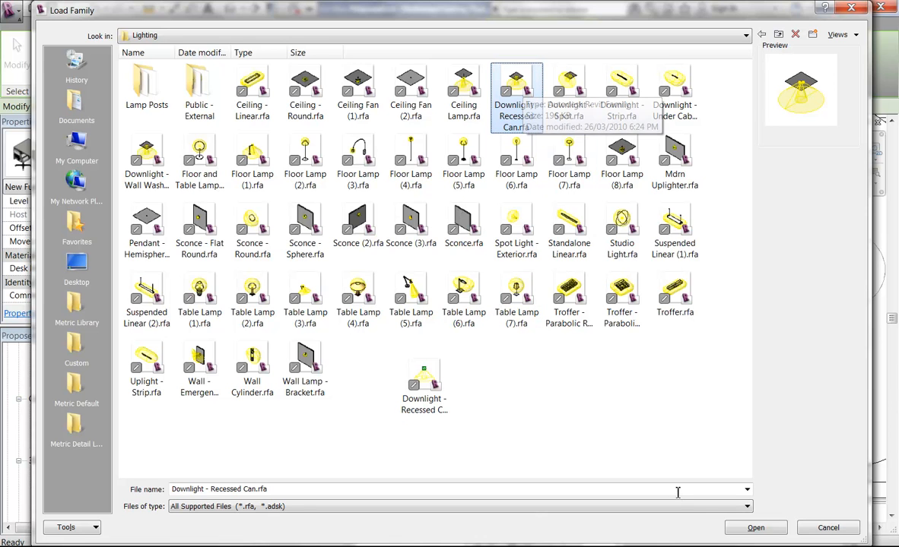
click(756, 529)
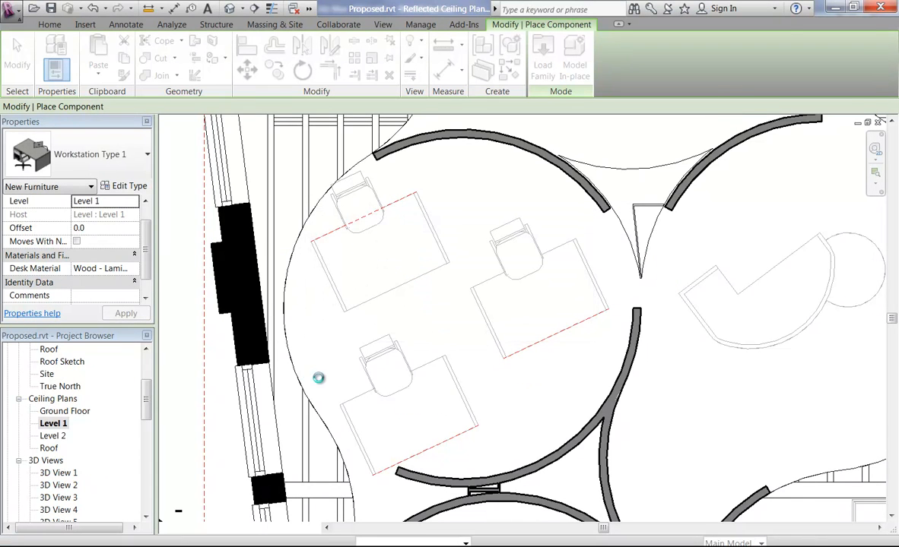
click(397, 264)
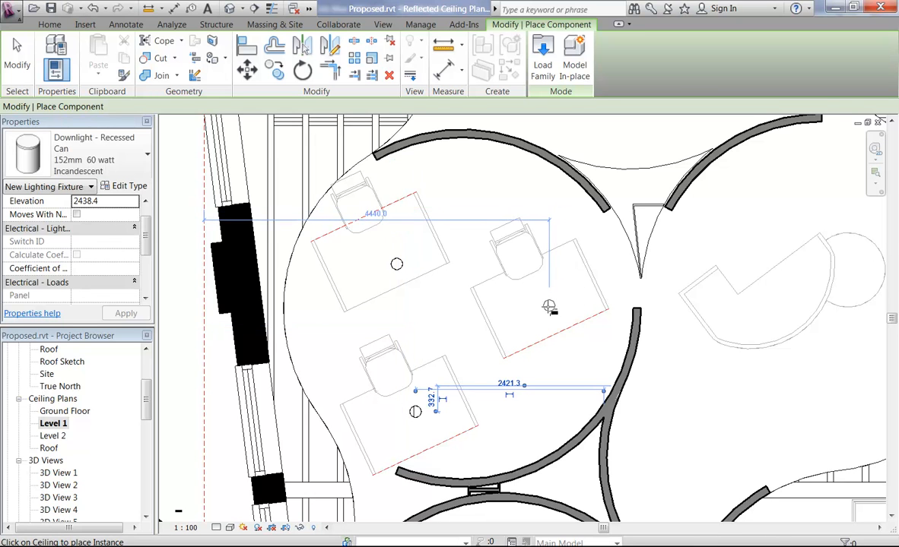
click(548, 307)
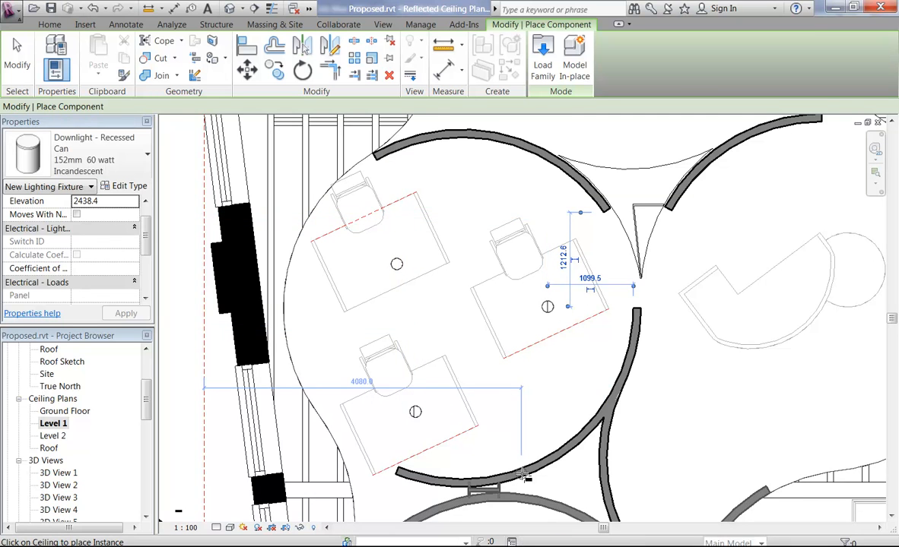
key(Escape)
key(Escape)
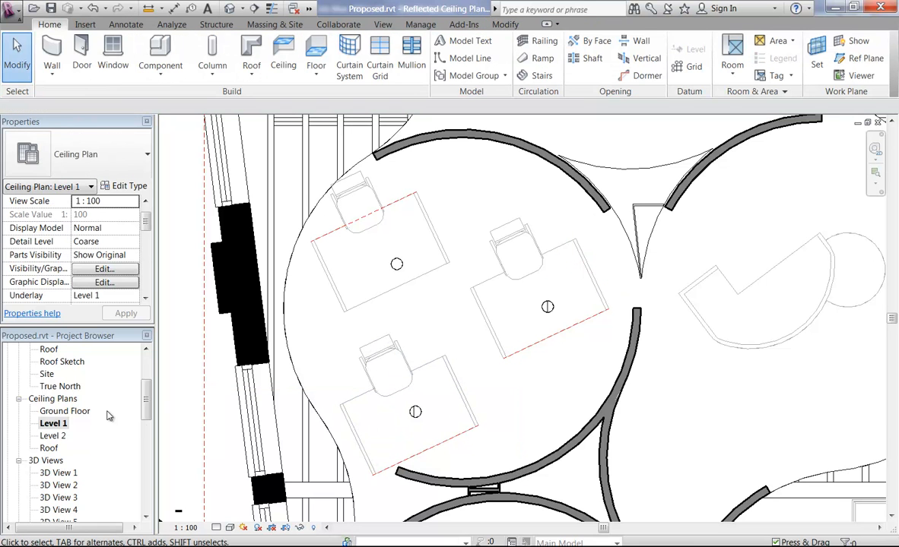
Open 3D View 7 and bring up its rendering settings
scroll(134, 414, down, 3)
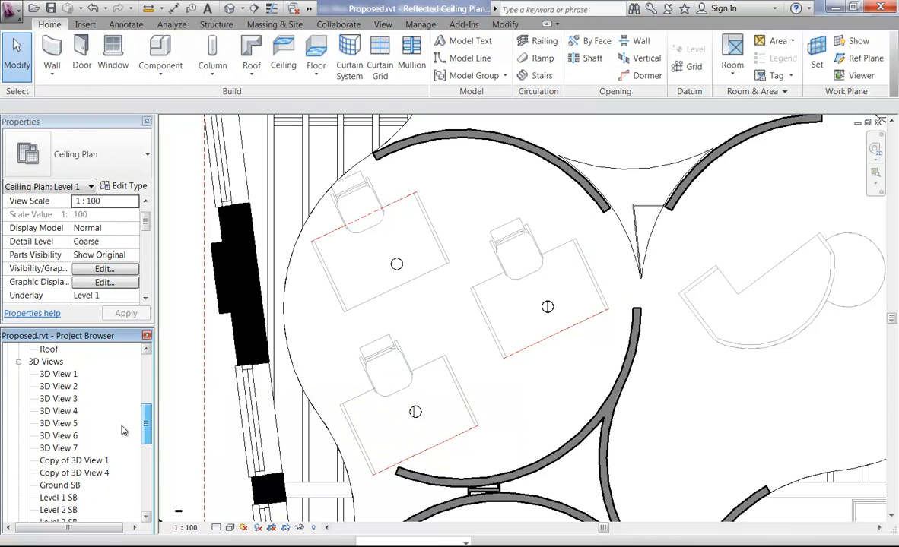
double_click(67, 451)
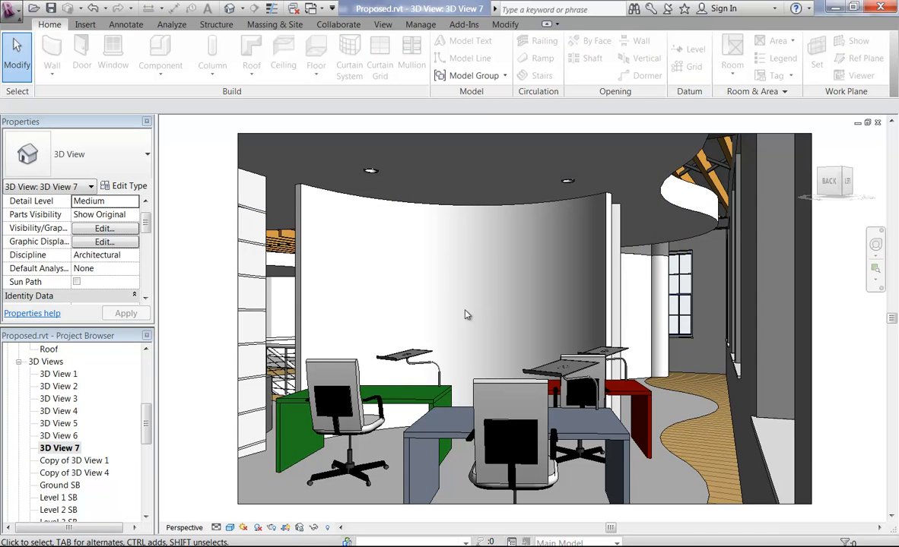
click(271, 528)
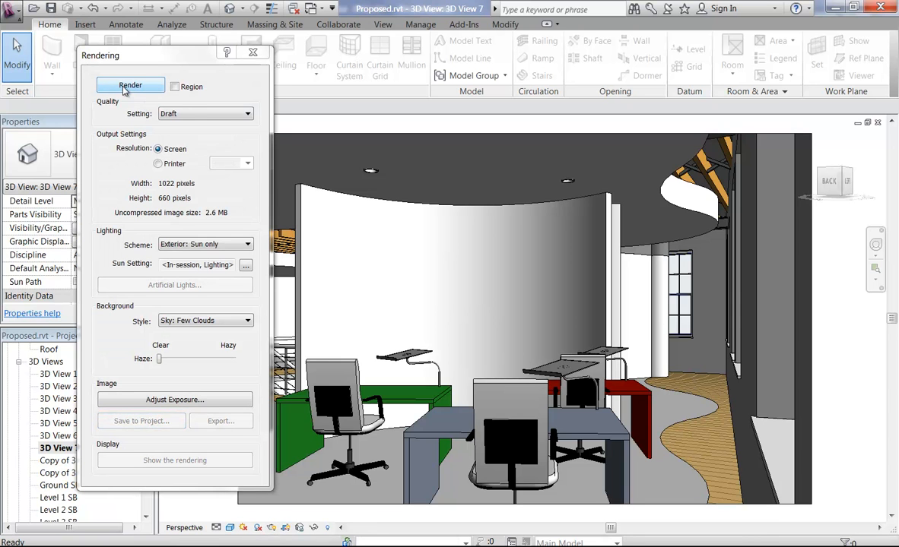
Render the view at Low quality with the Interior: Artificial only lighting scheme
click(228, 244)
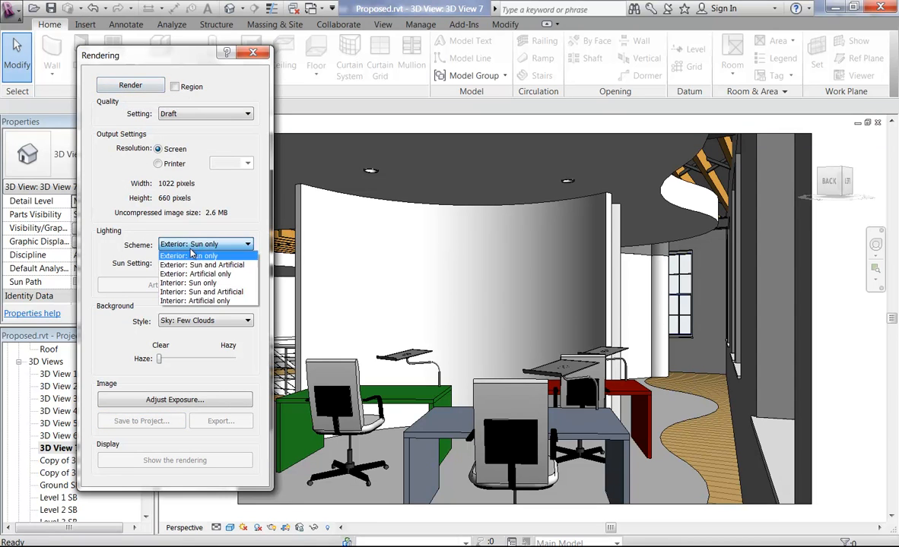
click(185, 292)
click(173, 243)
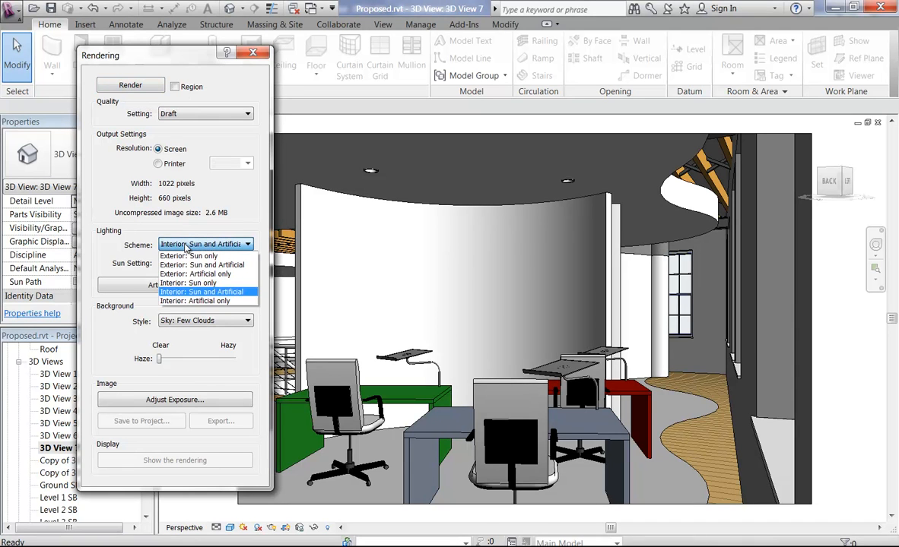
click(191, 302)
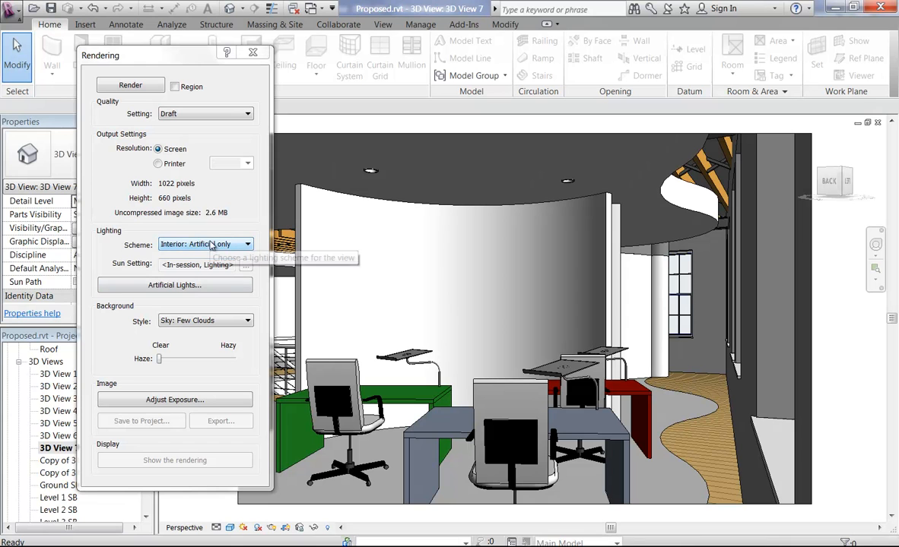
click(185, 114)
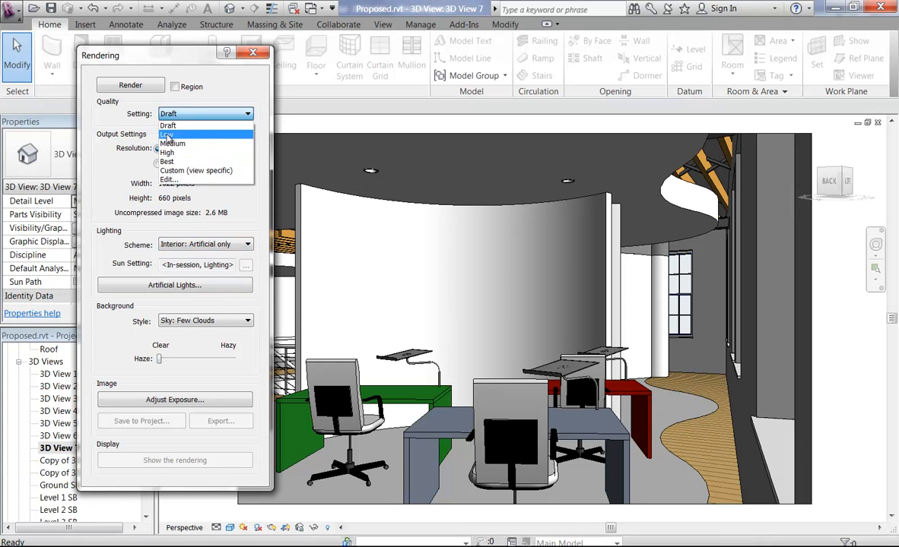
click(186, 131)
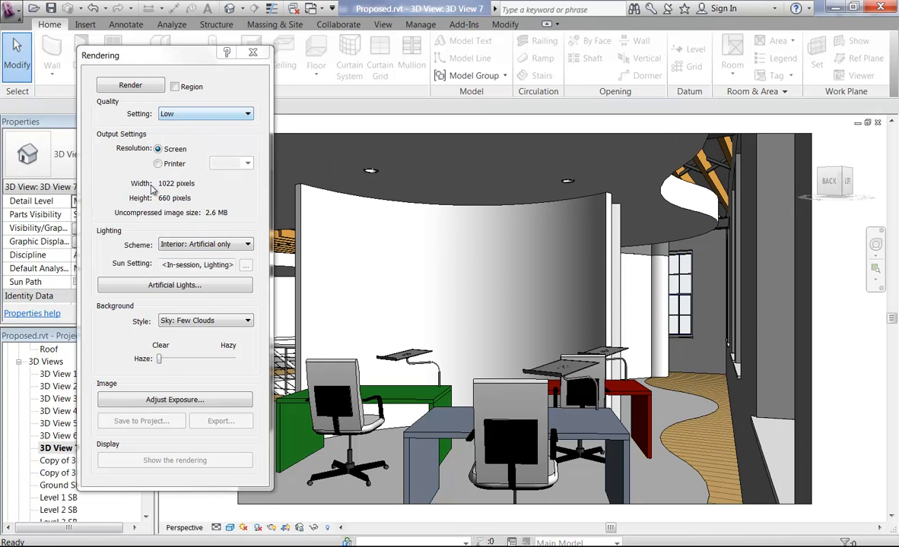
click(137, 88)
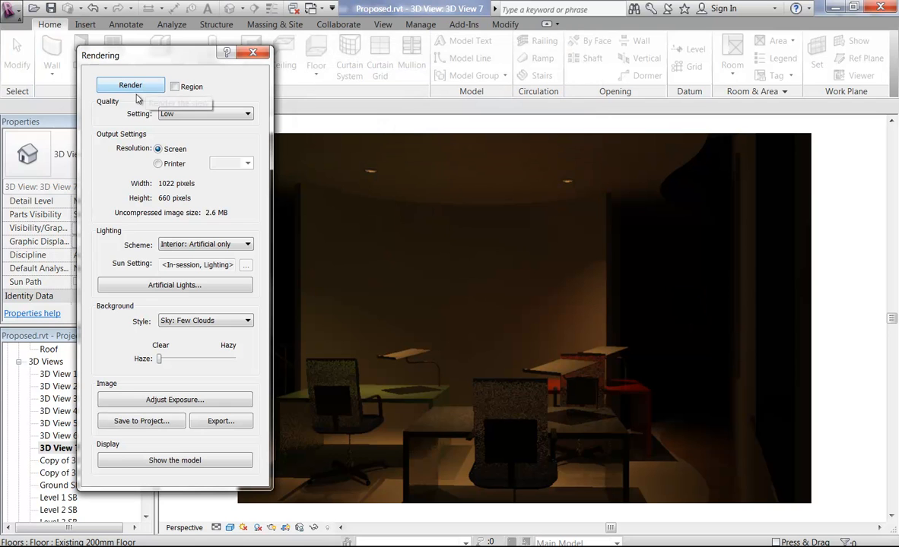
Brighten the rendered image by setting its exposure value to 7.09, and close the rendering settings
click(165, 401)
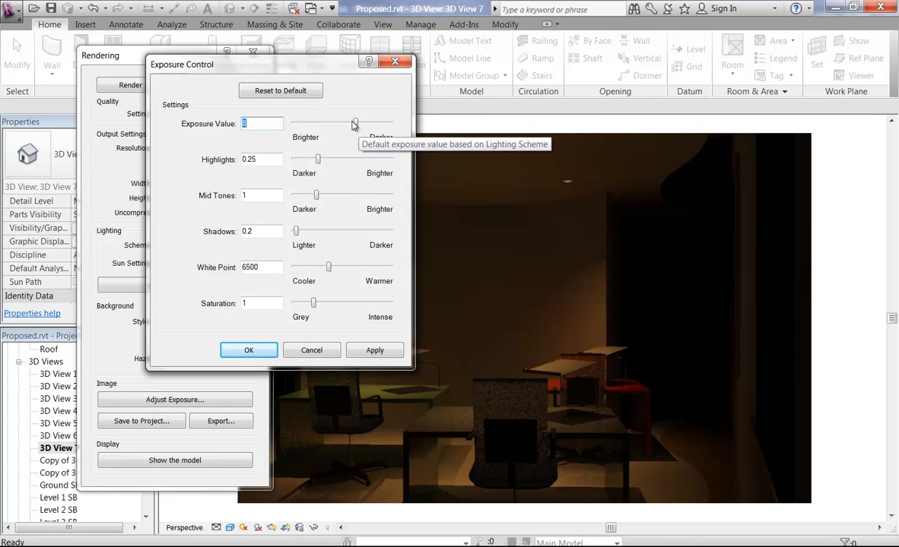
drag(357, 125, 353, 127)
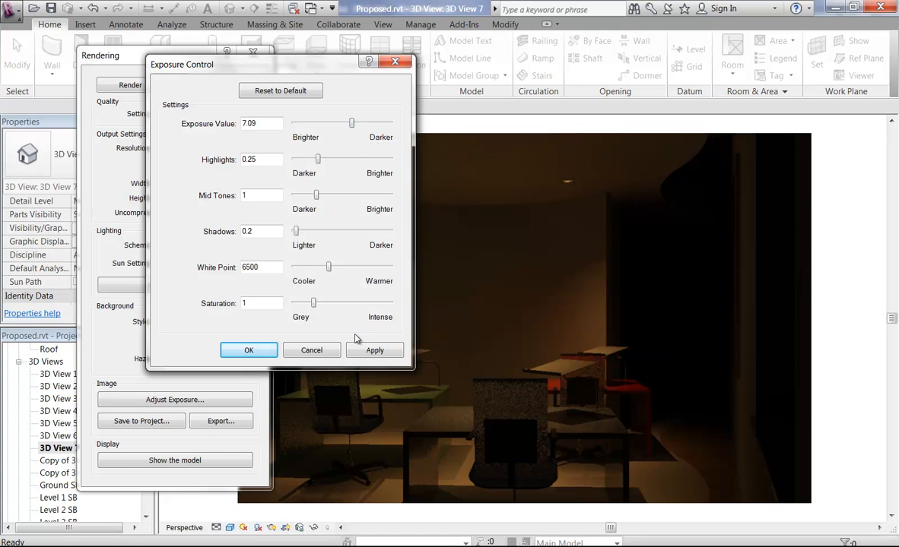
click(374, 351)
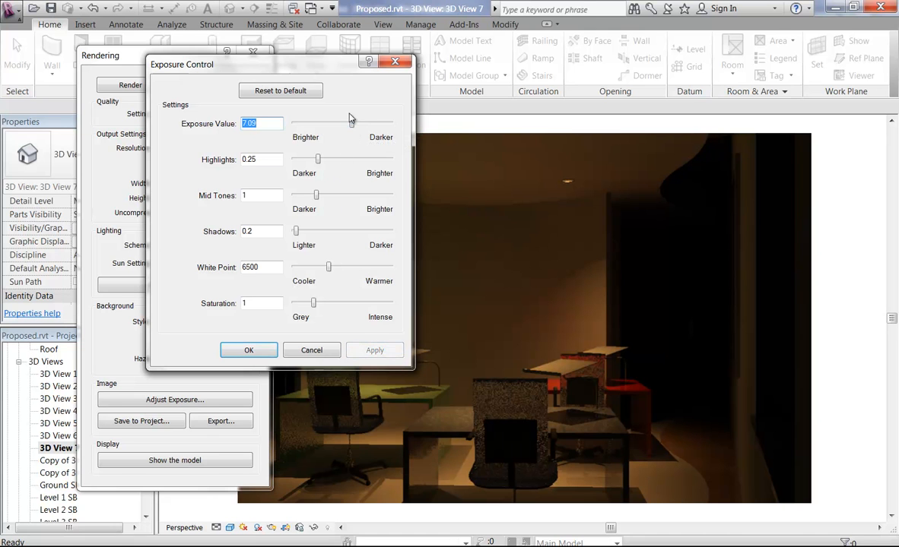
click(249, 351)
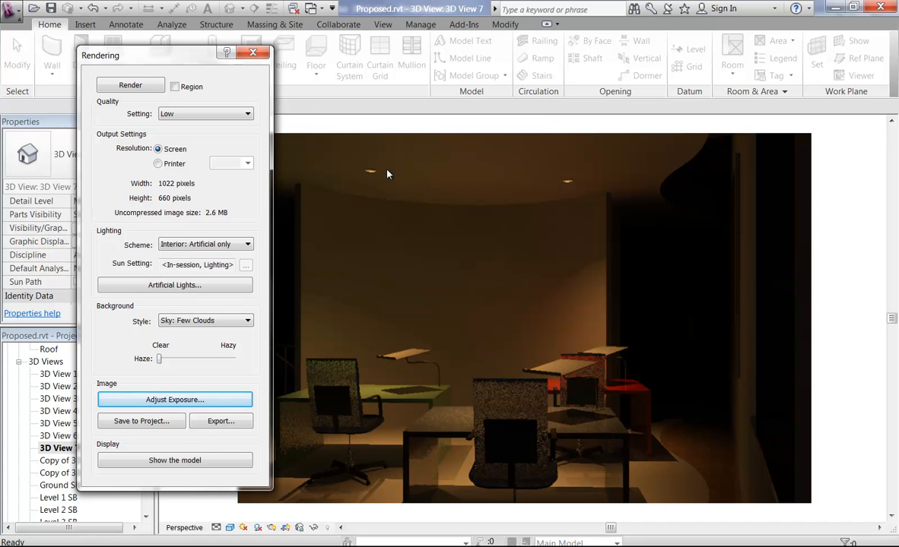
click(254, 53)
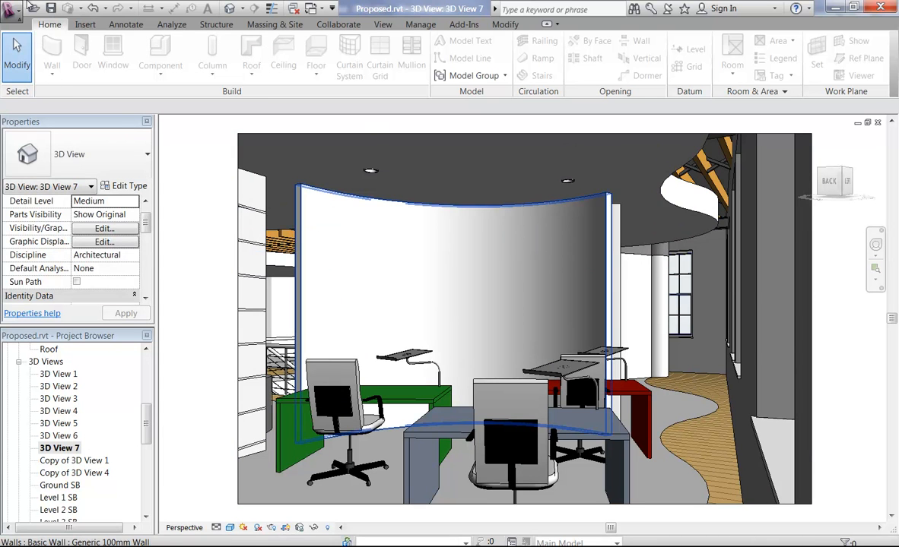
Open the {3D} view of the whole building
click(34, 7)
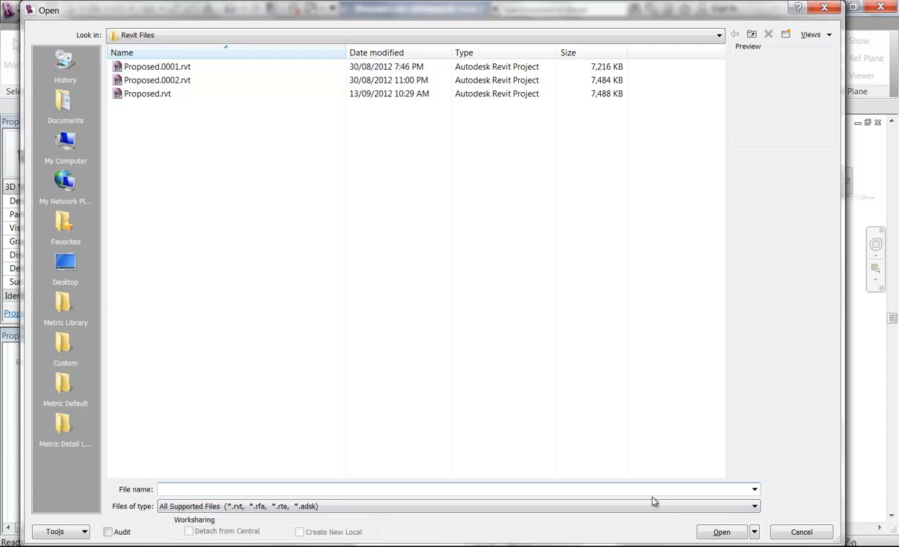
click(811, 532)
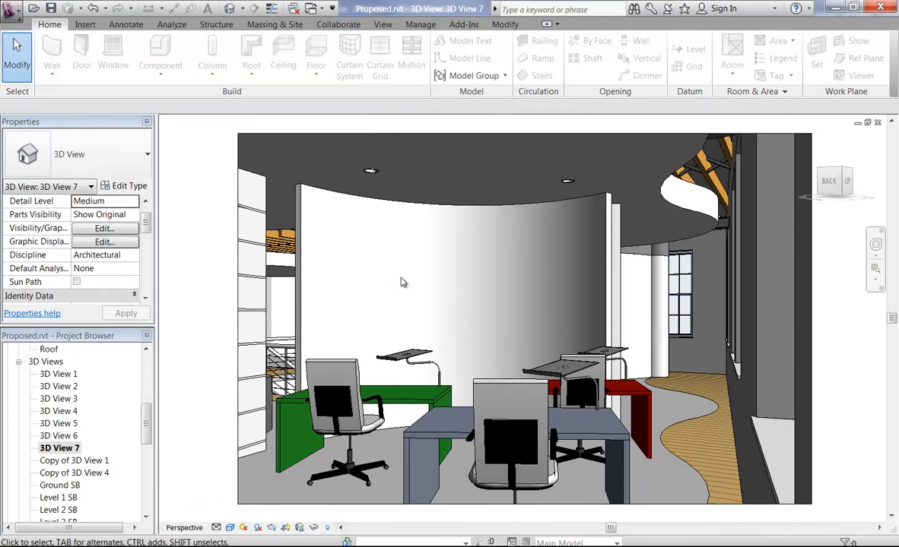
scroll(146, 428, down, 3)
scroll(91, 426, up, 1)
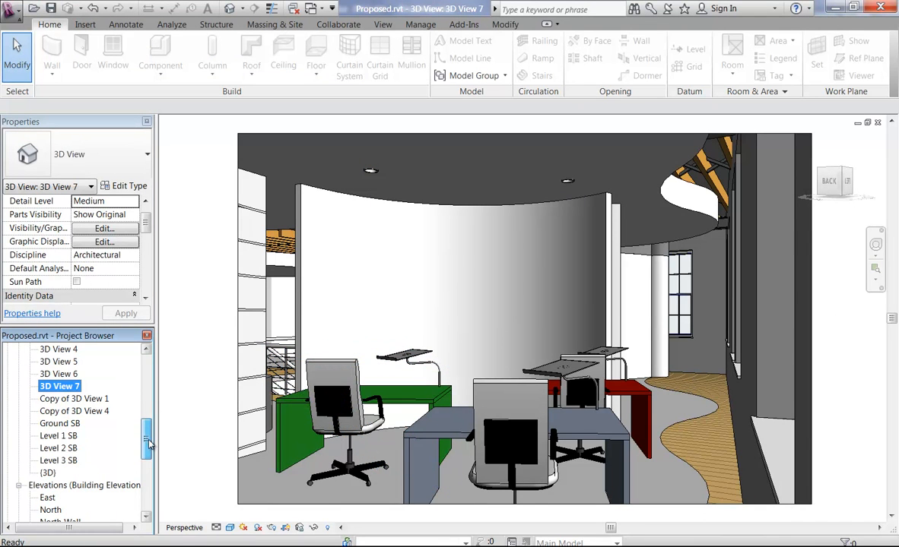
click(48, 473)
double_click(48, 473)
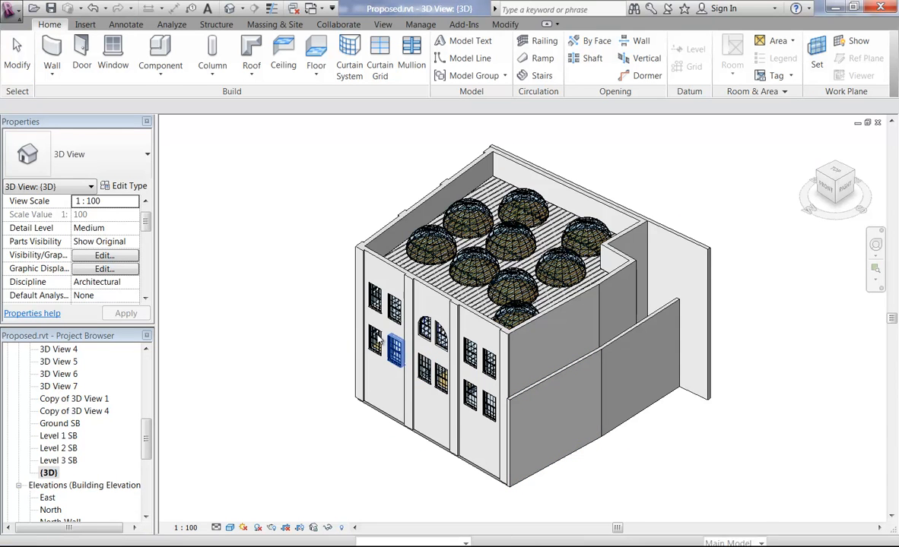
In the Level 1 ceiling plan, replace the three downlights with the loaded Downlight - Recessed Can - Glow family, type 152mm Incandescent - 120V
drag(147, 446, 147, 412)
double_click(52, 398)
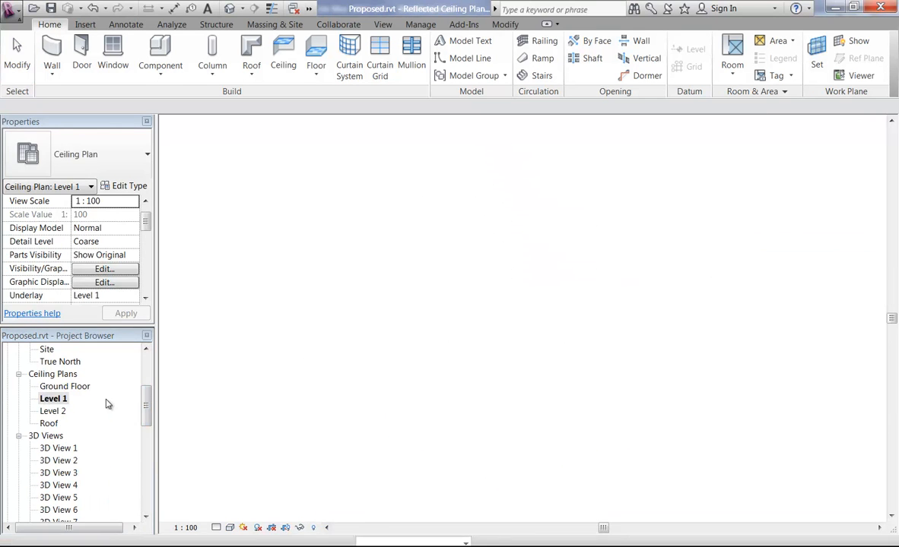
click(396, 264)
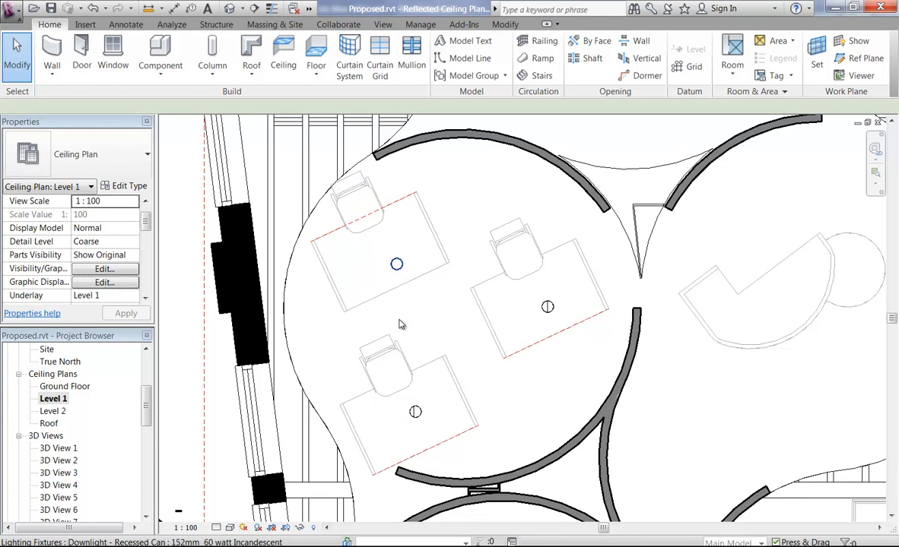
ctrl+click(417, 417)
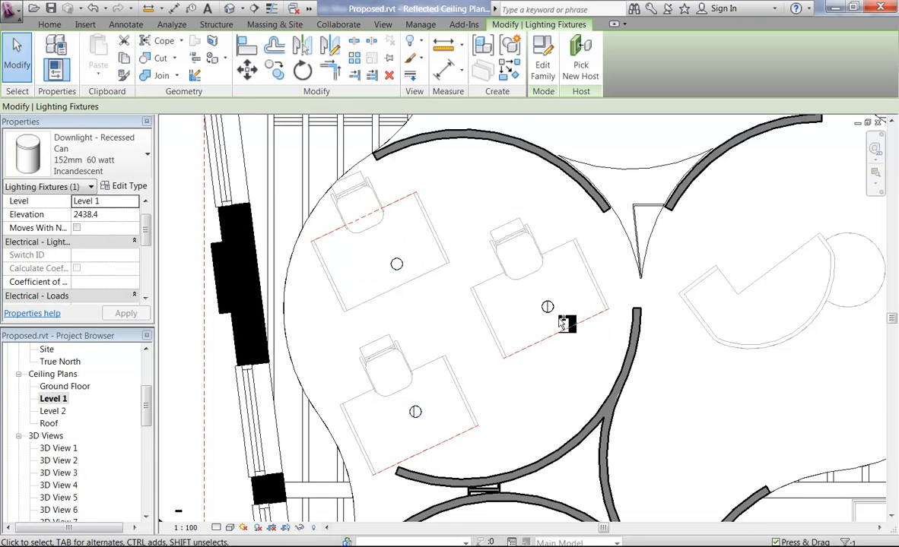
ctrl+click(548, 290)
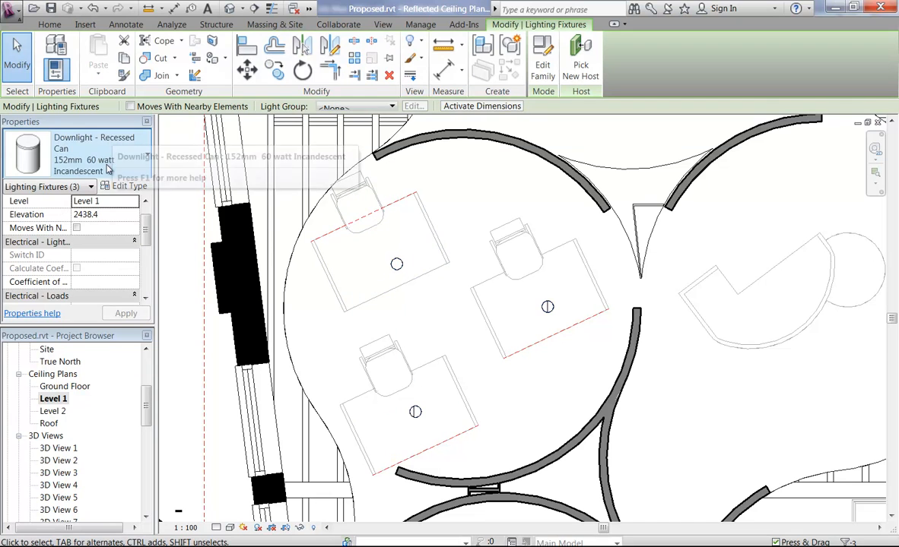
click(129, 186)
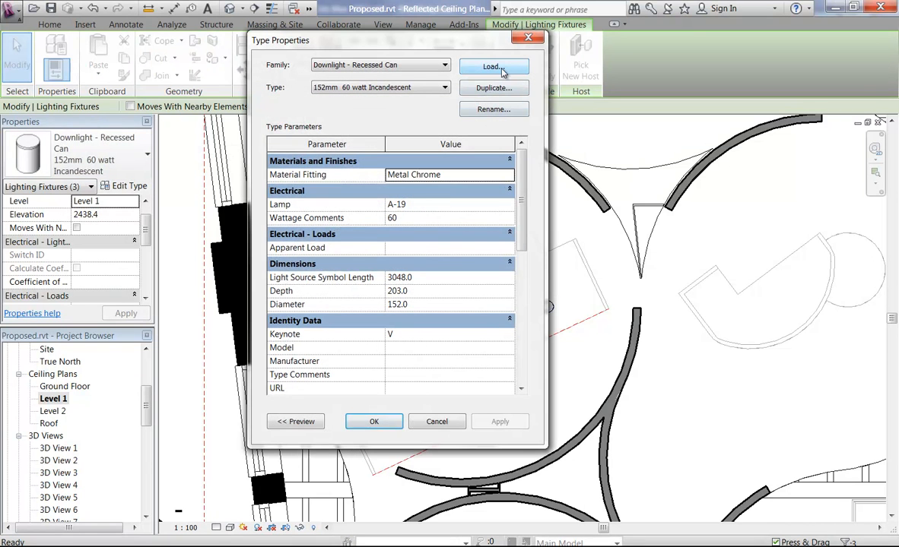
click(493, 66)
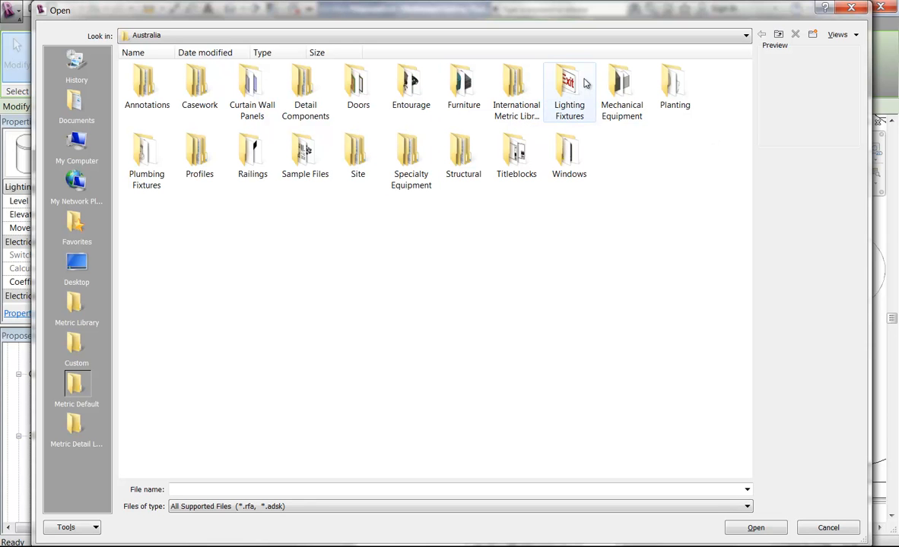
click(76, 303)
double_click(411, 149)
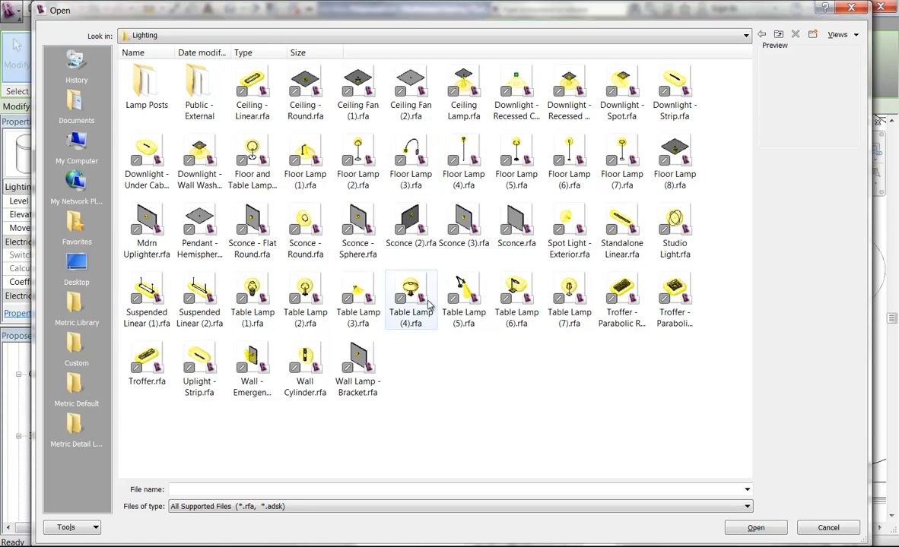
right_click(454, 377)
click(467, 441)
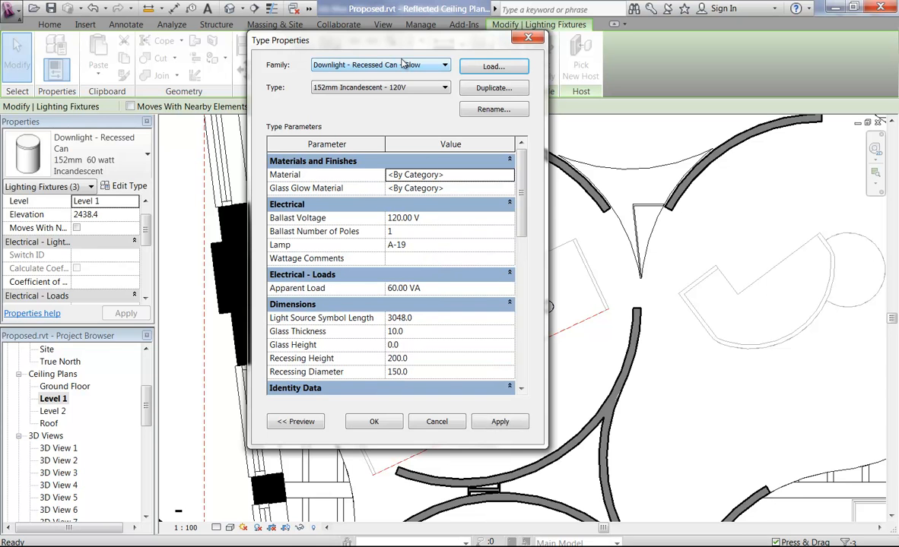
click(373, 422)
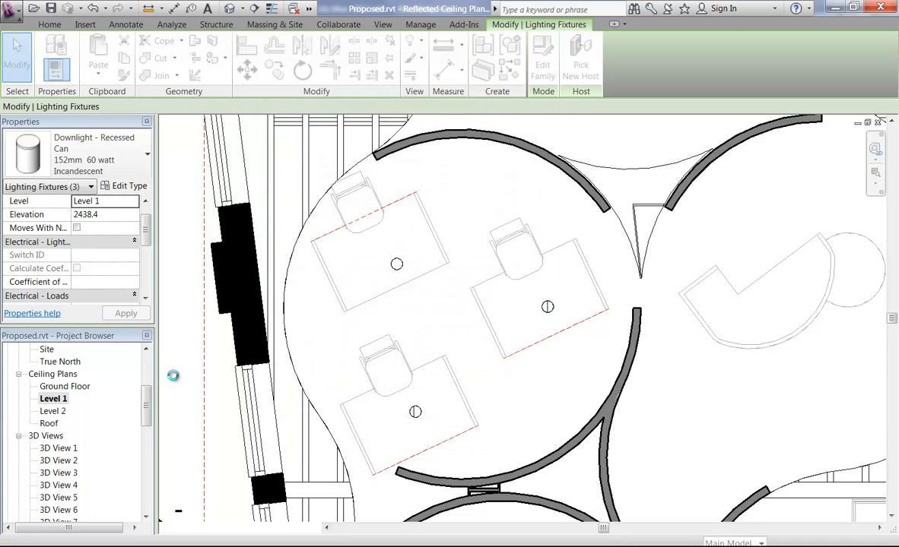
Return to 3D View 7 and bring up its rendering settings
click(146, 439)
scroll(147, 440, down, 3)
scroll(147, 440, down, 1)
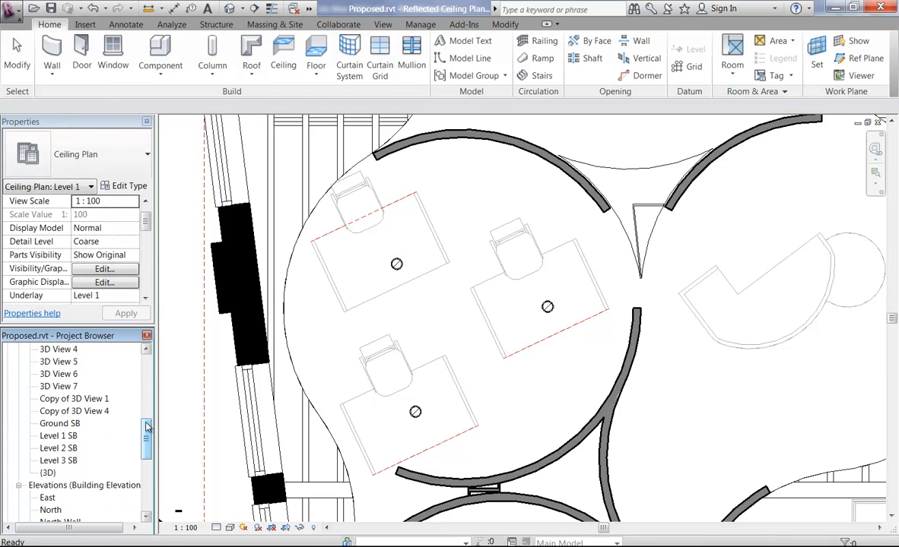
click(58, 374)
double_click(59, 387)
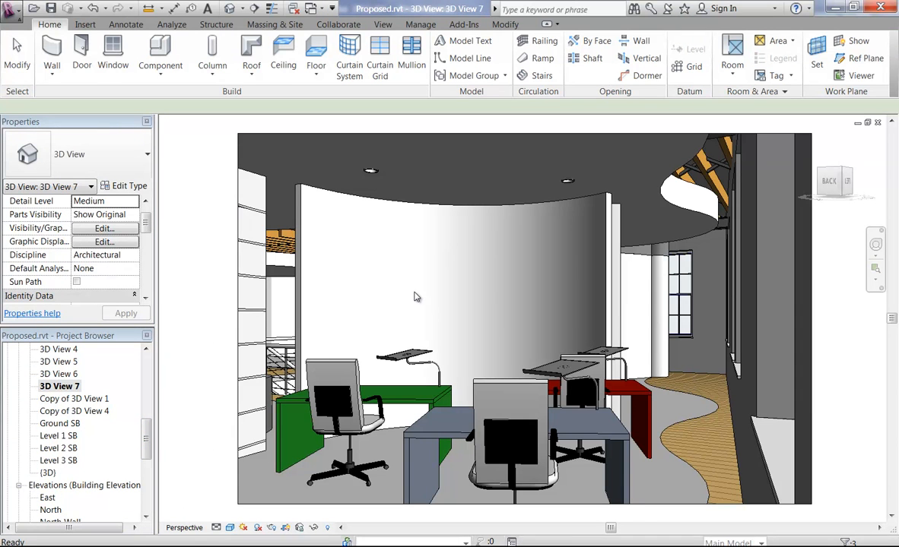
click(415, 297)
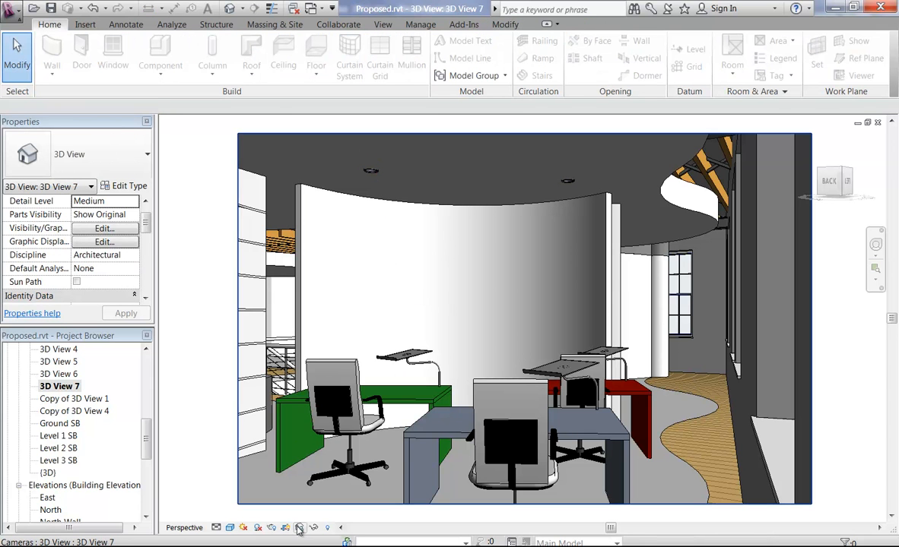
click(272, 528)
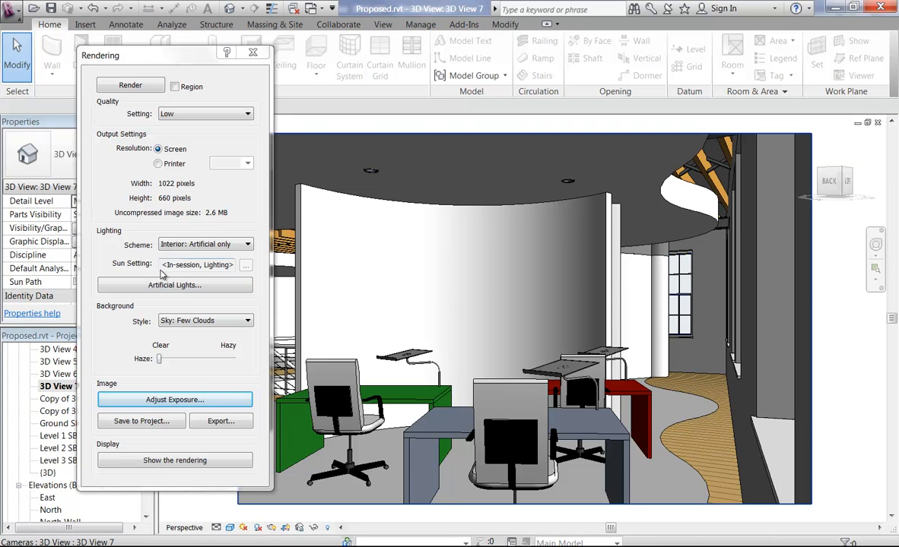
Rerender the view at Low quality with the Interior: Artificial only scheme, and close the rendering settings
click(161, 461)
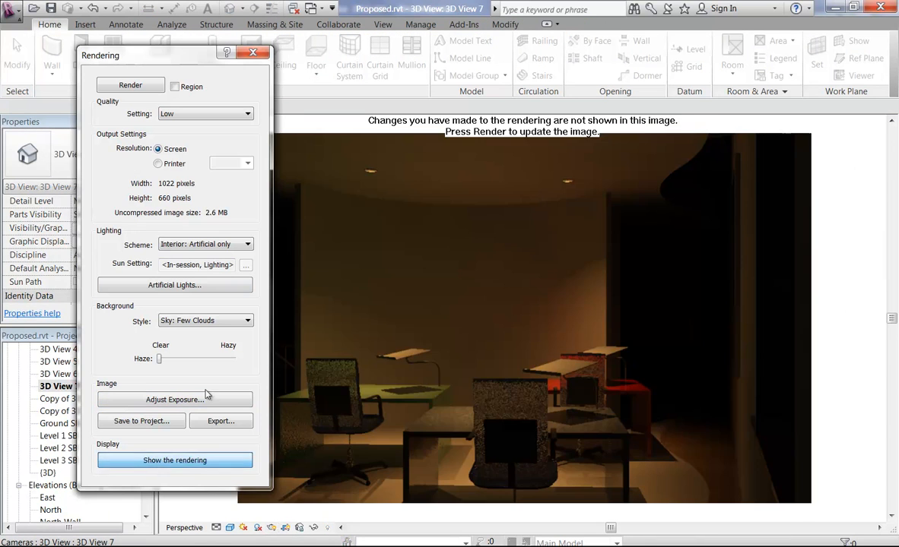
click(141, 88)
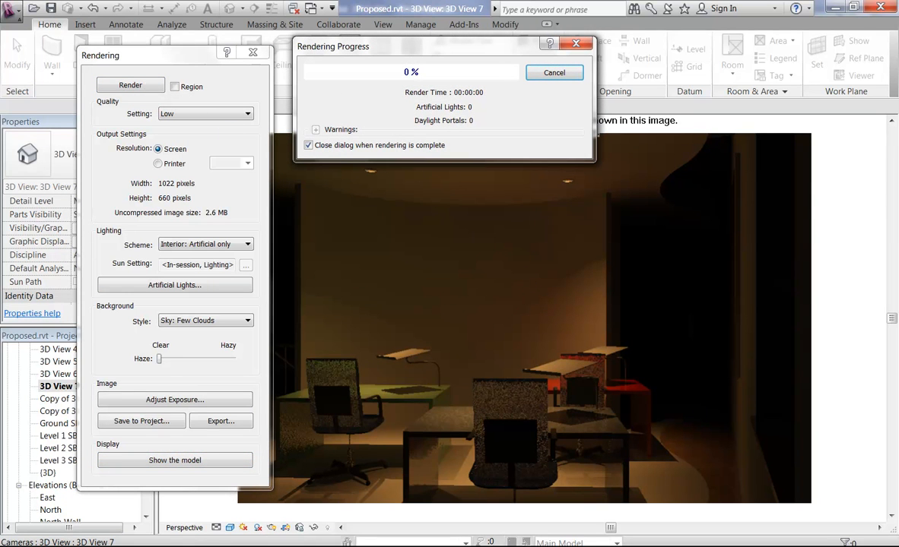
click(806, 546)
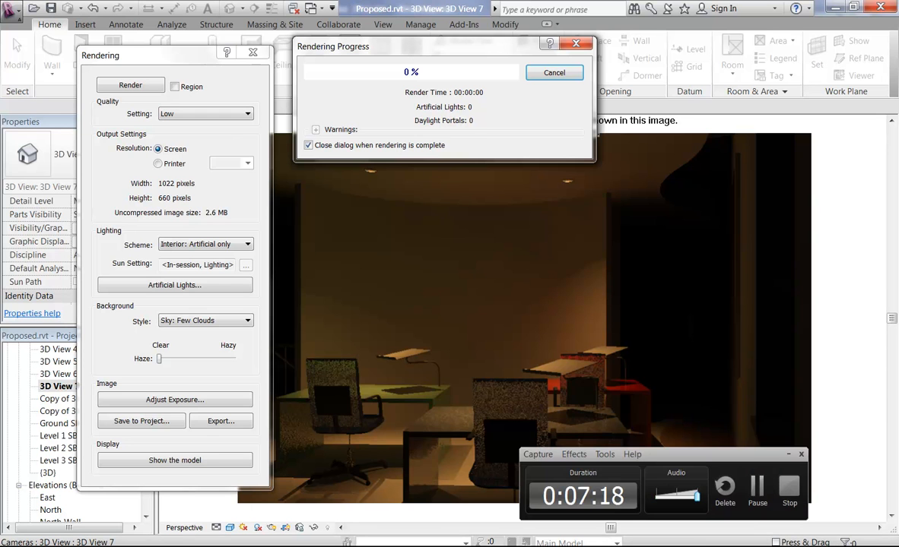
click(757, 486)
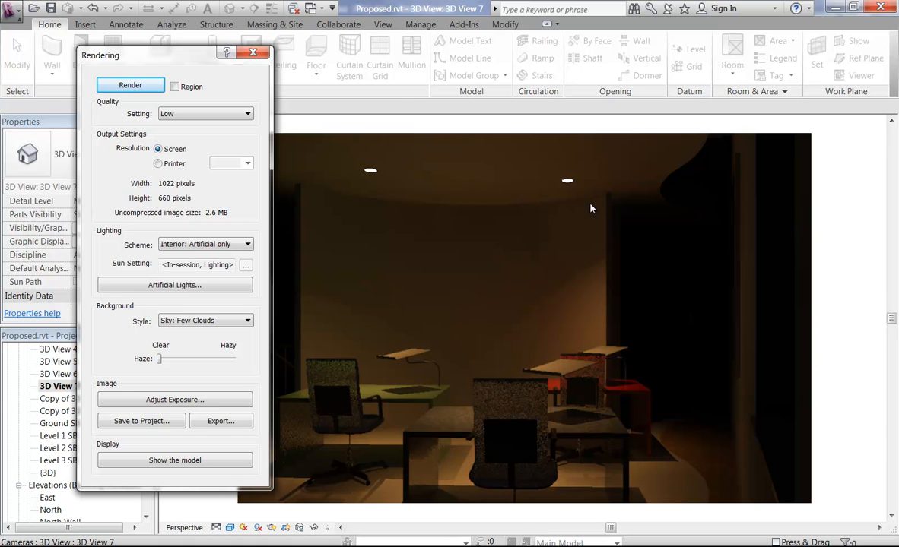
click(253, 55)
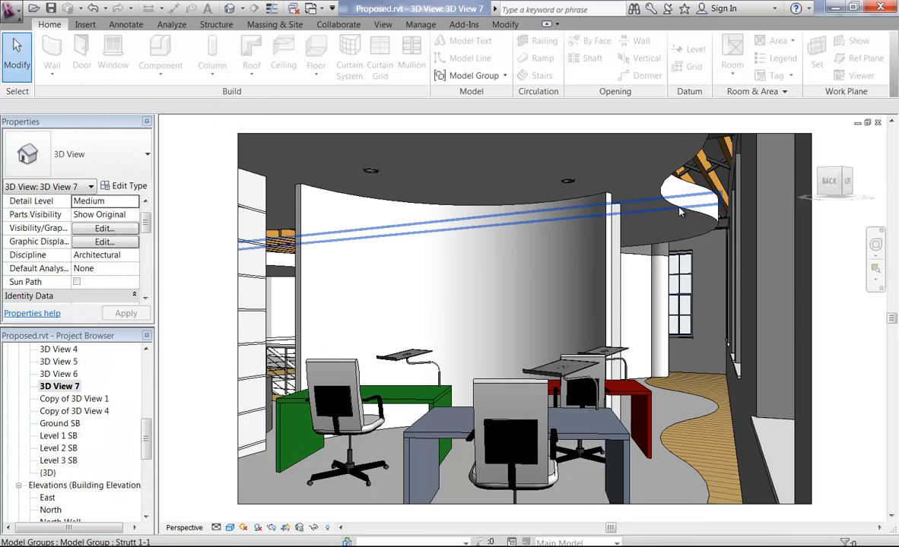
Select one of the ceiling downlights in the interior view to check its family and type, and deselect it
click(680, 212)
key(Delete)
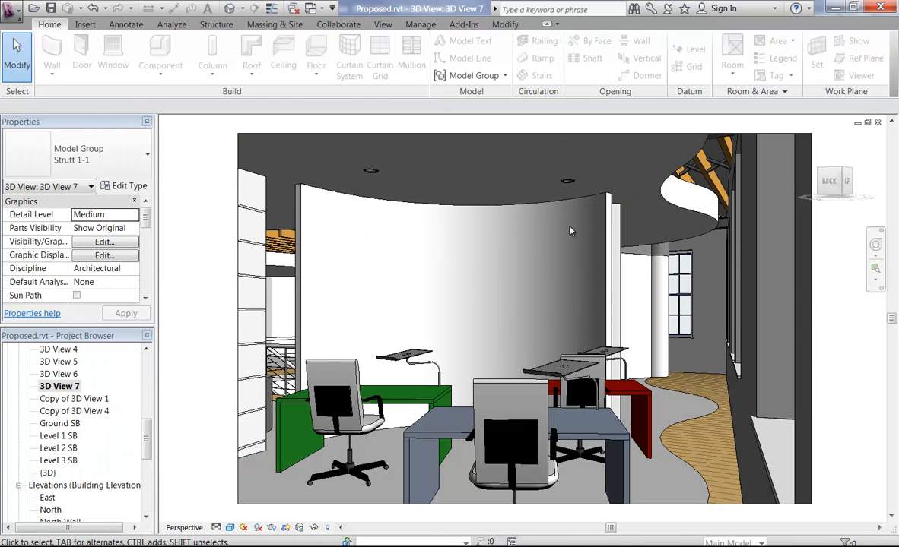
click(567, 179)
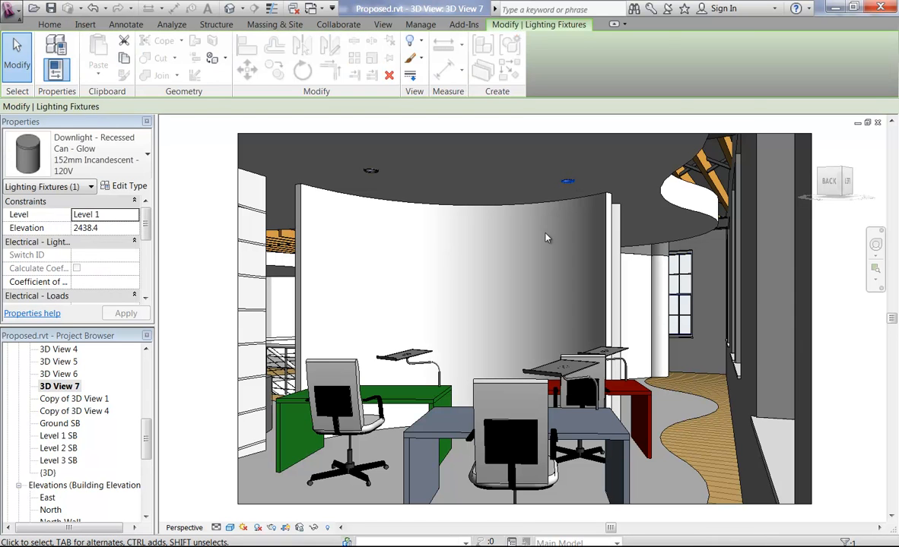
key(Escape)
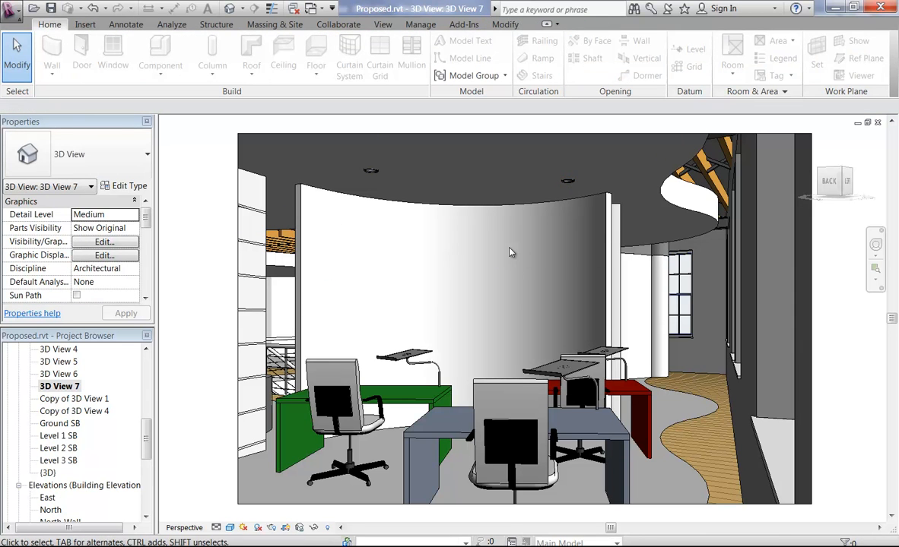
Open the Level 1 SB view and select the curved ceiling to examine how the downlights are recessed into it
scroll(149, 473, down, 2)
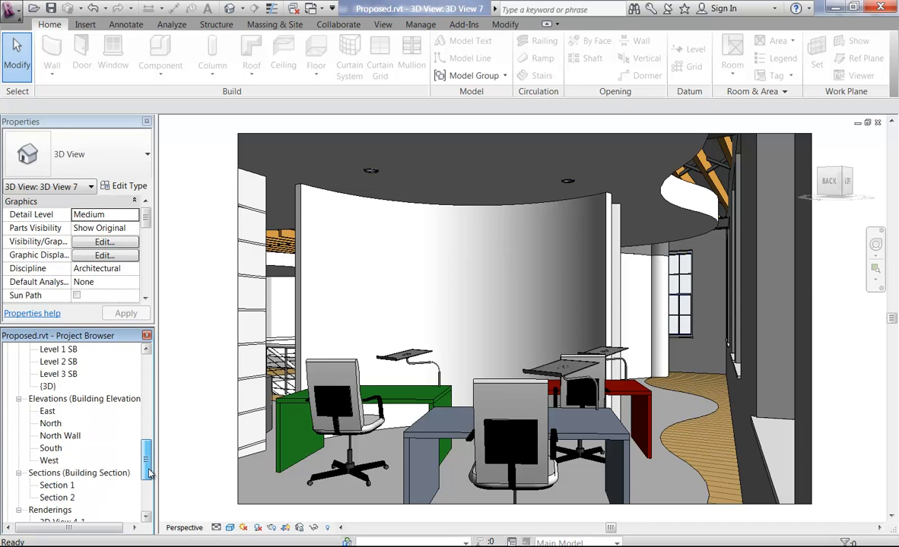
scroll(149, 473, down, 1)
scroll(149, 473, up, 3)
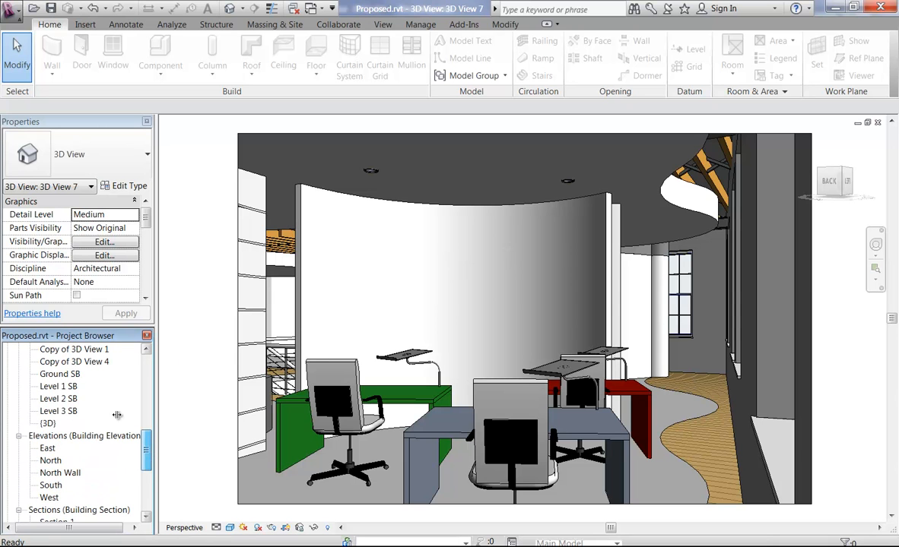
double_click(72, 387)
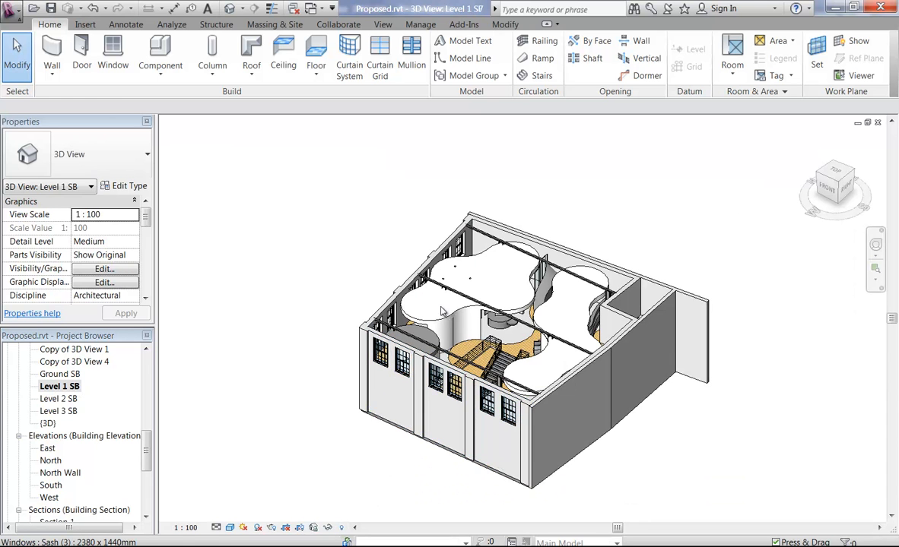
scroll(471, 259, up, 2)
scroll(466, 255, up, 3)
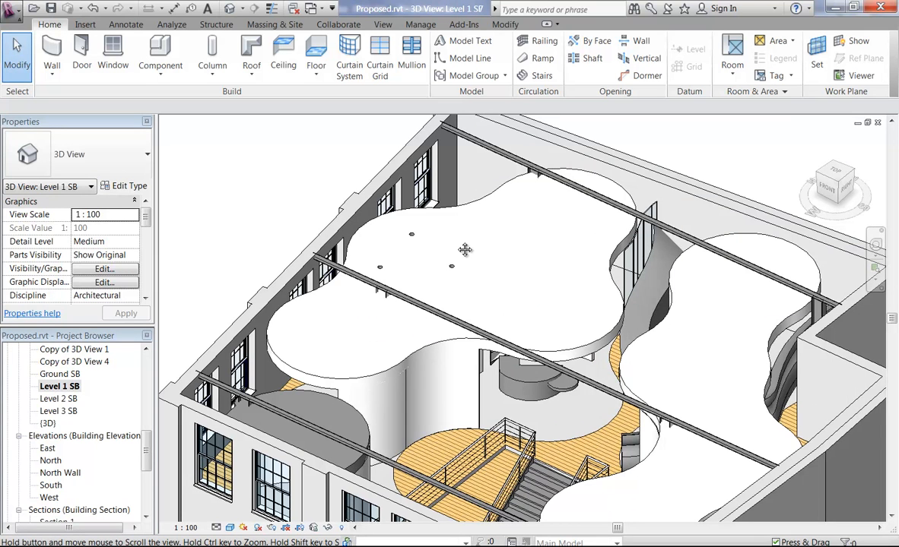
middle_drag(465, 250, 566, 304)
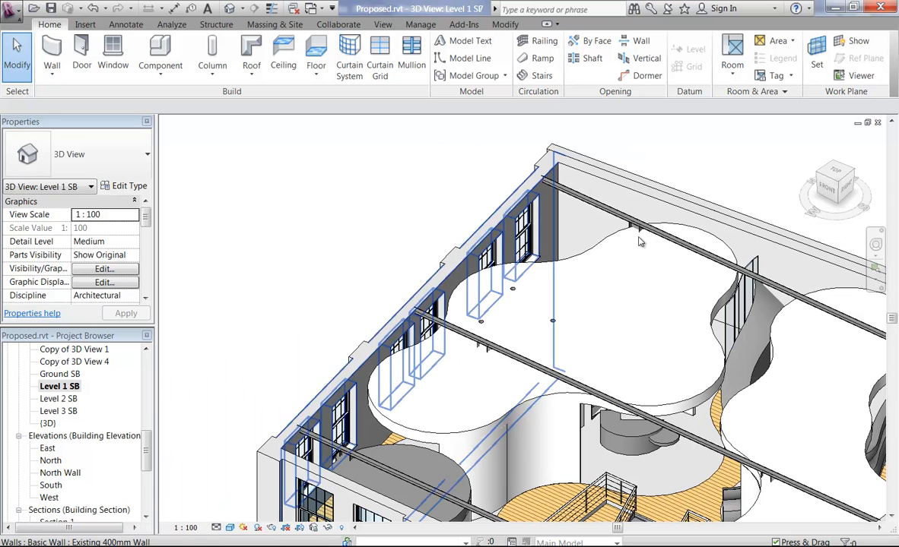
scroll(640, 242, up, 5)
click(495, 446)
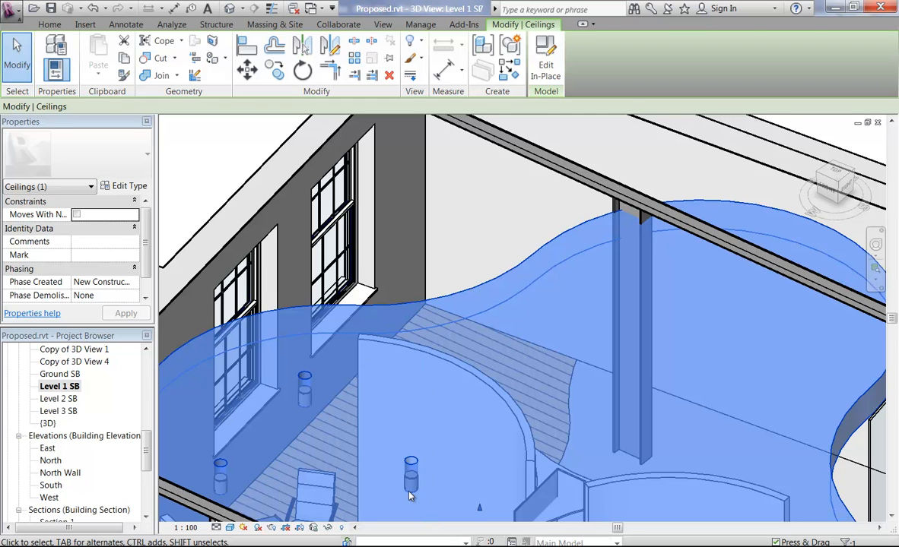
key(Escape)
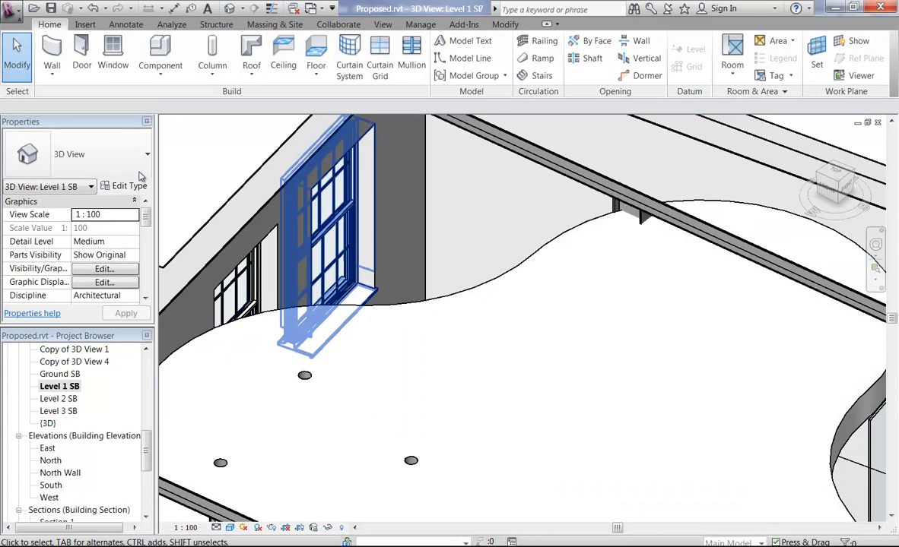
Open the Level 1 ceiling plan
drag(147, 447, 152, 414)
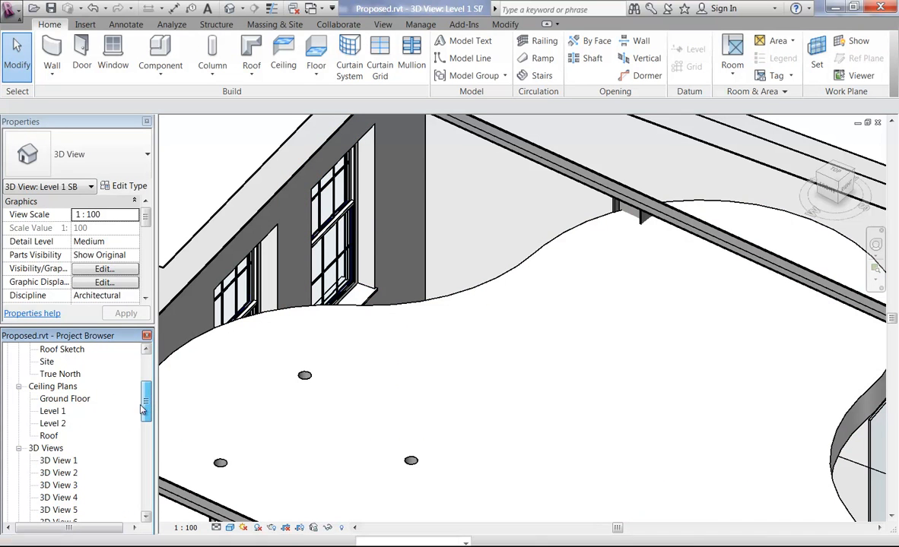
double_click(54, 411)
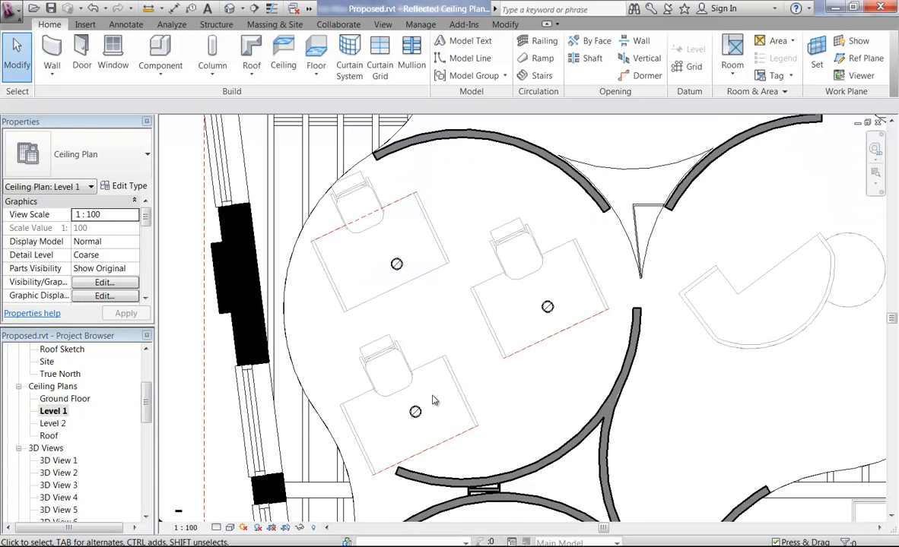
click(151, 47)
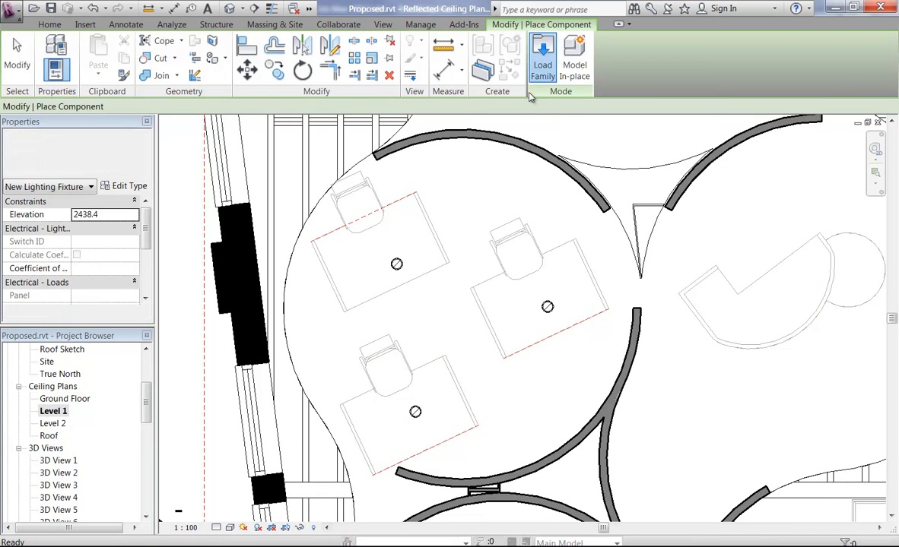
click(542, 67)
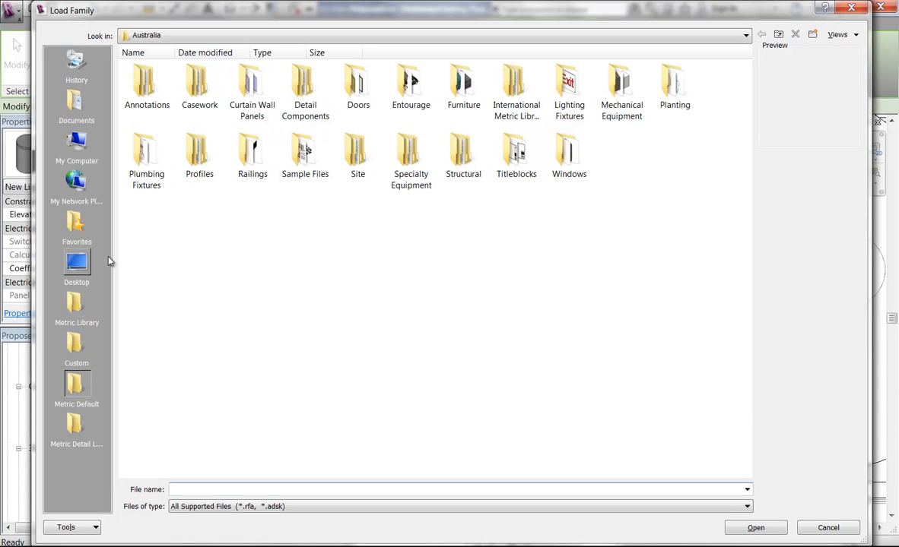
click(76, 306)
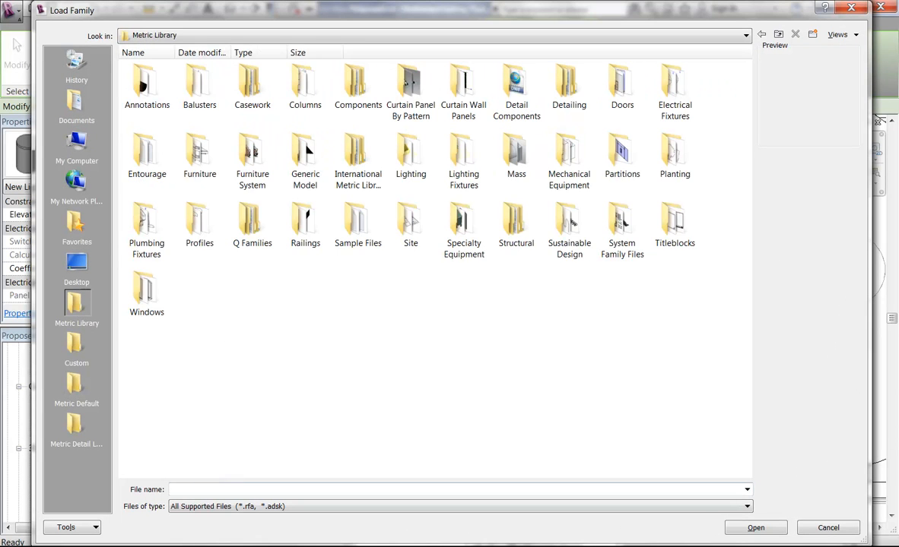
click(828, 527)
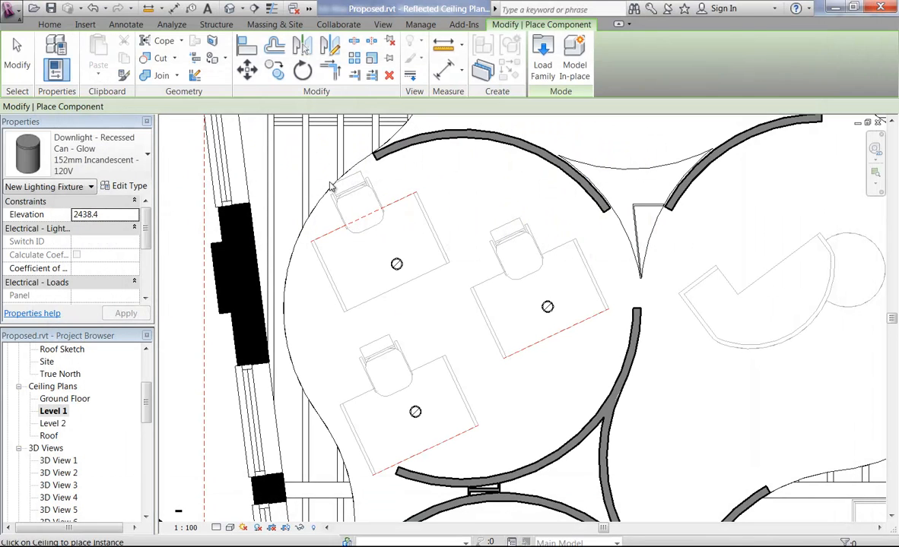
key(Escape)
key(Escape)
click(160, 70)
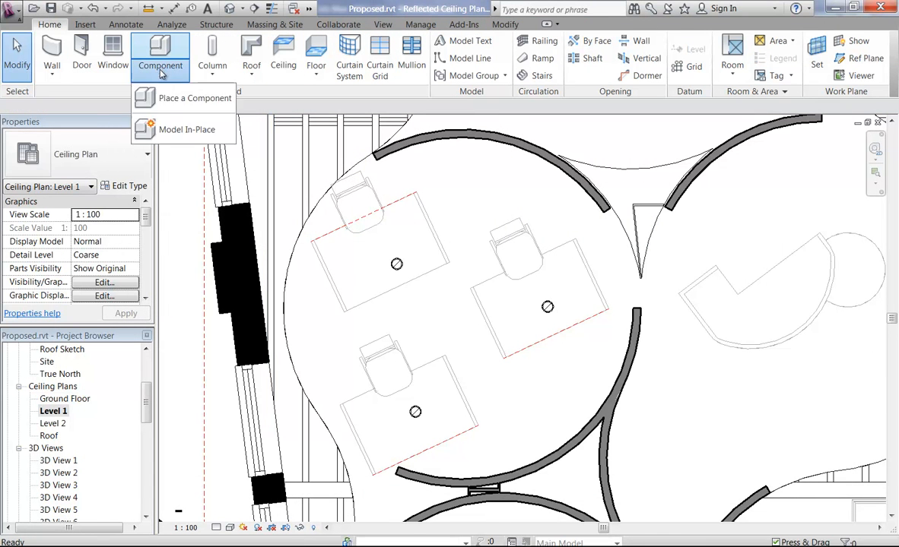
click(164, 132)
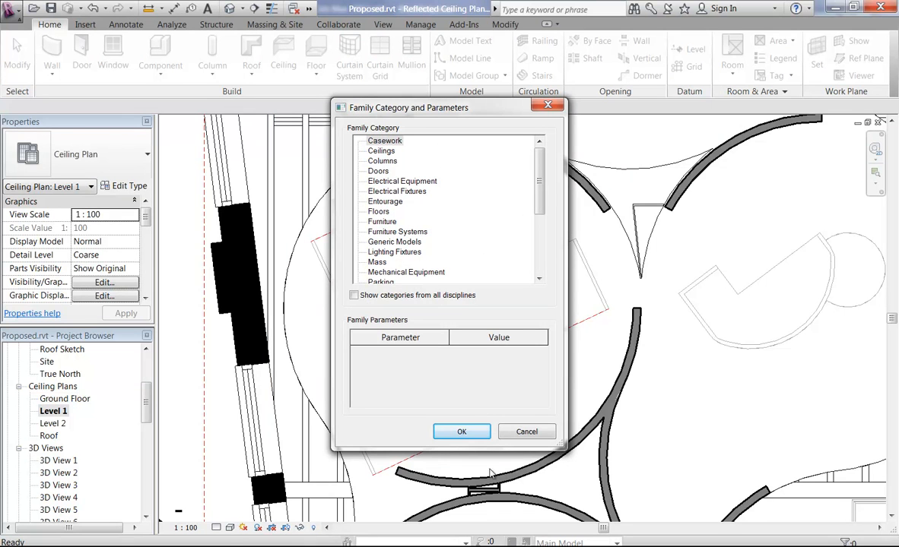
click(383, 151)
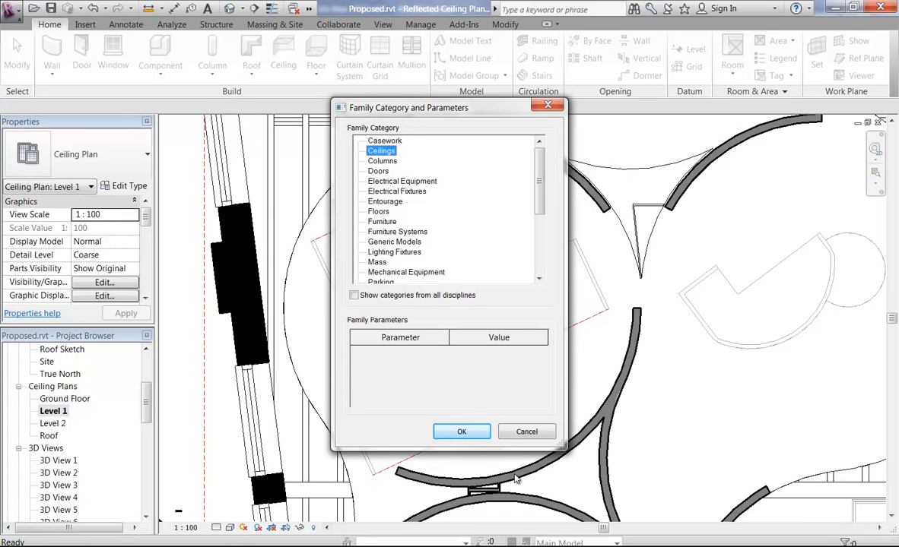
click(526, 432)
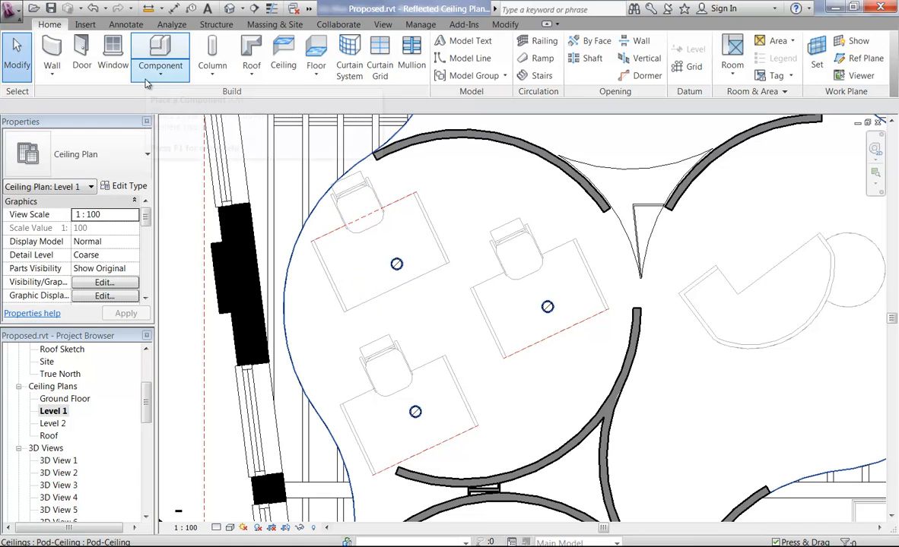
Start placing a component and browse for a family to load in the Metric Library's Lighting Fixtures folder
click(157, 57)
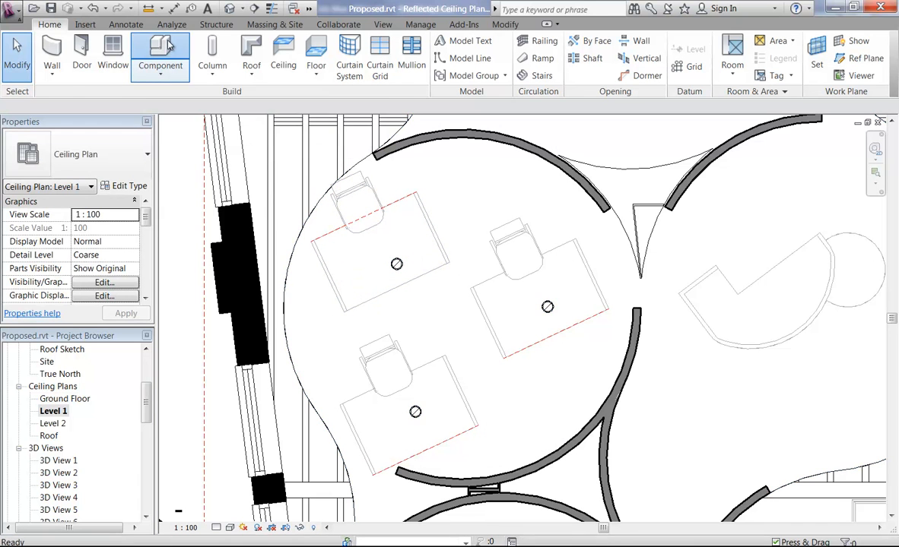
click(544, 52)
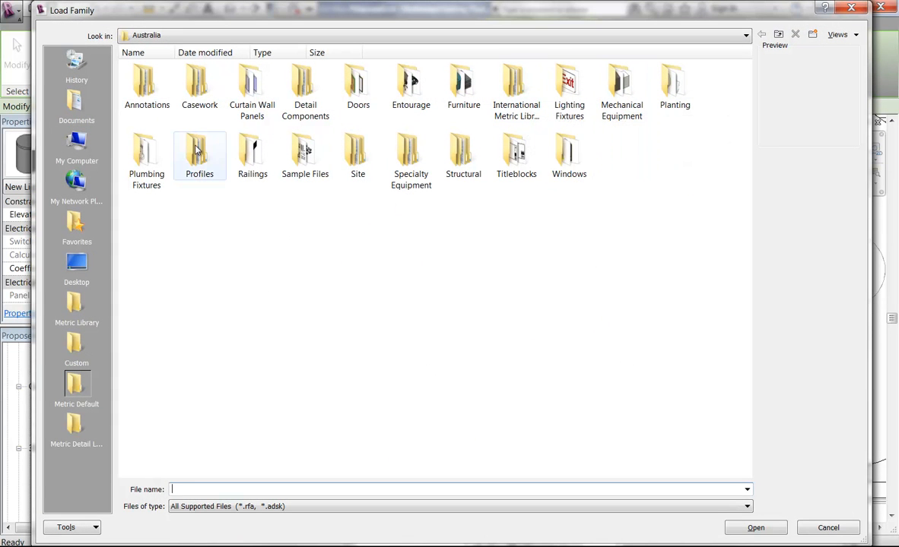
click(76, 307)
click(380, 146)
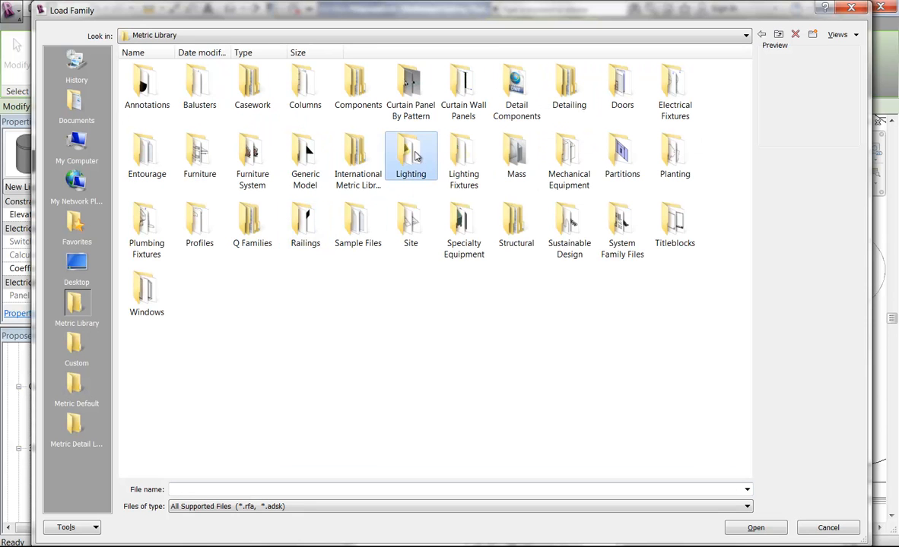
double_click(453, 143)
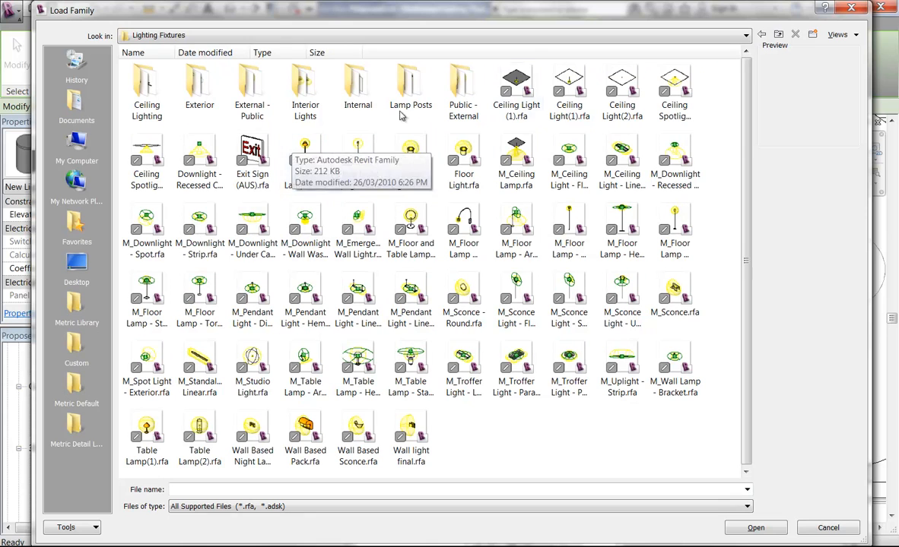
Preview the ceiling light, ceiling spotlight and downlight families, including the recessed can, spot, strip, under-cabinet and wall washer types
click(666, 92)
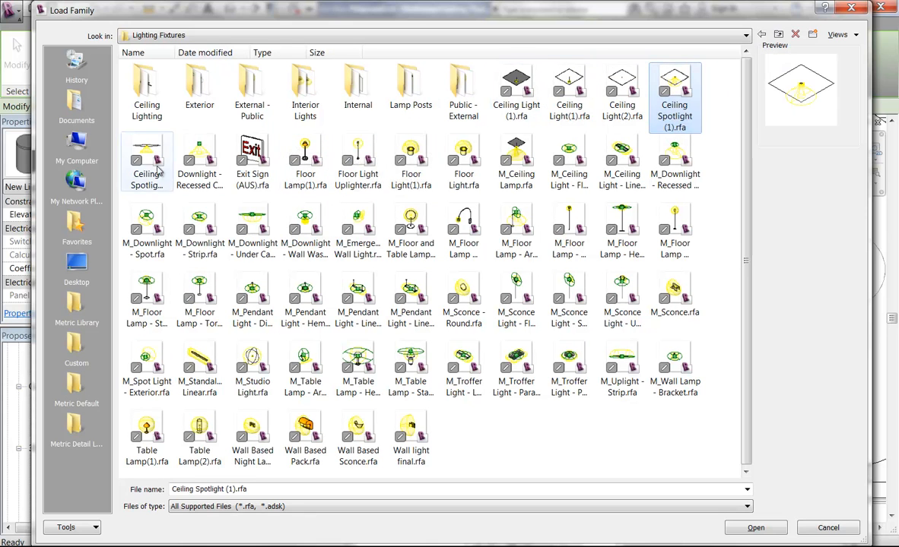
click(222, 168)
click(568, 89)
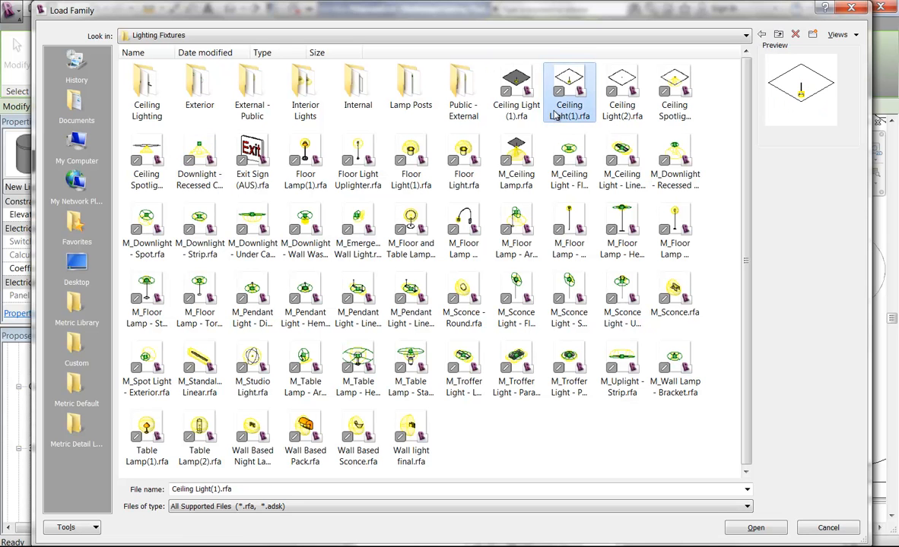
click(643, 167)
click(669, 163)
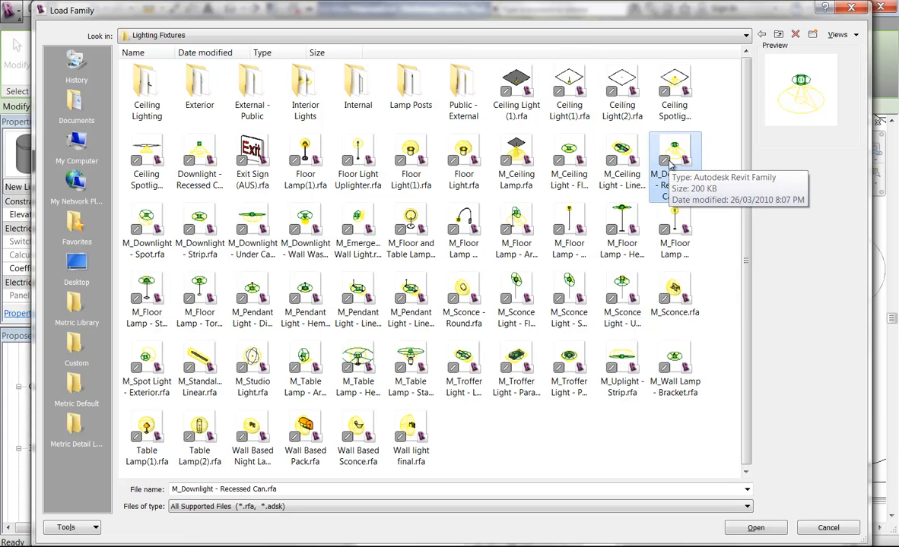
click(152, 224)
click(183, 231)
click(255, 229)
click(301, 230)
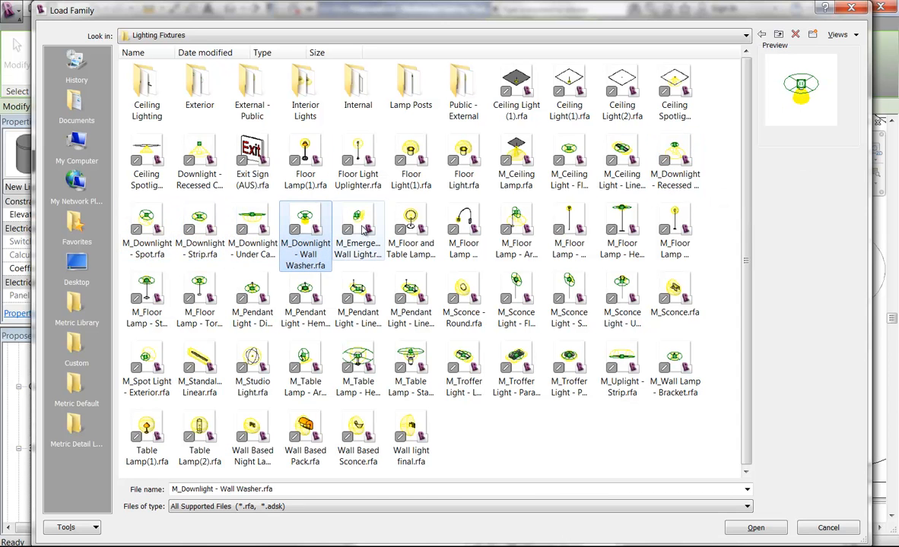
Compare the pendant light families and load M_Pendant Light - Linear - 1 Lamp.rfa
click(356, 314)
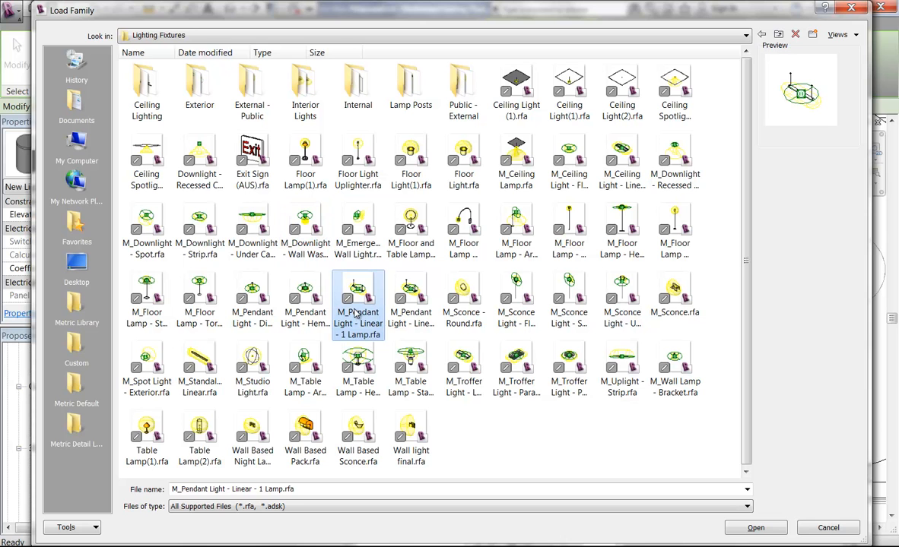
click(409, 300)
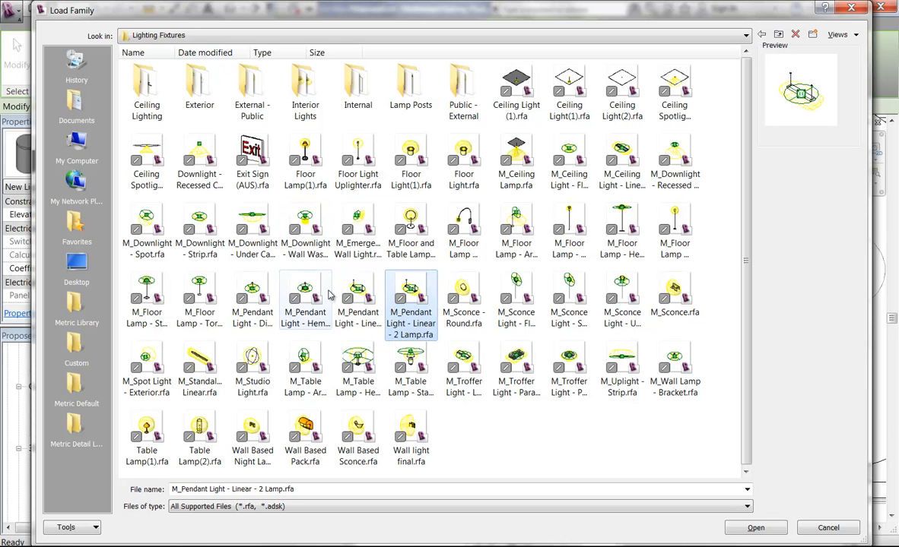
click(304, 300)
click(355, 291)
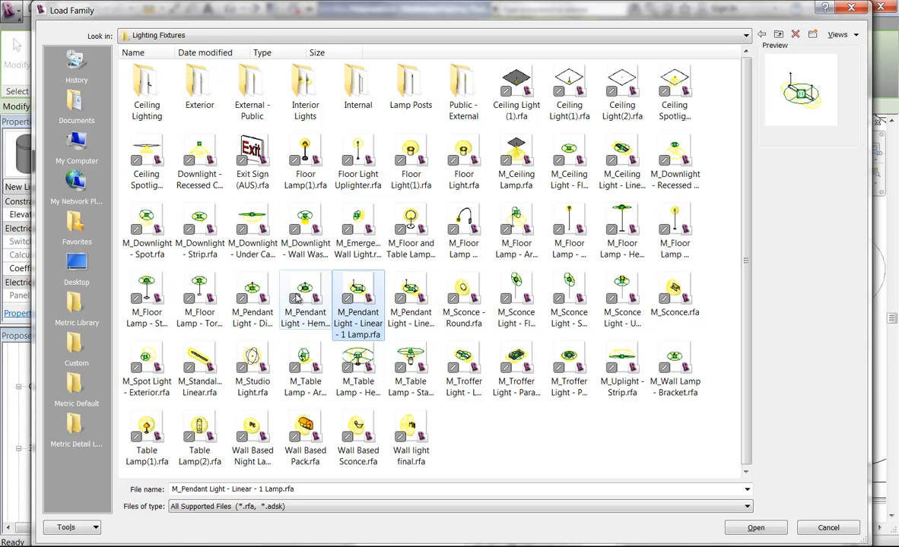
click(755, 527)
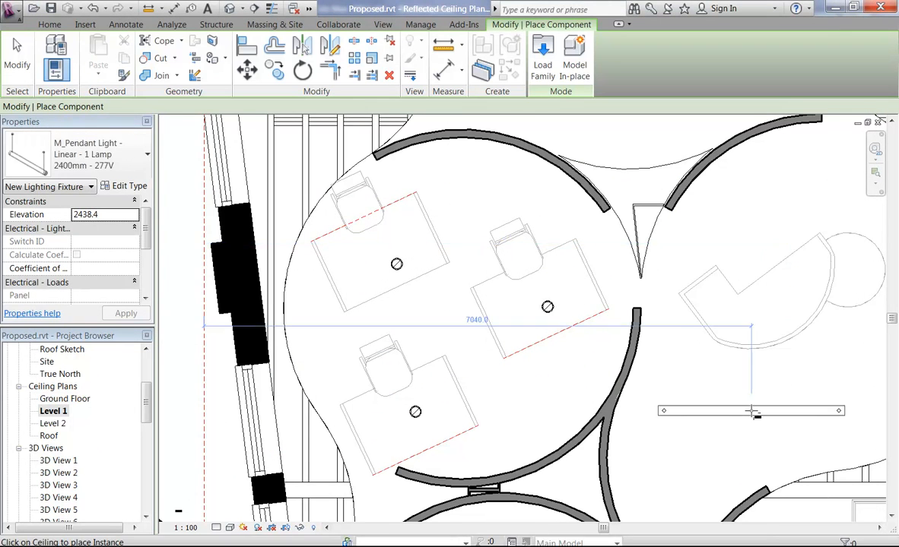
Place one 2400mm - 277V linear pendant light horizontally over the curved desk in the room beside the workstations, and end placement
scroll(483, 295, down, 4)
scroll(634, 327, up, 3)
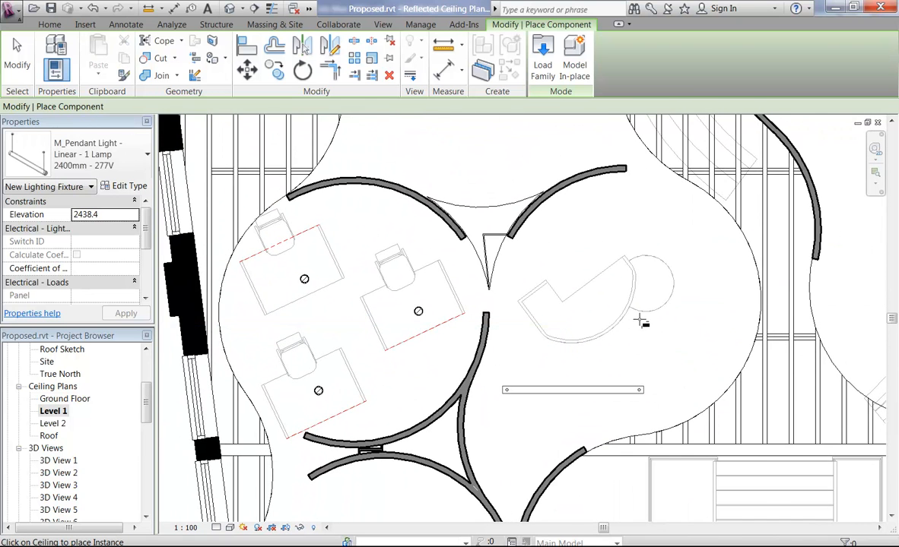
scroll(642, 323, down, 2)
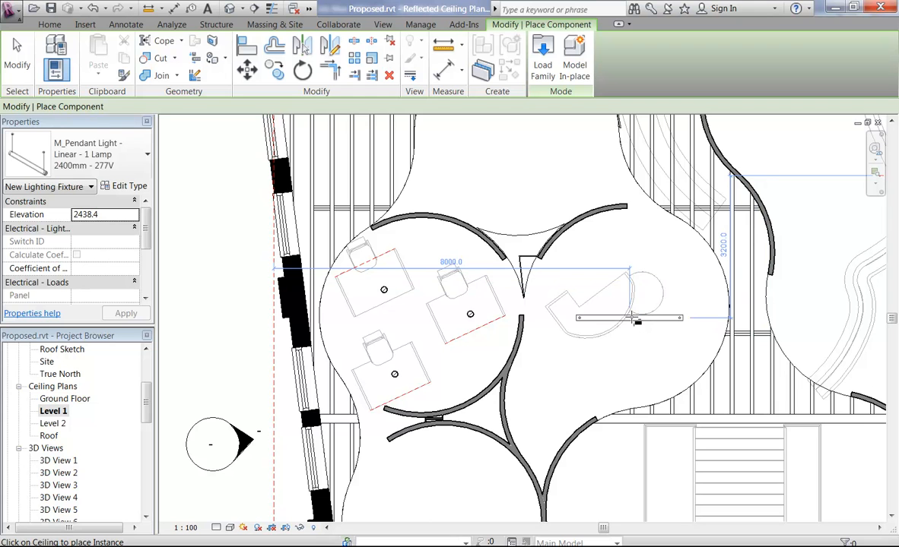
click(630, 318)
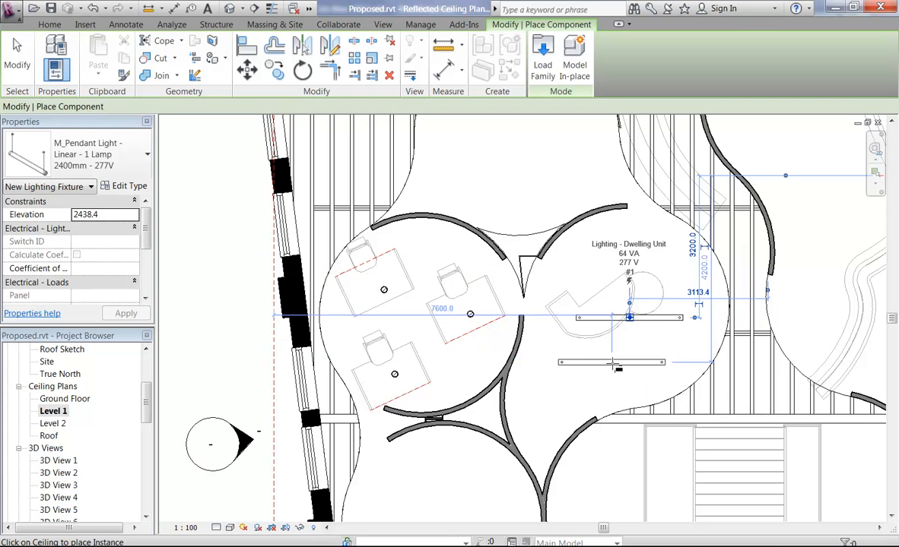
key(Escape)
key(Escape)
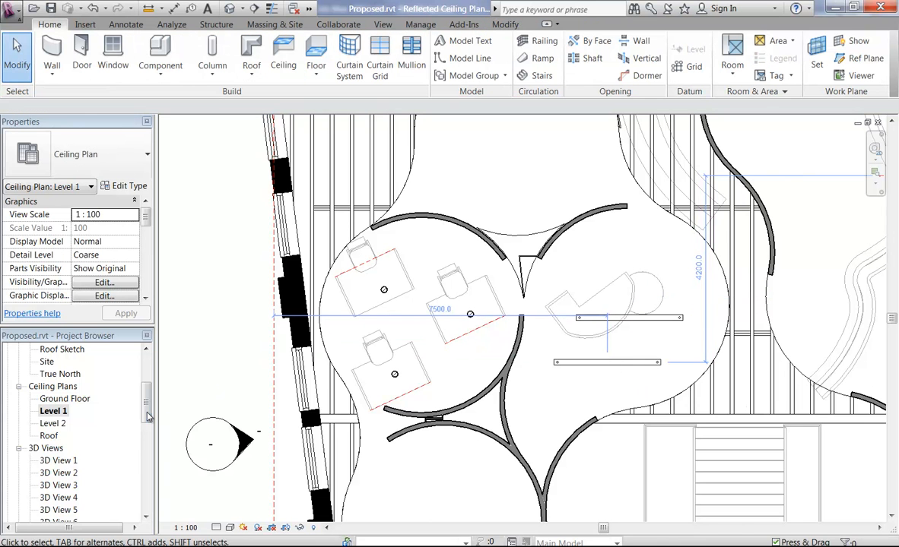
Open the Level 1 SB view and select the linear pendant light to examine how it hangs below the curved ceiling
drag(149, 412, 144, 454)
double_click(59, 411)
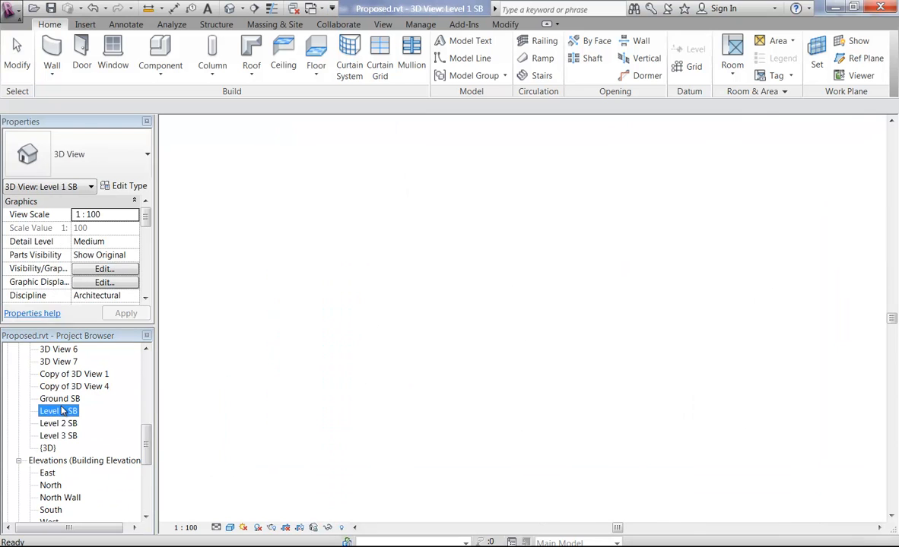
scroll(417, 352, down, 4)
middle_drag(416, 353, 503, 235)
scroll(473, 218, up, 5)
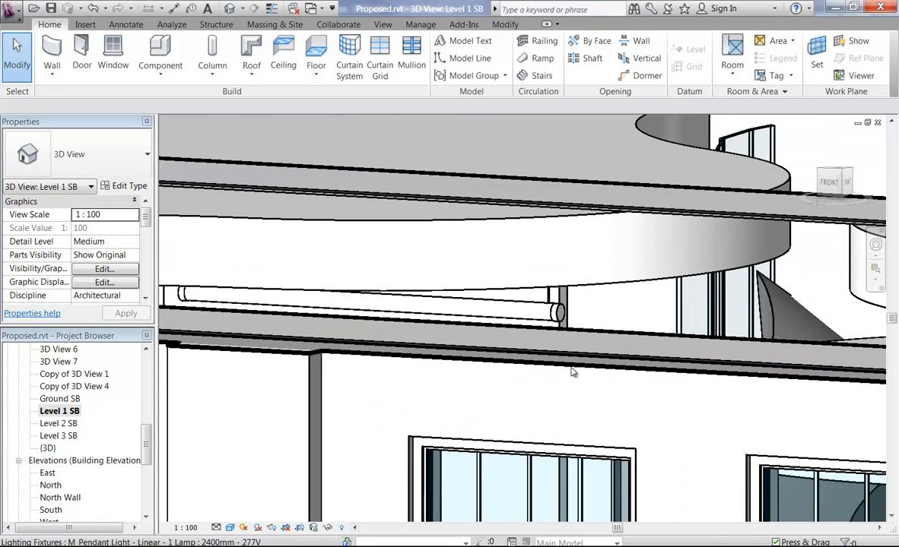
middle_drag(460, 315, 492, 363)
click(546, 369)
click(546, 369)
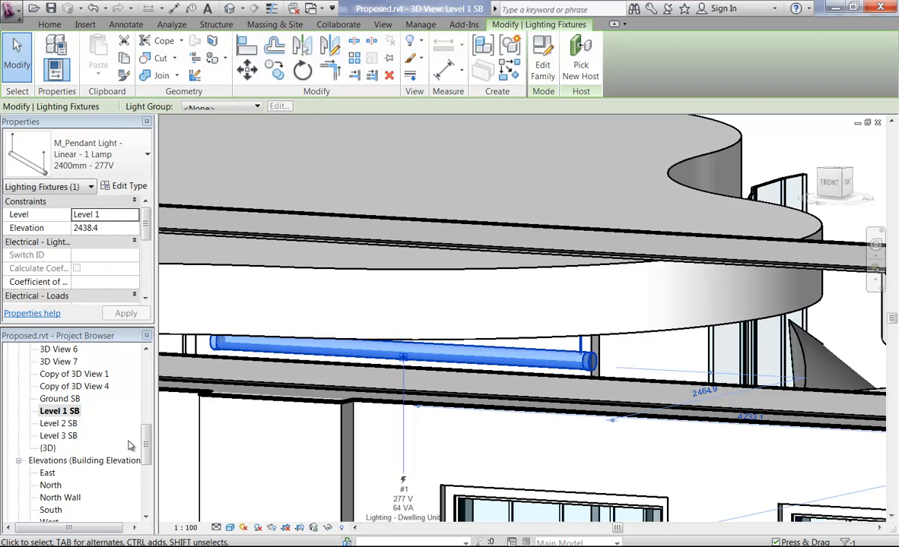
key(Escape)
Return to the Level 1 ceiling plan and clear the pendant light selection
scroll(143, 375, up, 10)
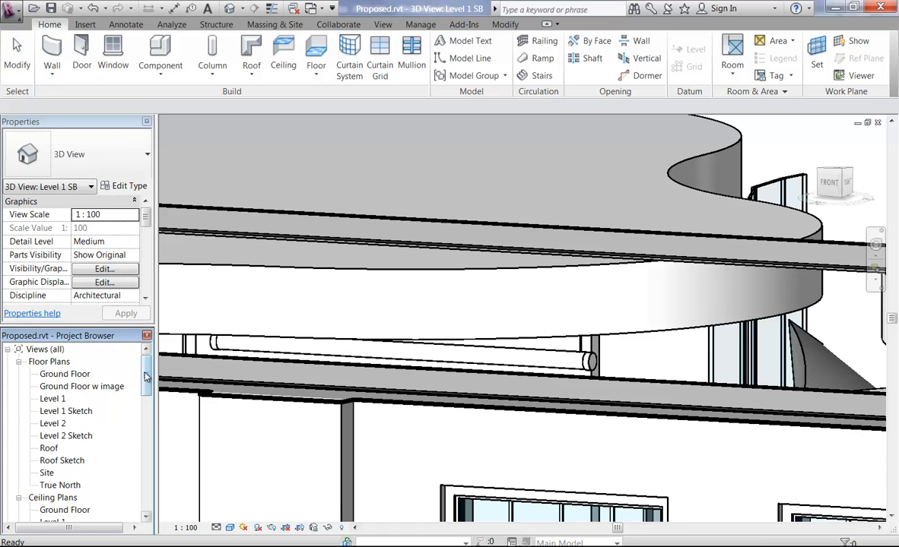
scroll(53, 429, down, 1)
double_click(53, 487)
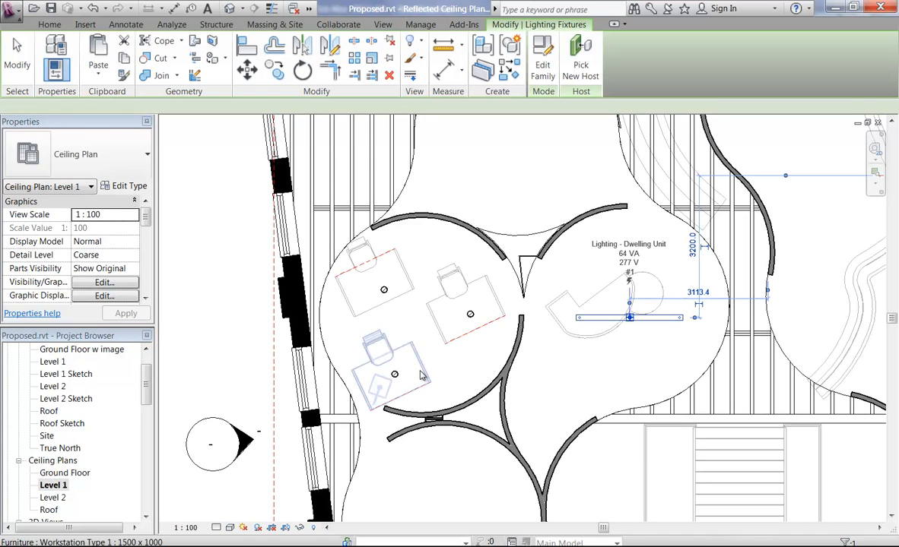
click(557, 159)
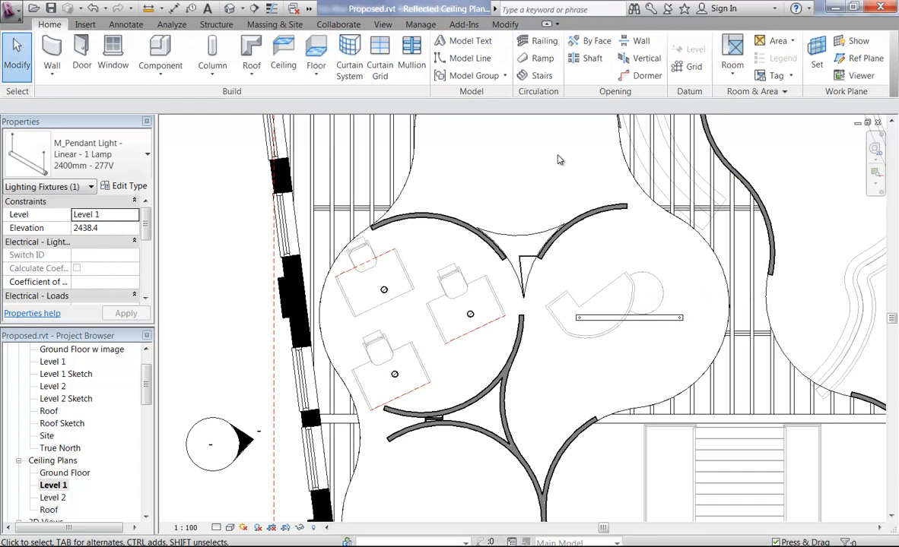
Load the M_Studio Light.rfa family from the Lighting Fixtures folder of the Metric Library
click(184, 50)
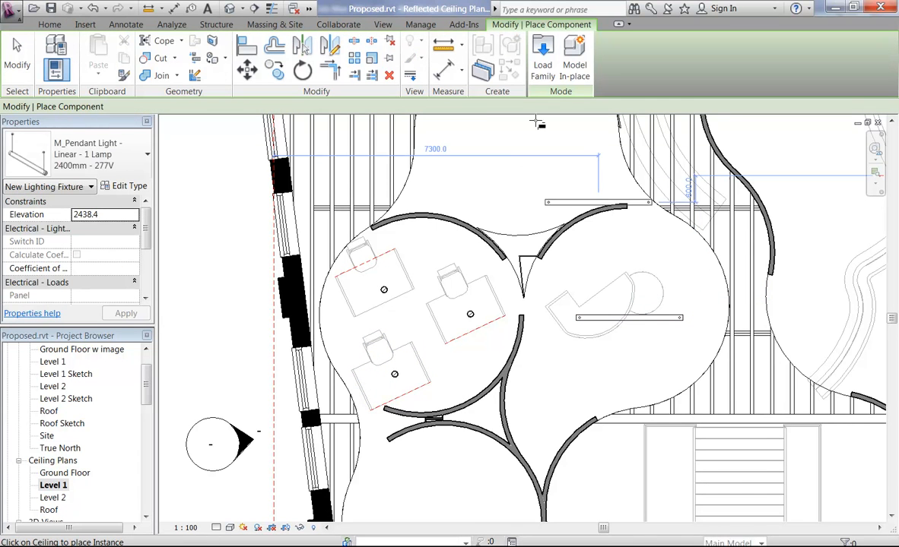
click(542, 61)
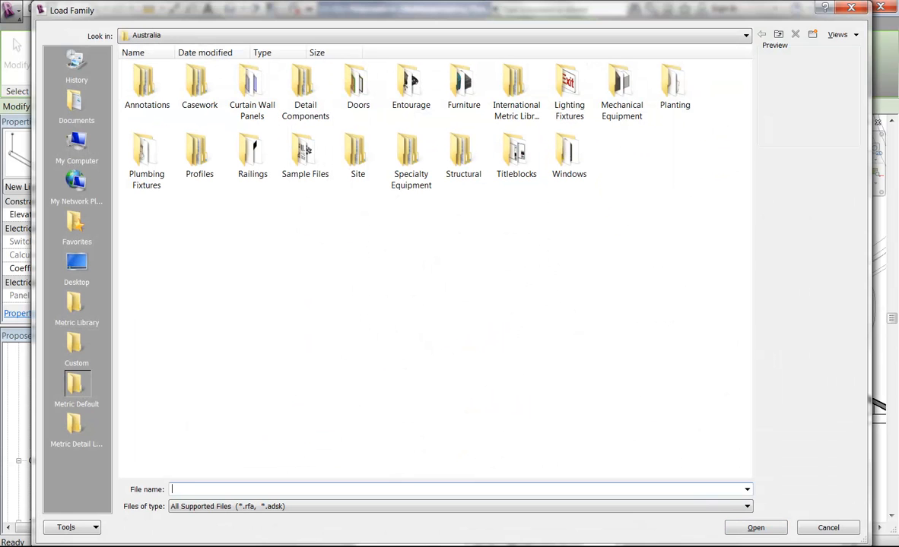
click(763, 499)
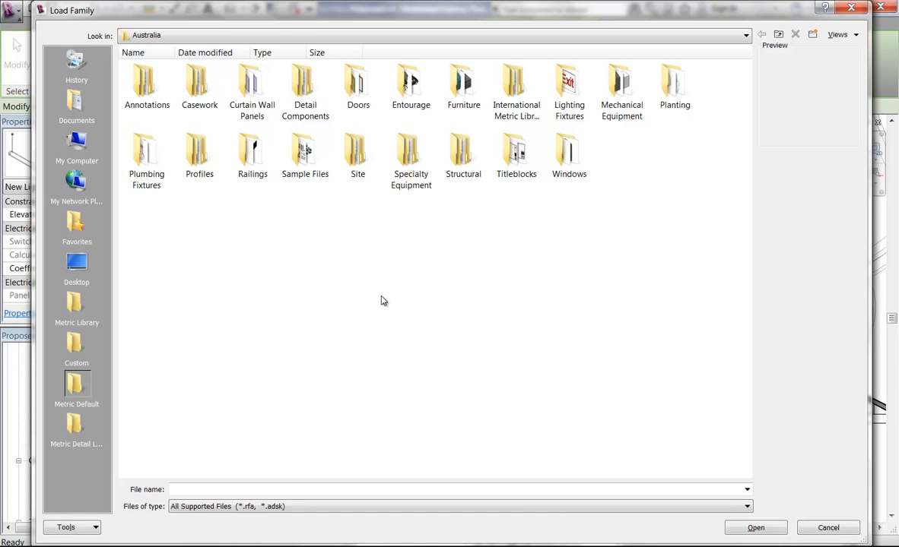
click(76, 302)
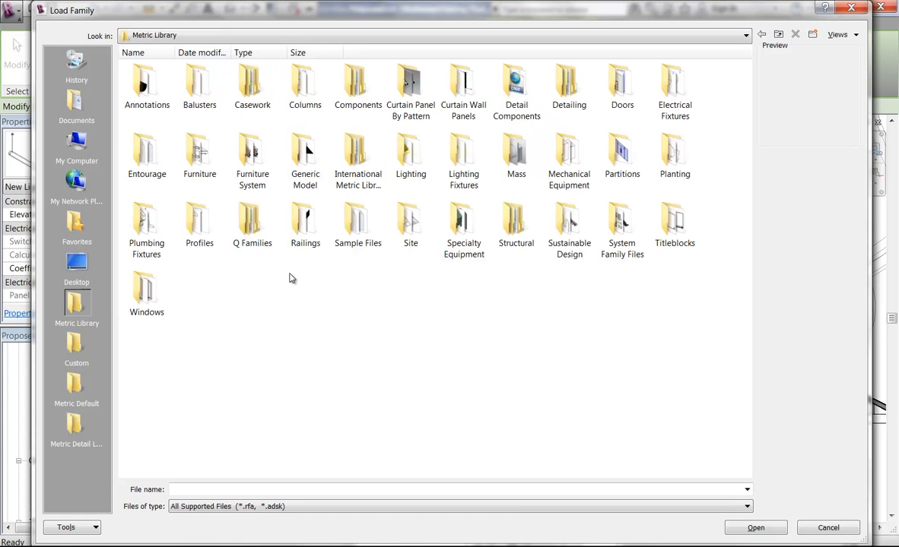
double_click(444, 148)
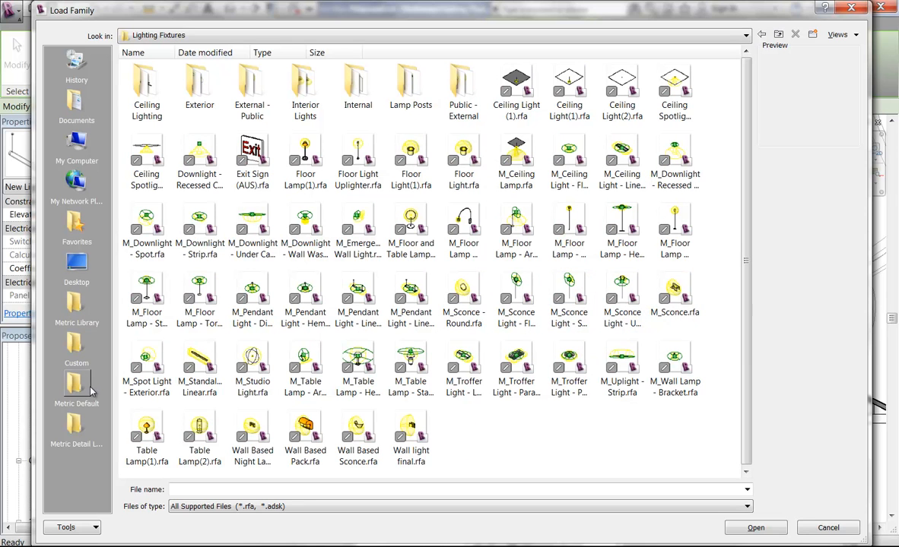
click(249, 364)
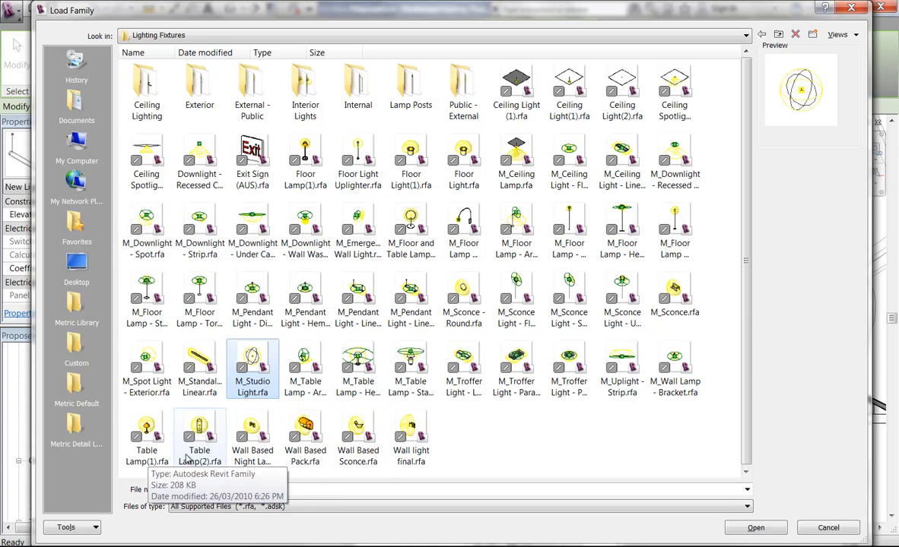
double_click(242, 358)
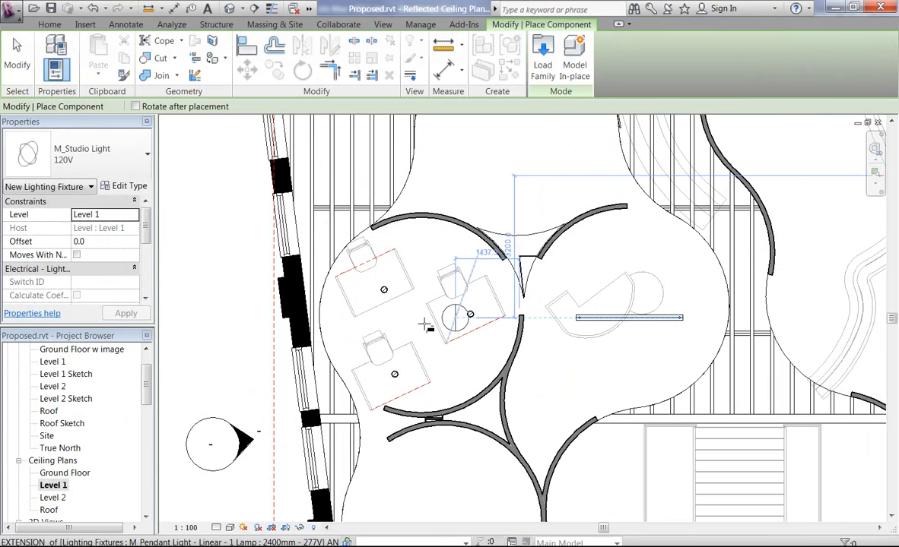
Place one 120V studio light near the middle of the round room below the workstations, and end placement
middle_drag(440, 454, 444, 301)
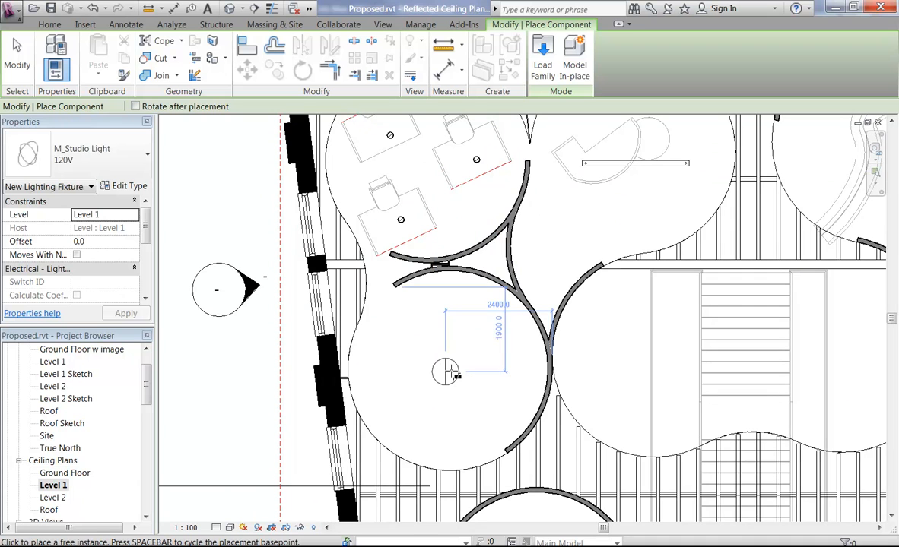
click(458, 366)
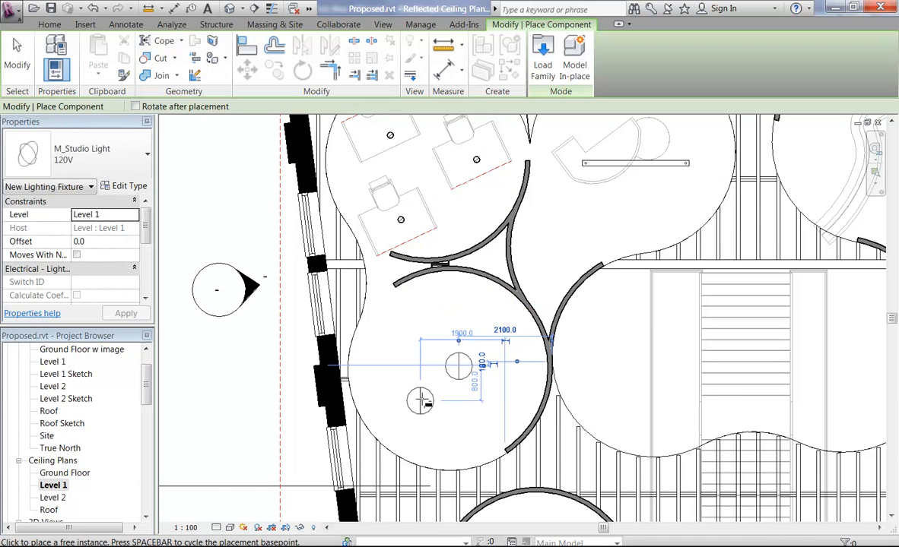
key(Escape)
key(Escape)
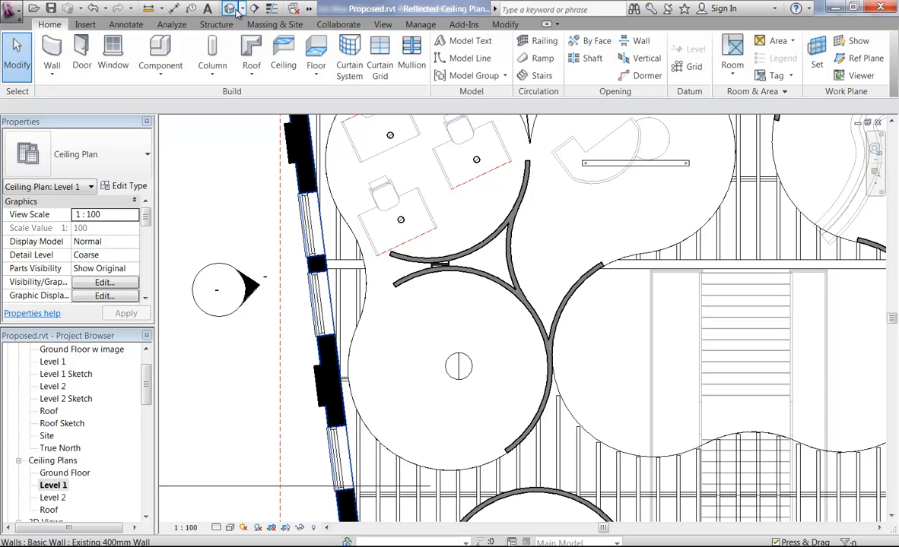
Create a perspective camera view from the lower-left open area, aimed through the studio light in the round room
click(241, 8)
click(255, 31)
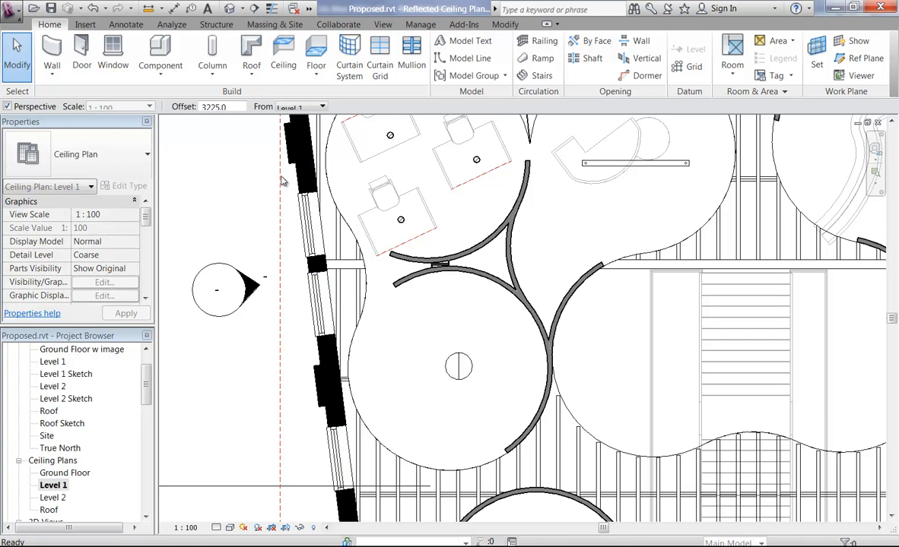
middle_drag(425, 454, 438, 340)
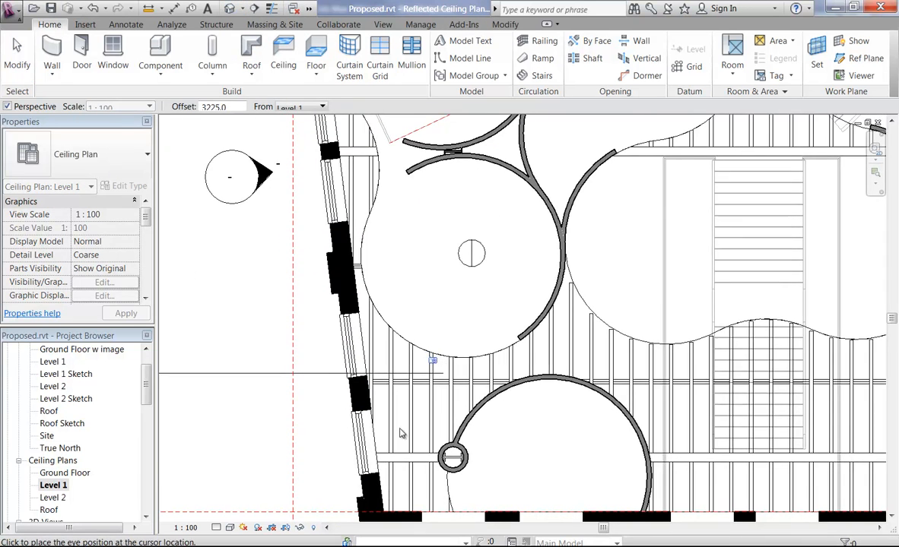
click(402, 432)
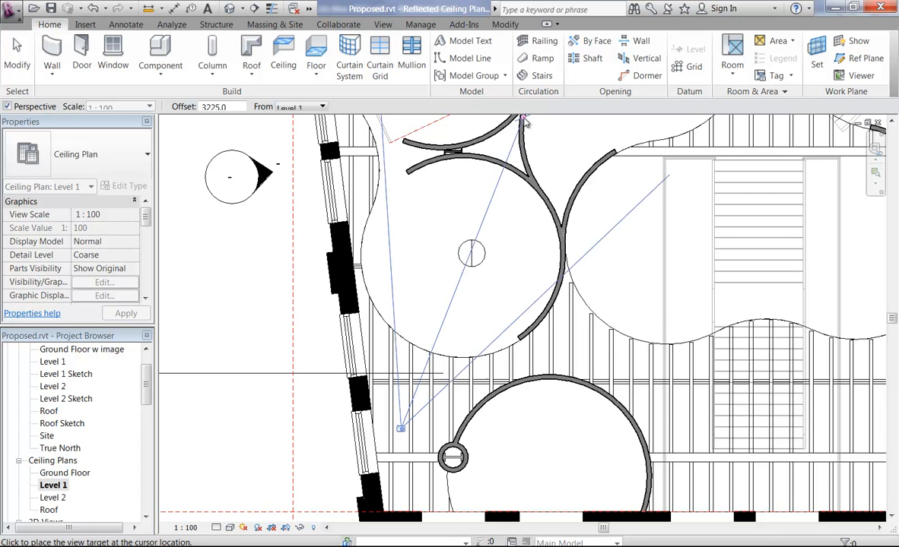
click(483, 236)
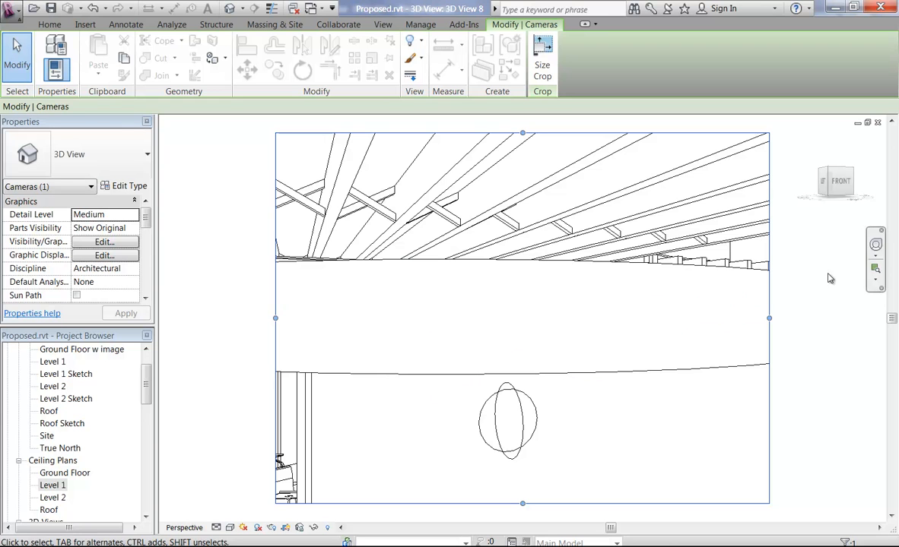
Reposition the camera with the steering wheel until the studio light, curved wall, ceiling edge and floor are framed
click(877, 245)
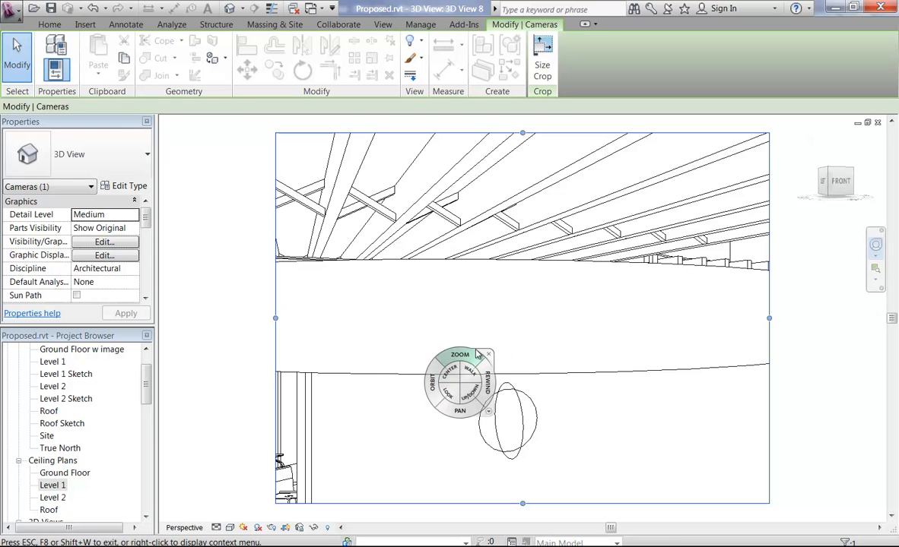
drag(450, 344, 471, 239)
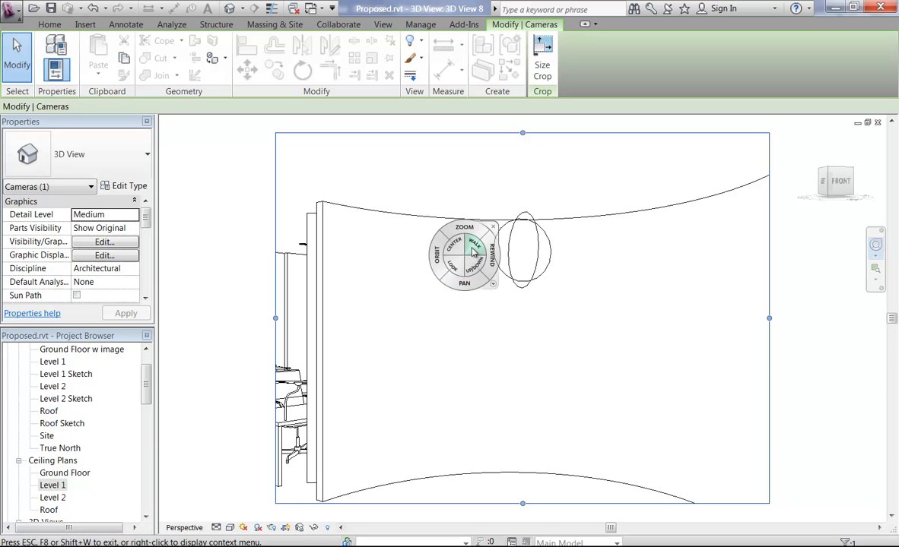
mouse_move(524, 451)
mouse_down()
mouse_move(518, 482)
mouse_move(523, 398)
mouse_move(521, 422)
mouse_up()
drag(522, 464, 521, 441)
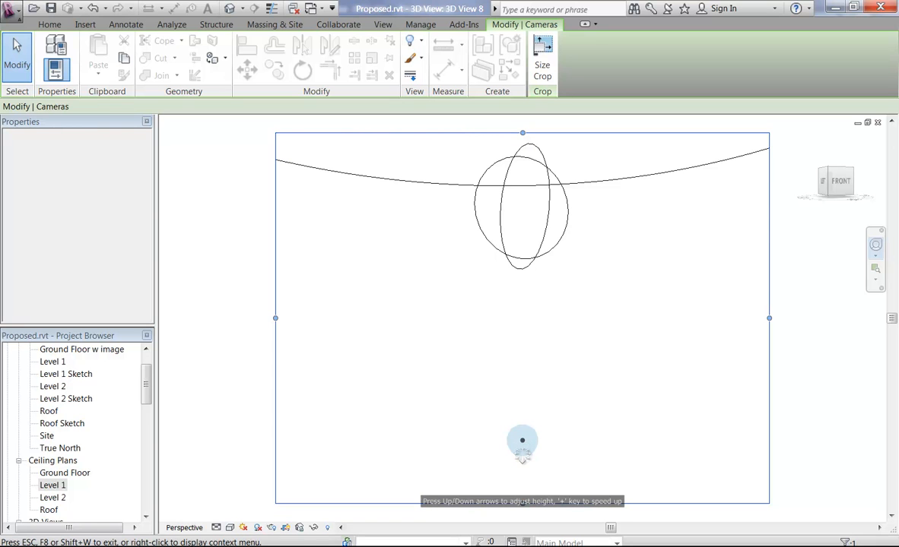
drag(522, 455, 521, 478)
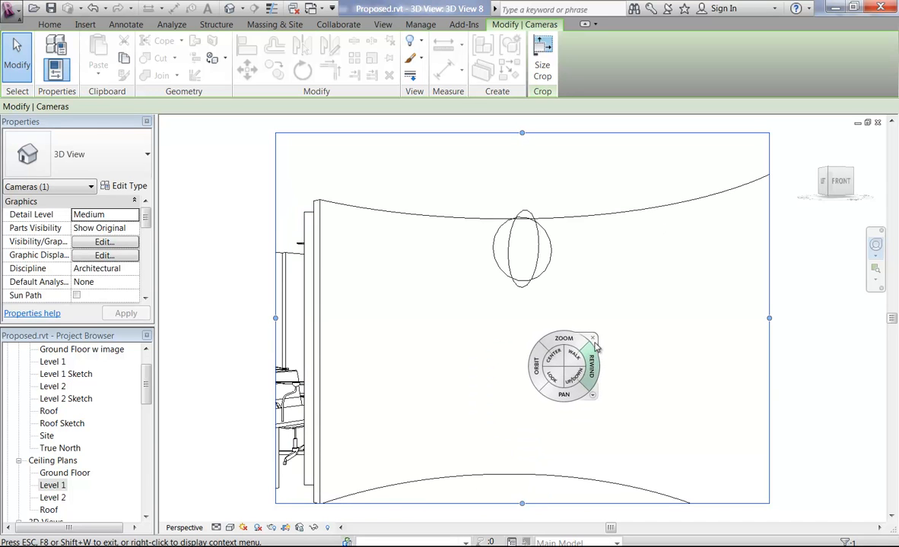
click(592, 340)
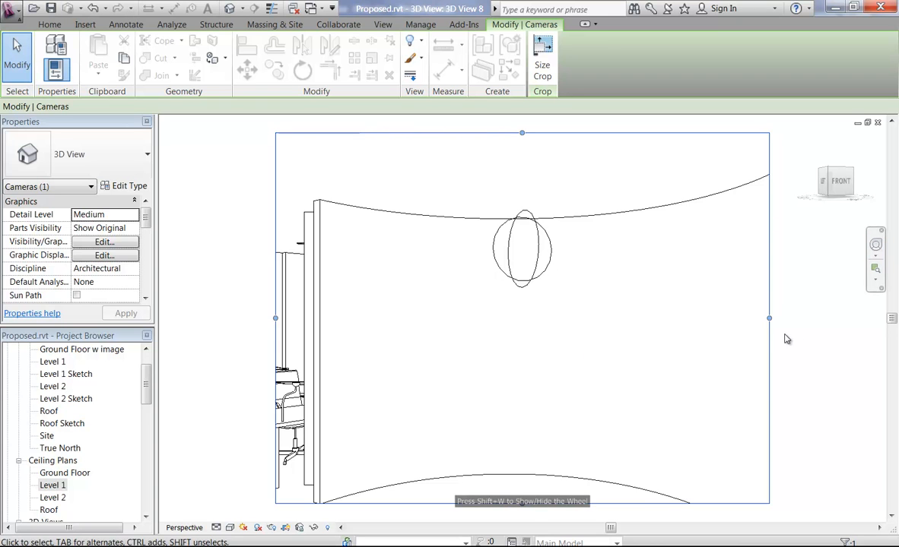
Extend the camera view's crop region at its right and bottom edges, and fit the whole frame on screen
drag(770, 321, 796, 316)
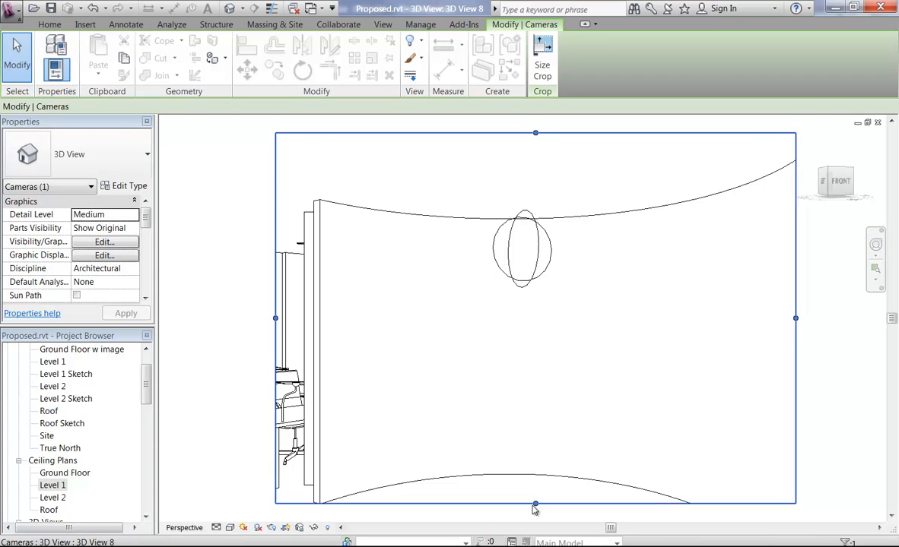
drag(535, 504, 544, 335)
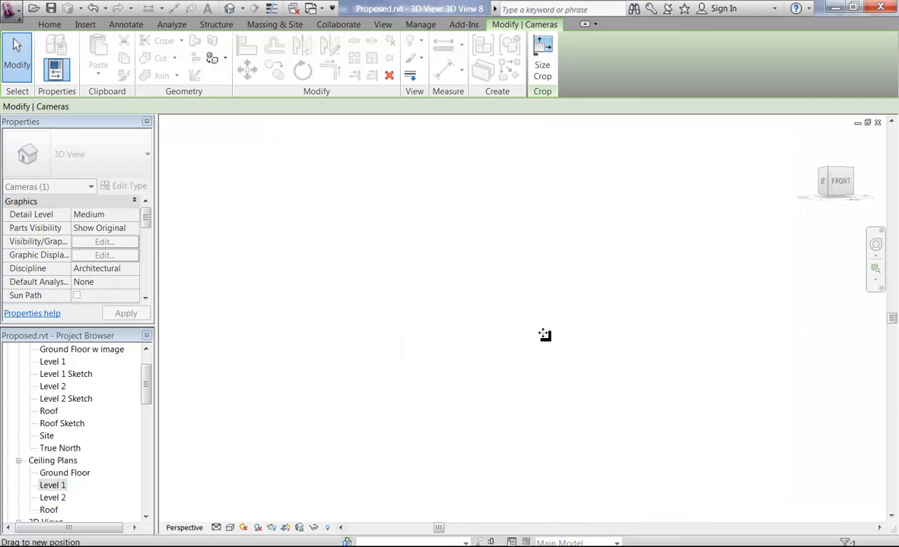
click(895, 229)
right_click(440, 285)
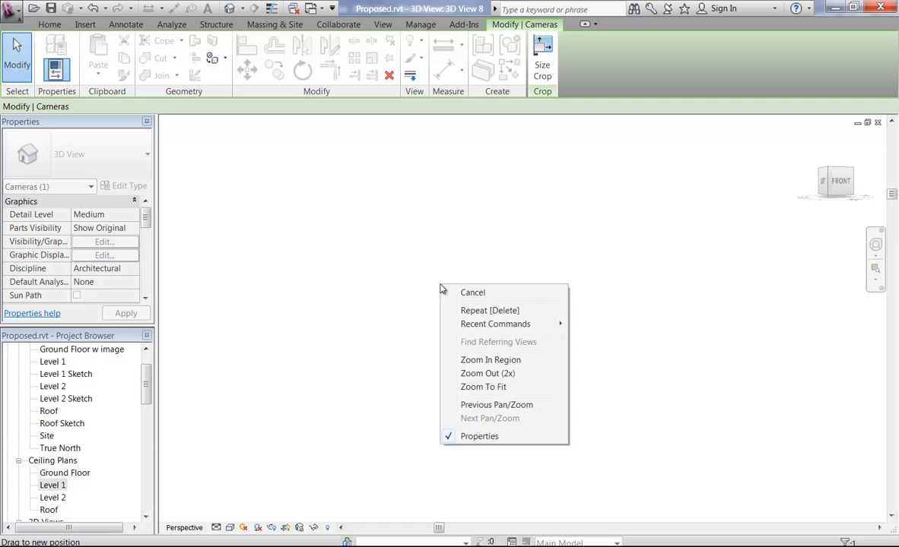
click(472, 388)
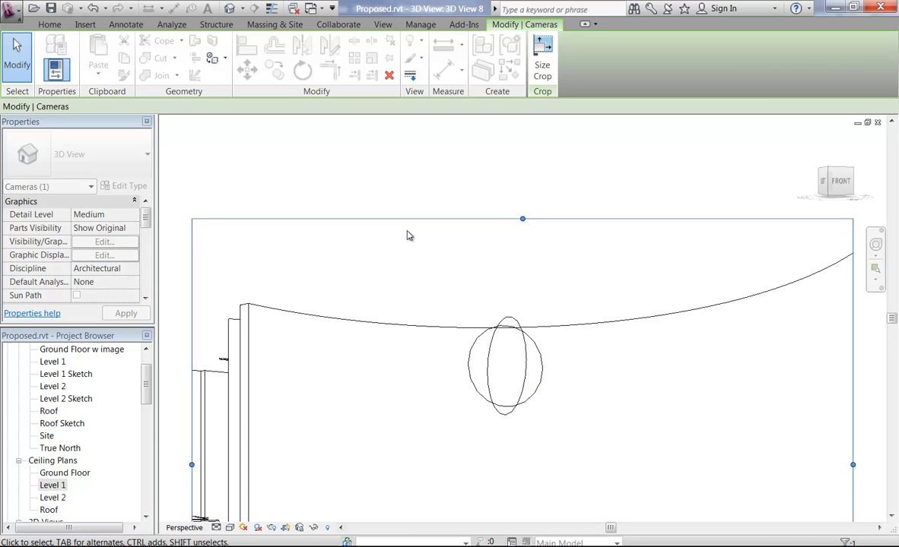
scroll(340, 225, down, 2)
middle_drag(401, 337, 418, 353)
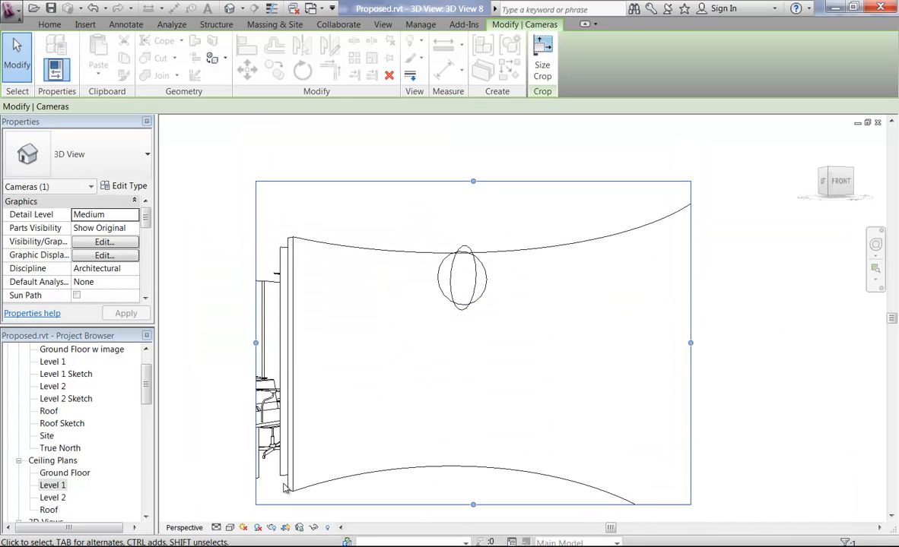
Render the camera view at Low quality with the Interior: Artificial only scheme, and close the rendering settings
click(270, 528)
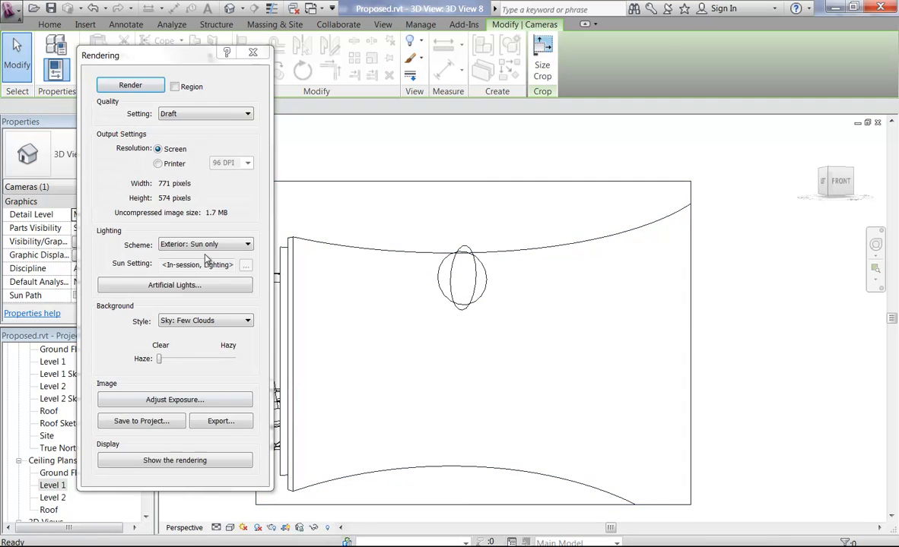
click(205, 247)
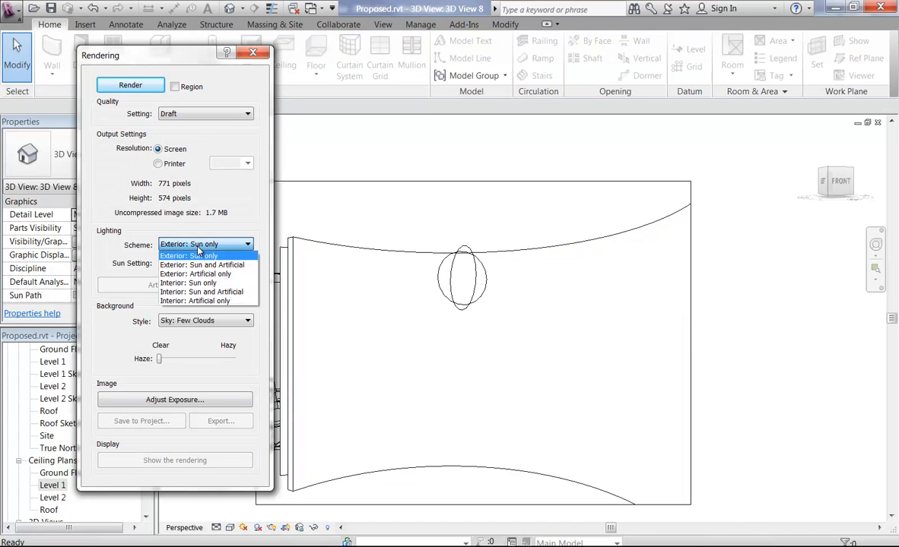
click(182, 298)
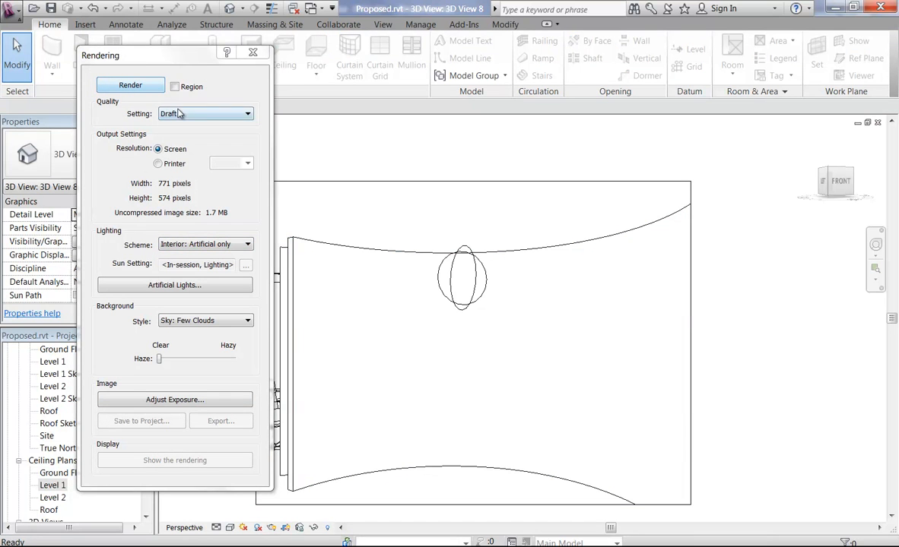
click(228, 113)
click(168, 135)
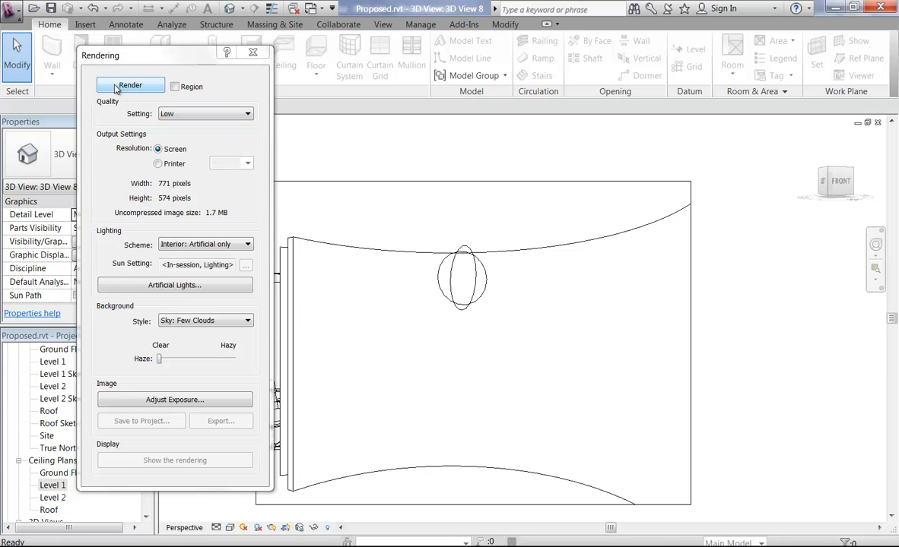
click(116, 86)
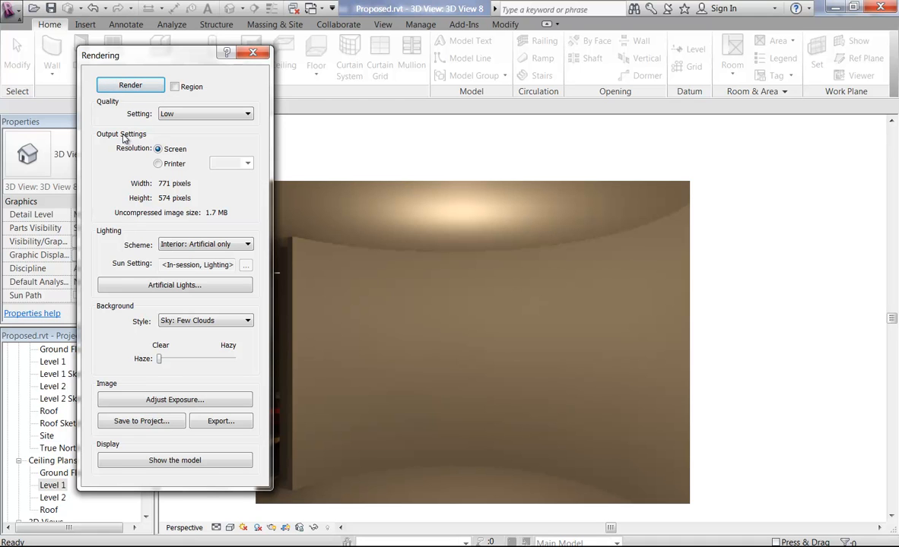
click(259, 56)
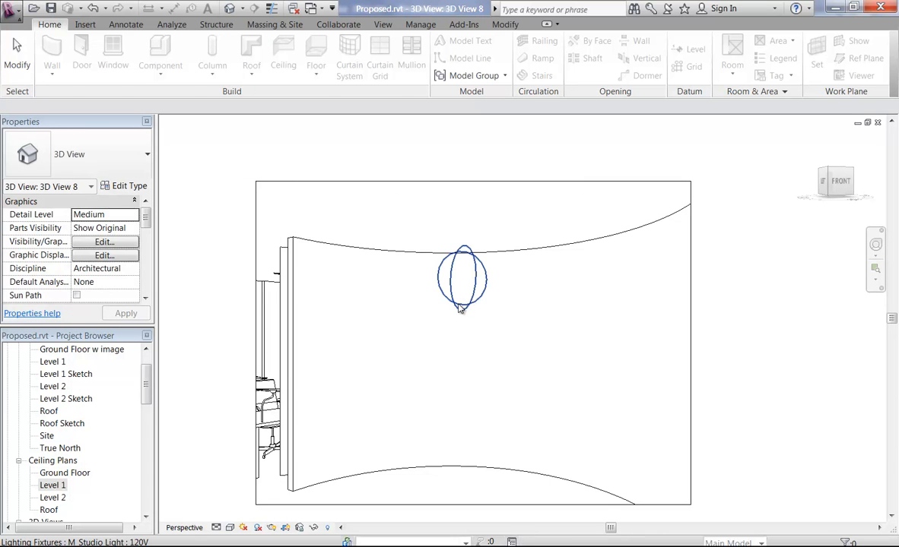
Set the Default Height of the studio light's 120V type to 150
click(460, 308)
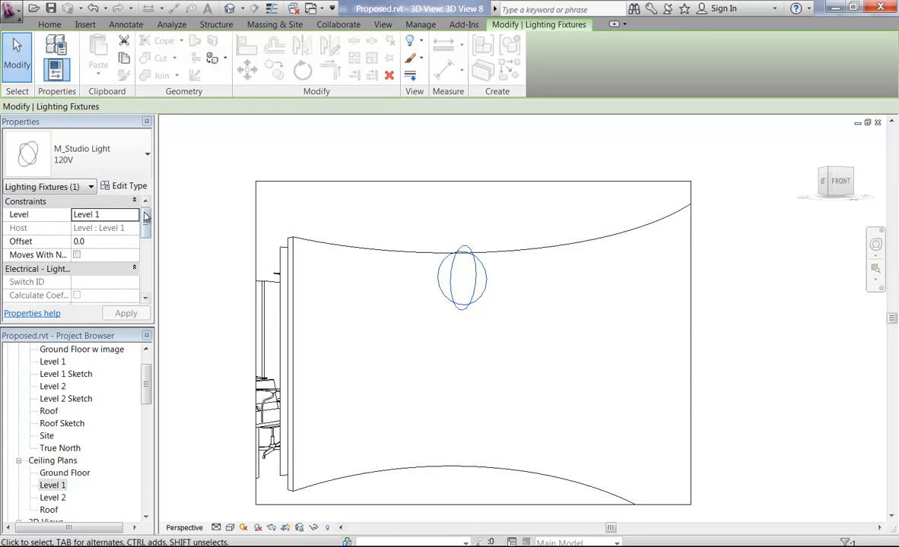
mouse_move(147, 217)
mouse_down()
mouse_move(145, 264)
mouse_move(143, 236)
mouse_up()
click(128, 186)
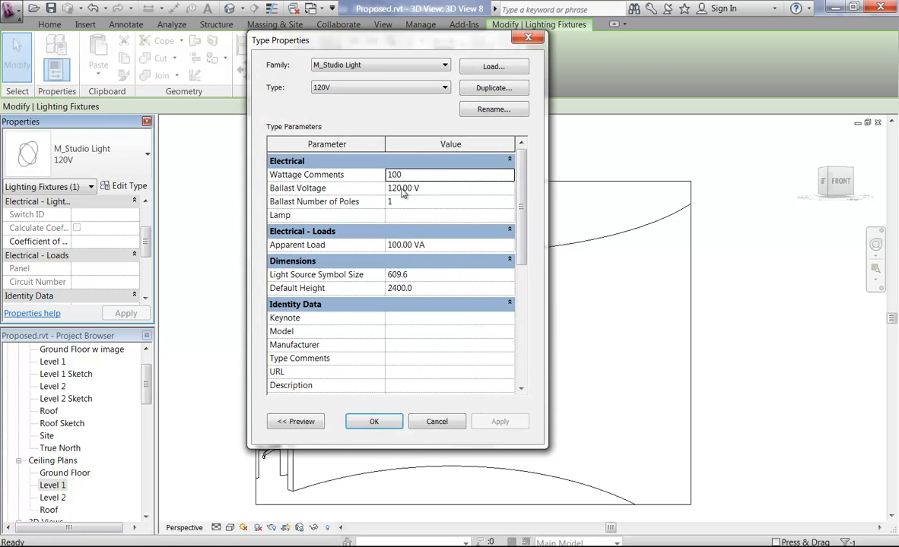
click(456, 289)
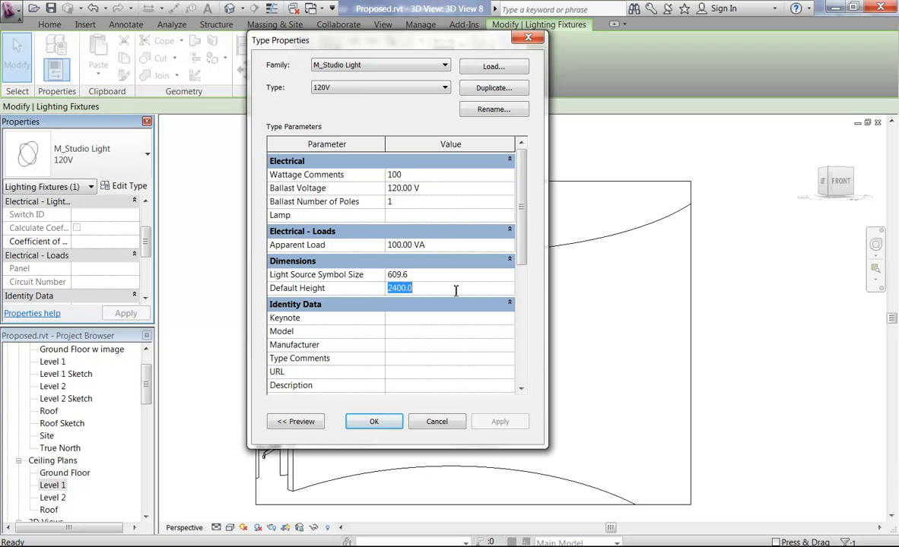
text(150)
click(369, 422)
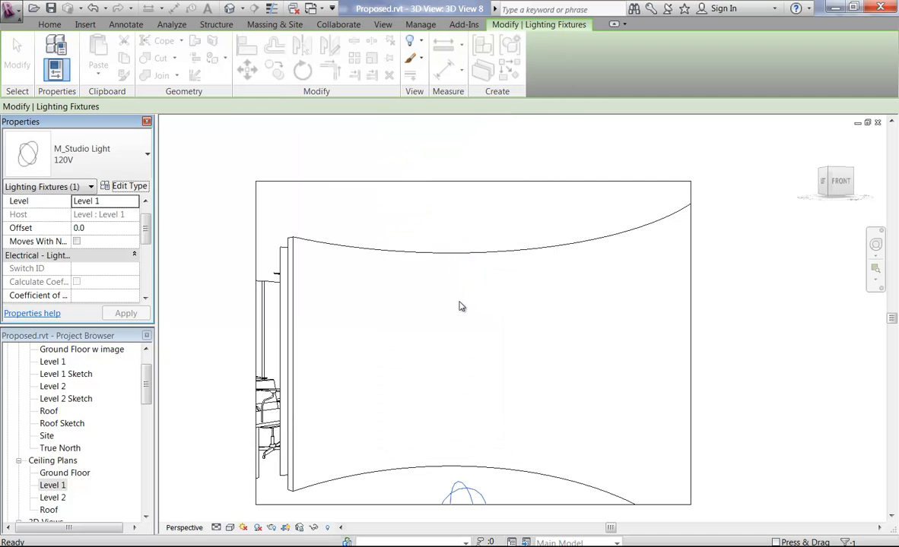
key(Escape)
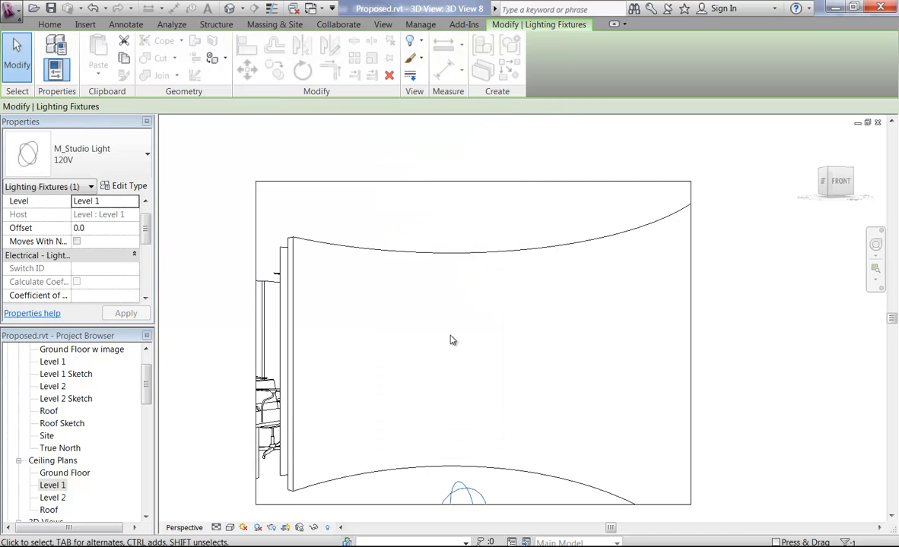
Set the Default Height of the studio light's 120V type to 1500
click(128, 186)
click(435, 287)
text(1500)
click(375, 421)
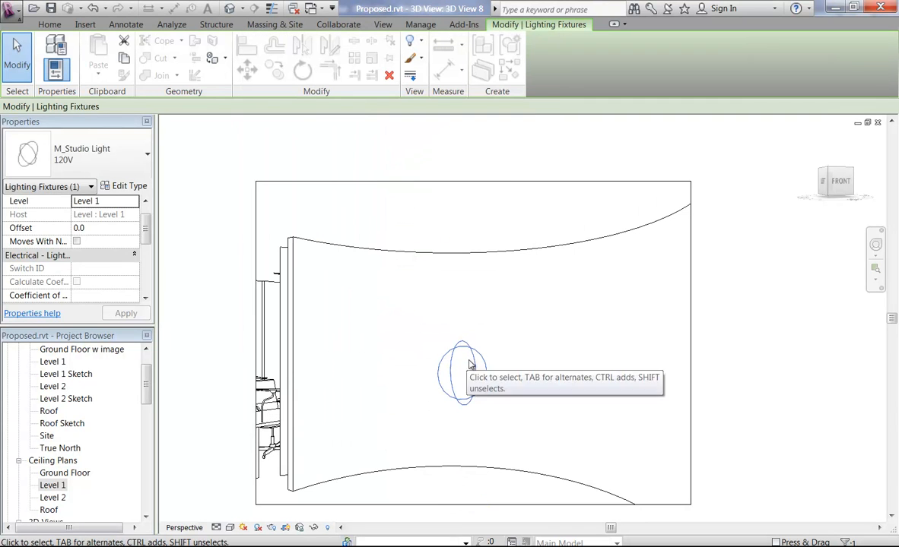
click(132, 186)
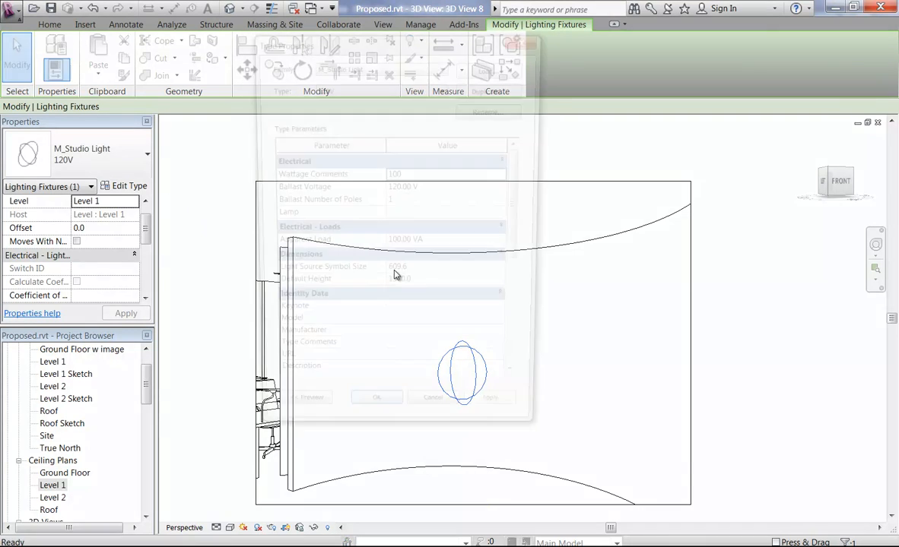
mouse_move(521, 214)
mouse_down()
mouse_move(522, 340)
mouse_move(522, 228)
mouse_up()
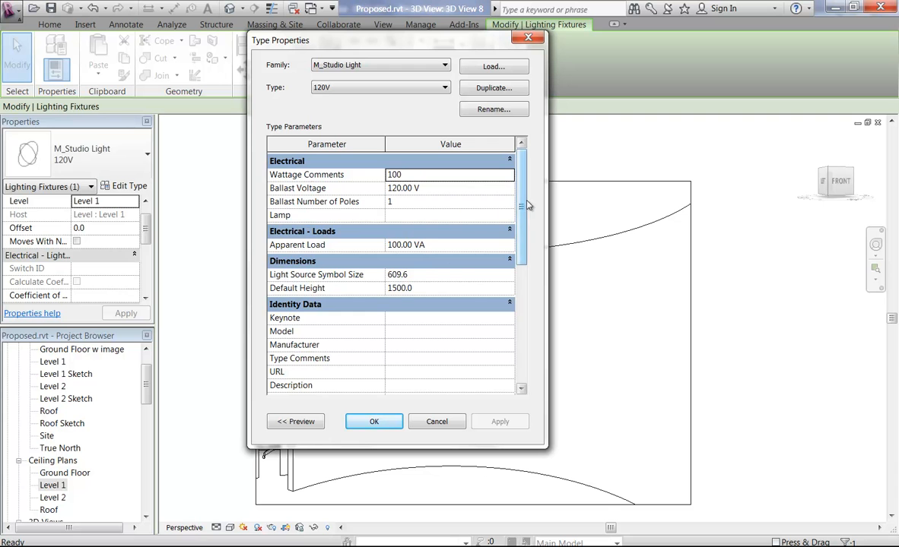
drag(520, 206, 521, 320)
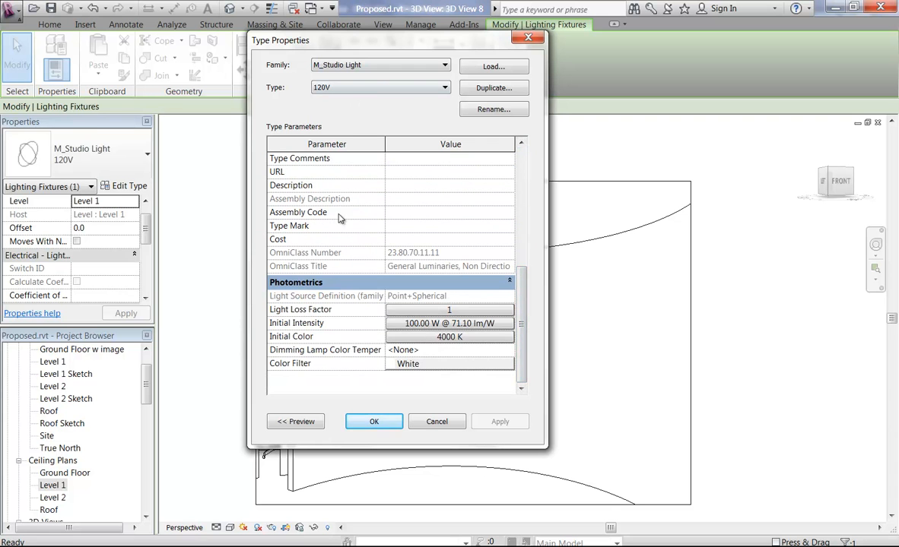
click(414, 421)
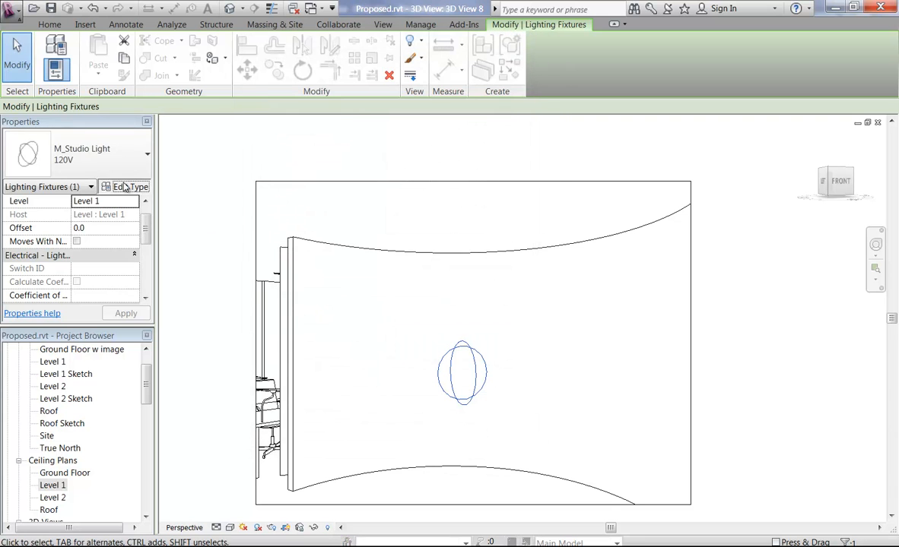
Set the Initial Intensity wattage of the studio light's 120V type to 50 W and apply the type changes
click(128, 185)
drag(521, 205, 521, 323)
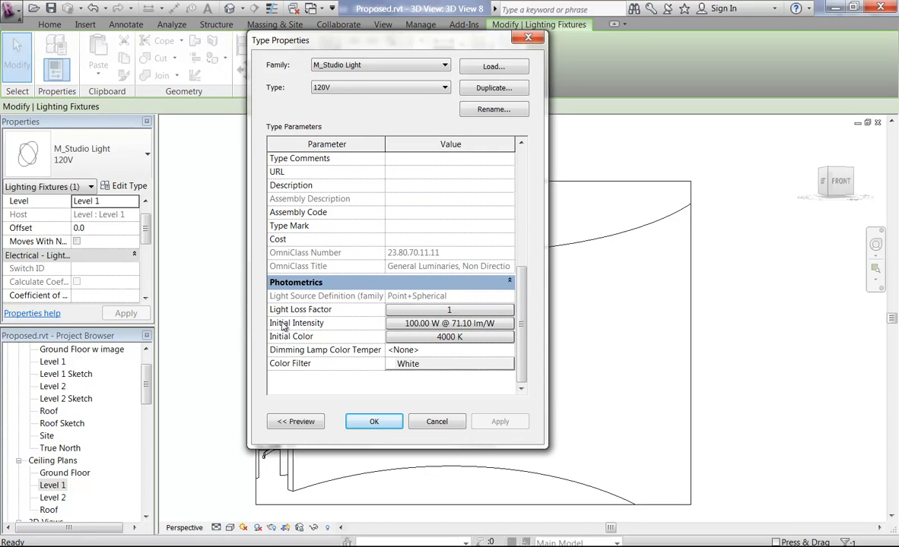
click(468, 324)
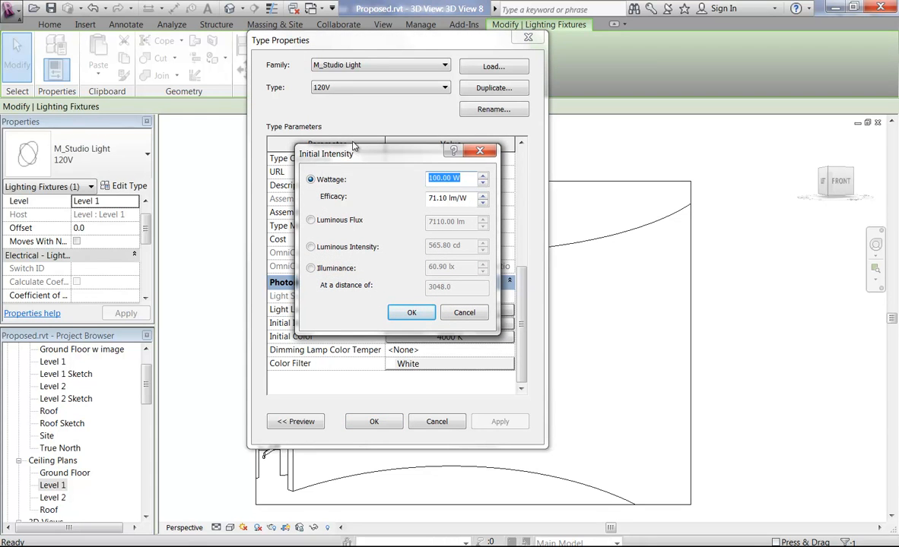
click(461, 312)
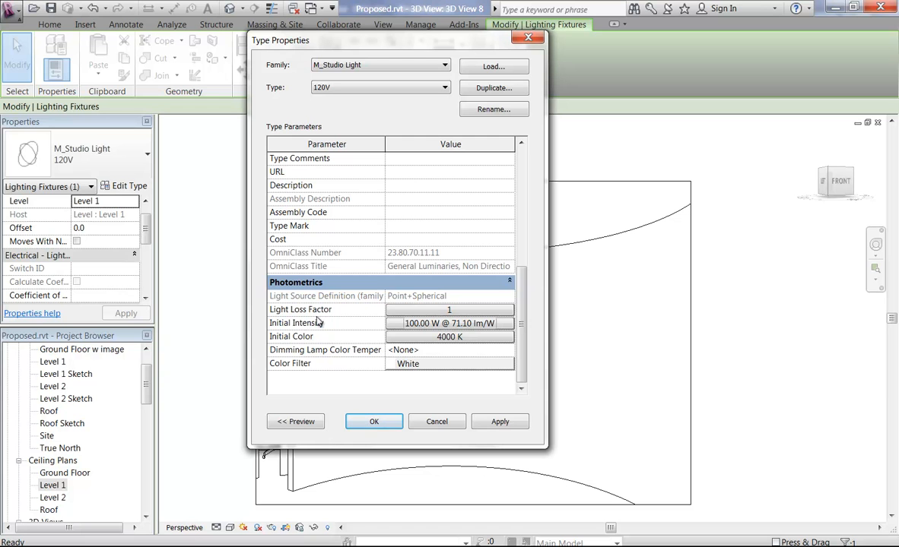
click(435, 324)
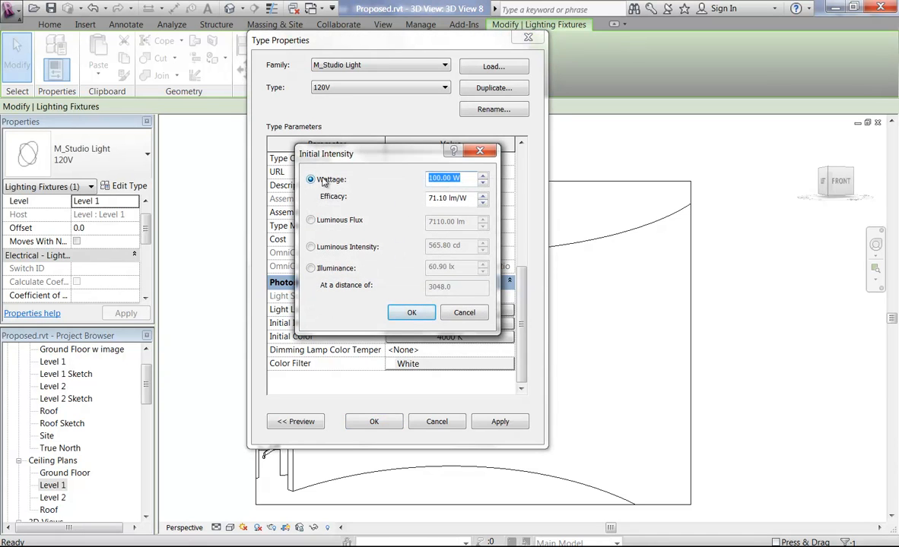
click(437, 179)
text(5)
click(431, 199)
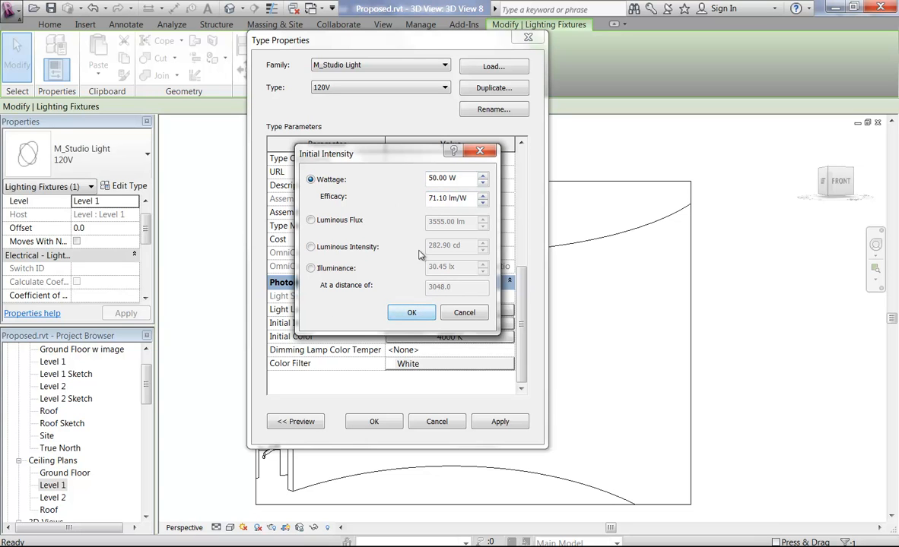
click(408, 313)
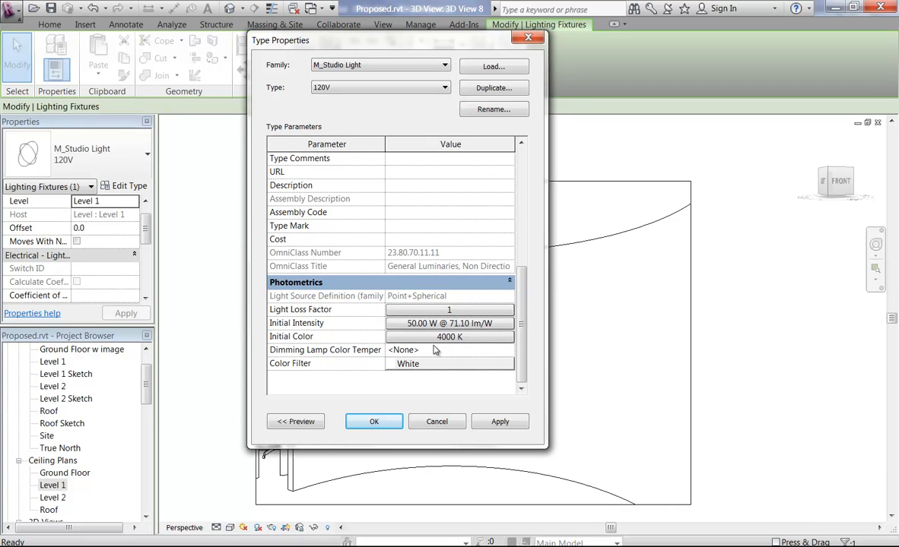
click(373, 423)
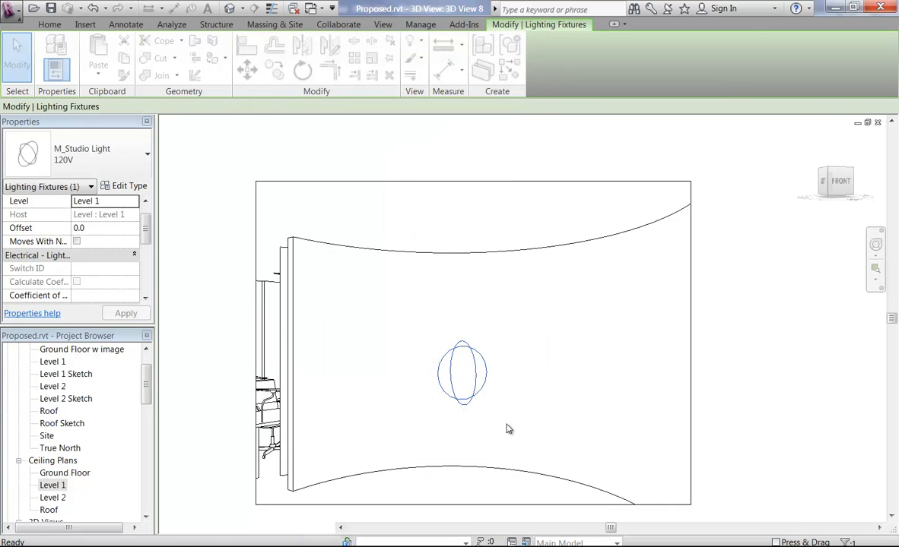
Deselect the studio light, render the camera view again with the current settings, and close the rendering settings
click(349, 153)
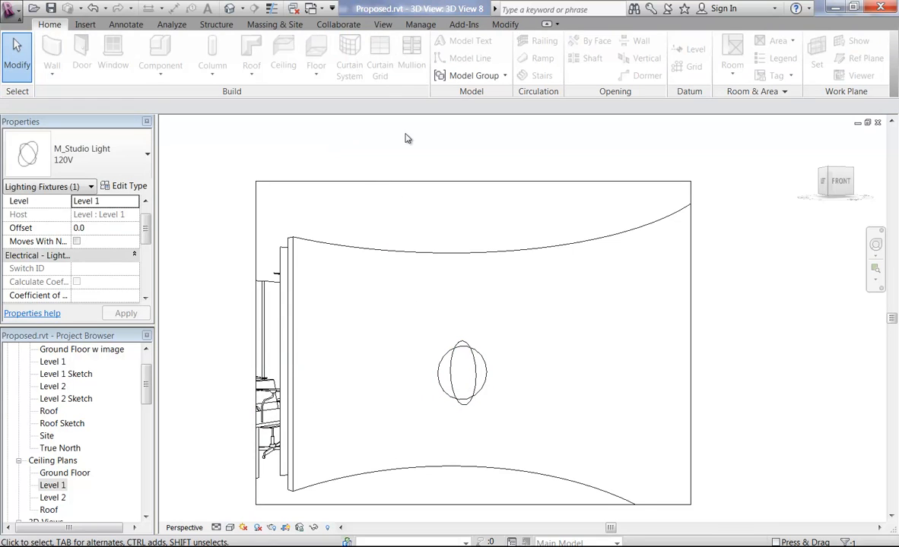
click(274, 530)
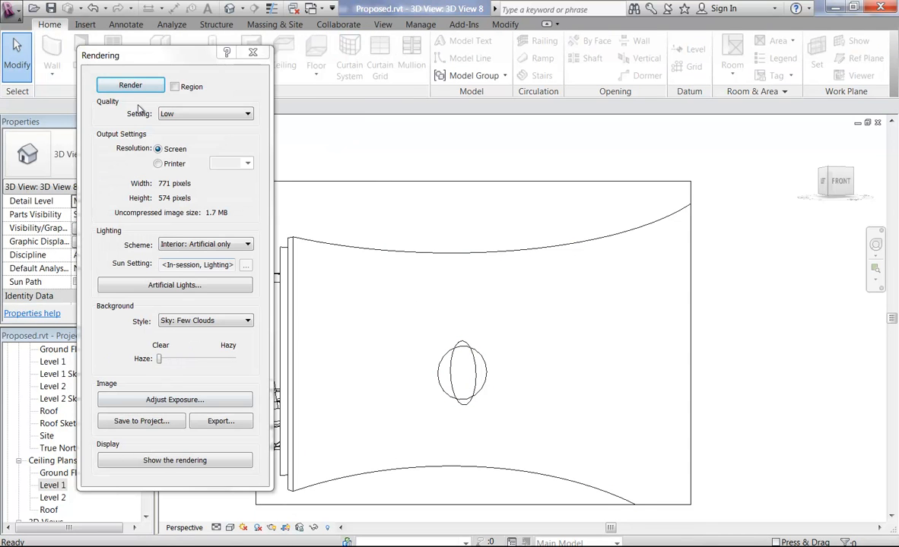
click(130, 85)
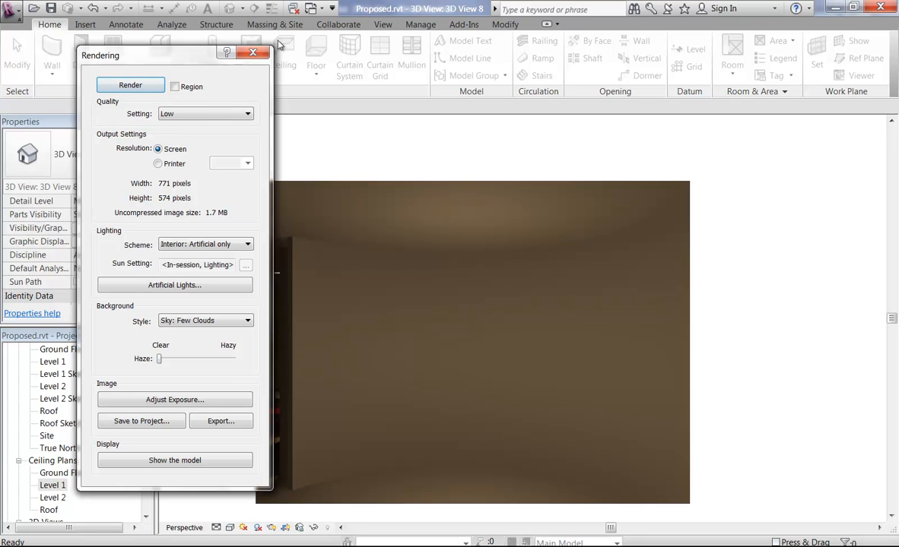
click(253, 54)
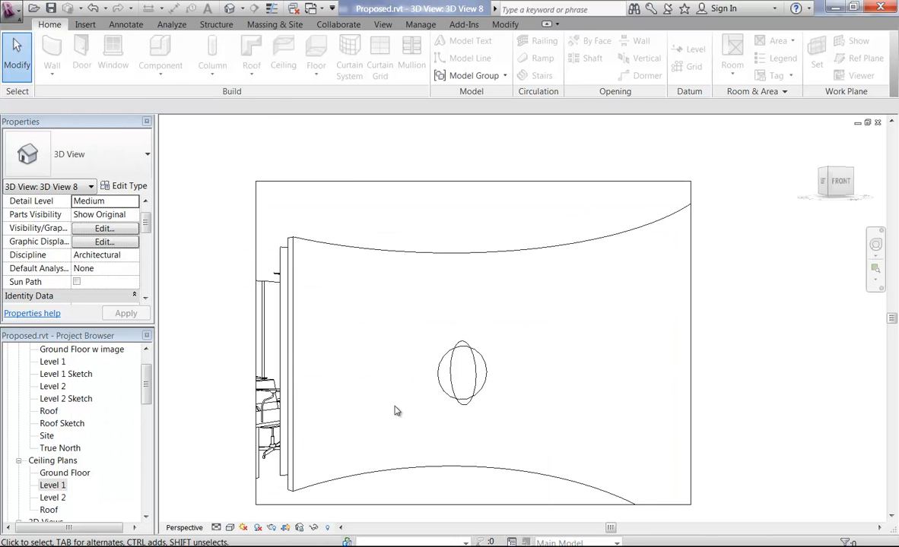
Open the Level 1 floor plan around the studio light and start placing a component without loading a lighting fixture tag
double_click(54, 362)
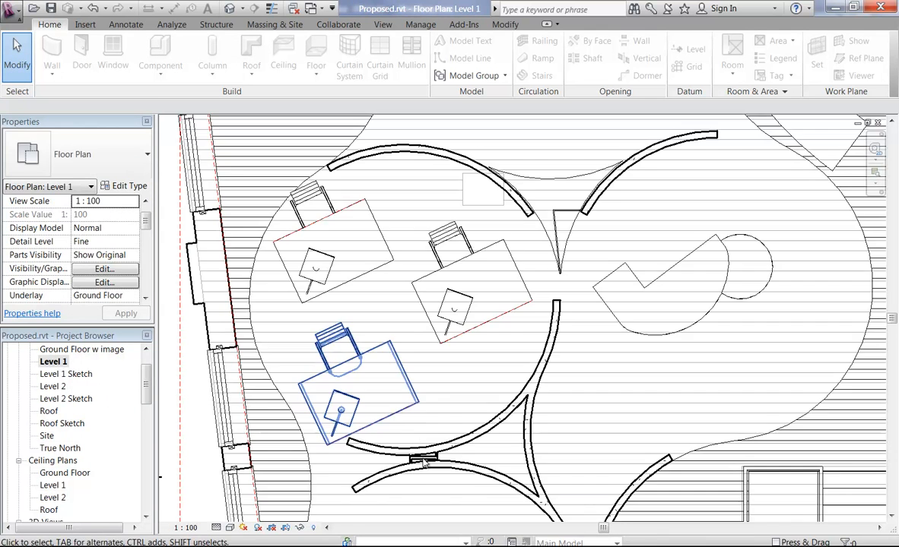
middle_drag(424, 463, 412, 239)
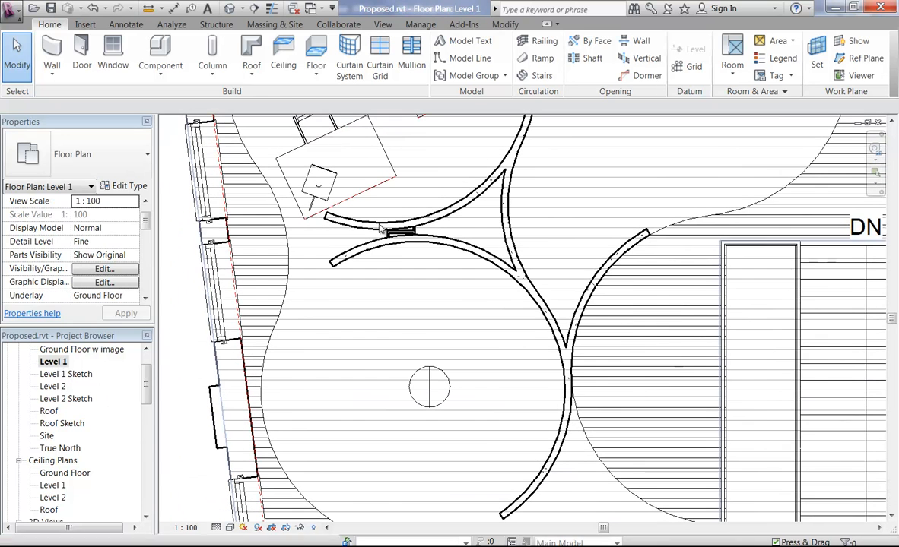
click(158, 43)
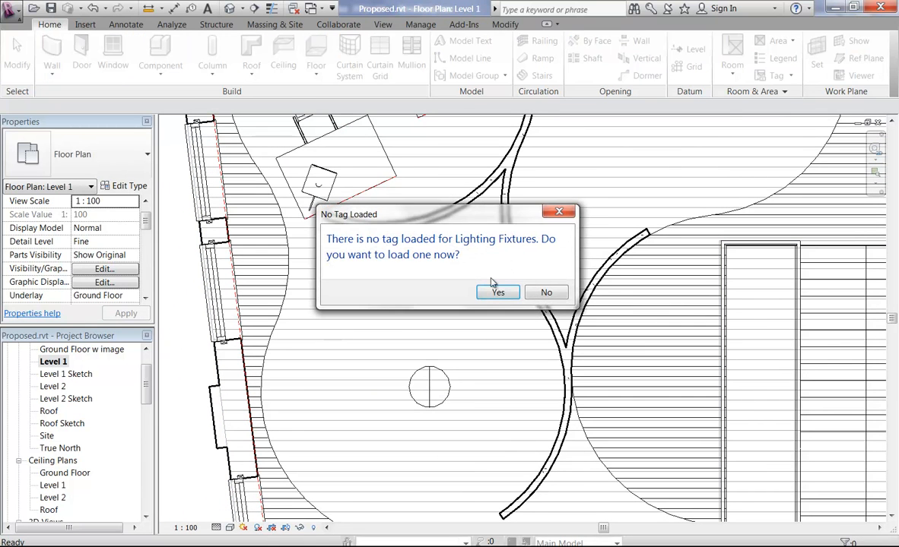
click(545, 293)
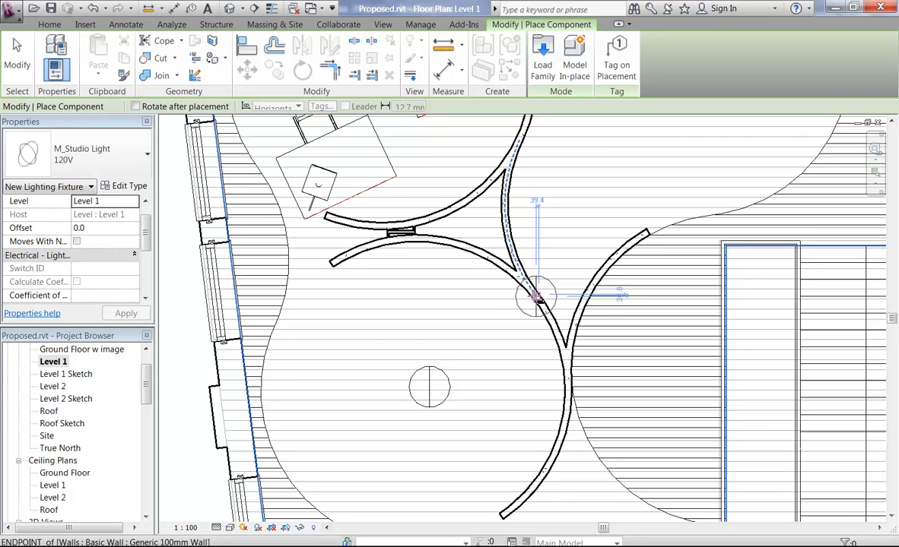
Start loading a family and browse the Metric Library to its Lighting Fixtures folder
click(544, 66)
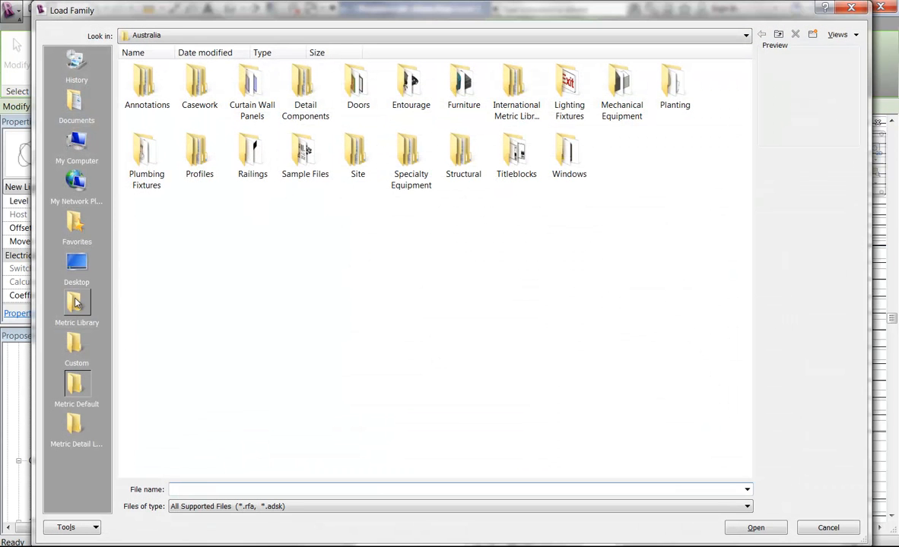
click(76, 303)
double_click(466, 168)
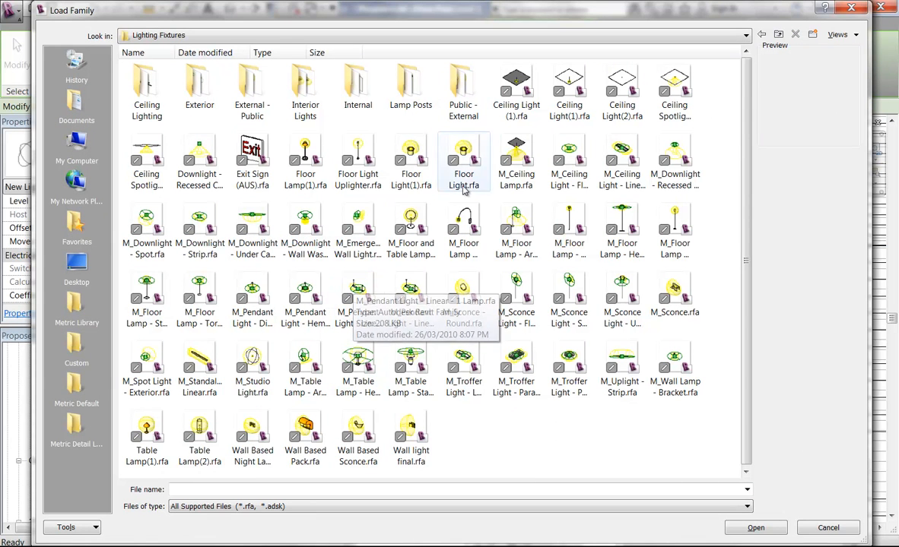
Preview the floor lamp, floor light and neighbouring families in the Lighting Fixtures folder to compare their shapes
click(464, 222)
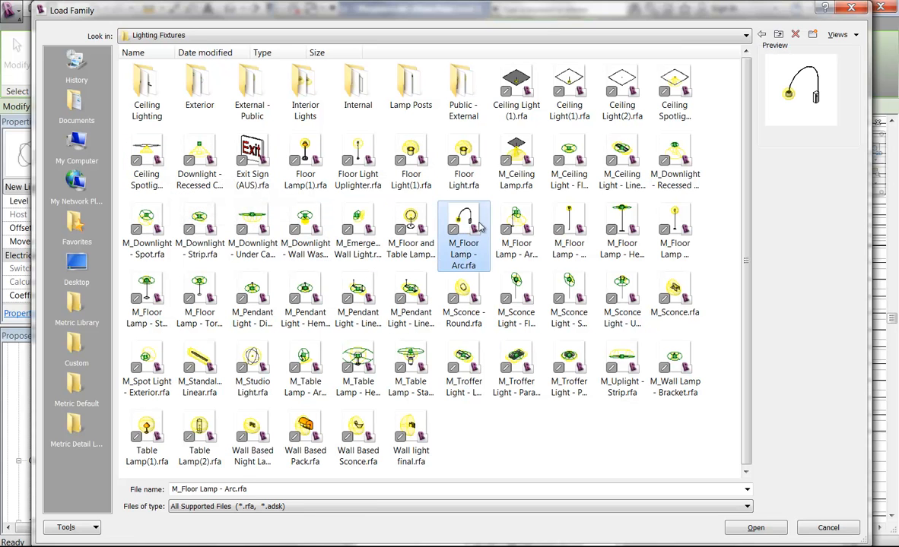
click(517, 222)
click(569, 222)
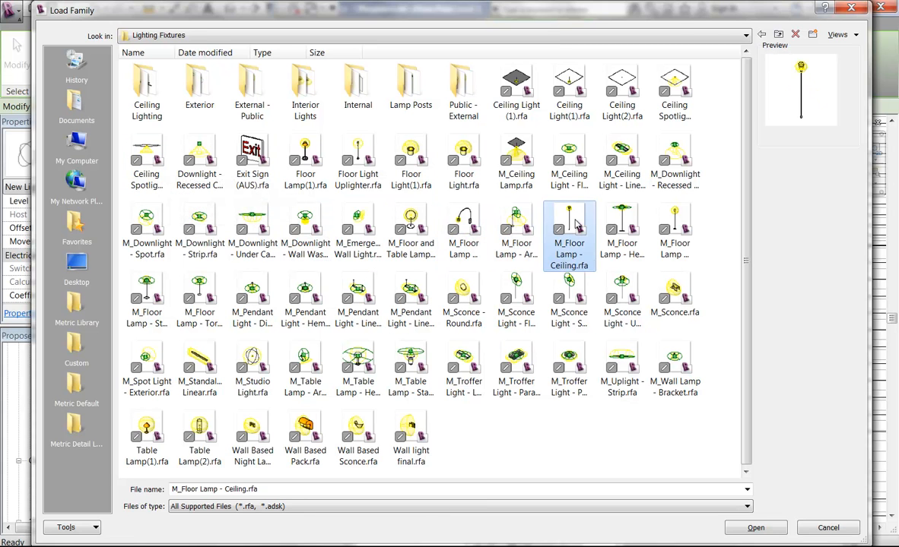
click(627, 225)
click(252, 293)
click(201, 301)
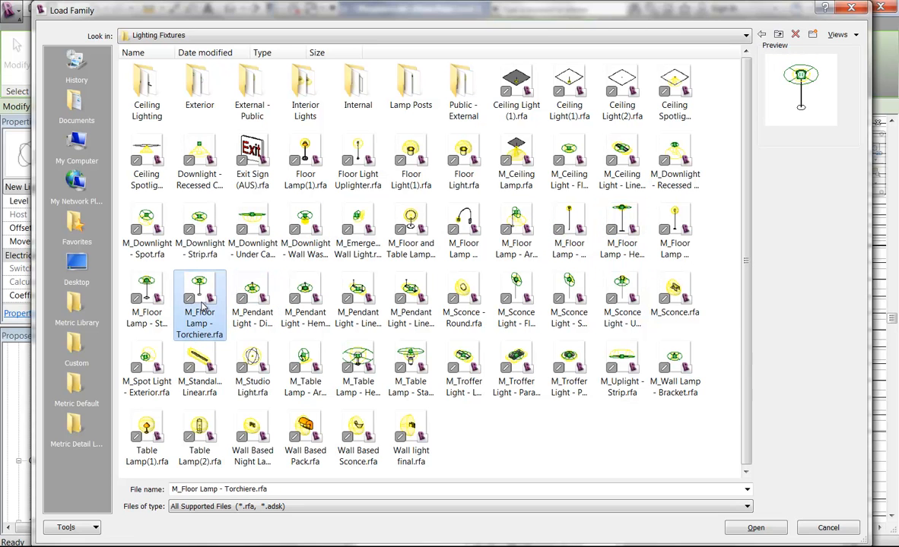
click(138, 301)
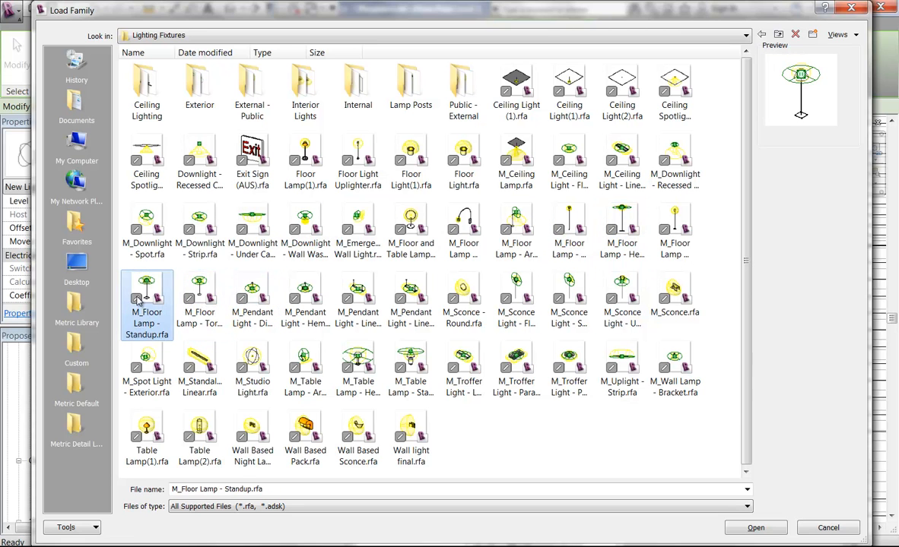
click(680, 227)
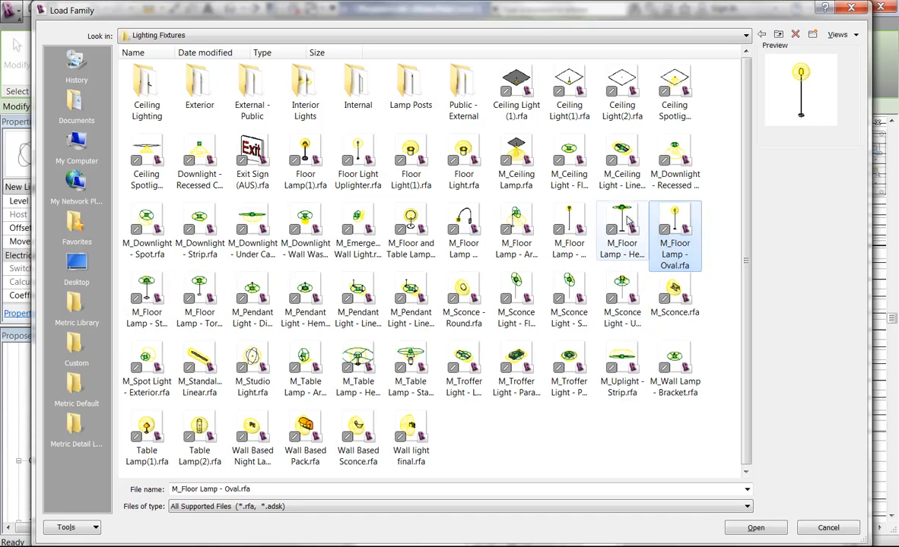
click(628, 221)
click(576, 209)
click(517, 213)
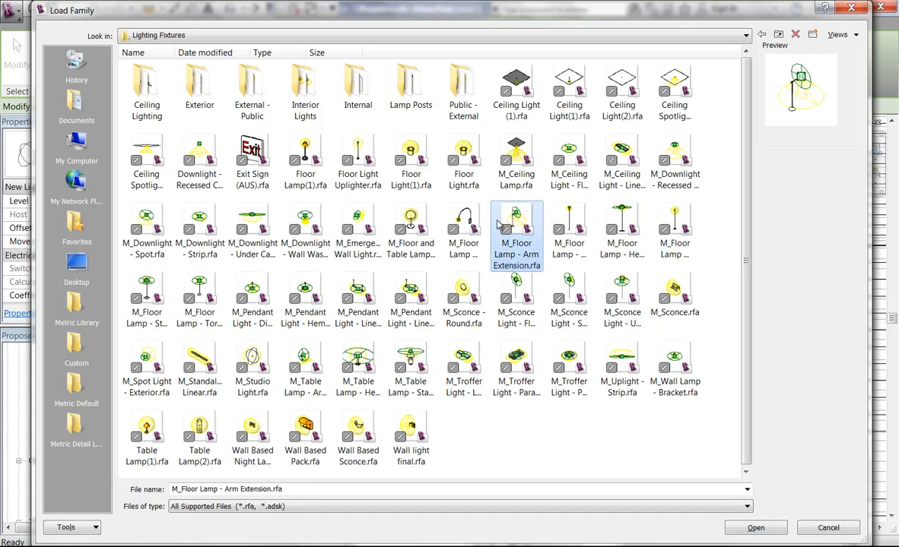
click(478, 223)
click(406, 217)
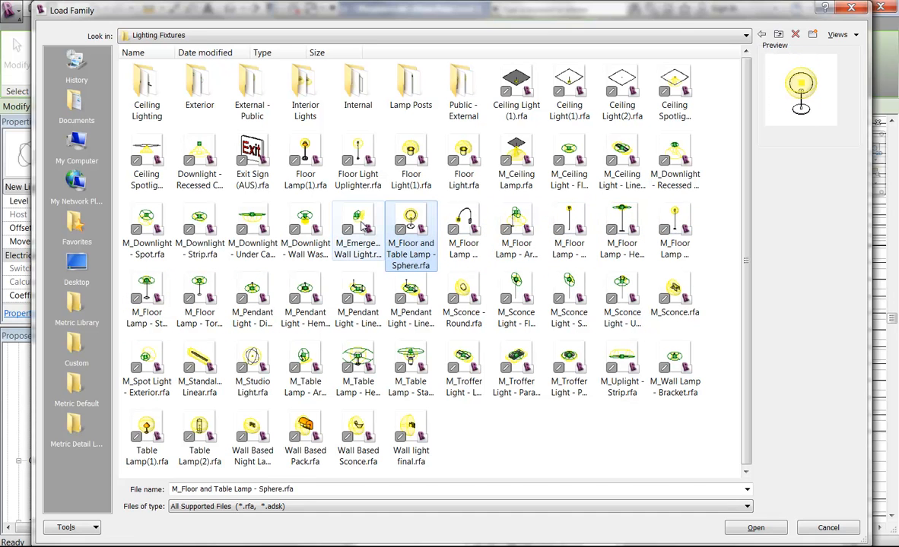
click(365, 227)
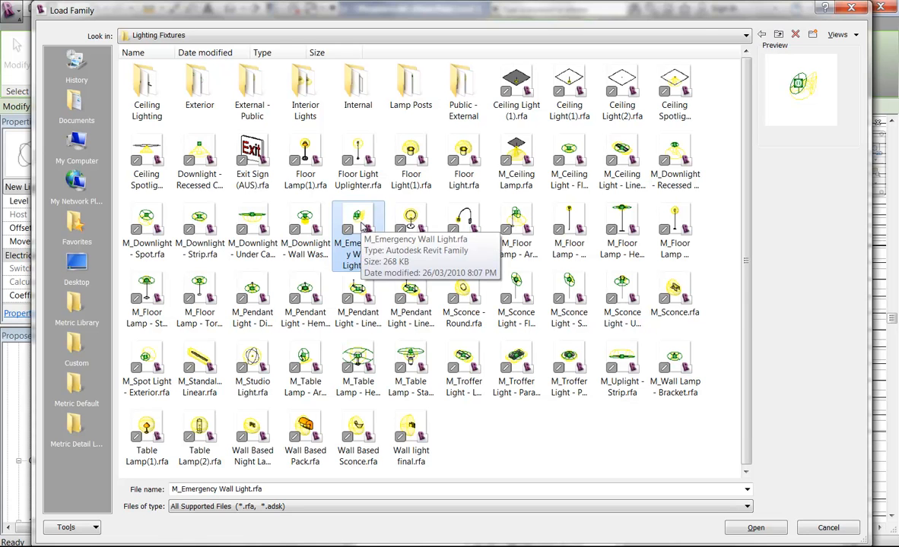
click(399, 169)
click(466, 156)
click(406, 149)
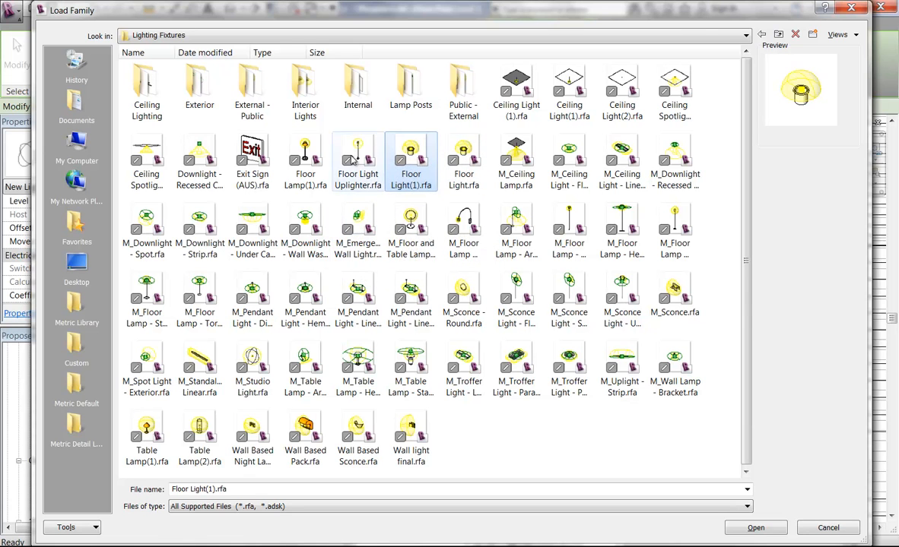
click(304, 150)
click(351, 155)
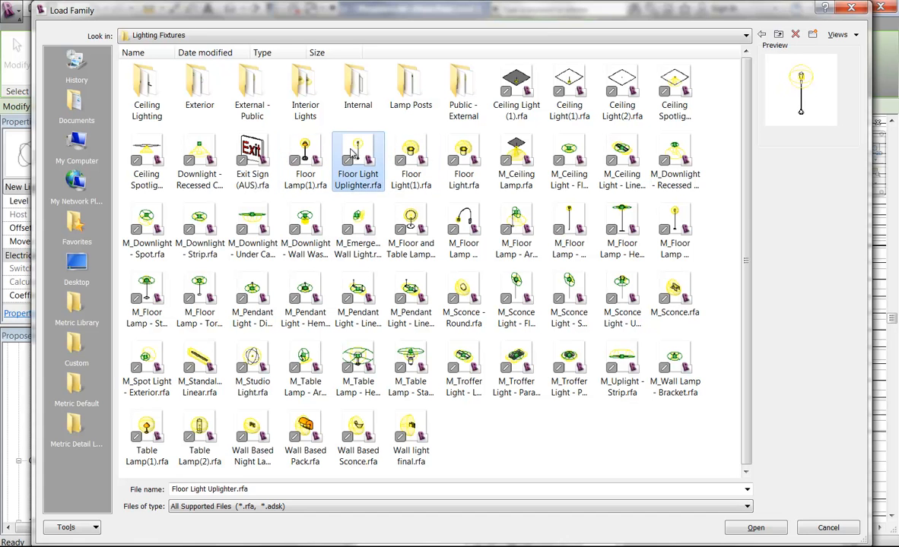
click(407, 152)
Load Floor Light.rfa and place a 200 Watts floor light just inside the curved wall, between the wall and the studio light
click(460, 153)
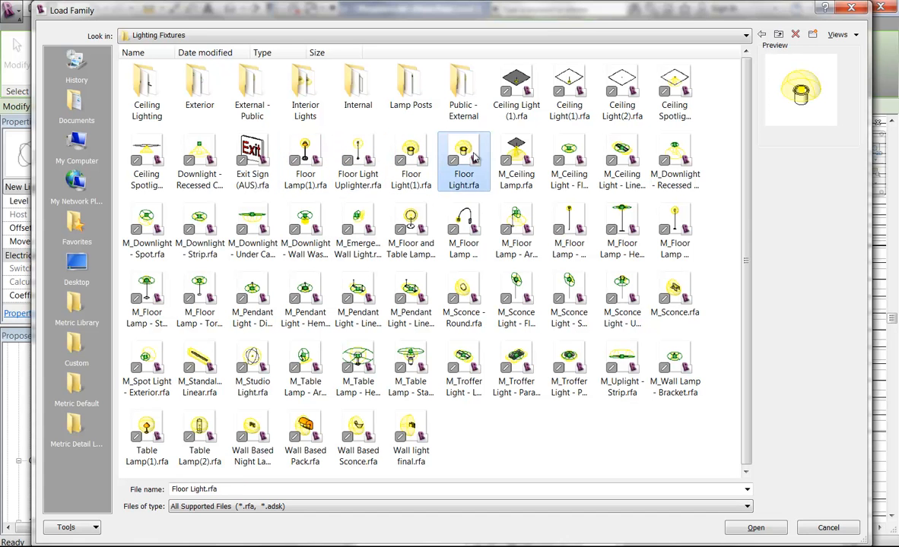
click(754, 529)
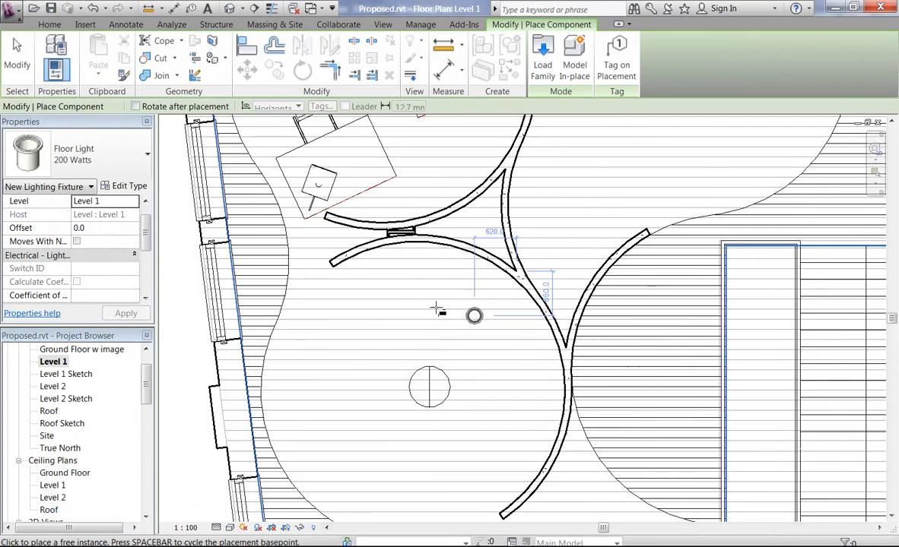
click(441, 268)
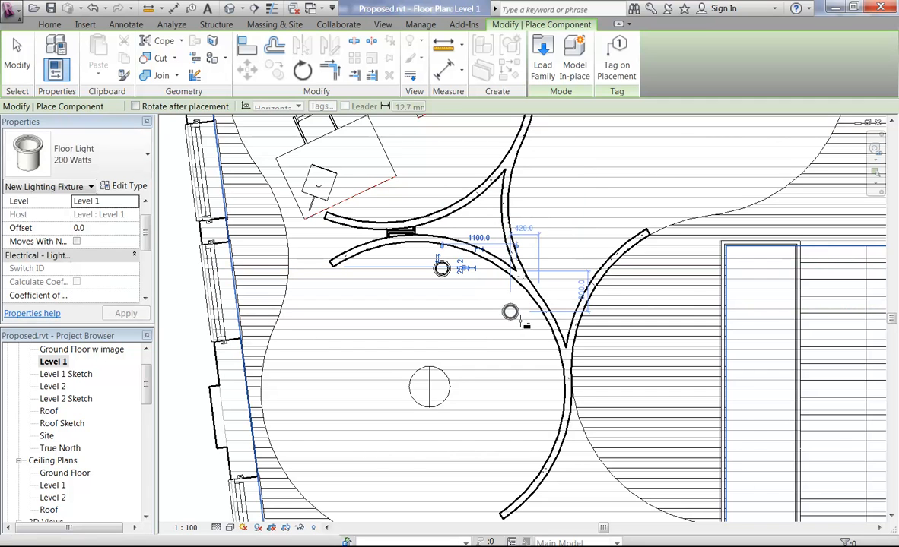
Place two more 200 Watts floor lights along the inside of the curved wall, continuing the arc around the studio light
click(516, 319)
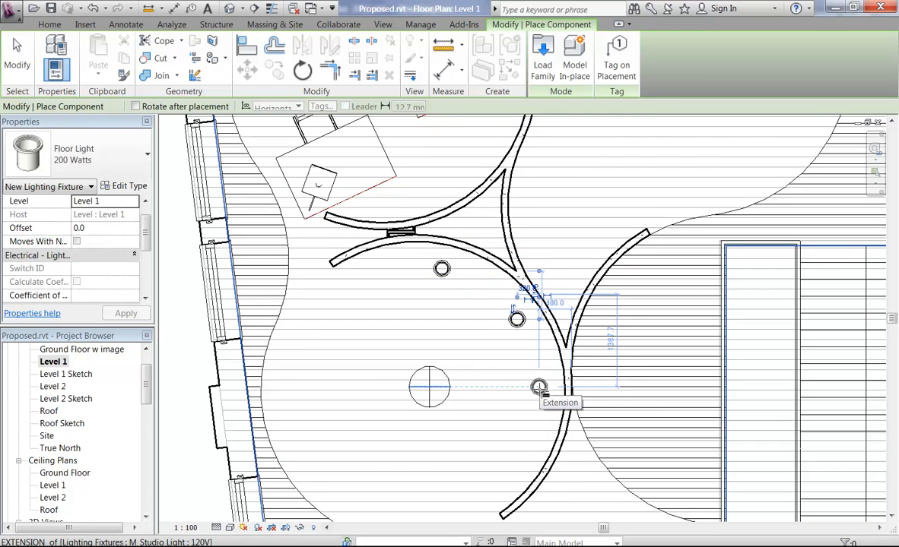
click(540, 396)
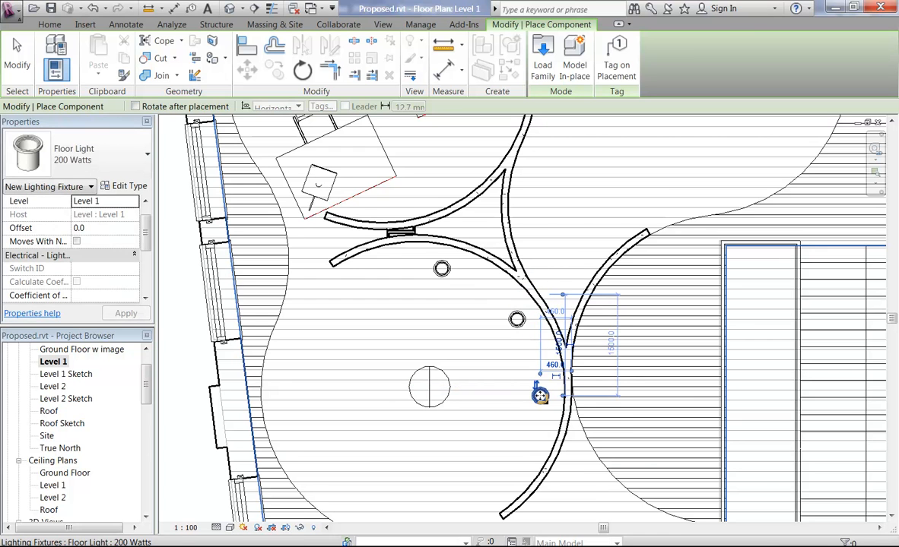
key(Escape)
Open 3D View 8 and render it at Low quality with the Interior: Artificial only lighting scheme
drag(145, 361, 145, 433)
key(Escape)
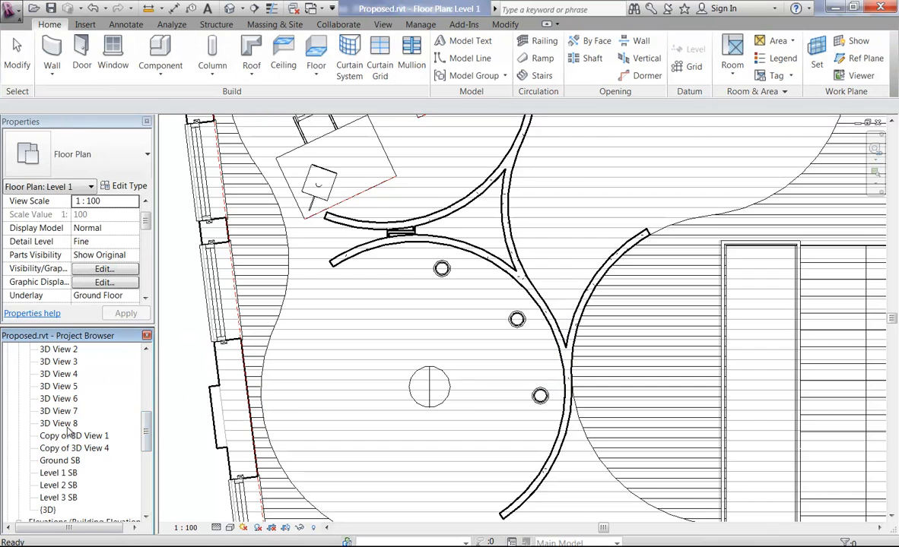
double_click(65, 424)
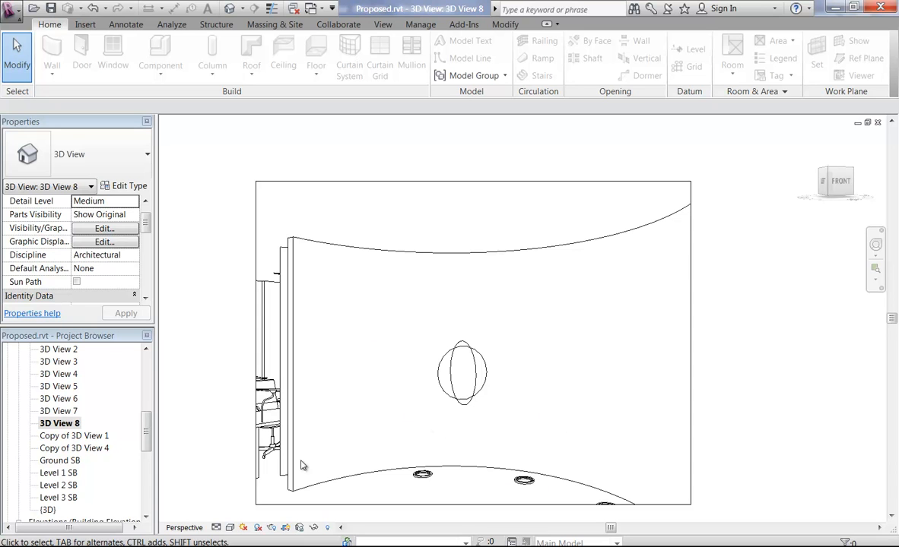
click(271, 546)
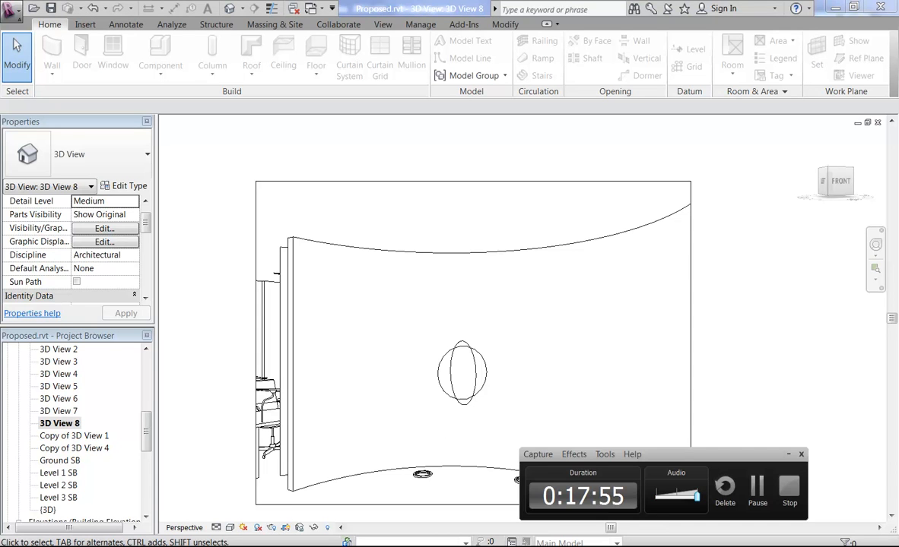
click(272, 546)
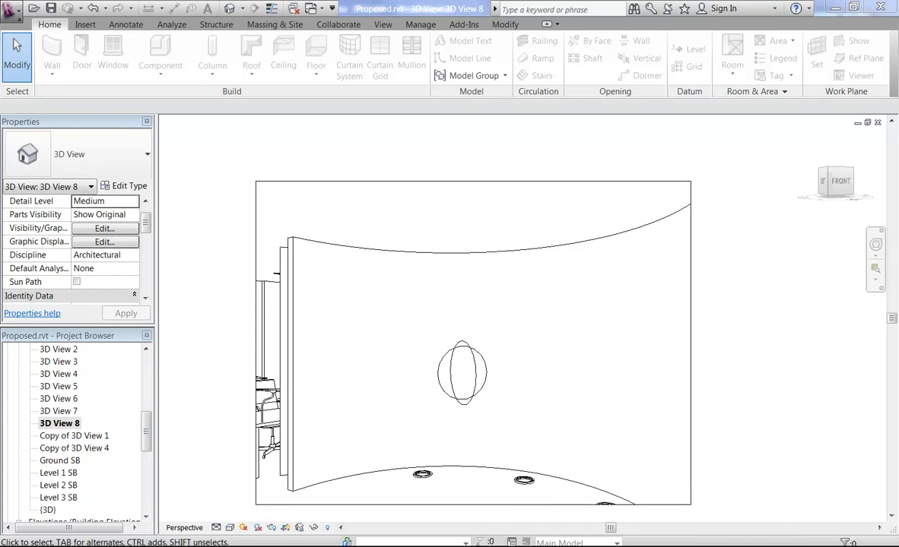
mouse_move(196, 546)
click(272, 528)
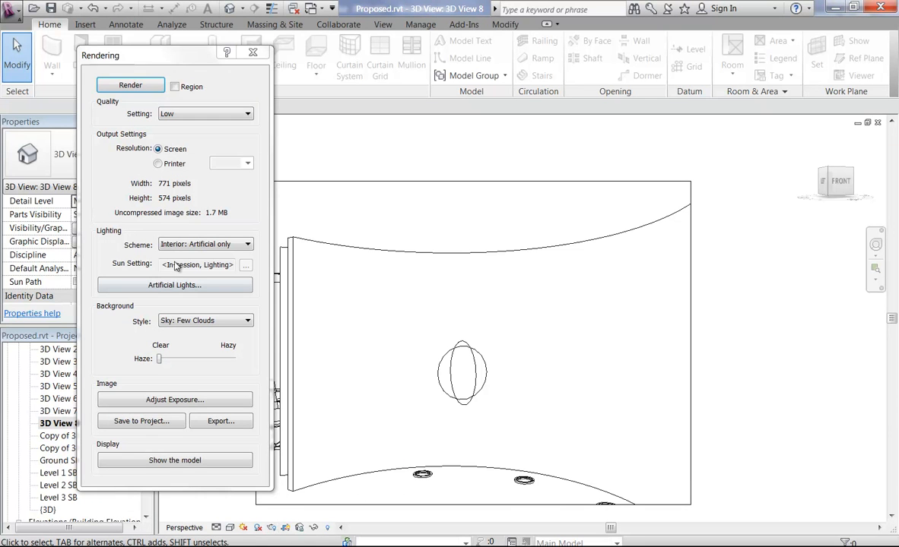
click(130, 85)
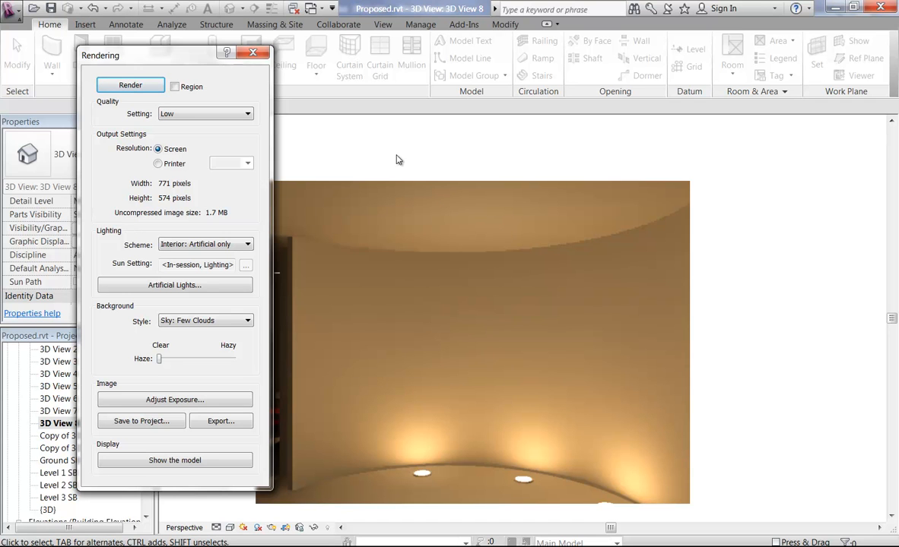
click(129, 85)
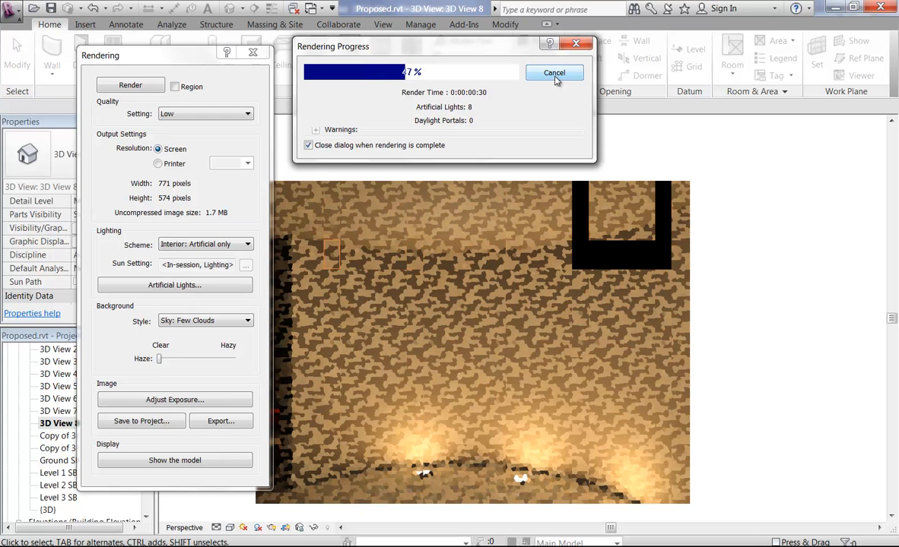
click(554, 75)
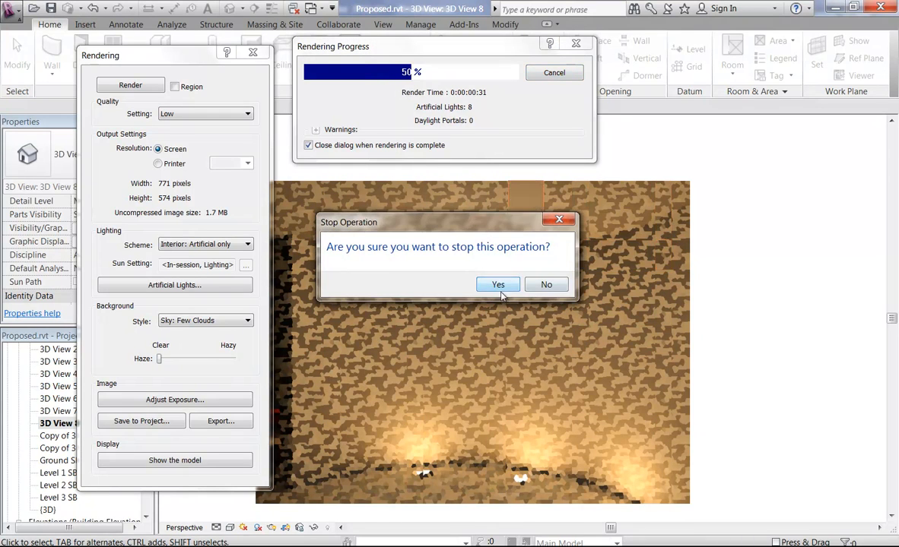
click(498, 285)
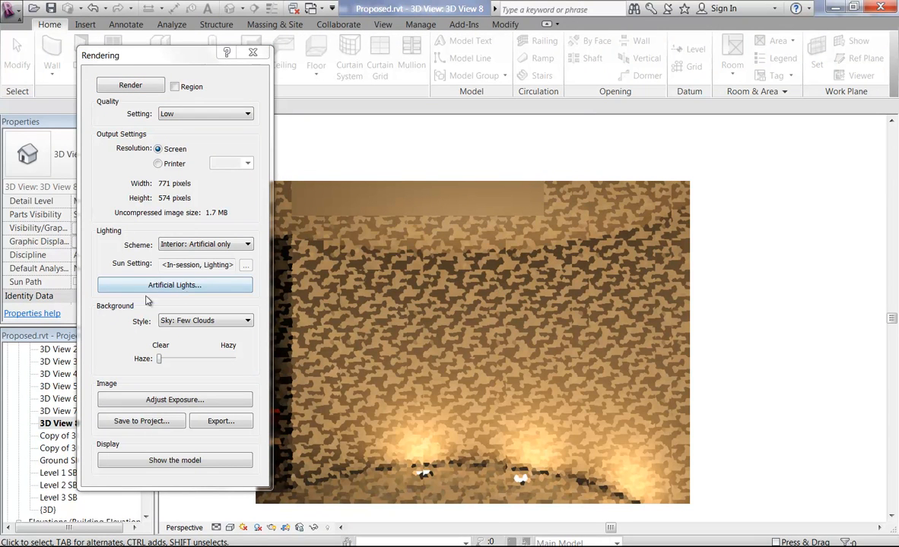
Review the downlights, pendant, studio light and floor lights in the view's artificial lights list, then leave the rendering settings
click(174, 286)
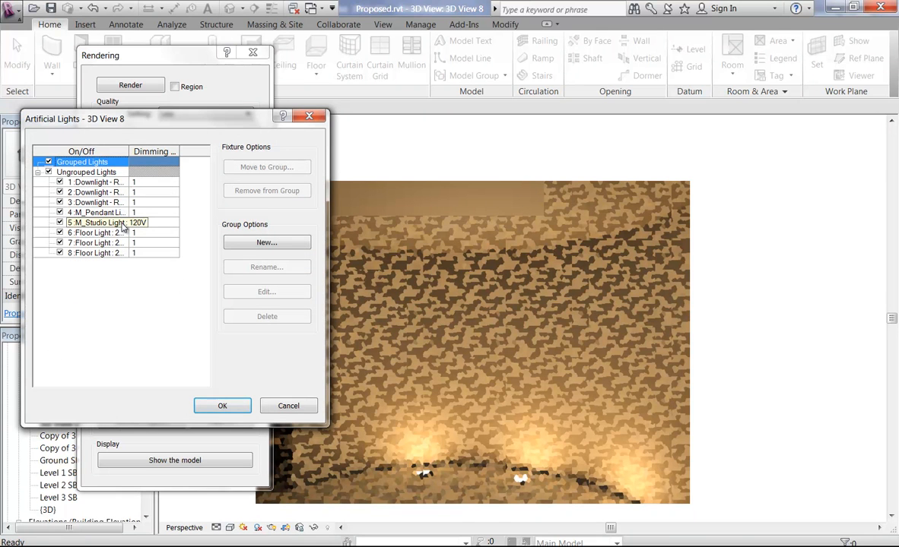
click(288, 406)
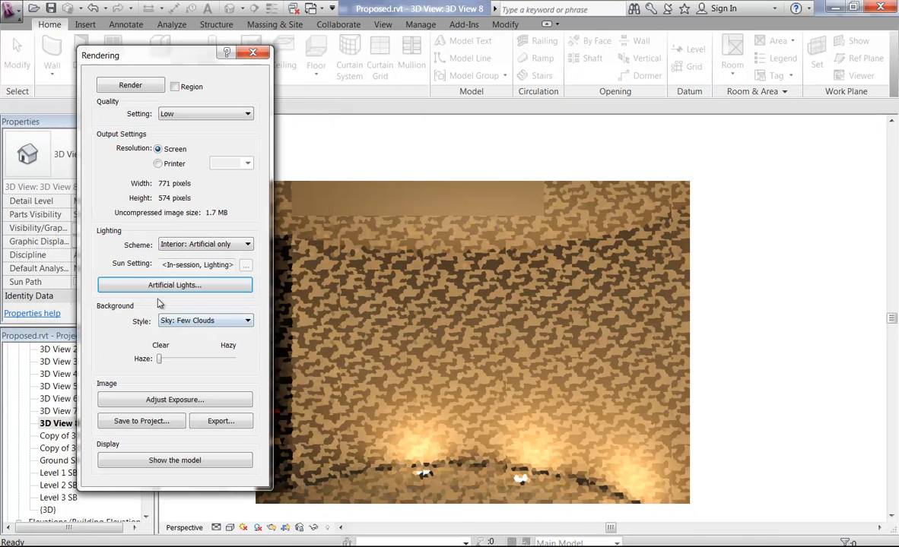
click(143, 289)
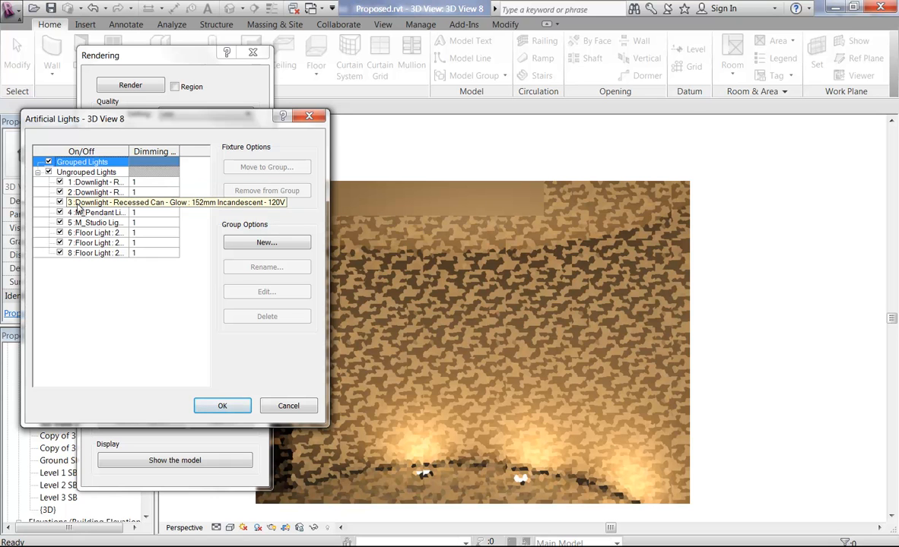
click(289, 406)
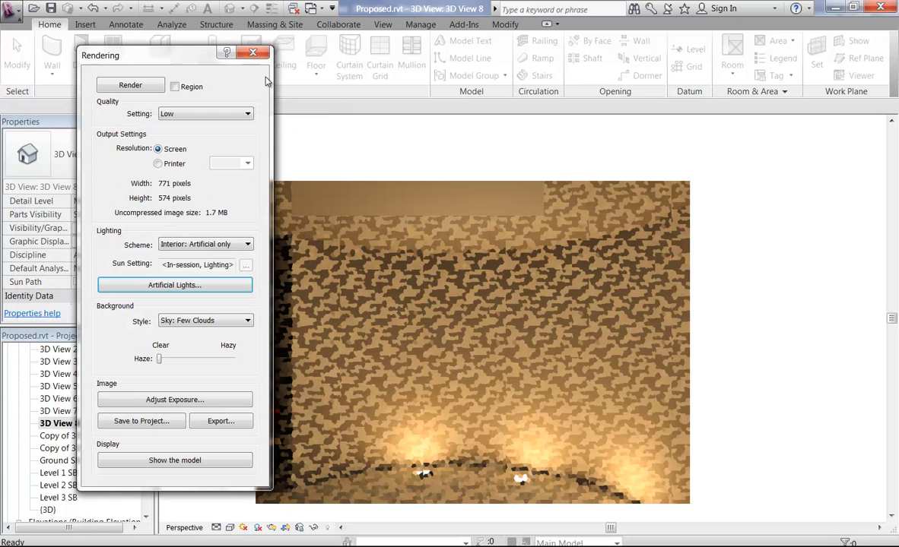
click(253, 54)
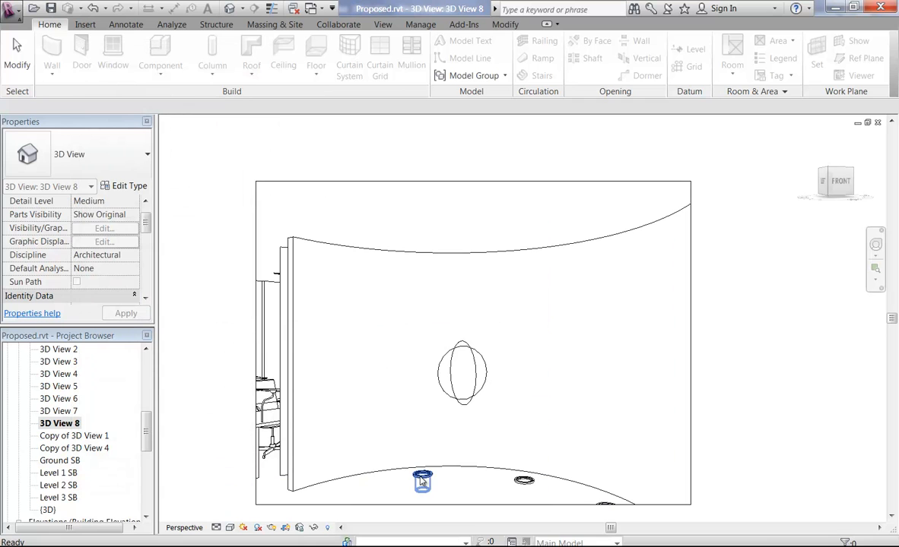
Inspect the instance properties of the floor light nearest the wall's free end, down to its Mark value
click(422, 477)
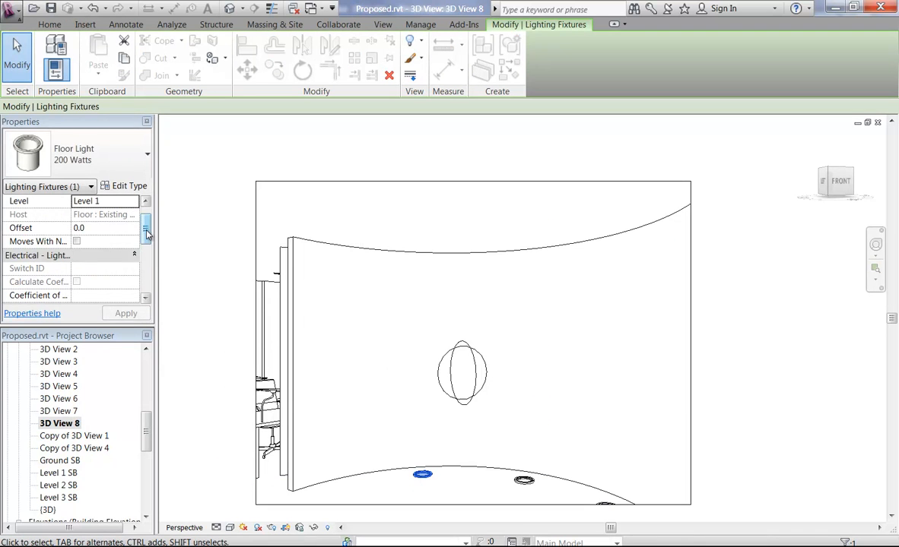
drag(145, 231, 144, 257)
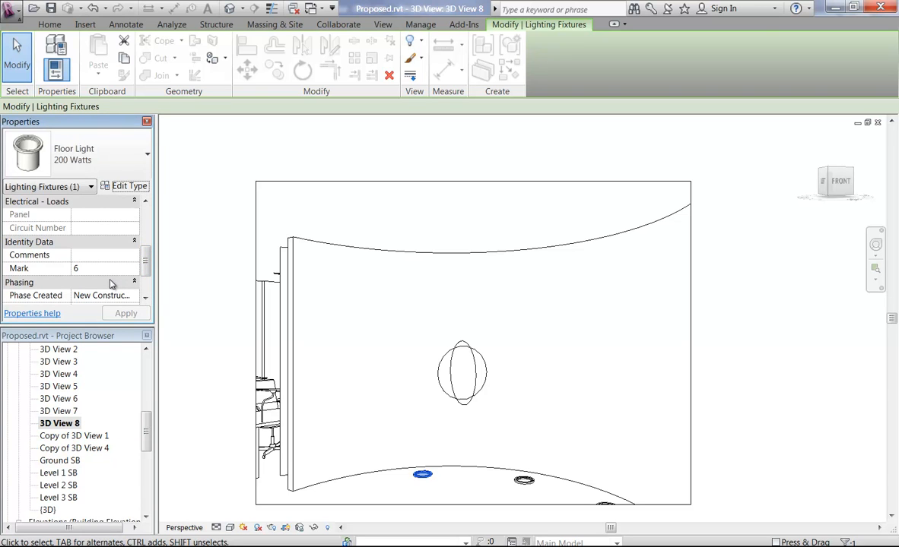
click(527, 484)
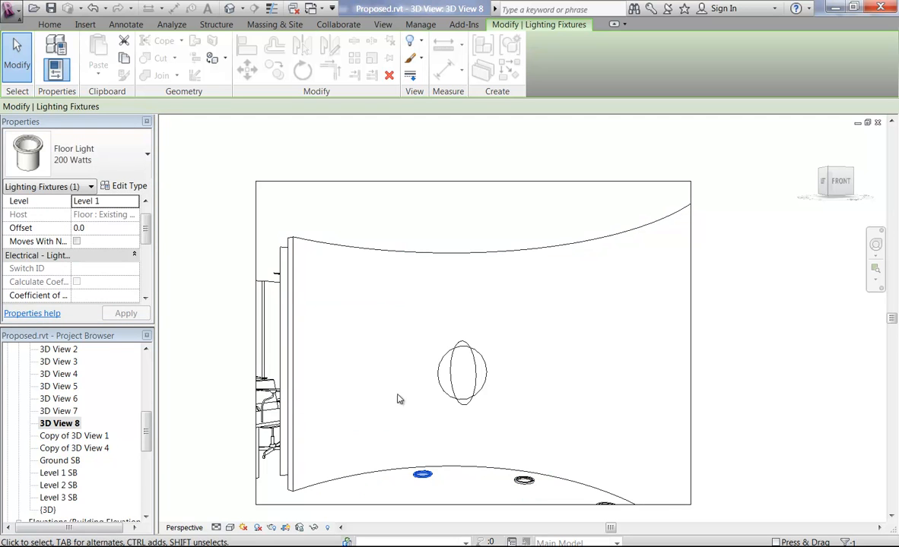
Create a light group named Office 1 in the artificial lights settings of 3D View 8
click(271, 527)
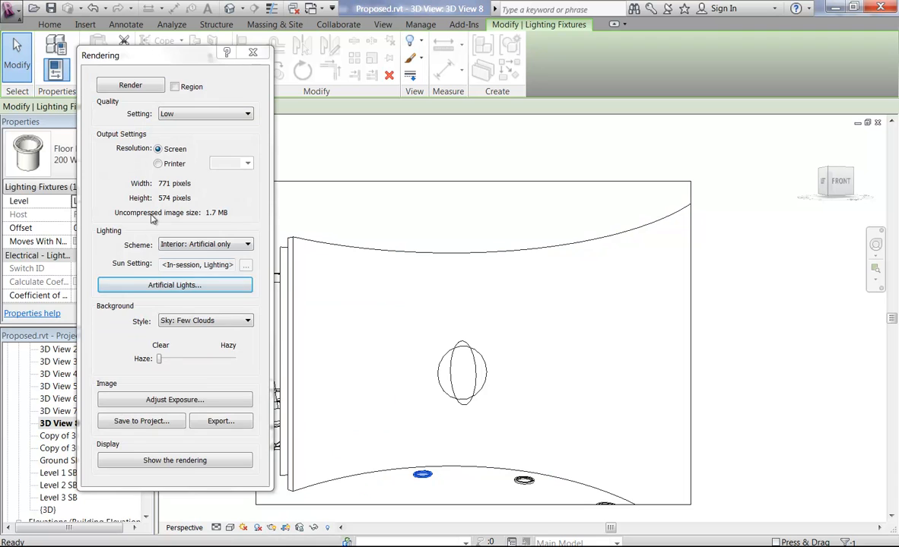
click(161, 292)
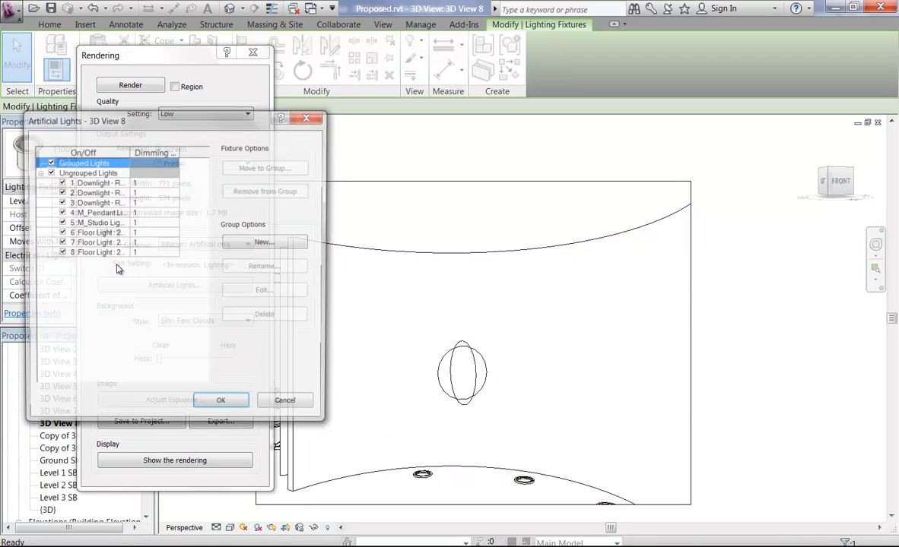
click(275, 245)
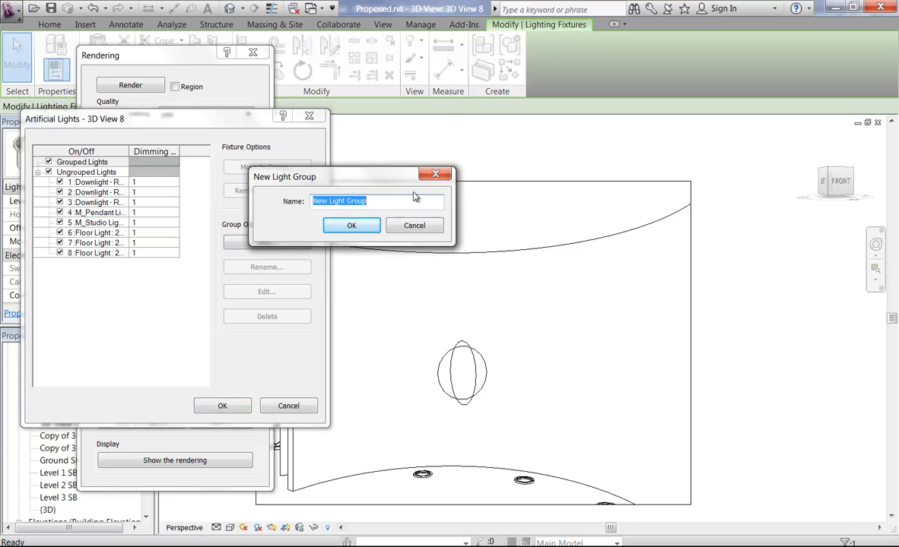
text(Office 1)
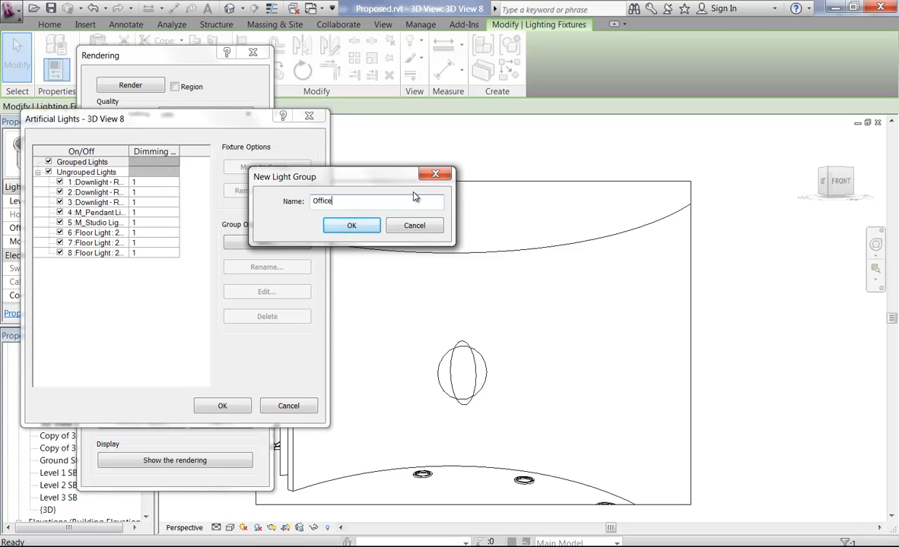
click(352, 225)
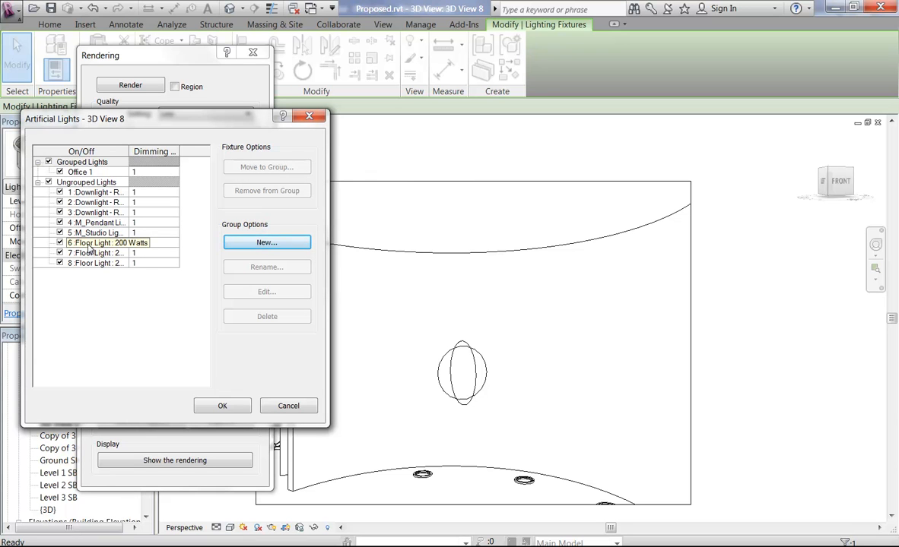
Move floor light 6 from the ungrouped lights into the Office 1 light group
click(86, 244)
shift+click(90, 263)
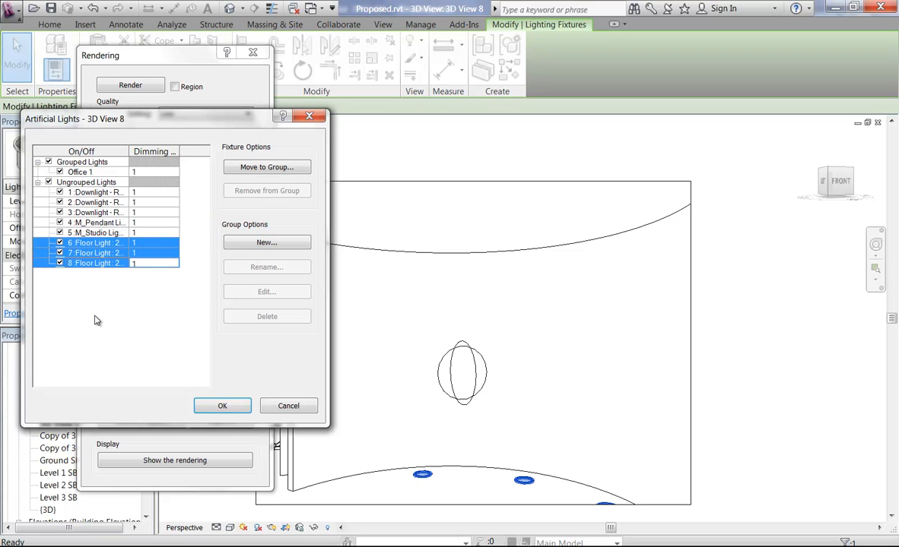
click(89, 244)
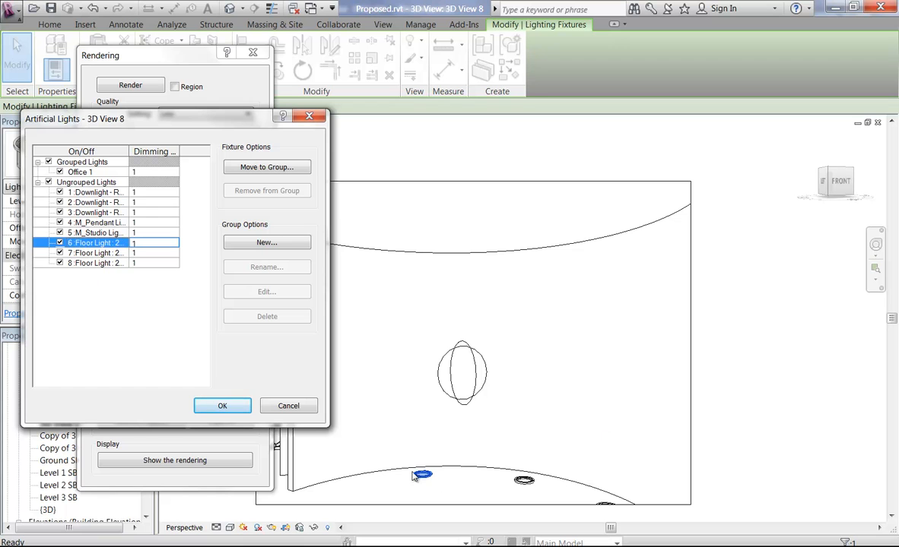
click(238, 168)
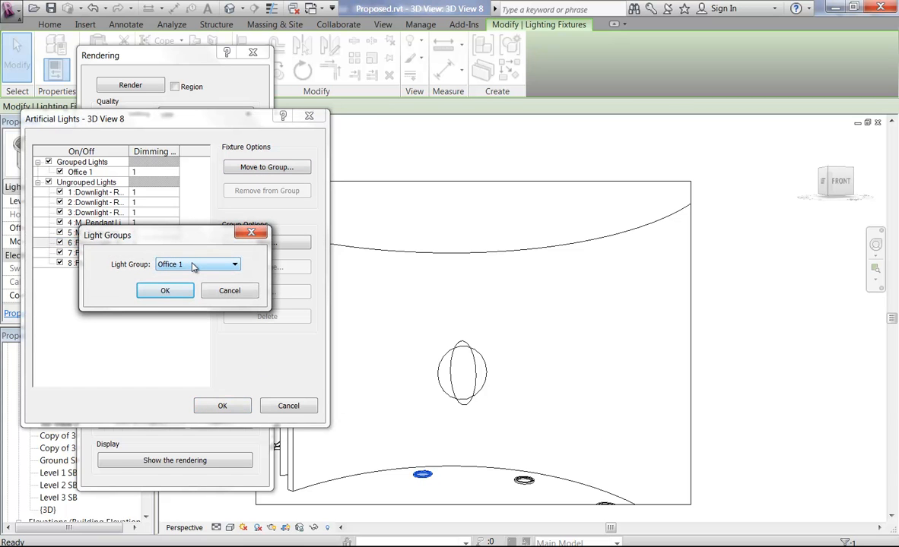
click(167, 291)
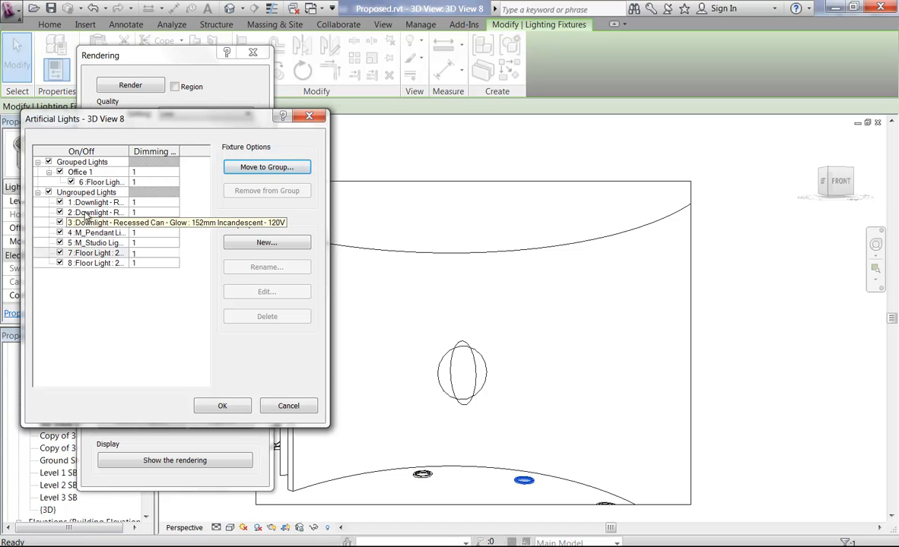
Add floor lights 7 and 8 to the Office 1 light group and accept the artificial lights settings
ctrl+click(85, 262)
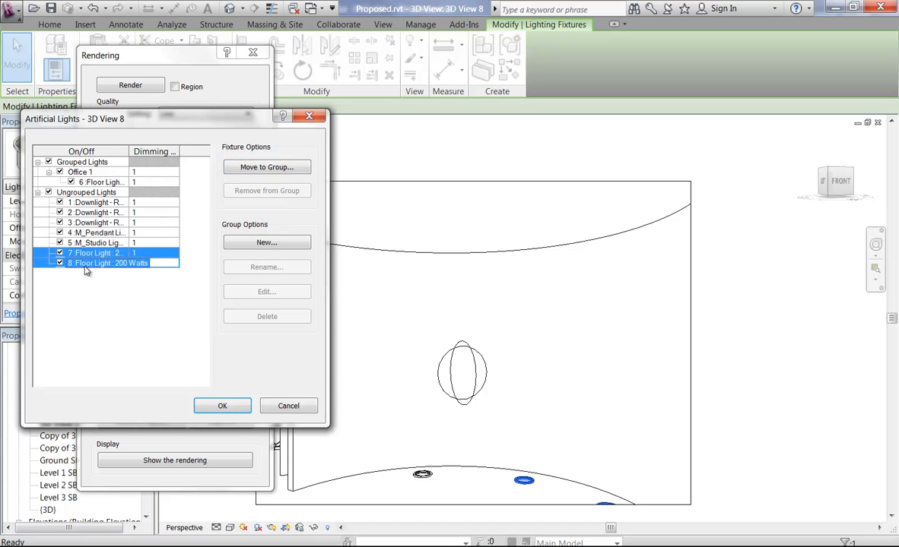
click(266, 167)
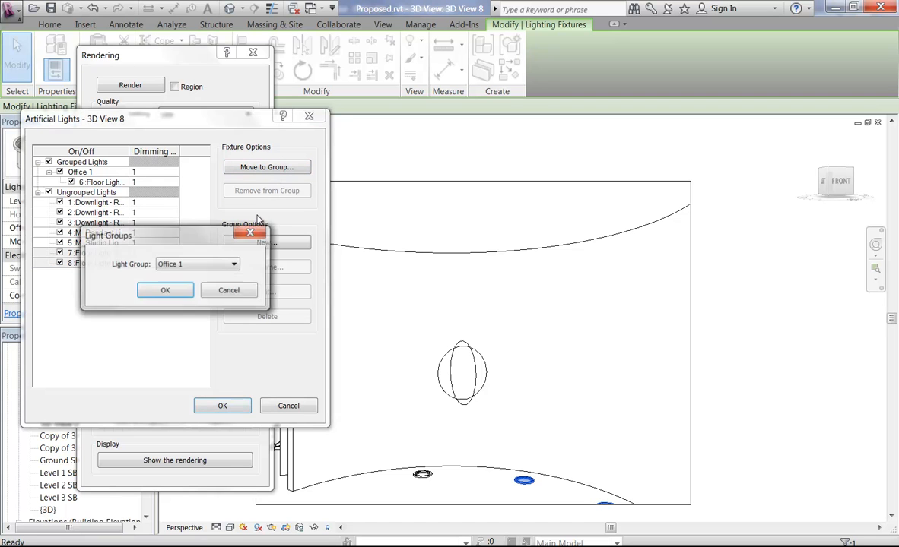
click(174, 287)
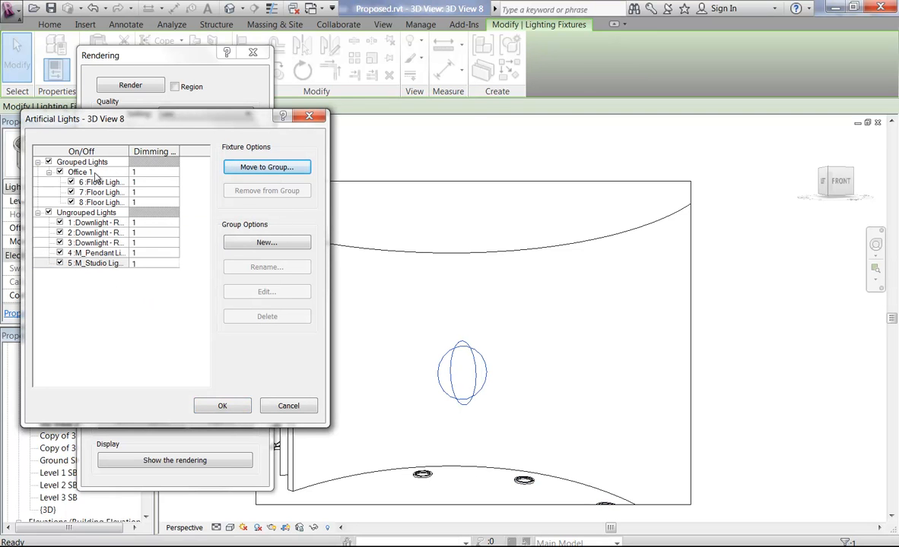
click(102, 264)
click(222, 406)
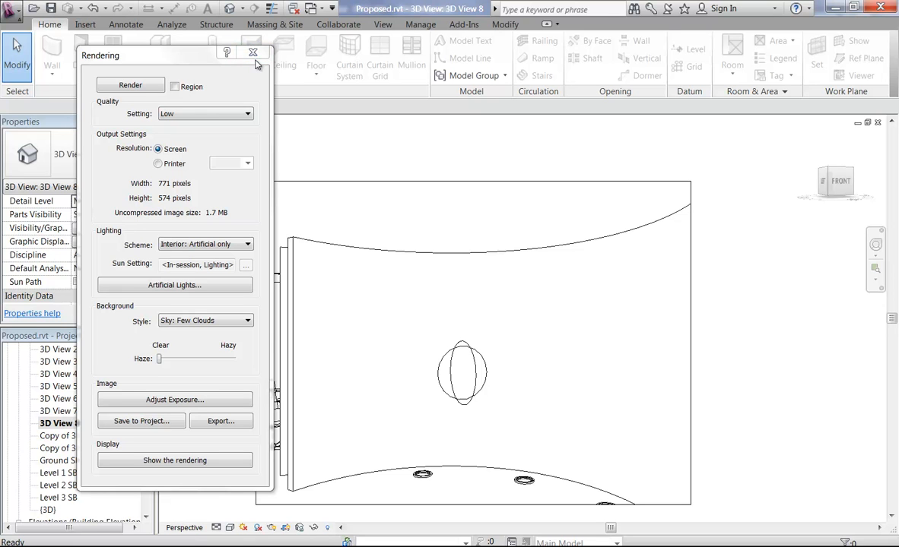
Switch off all grouped lights for 3D View 8, leaving the ungrouped lights on, and accept the settings
click(242, 286)
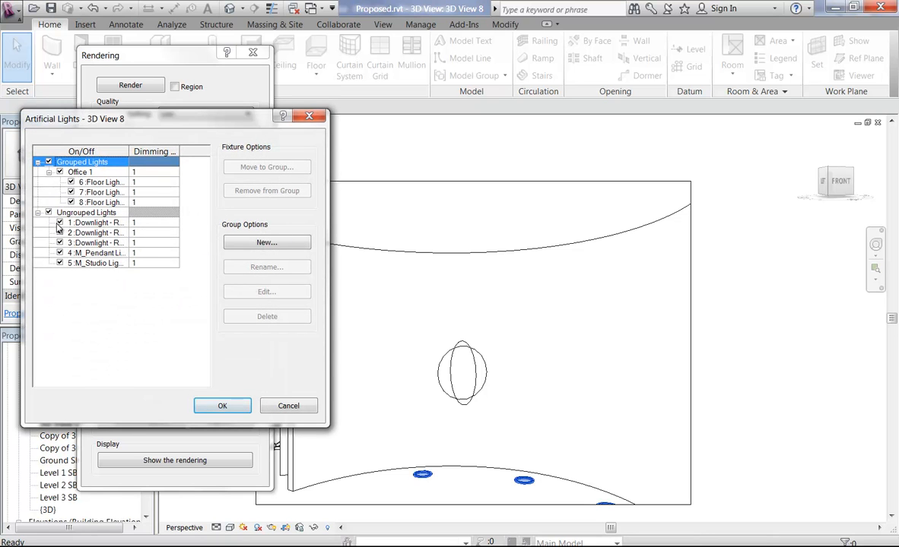
click(49, 162)
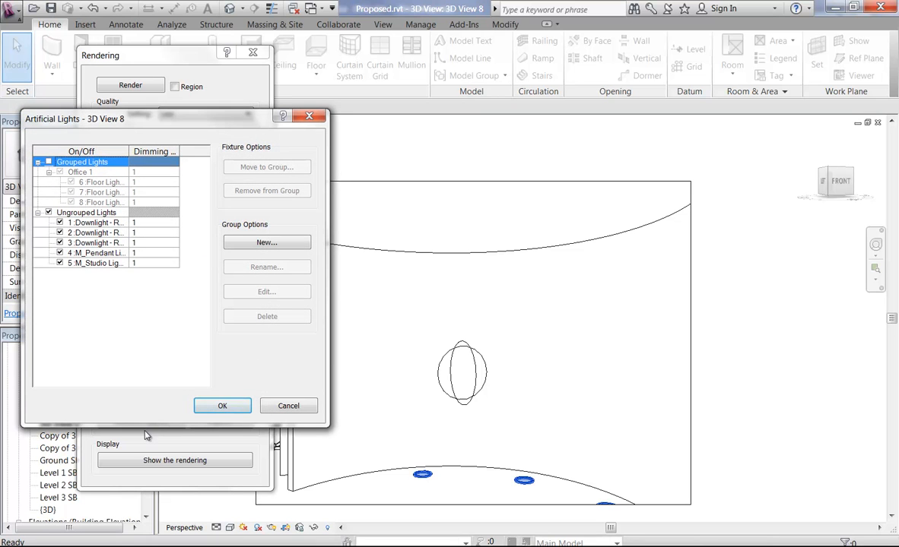
click(221, 406)
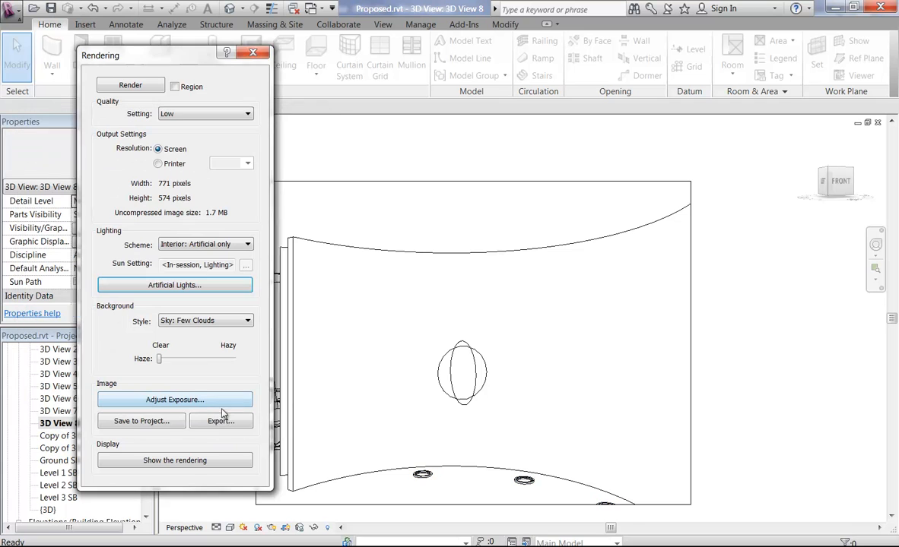
Render 3D View 8 at low quality using only the ungrouped artificial lights
click(121, 86)
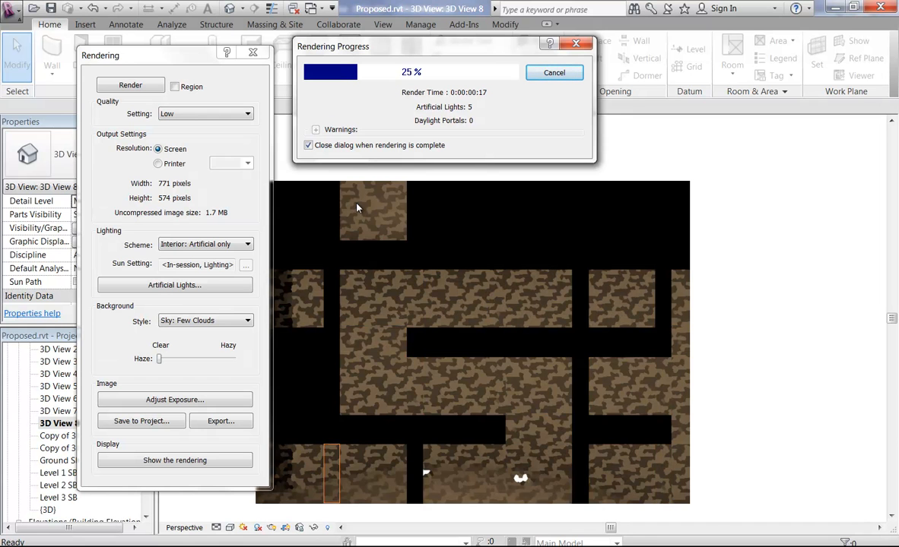
click(703, 546)
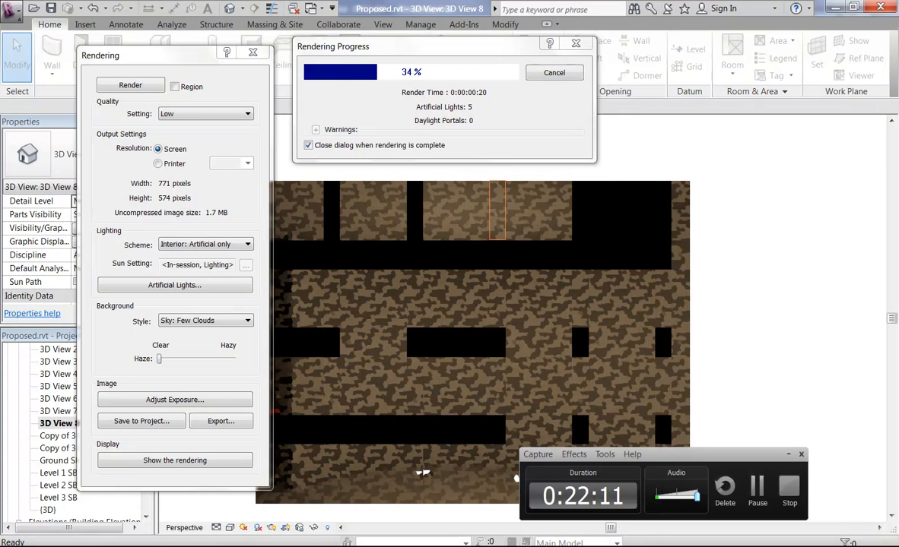
click(703, 546)
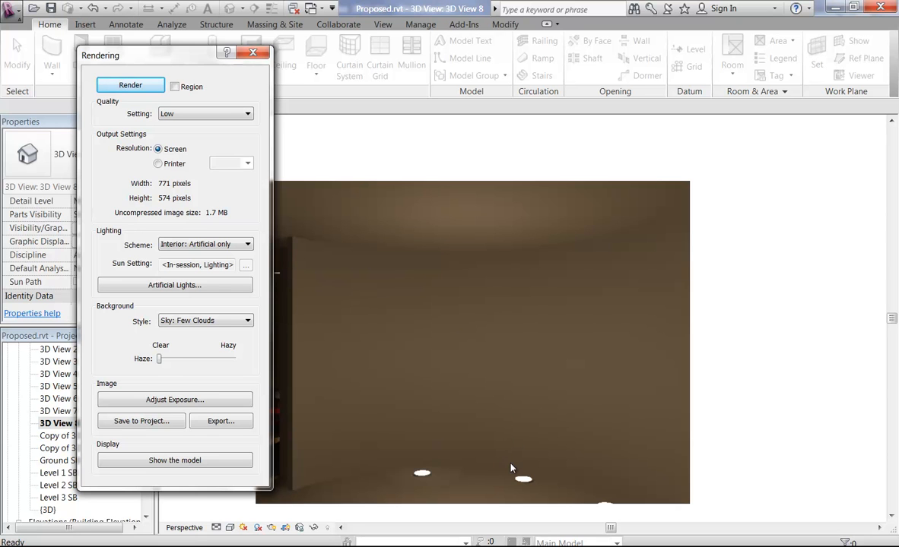
Switch the grouped lights back on for 3D View 8, accept the settings and render the view again
click(167, 285)
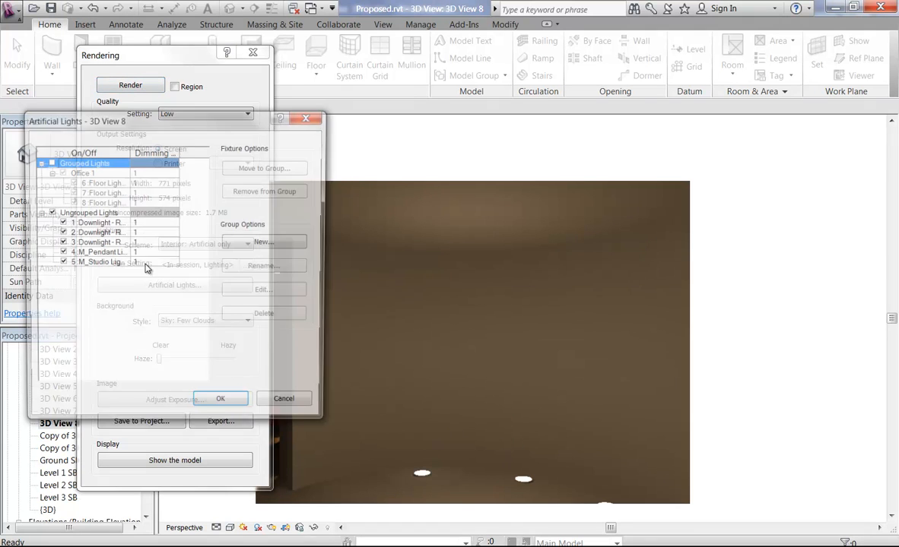
click(47, 162)
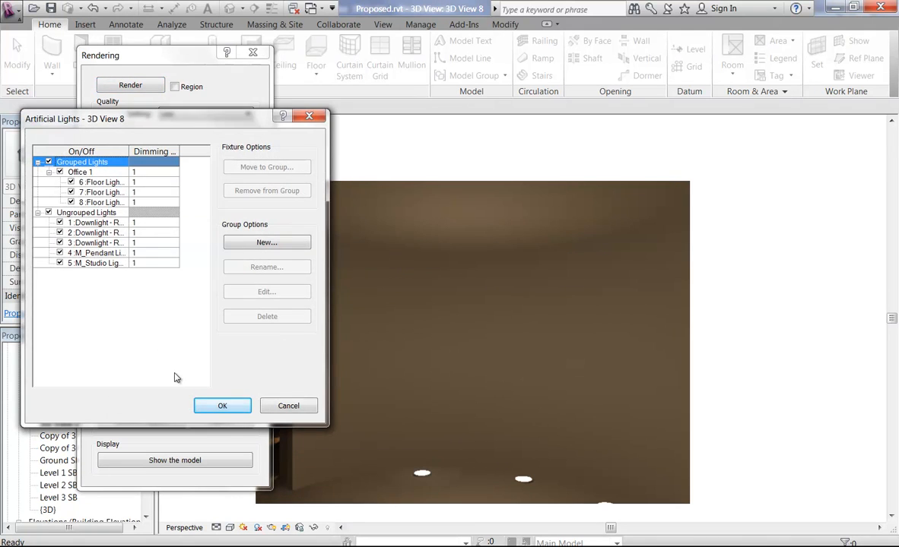
click(221, 405)
click(131, 84)
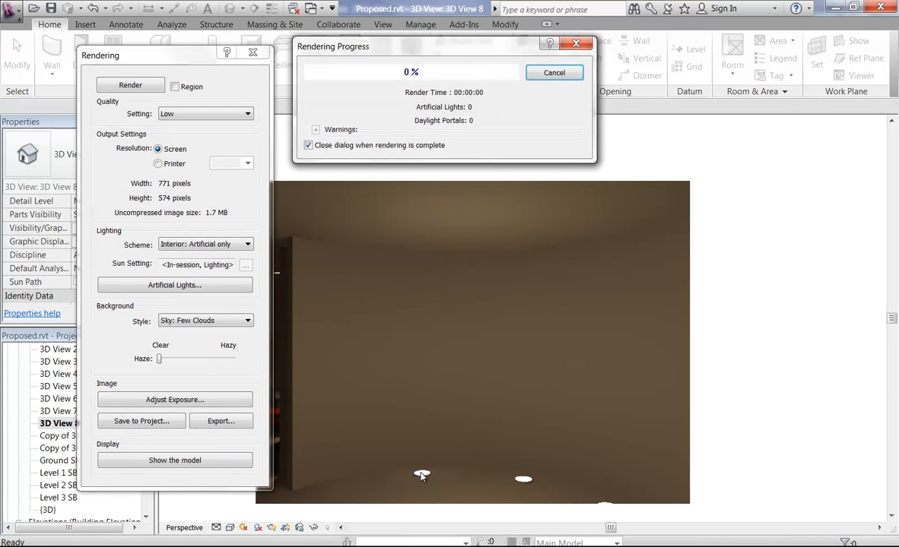
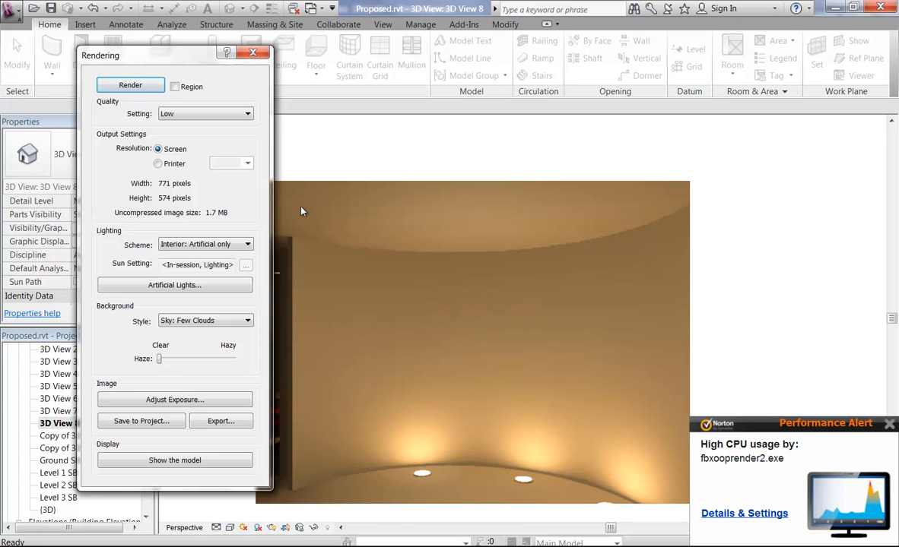
Close the rendering settings and check the initial intensity in the type properties of a 200 Watts floor light by the curved wall
click(252, 52)
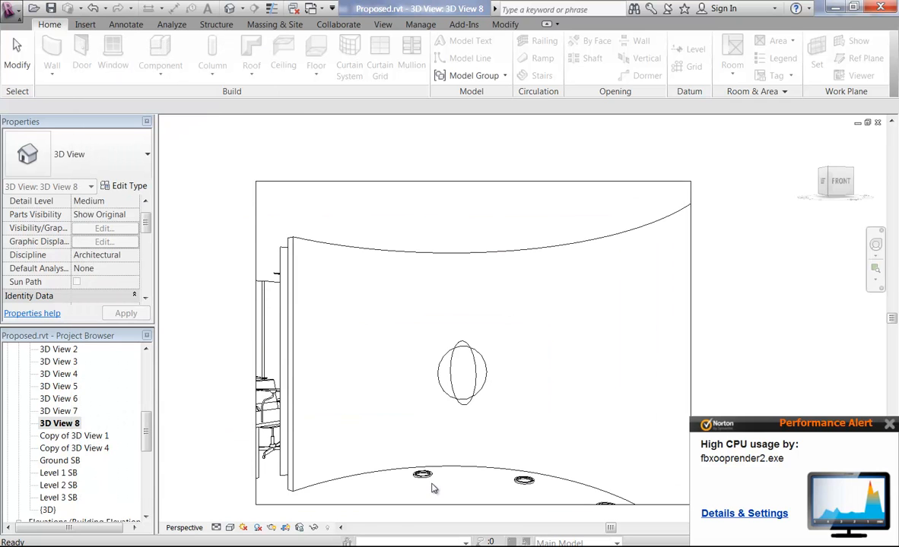
click(422, 474)
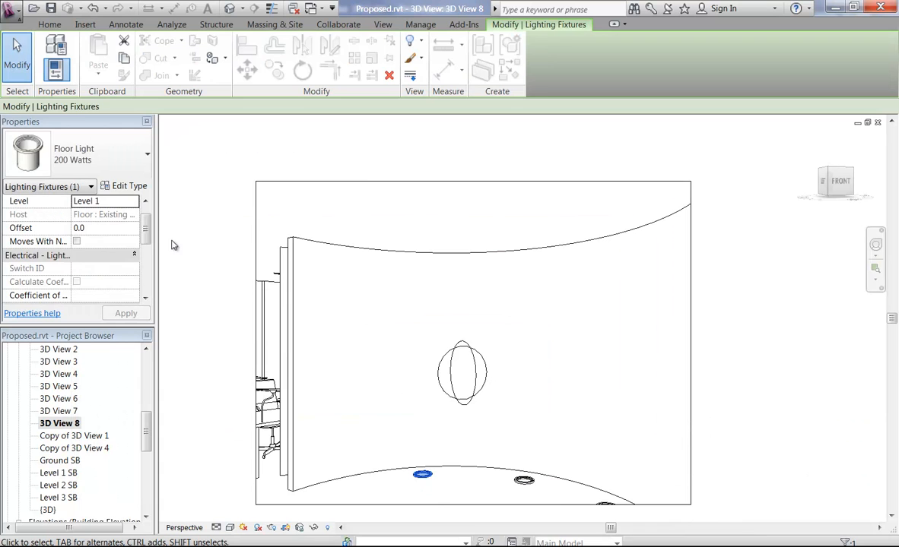
click(116, 186)
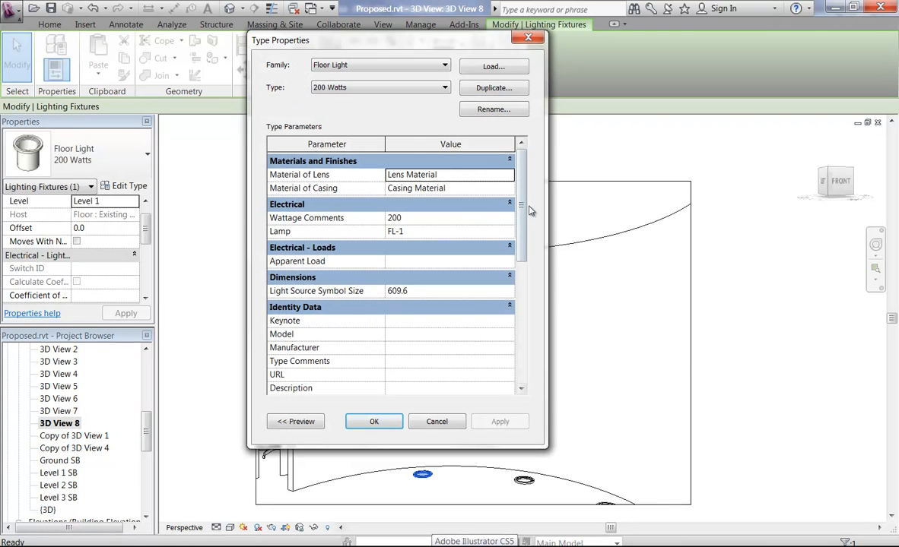
drag(521, 211, 522, 359)
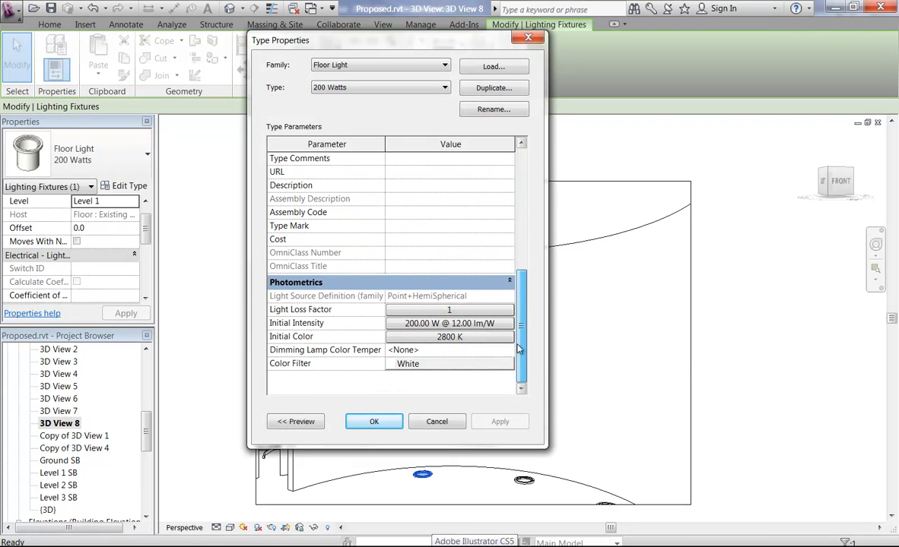
click(409, 324)
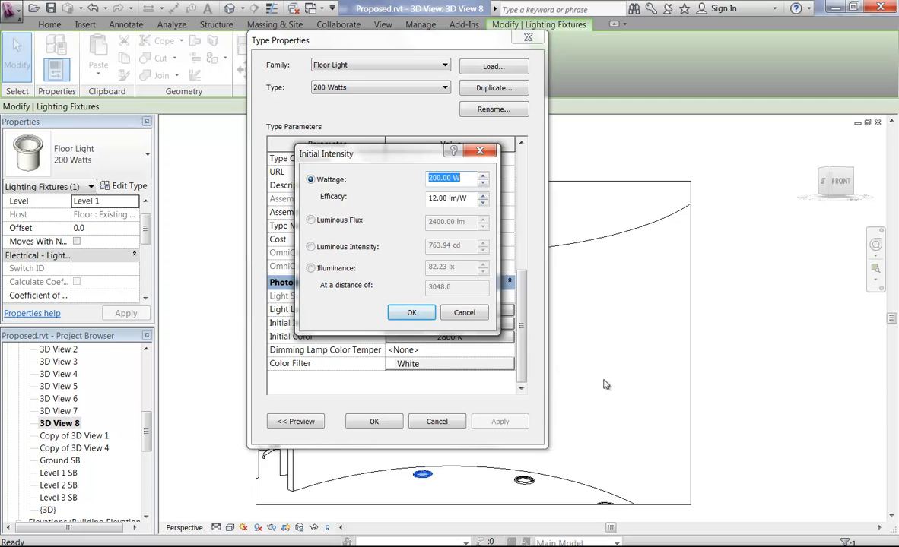
click(429, 313)
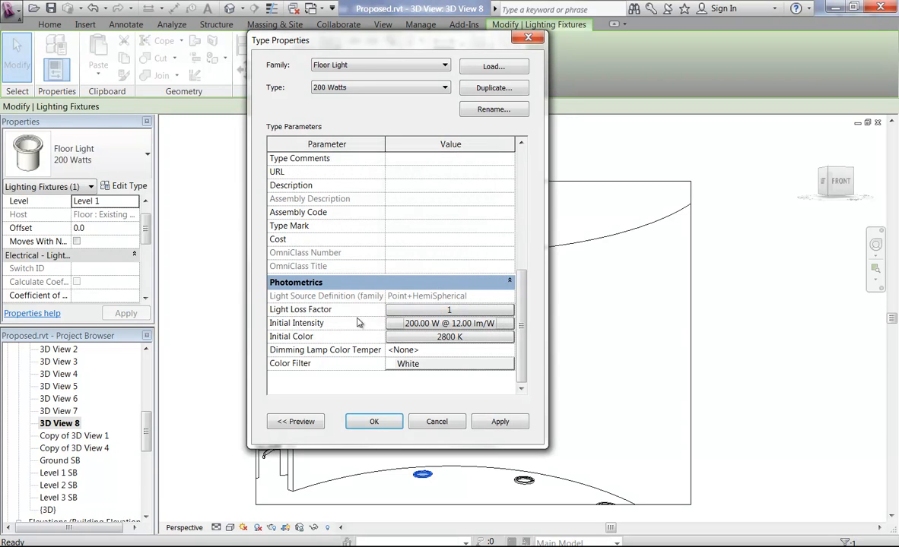
Open the initial color settings of the floor light type and choose the Quartz color preset
click(420, 337)
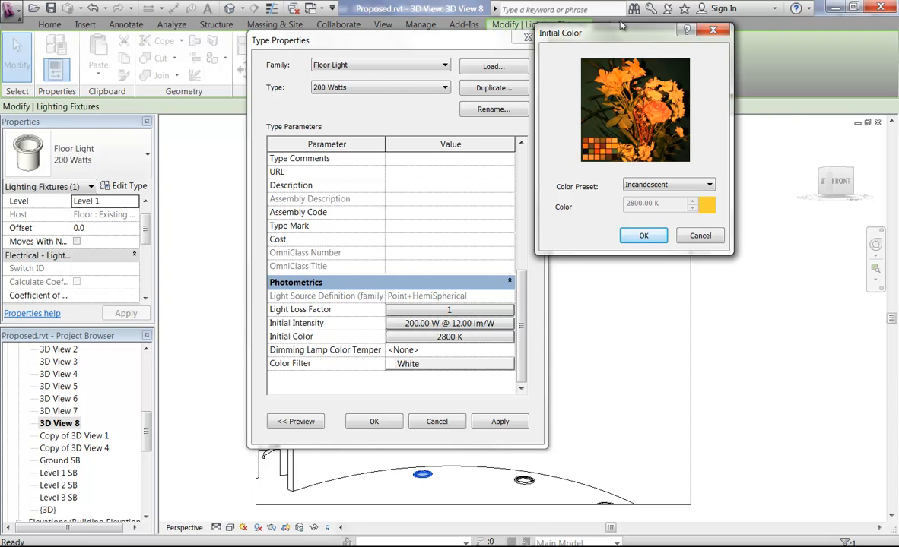
drag(633, 39, 293, 70)
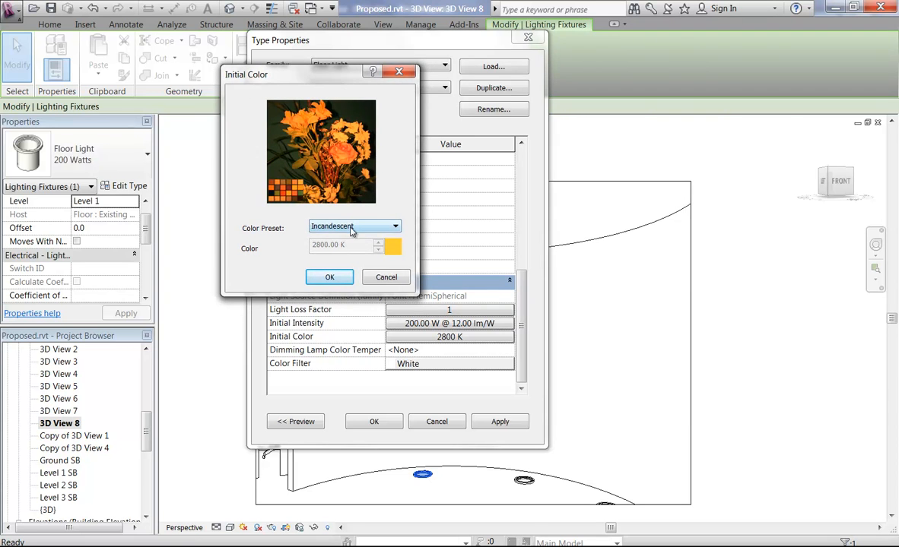
click(352, 227)
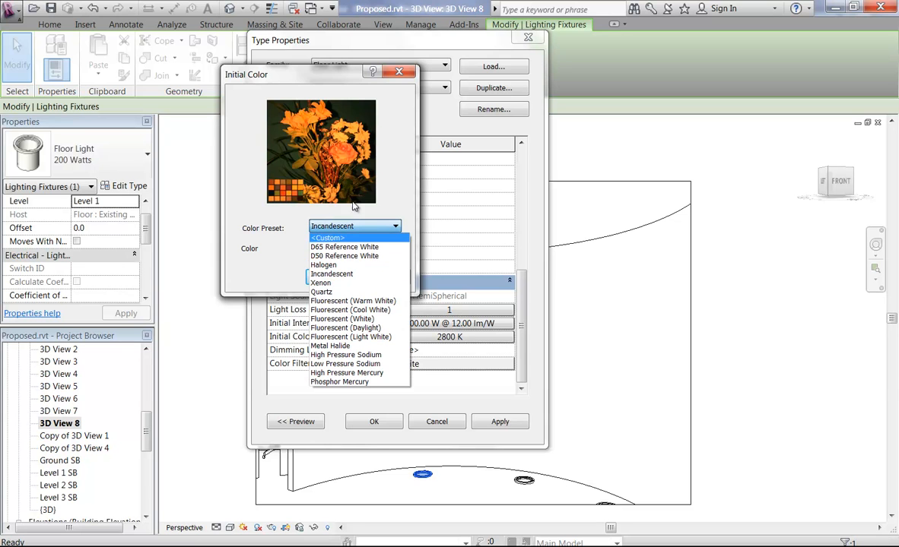
click(320, 223)
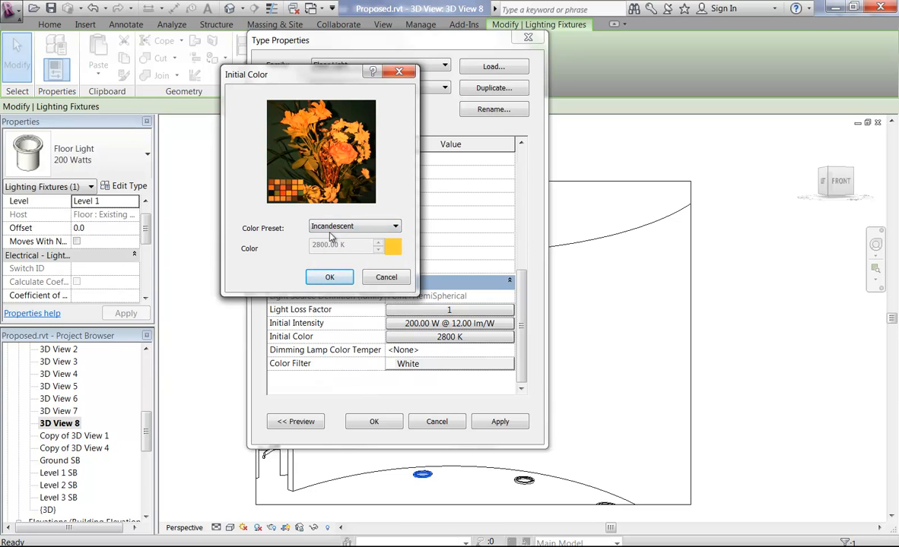
click(346, 227)
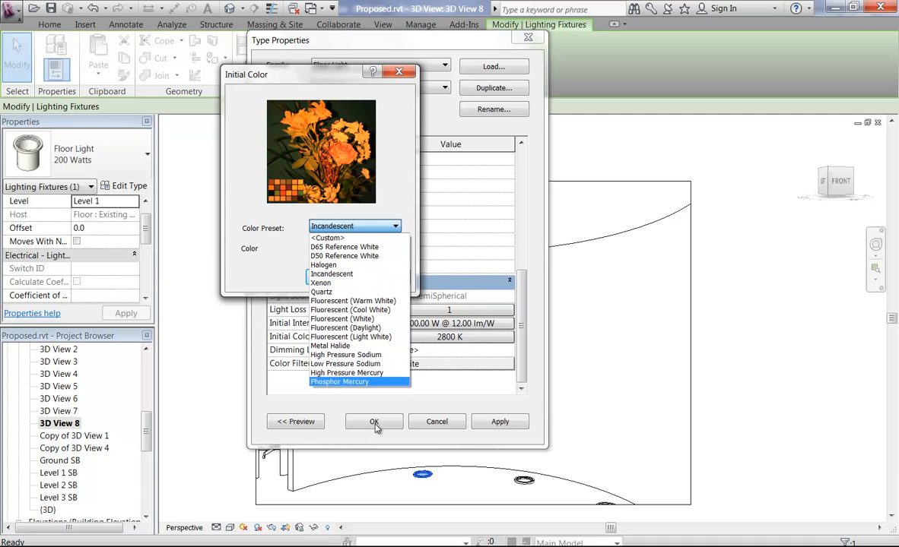
click(338, 273)
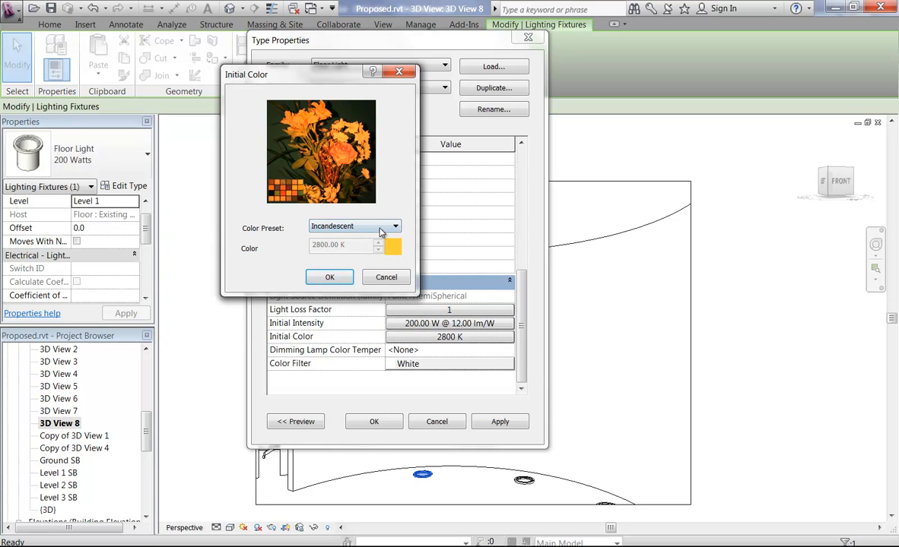
click(381, 231)
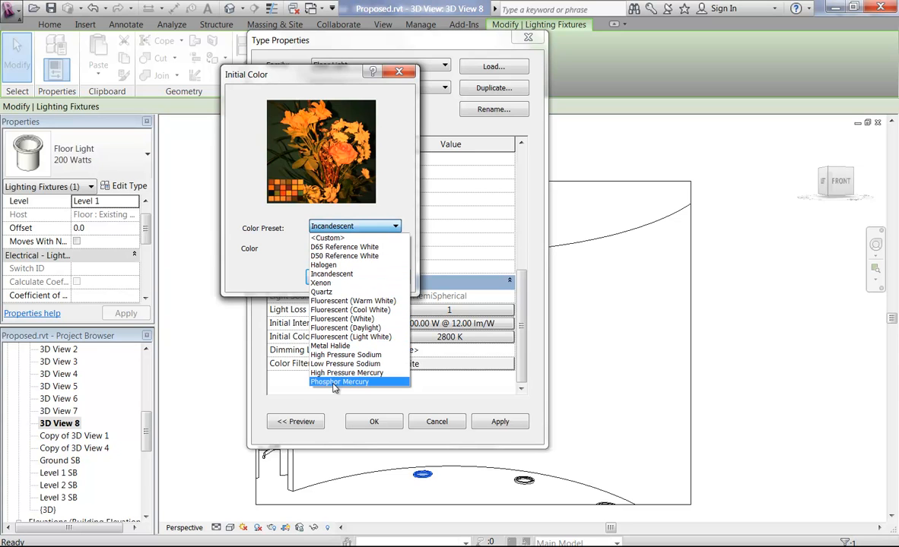
click(332, 293)
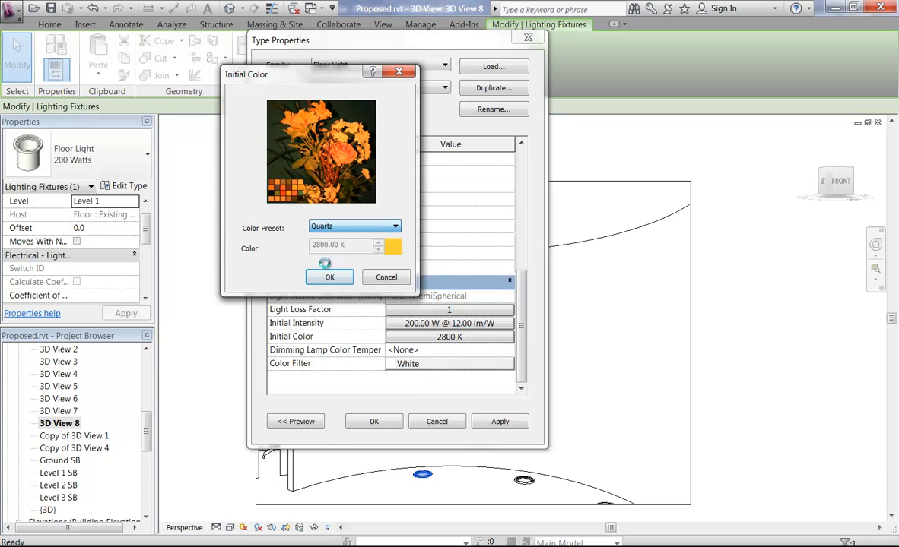
Try the Low Pressure Sodium and Metal Halide color presets for the floor light's initial color
click(370, 232)
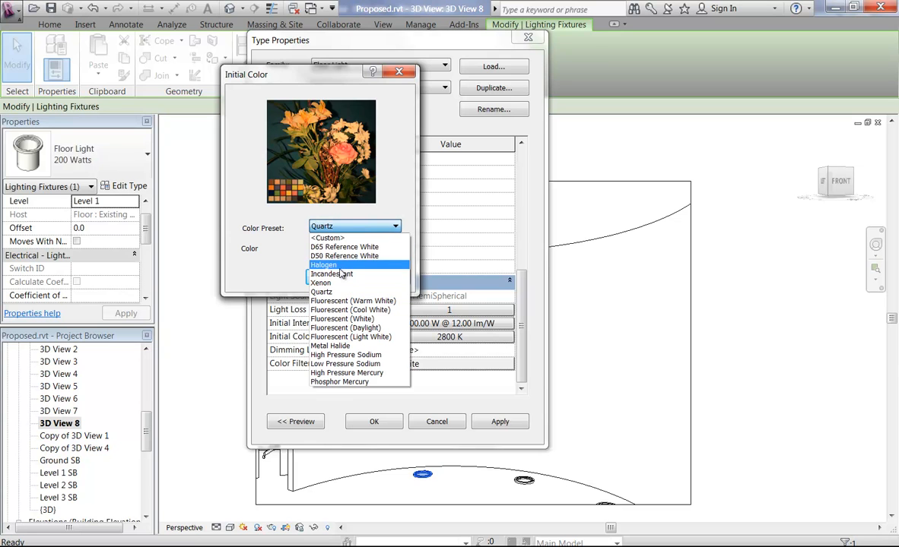
click(343, 364)
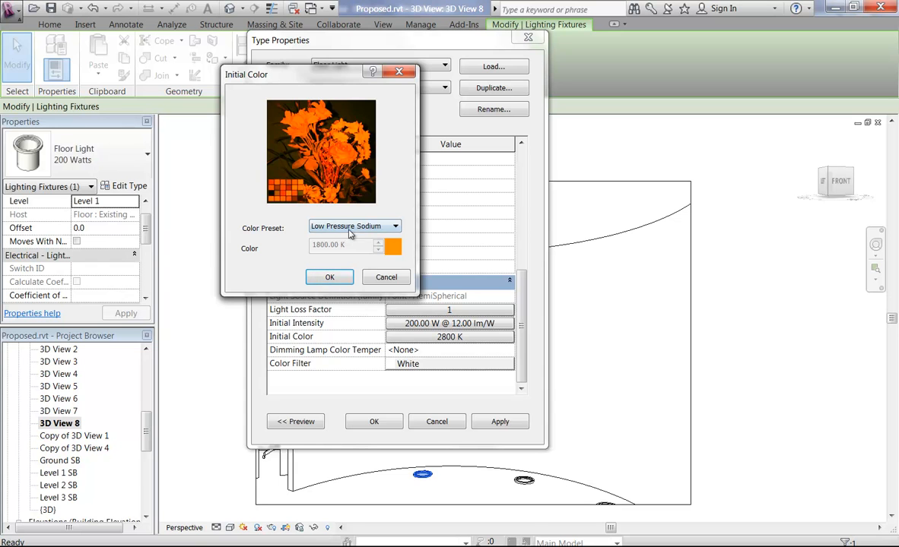
click(340, 226)
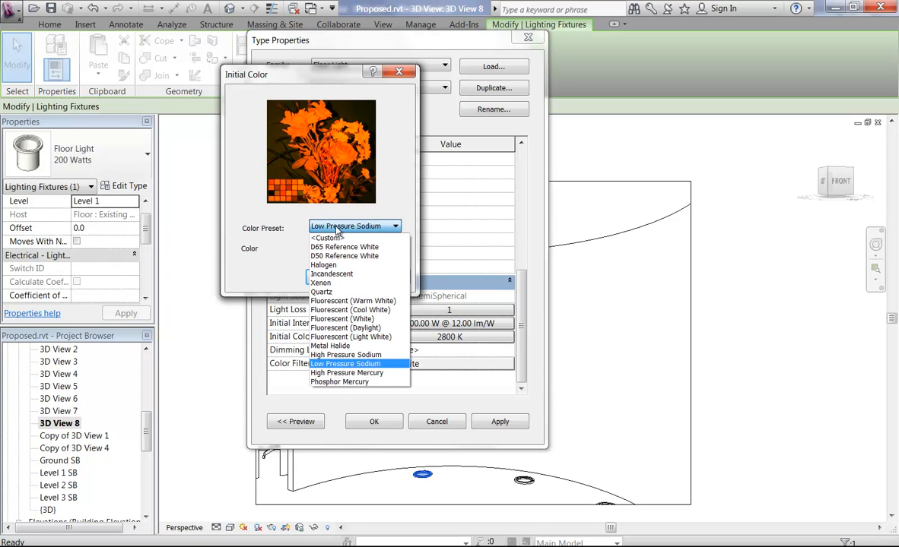
click(341, 347)
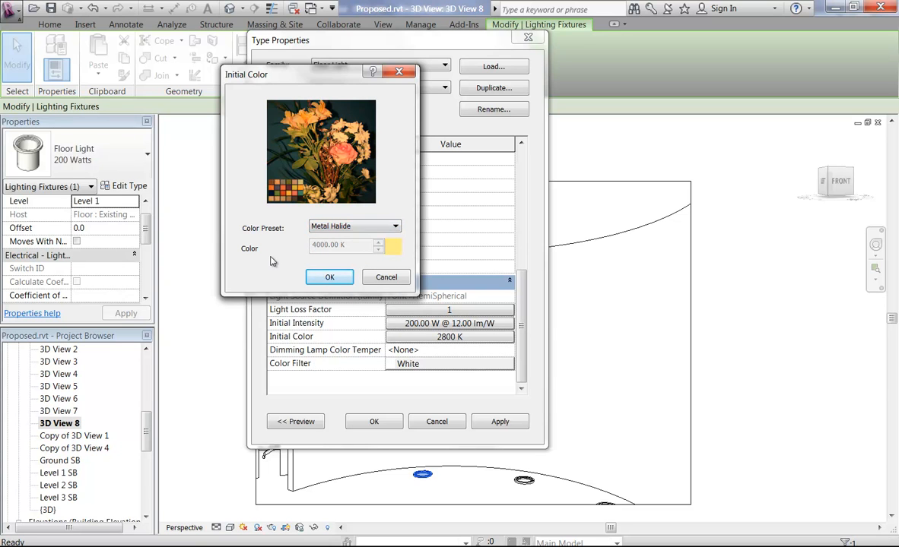
Try the D50 and D65 Reference White color presets for the floor light, returning to D50 Reference White
click(361, 227)
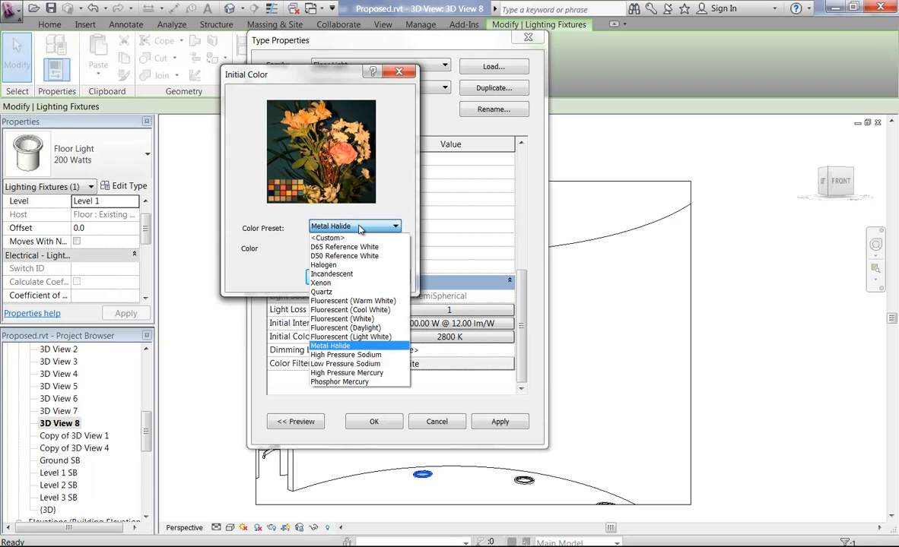
click(359, 227)
click(359, 227)
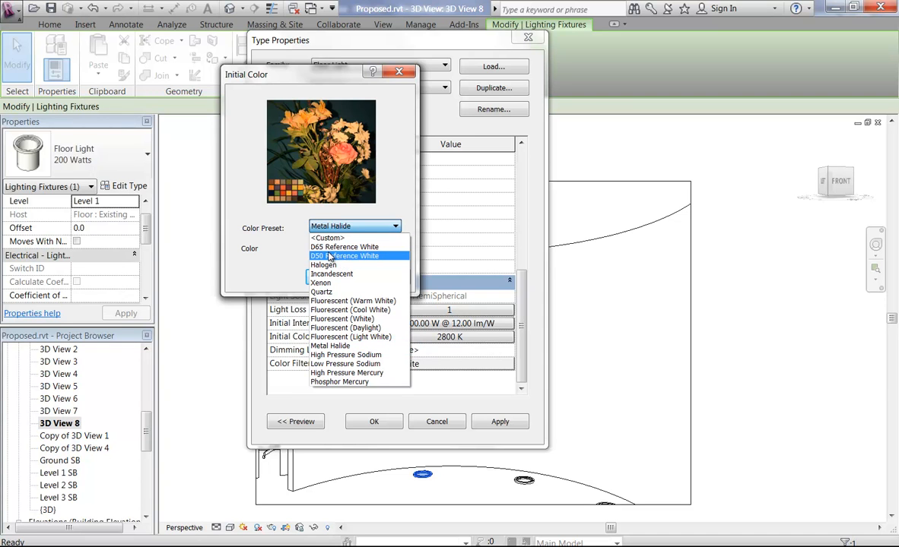
click(340, 257)
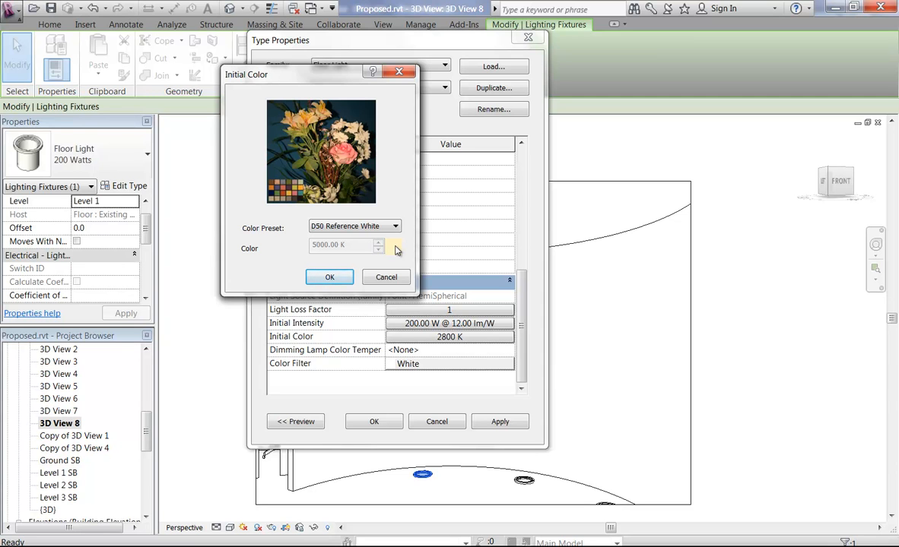
click(350, 226)
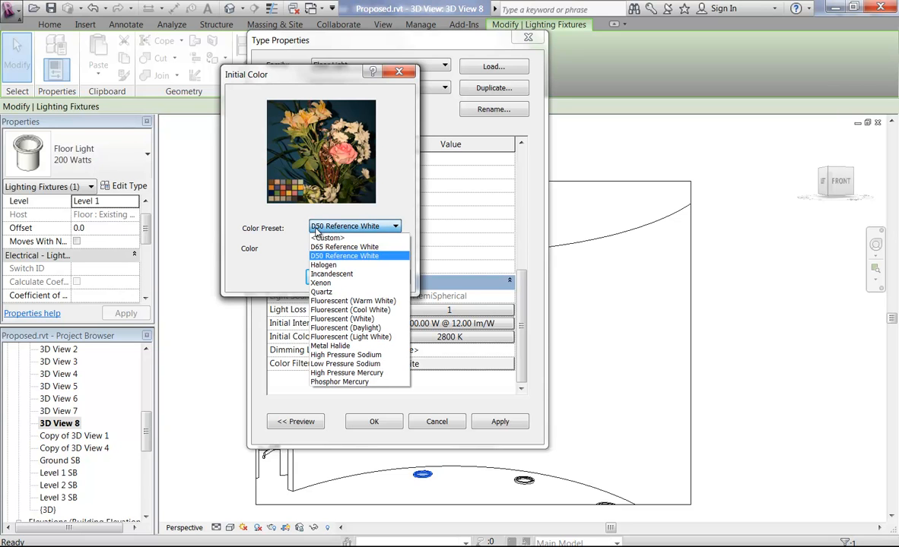
click(359, 247)
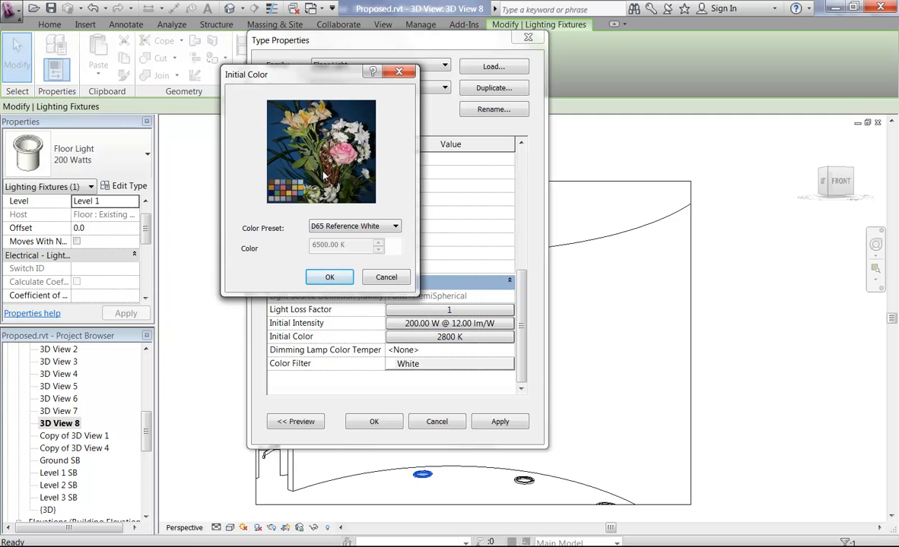
click(336, 227)
click(344, 256)
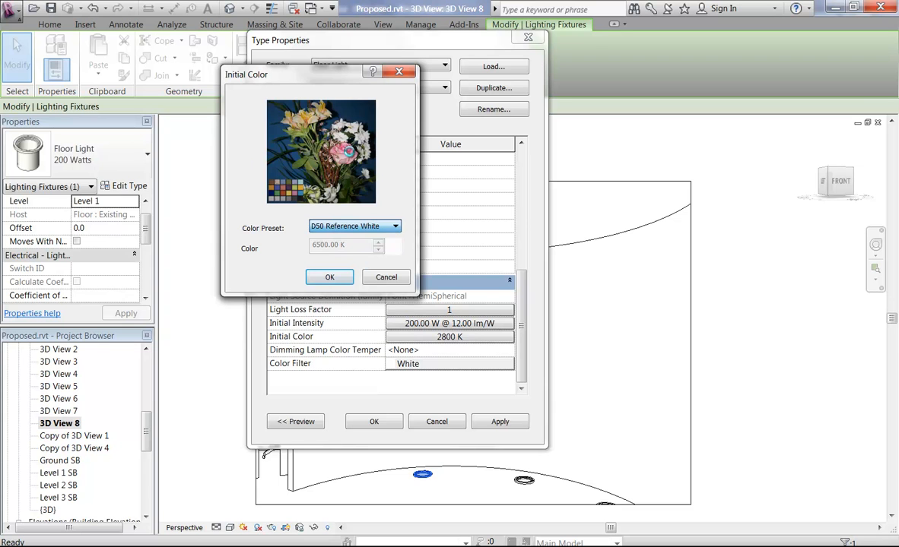
Try the Quartz color preset for the floor light's initial color, then discard the color changes
click(344, 227)
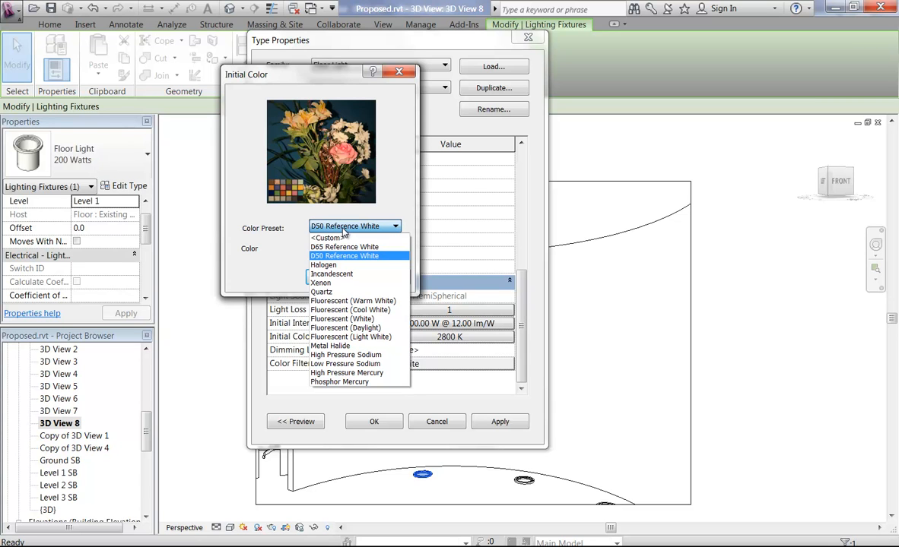
click(320, 292)
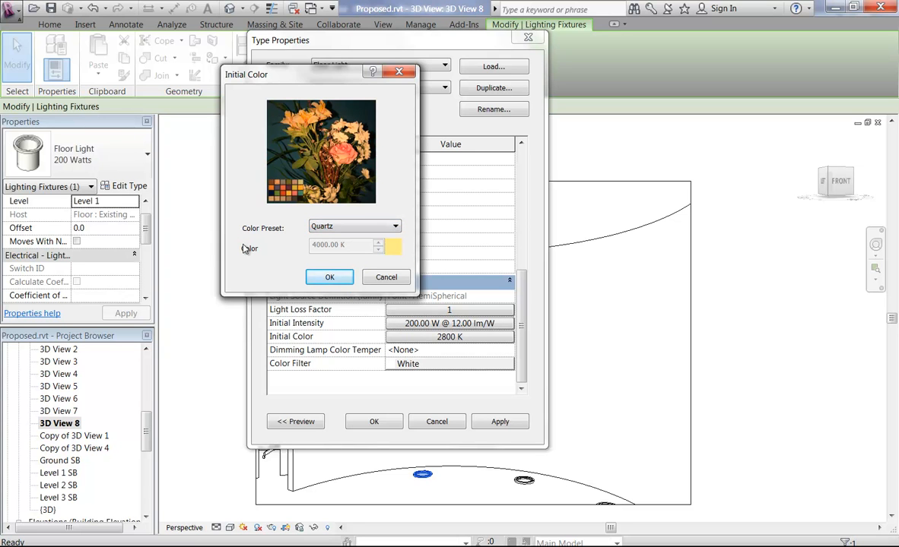
click(347, 229)
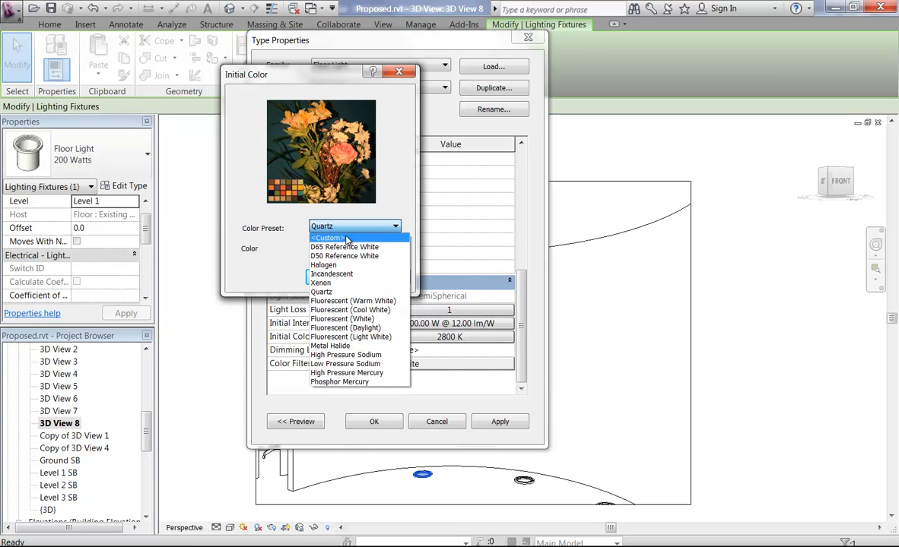
click(355, 228)
click(356, 230)
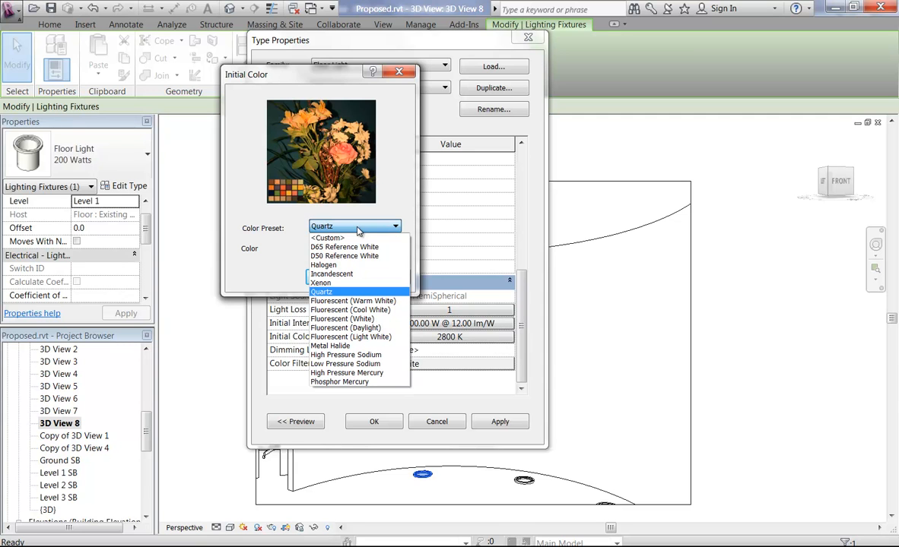
click(357, 231)
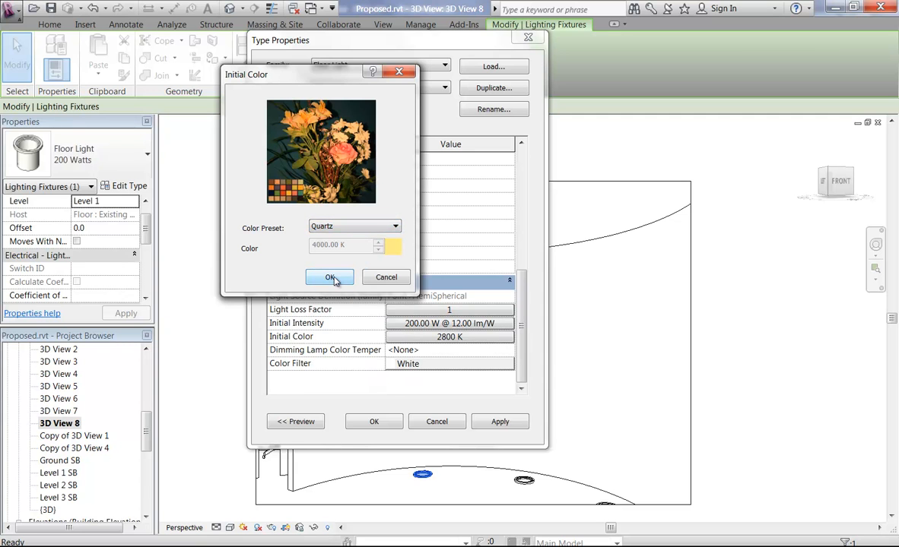
click(387, 278)
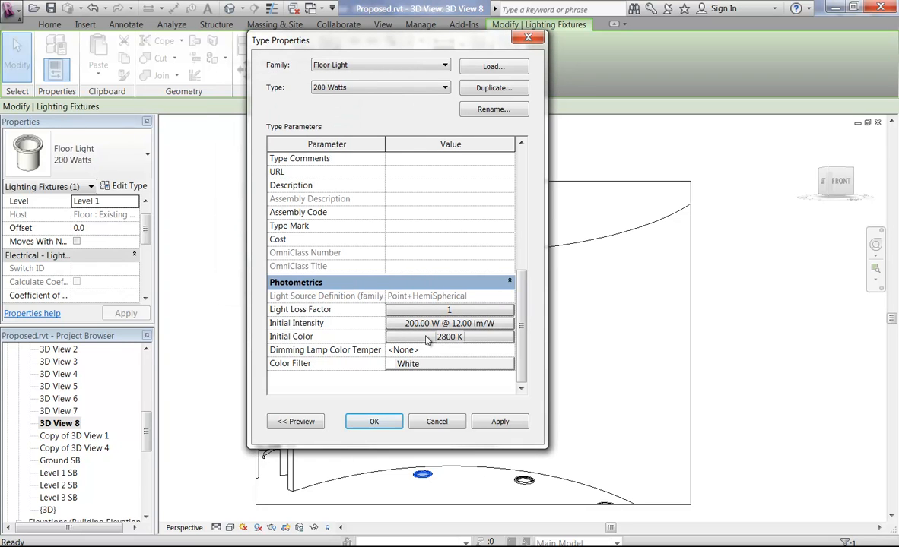
Set the 200 Watts floor light type's initial color to the D50 Reference White preset
click(427, 338)
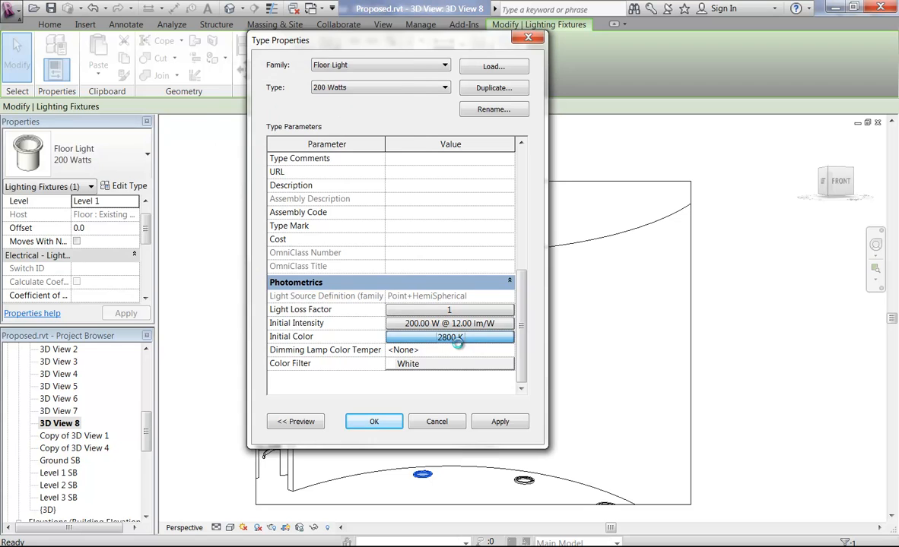
click(324, 227)
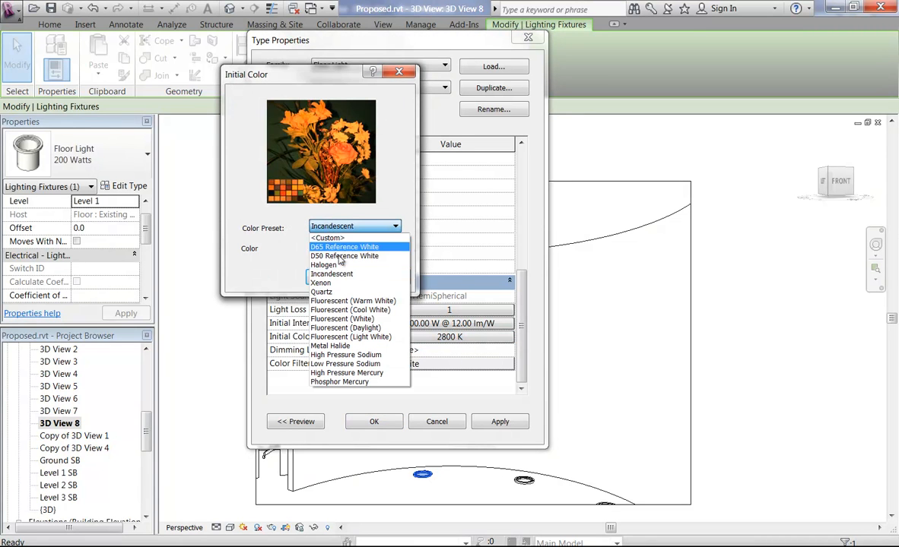
click(335, 256)
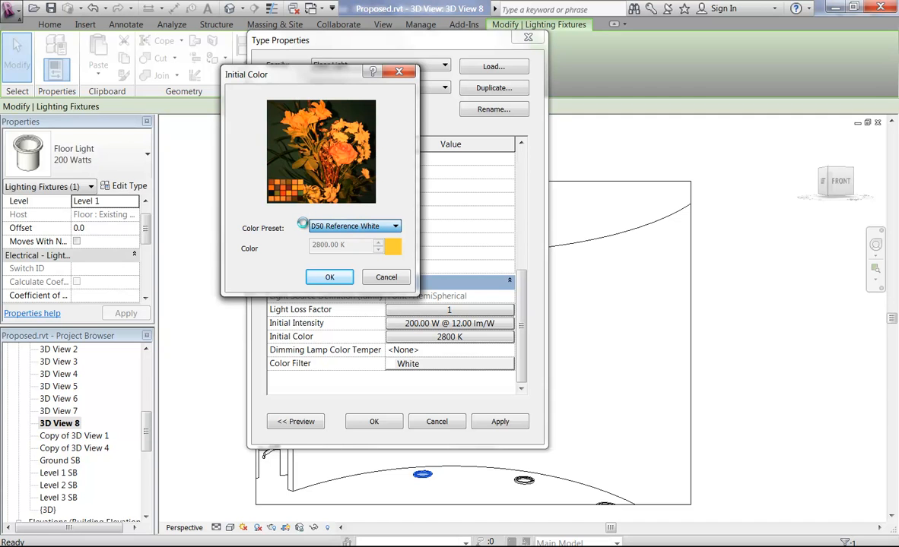
click(329, 278)
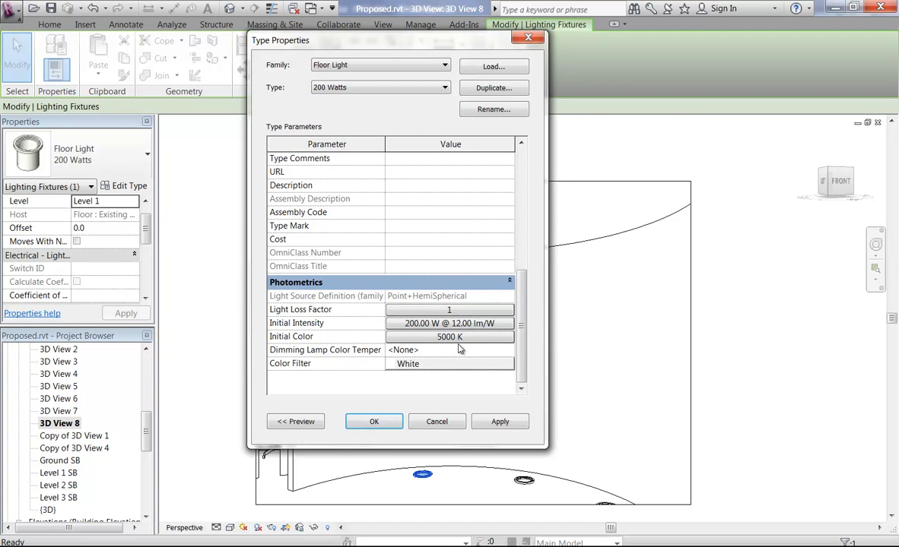
Check the floor light type's color filter without changing it and accept the type properties
click(479, 365)
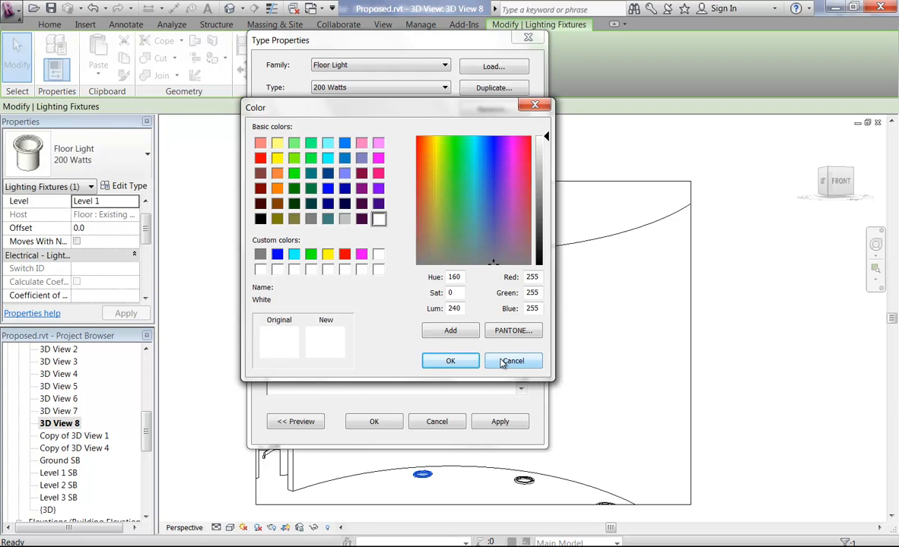
click(511, 361)
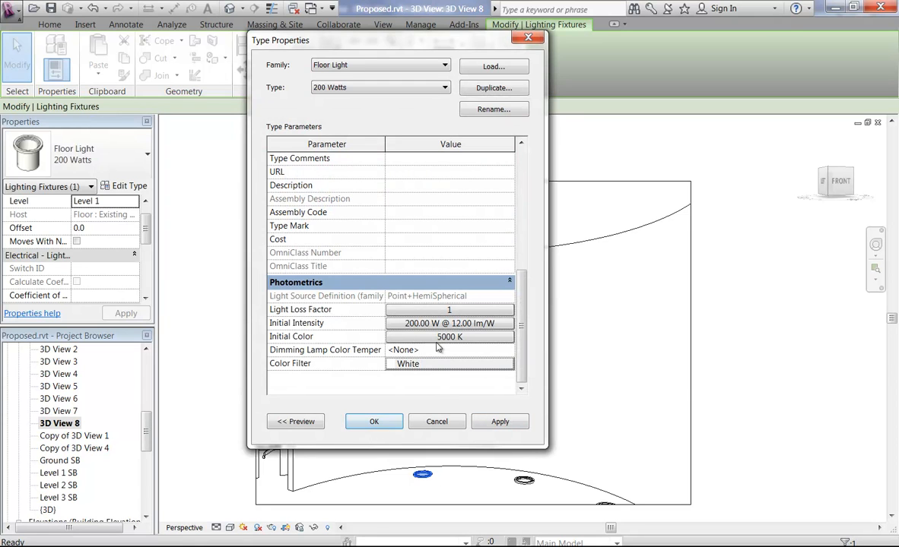
click(373, 422)
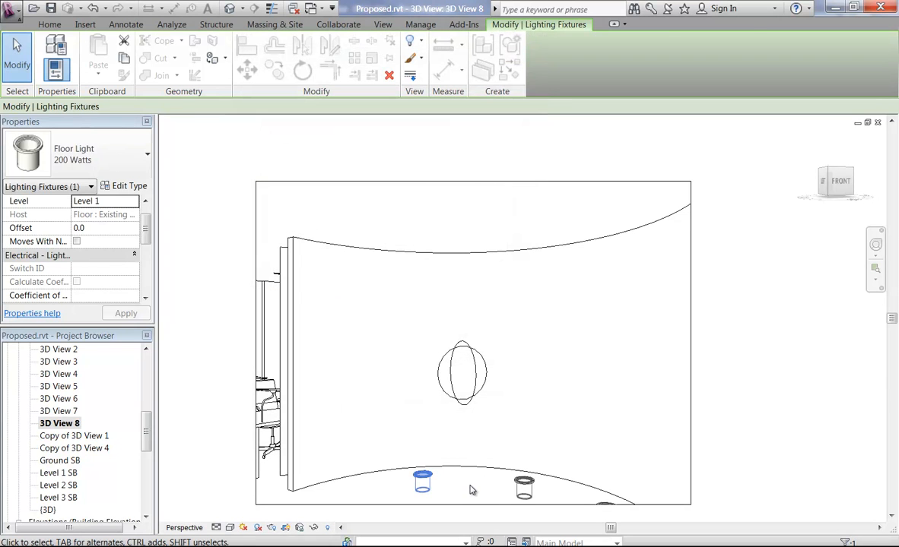
Deselect the floor light and render 3D View 8 with the current rendering settings
click(472, 488)
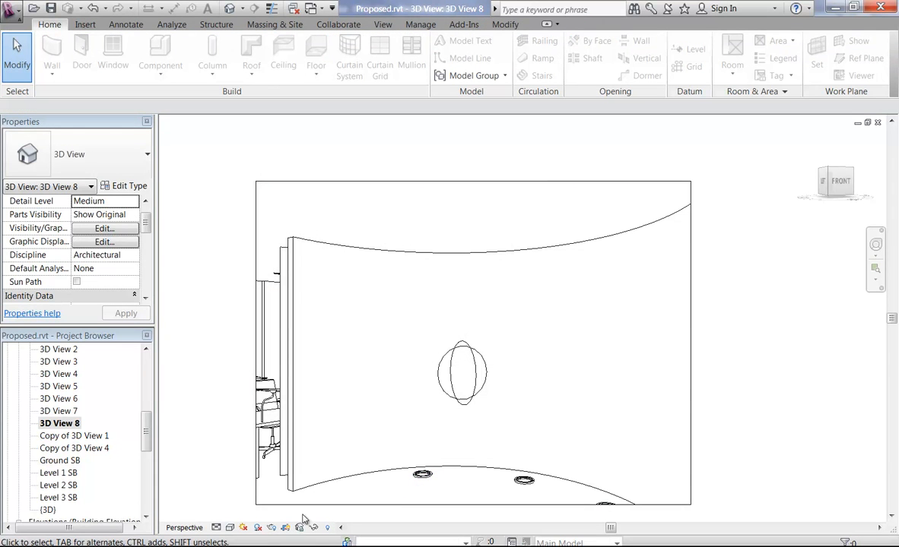
key(r)
key(r)
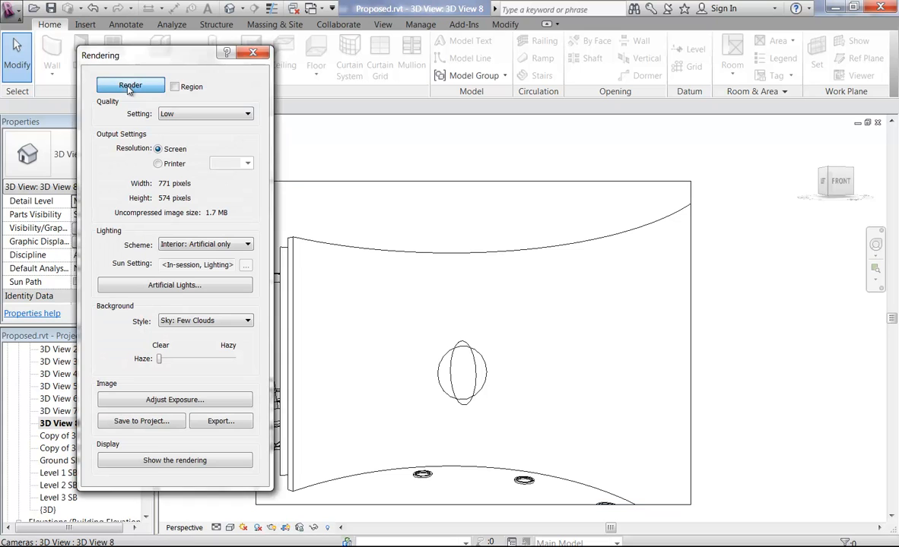
click(129, 86)
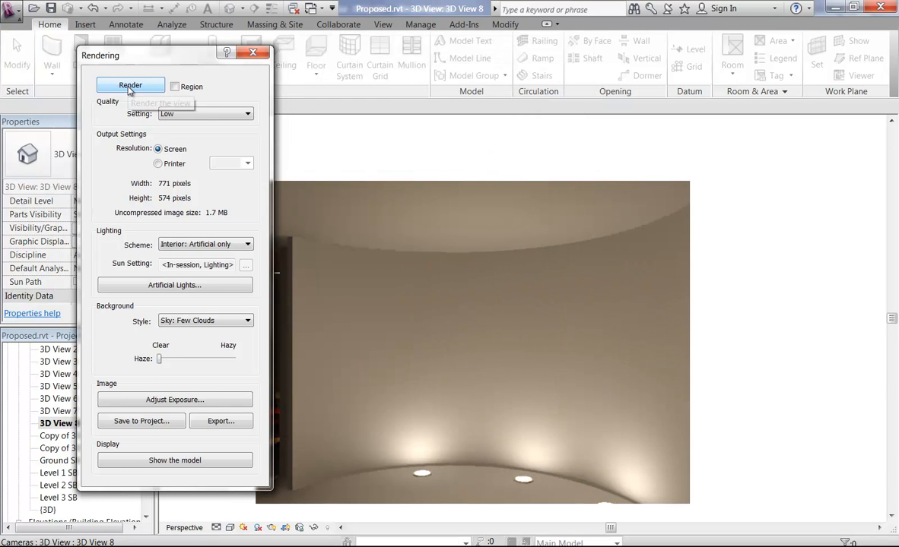
Open the exposure adjustment for the rendering and apply white points of about 7067 and 7291
click(153, 400)
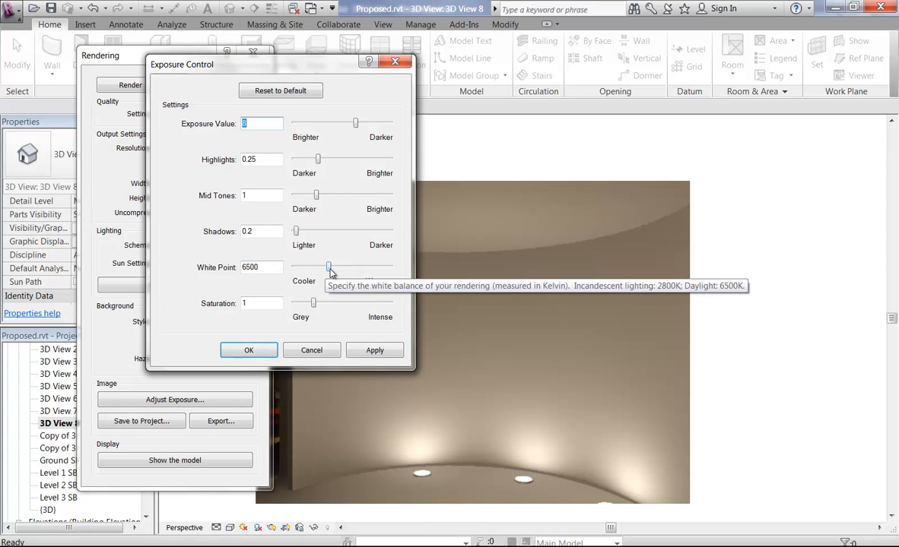
drag(330, 267, 333, 266)
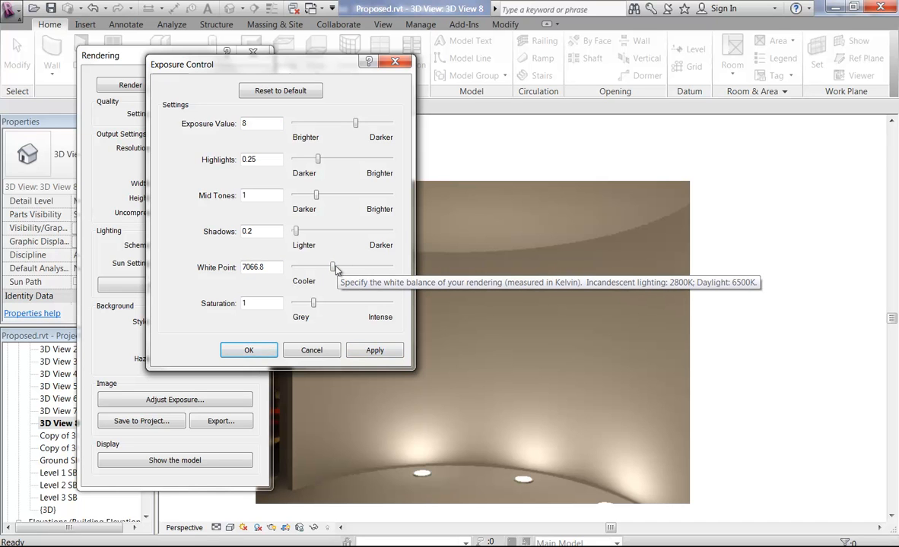
click(373, 352)
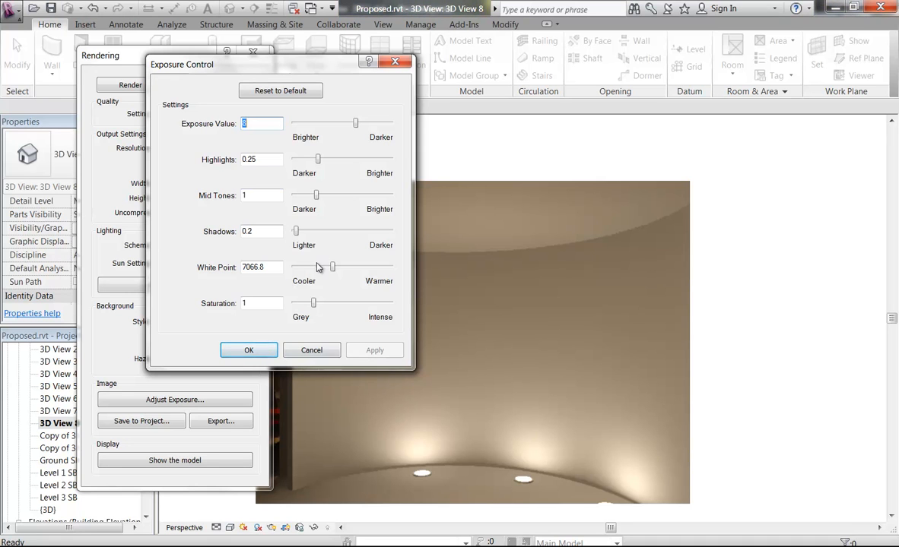
drag(337, 272, 338, 272)
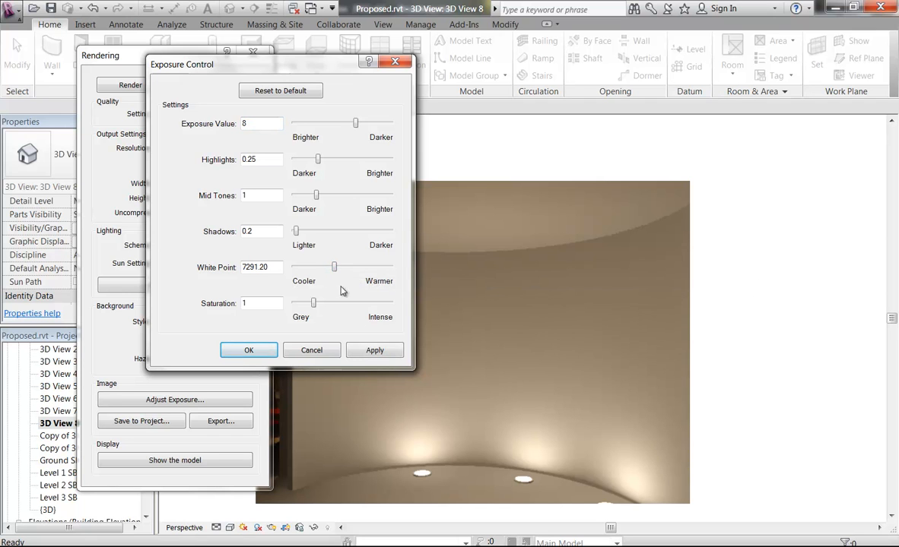
click(375, 351)
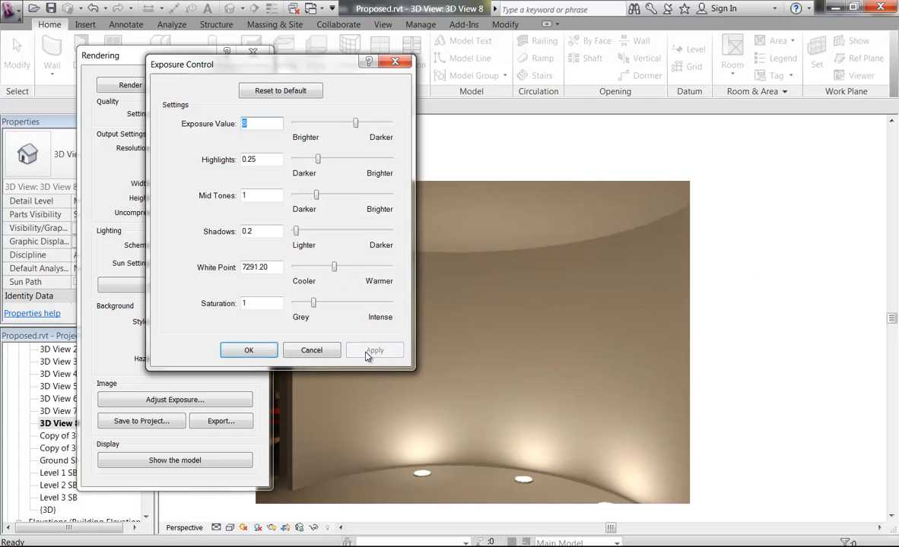
Try extreme white points on the rendering, applying one near the warmest end, the coolest value of 1800, and 2328
drag(334, 266, 381, 266)
click(375, 350)
drag(373, 267, 294, 266)
click(372, 350)
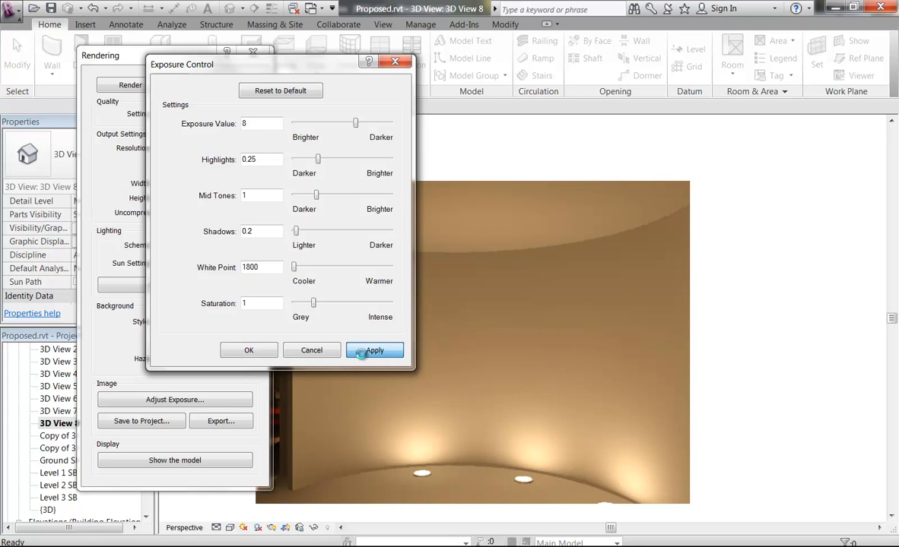
click(303, 268)
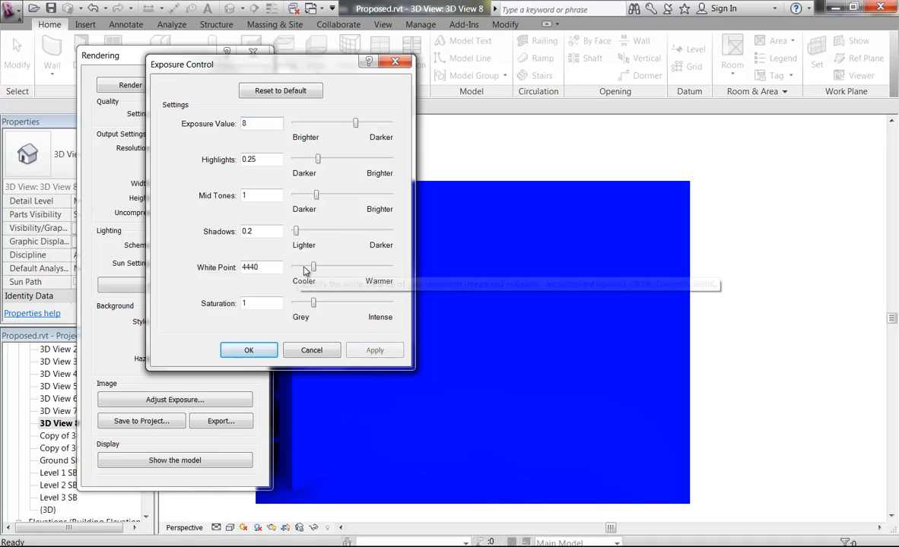
drag(314, 268, 298, 269)
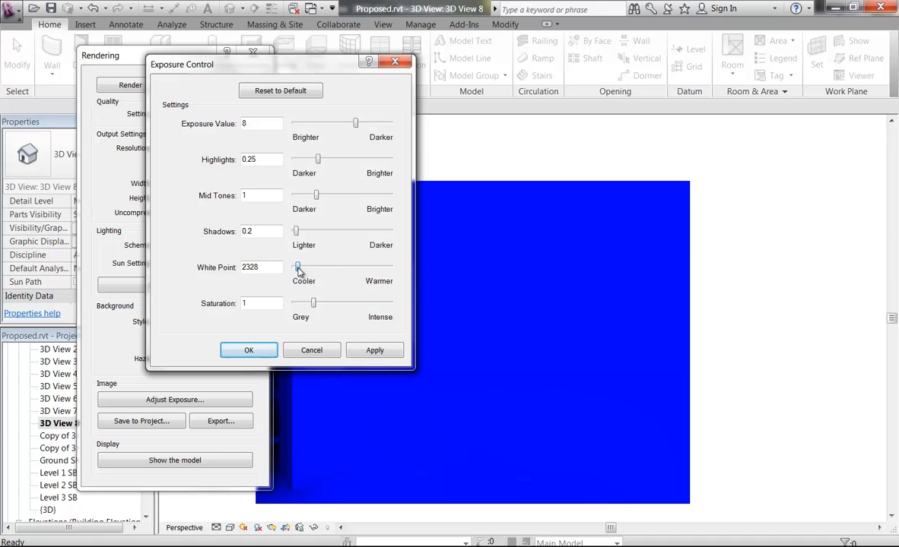
click(374, 351)
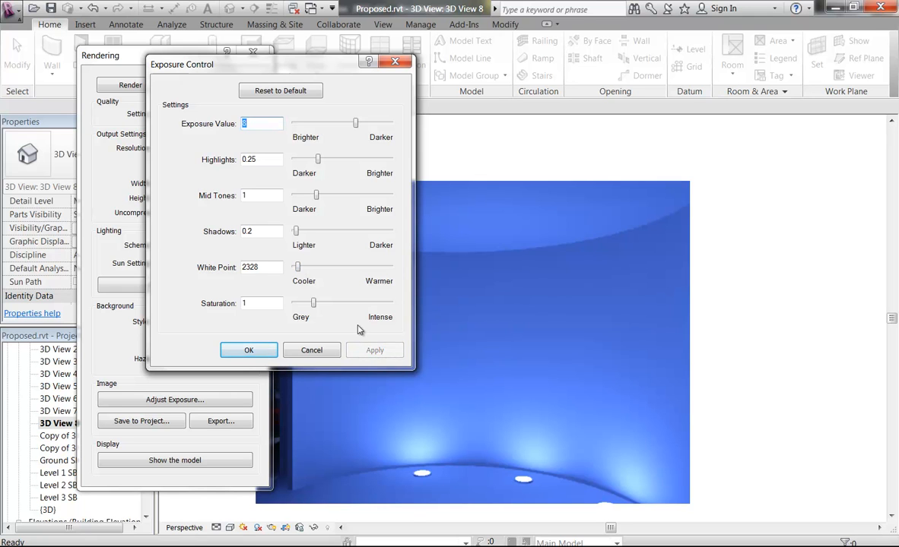
Apply a more neutral white point of about 6380 to the rendering and raise the setting to about 6908
drag(297, 268, 331, 278)
click(367, 351)
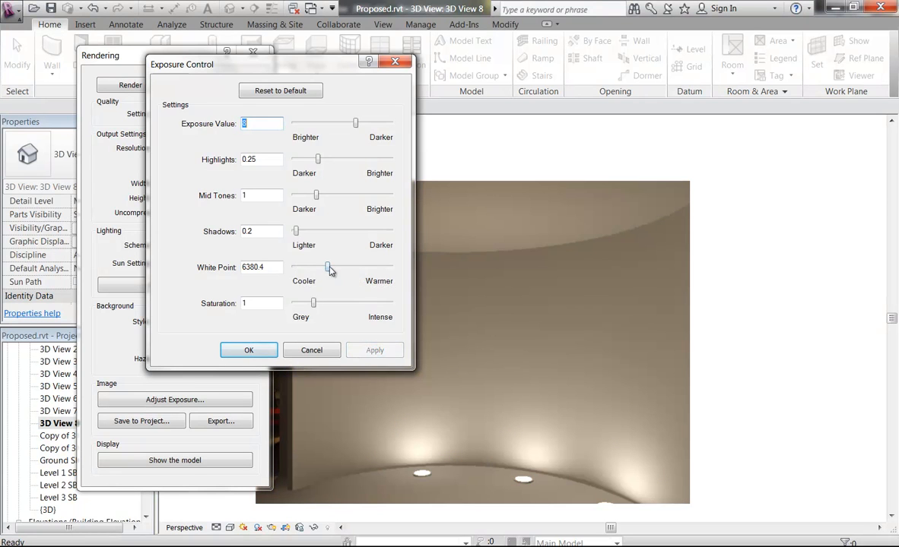
drag(330, 270, 335, 272)
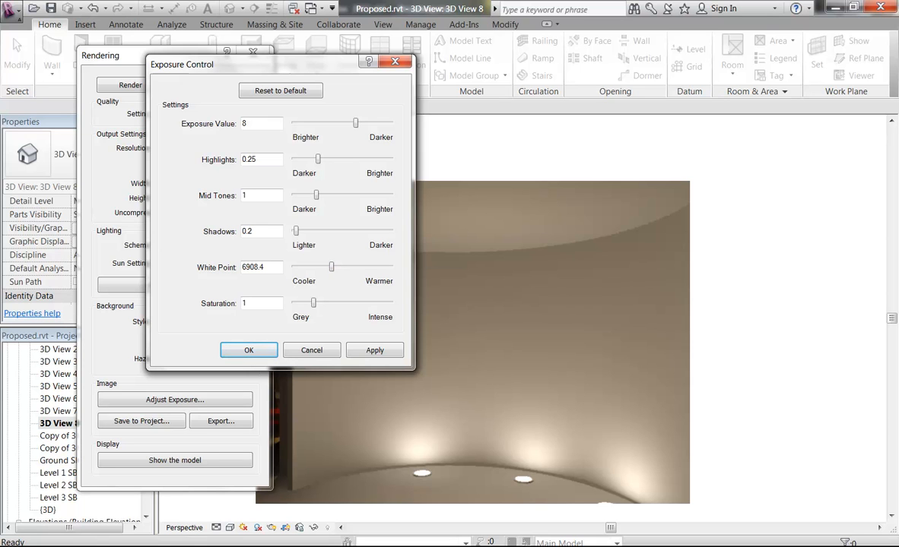
Switch to Windows Explorer and look through the folders in the Documents library
key(alt+Tab)
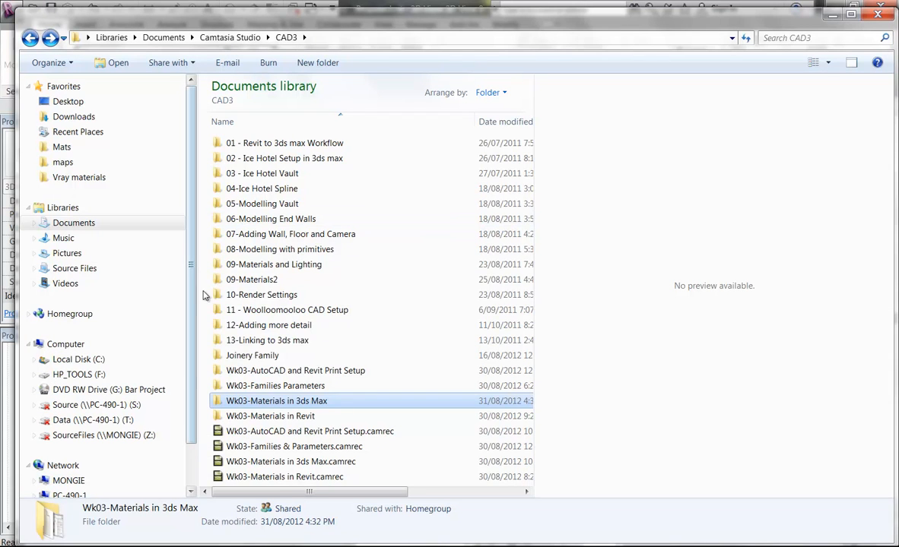
click(61, 224)
click(278, 251)
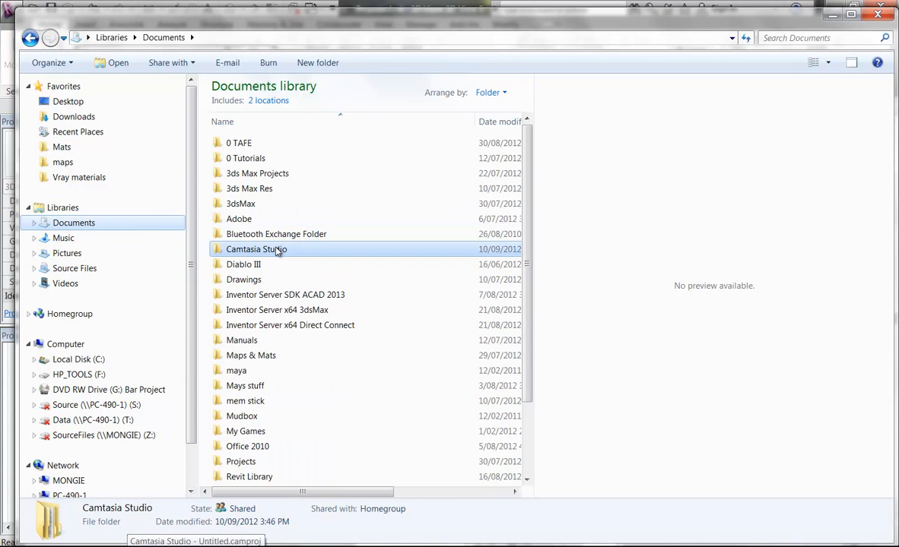
click(251, 355)
scroll(257, 334, down, 2)
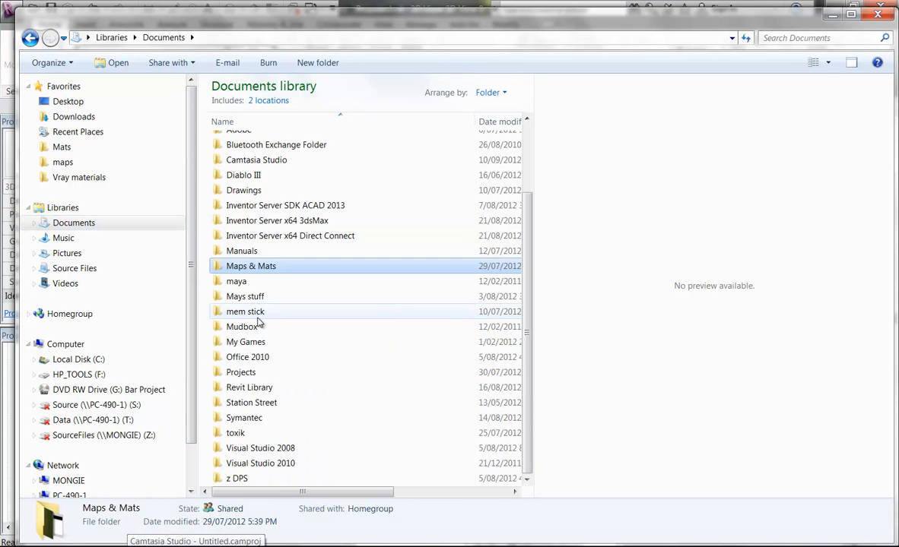
scroll(281, 275, up, 2)
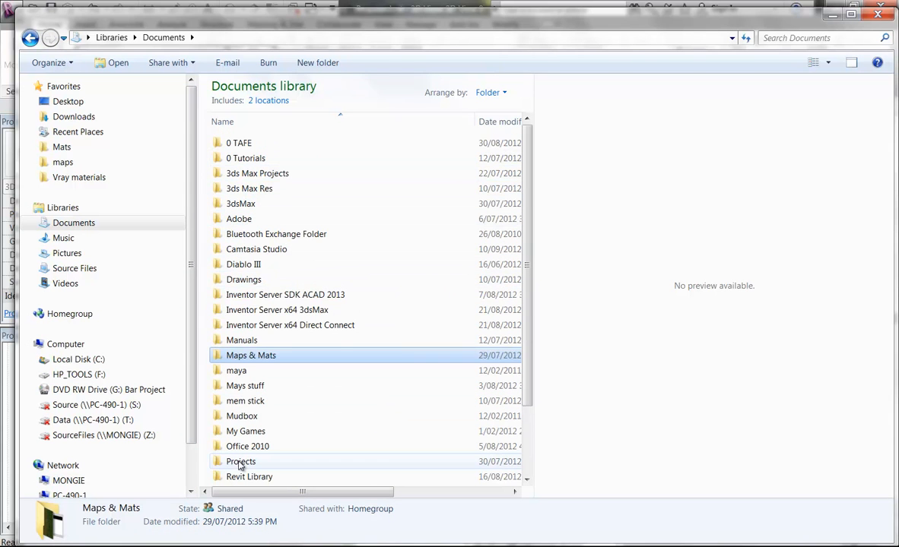
Open the Open Day 2012 folder inside 0 TAFE and go into the second person-named subfolder
double_click(238, 143)
click(251, 281)
double_click(251, 282)
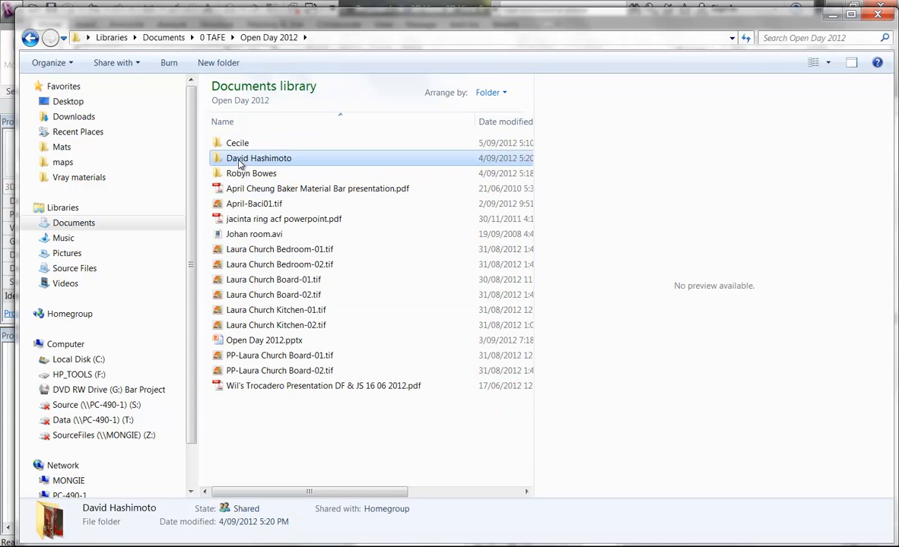
double_click(238, 159)
Preview the images hi-res plan.png, hi-res render 1.png and hi-res render 2.tif
click(255, 144)
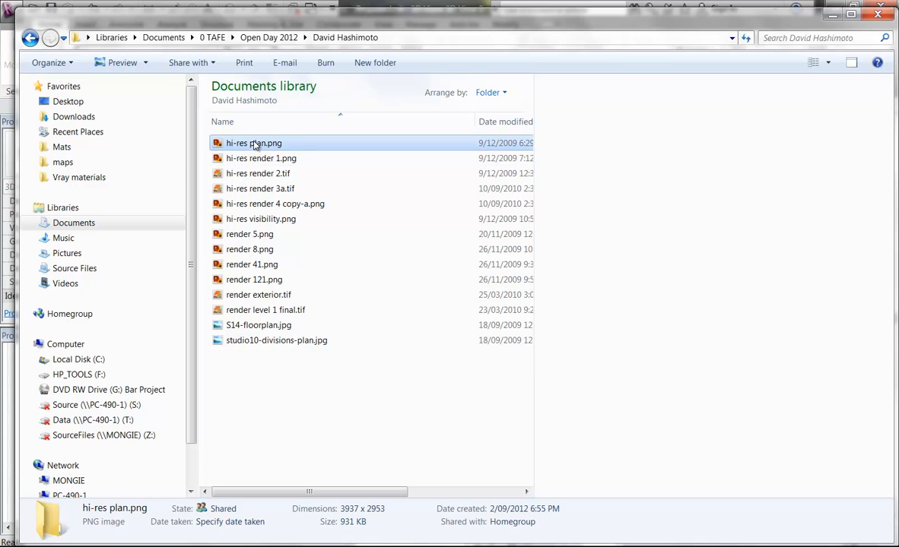
click(248, 158)
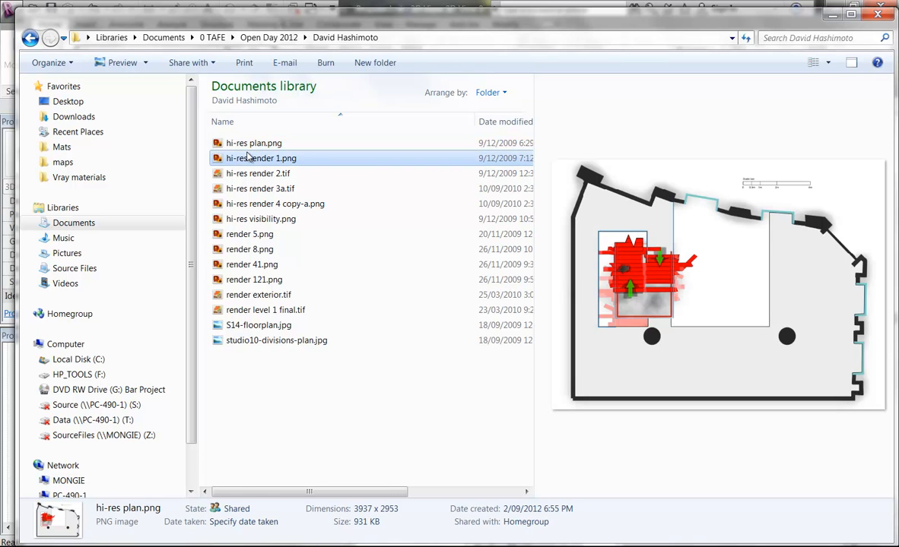
click(236, 174)
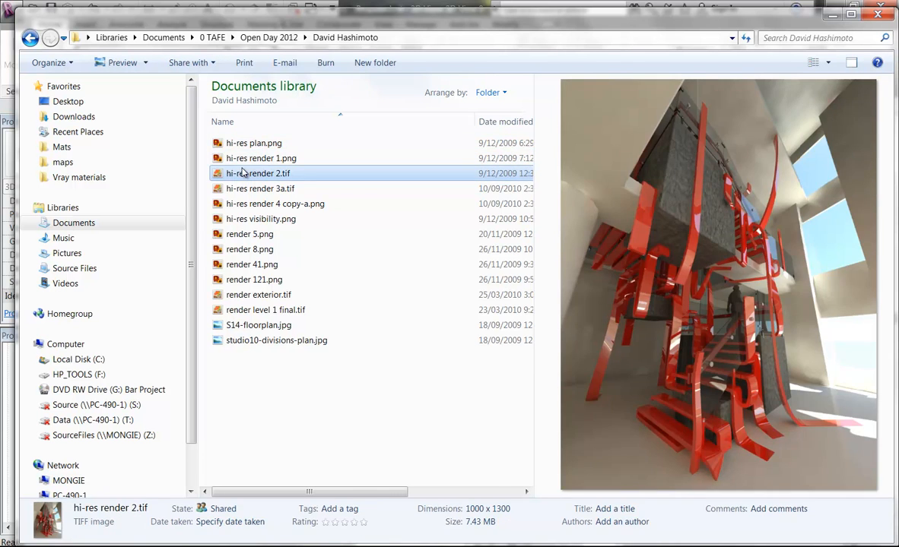
Preview the images hi-res render 3a.tif, hi-res render 4 copy-a.png, hi-res visibility.png, render 5.png and render 8.png
click(238, 189)
click(236, 204)
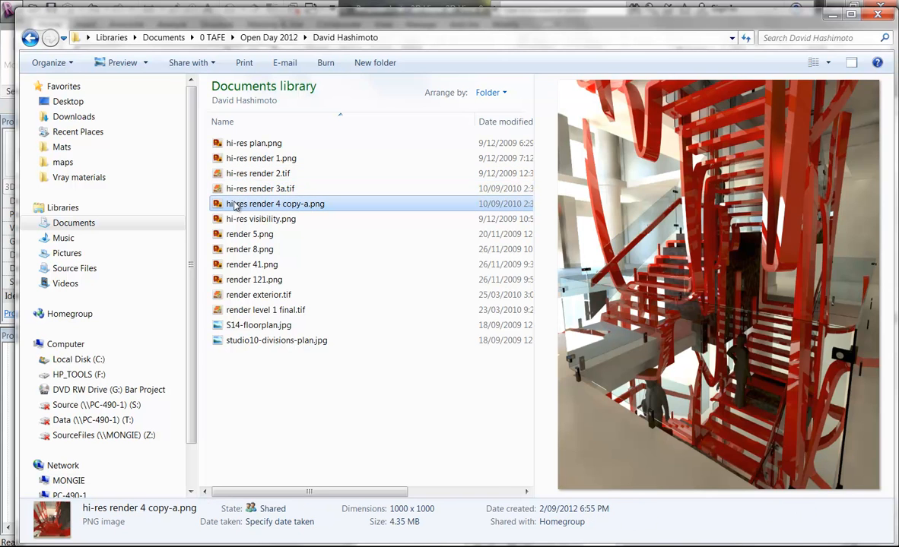
click(237, 220)
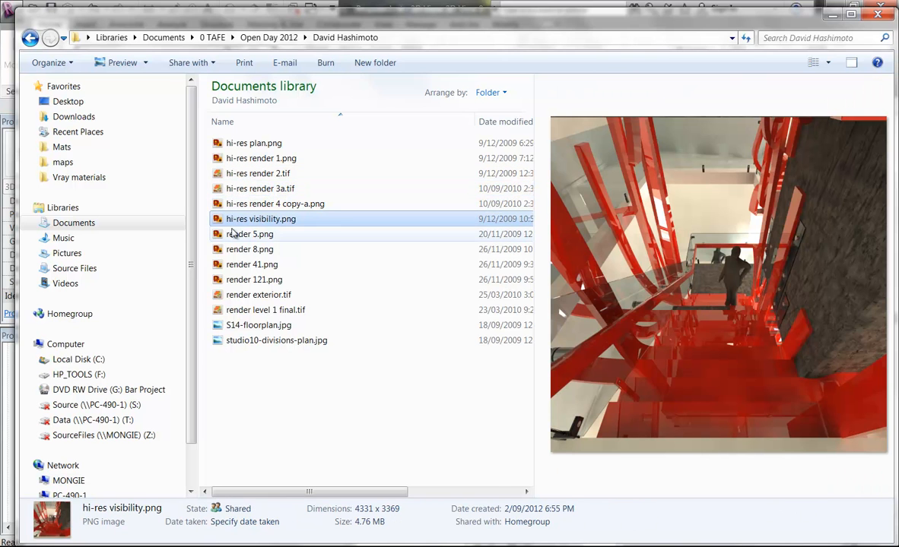
click(236, 234)
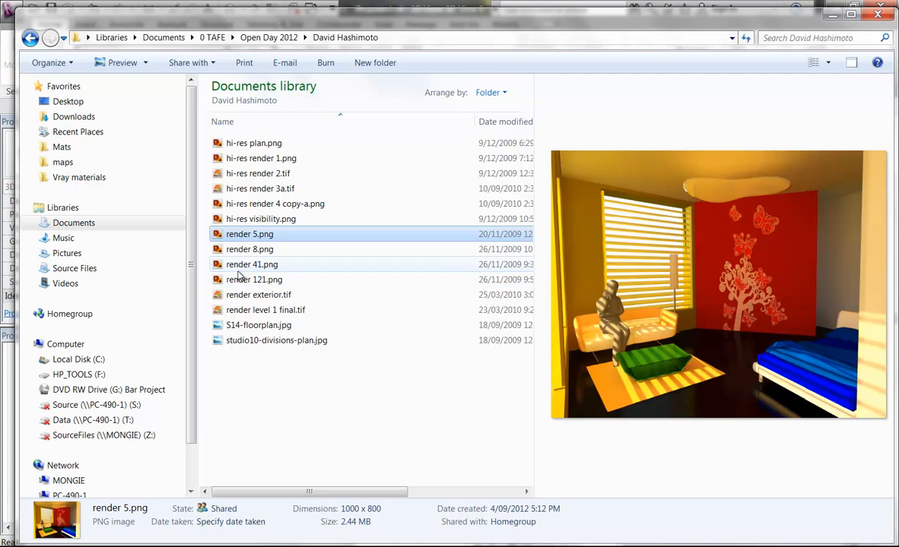
click(236, 249)
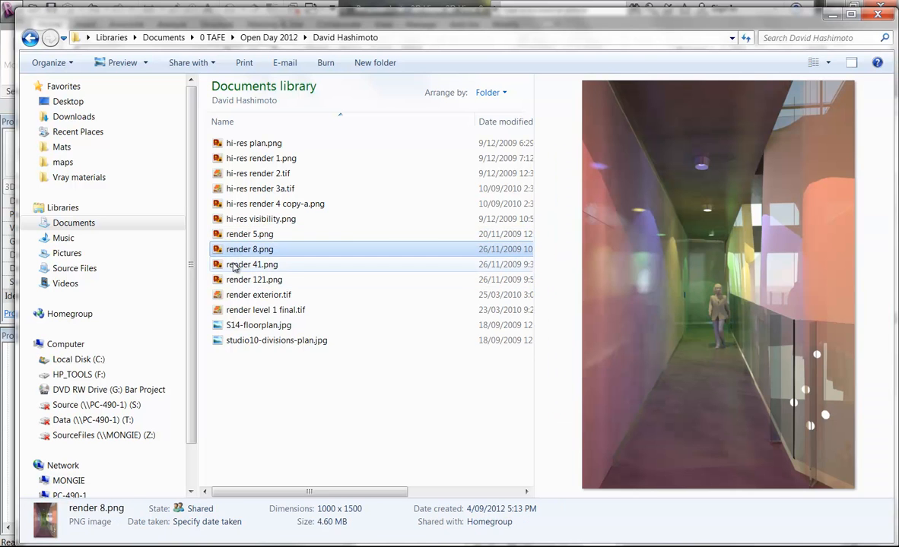
Preview render 41.png, render 121.png, render exterior.tif, render level 1 final.tif, S14-floorplan.jpg and studio10-divisions-plan.jpg
click(234, 265)
click(235, 281)
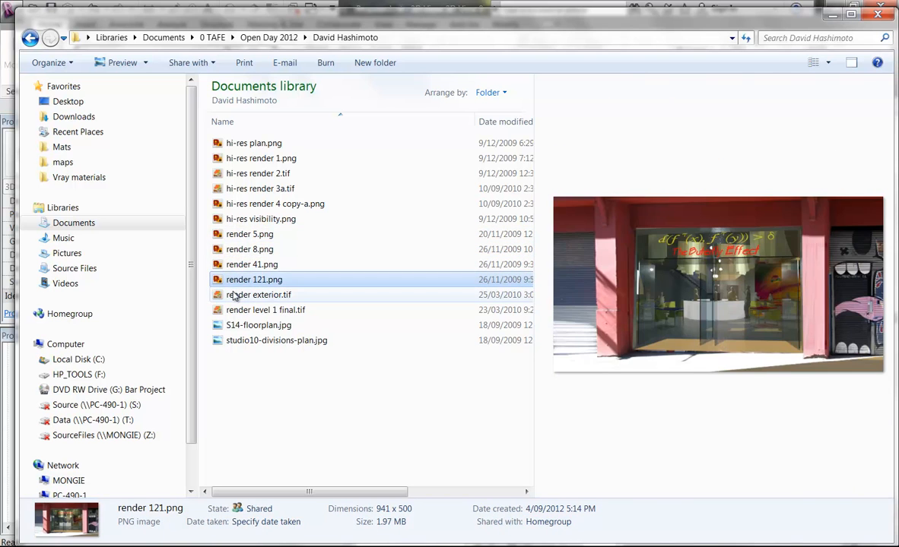
click(234, 296)
click(236, 311)
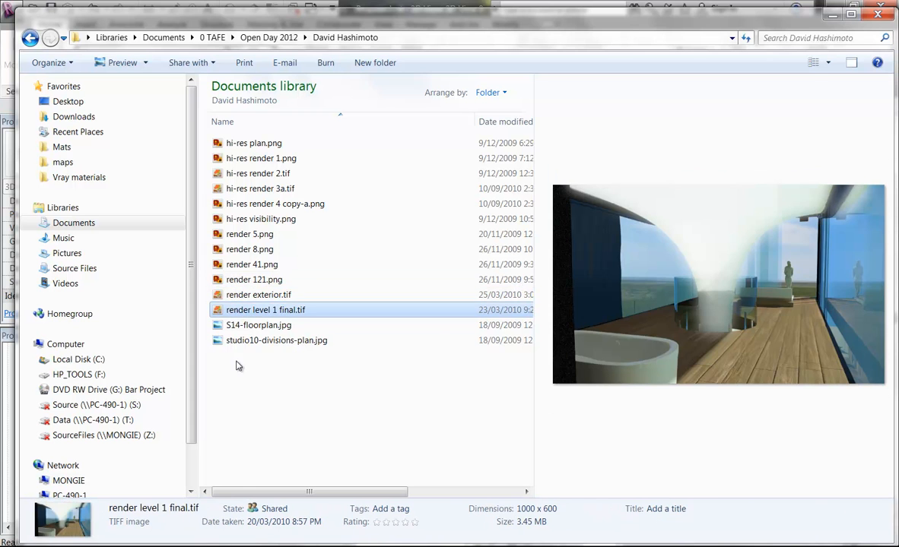
click(231, 325)
click(232, 341)
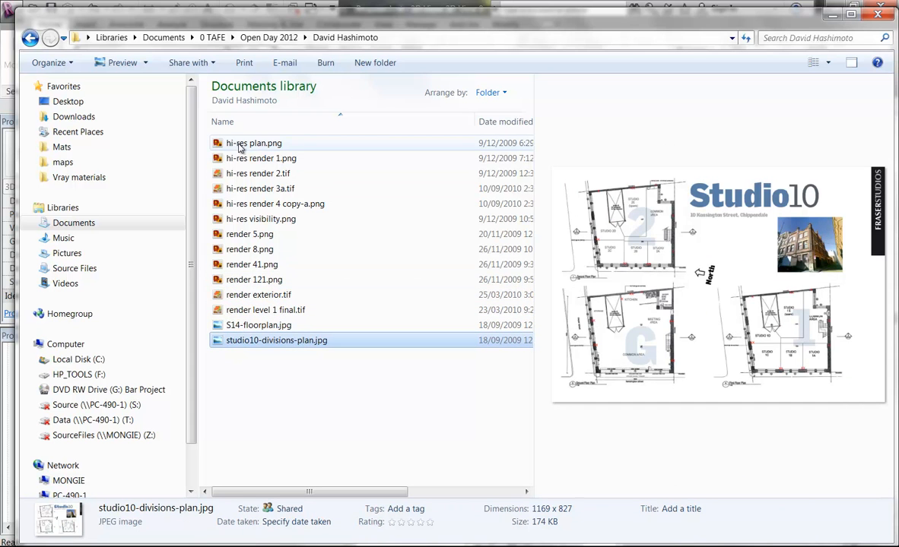
Go back through the hi-res images in order, from hi-res plan.png to hi-res visibility.png
click(240, 145)
click(237, 158)
click(237, 174)
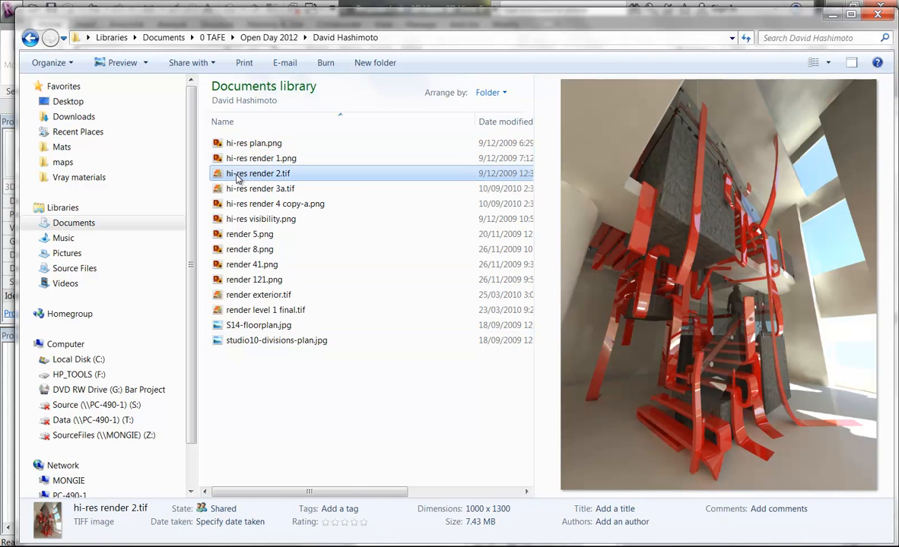
click(237, 144)
click(237, 158)
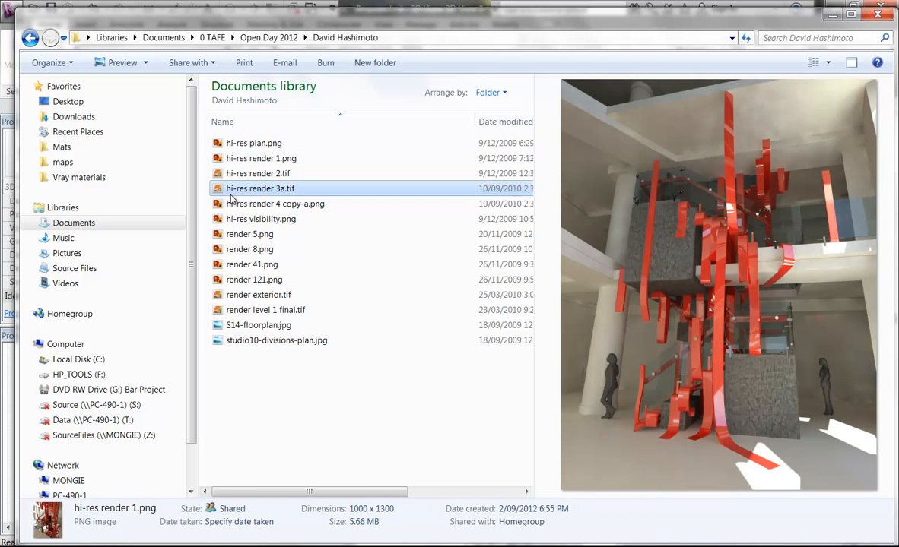
click(232, 188)
click(234, 204)
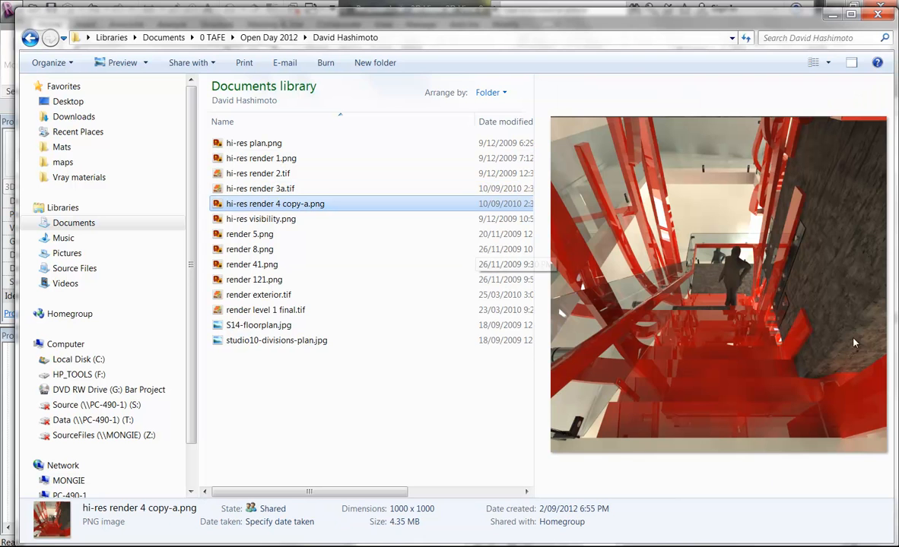
click(253, 219)
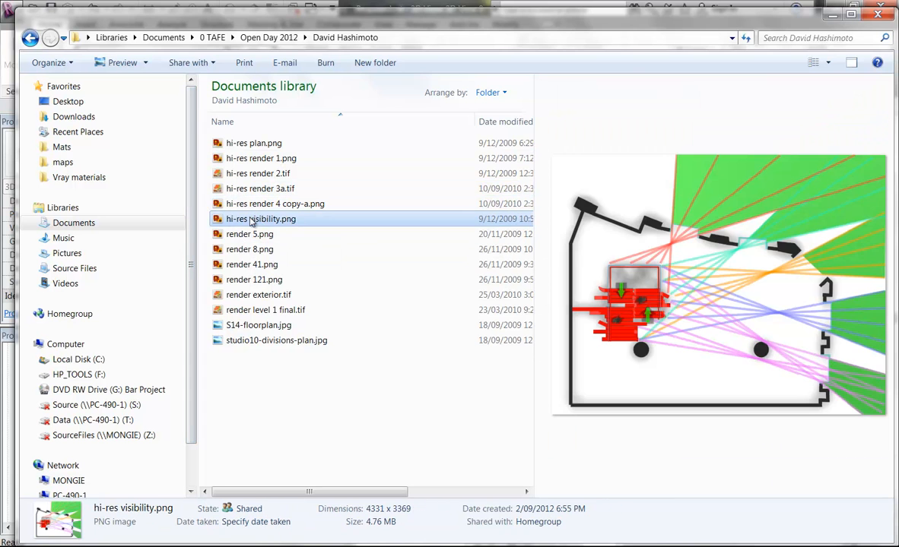
Preview render 5.png, render 8.png and render 41.png again, and return to hi-res render 3a.tif
click(232, 235)
click(229, 249)
click(238, 264)
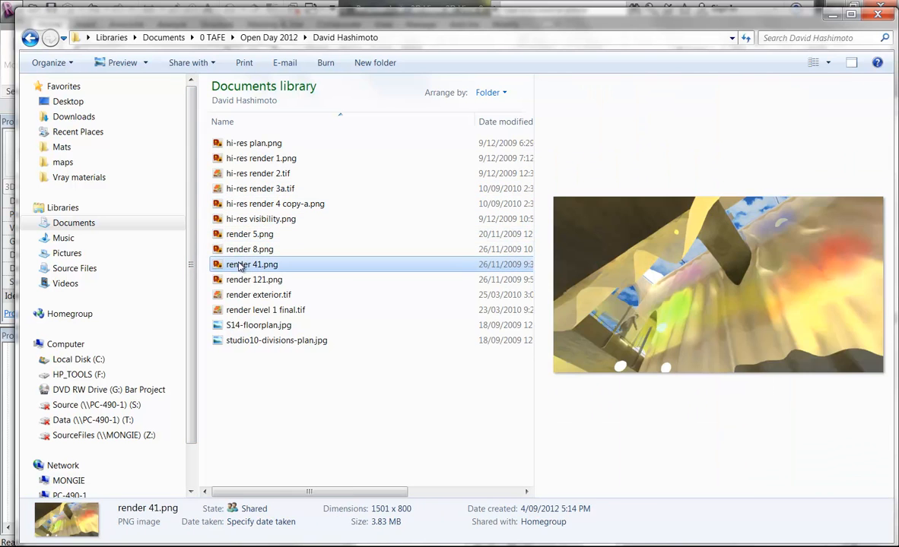
click(251, 188)
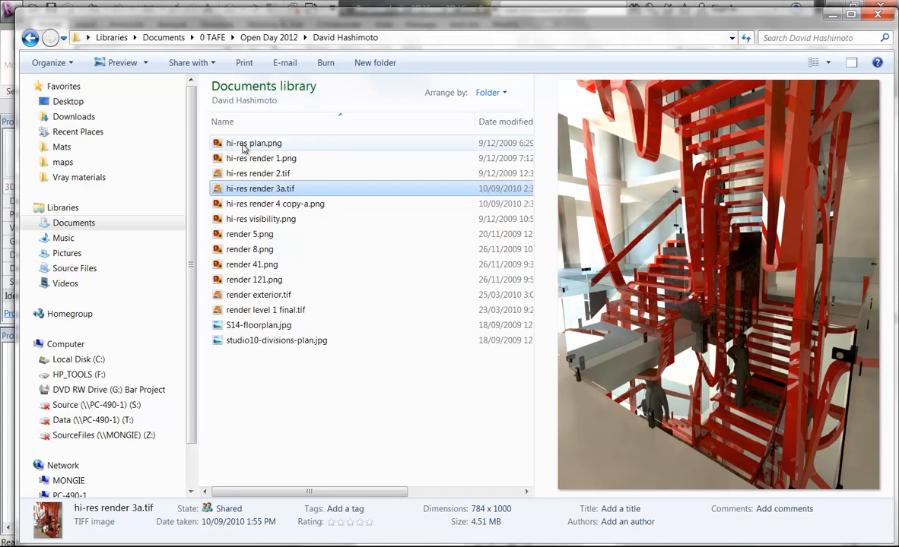
Compare hi-res plan.png, hi-res render 1.png, 2.tif, 3a.tif and 4 copy-a.png, and clear the file selection
mouse_move(244, 149)
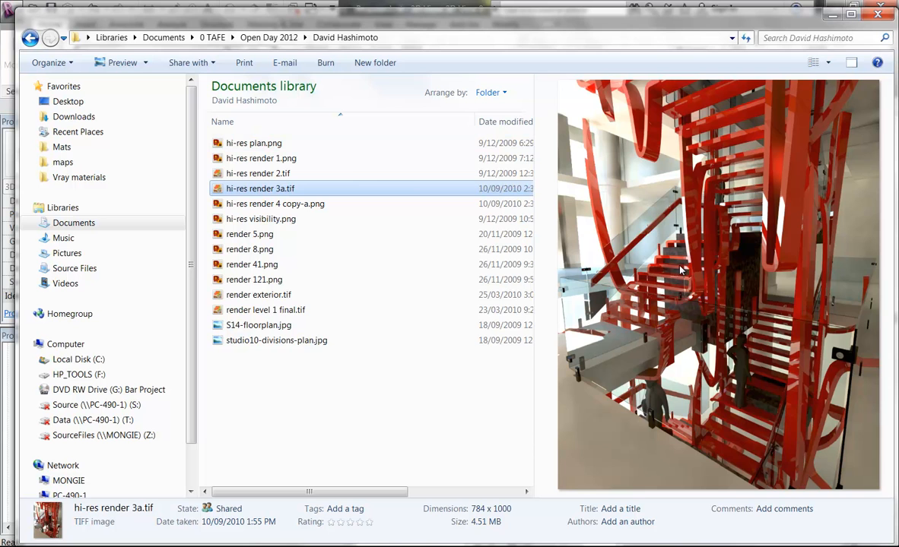
click(245, 149)
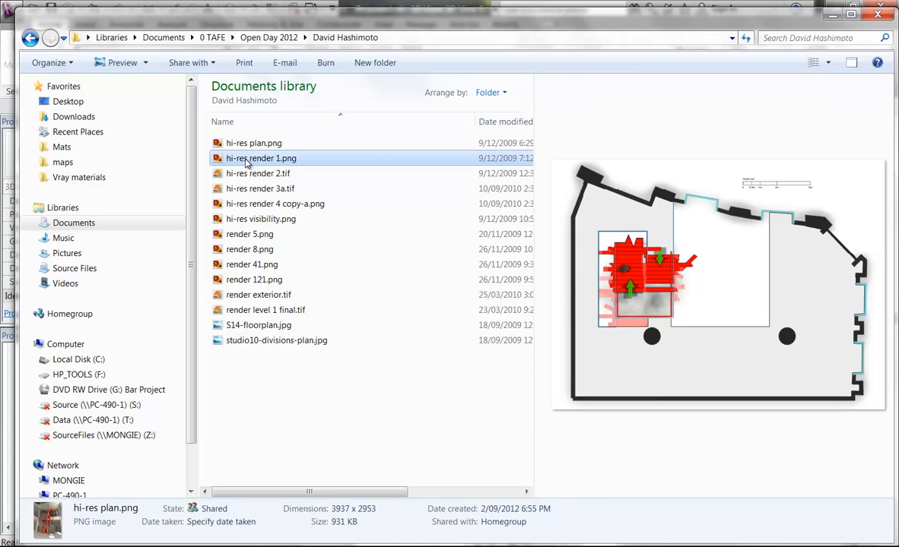
click(247, 159)
click(247, 174)
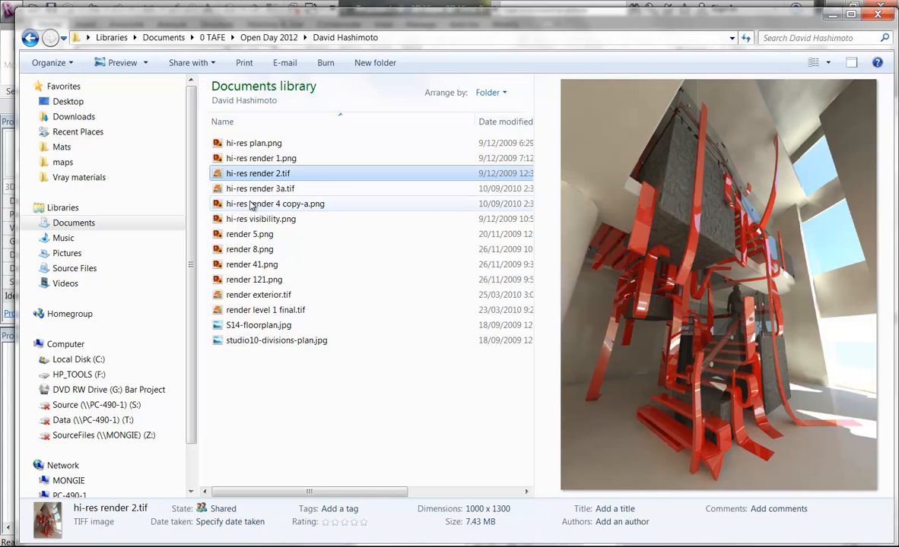
click(247, 188)
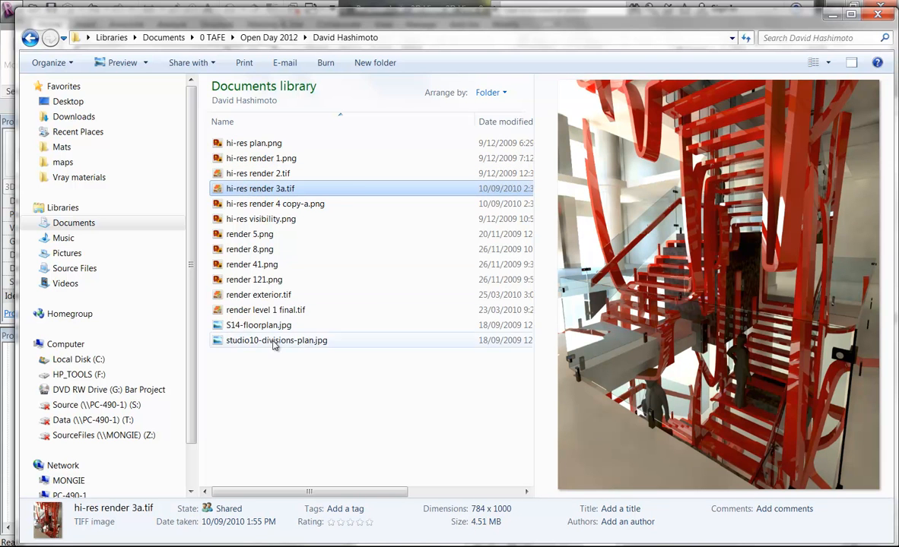
click(259, 207)
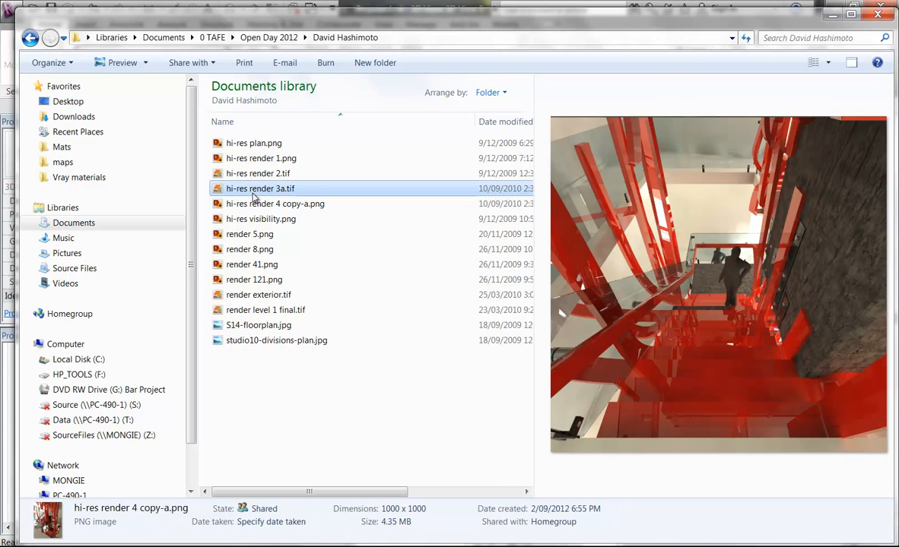
click(253, 193)
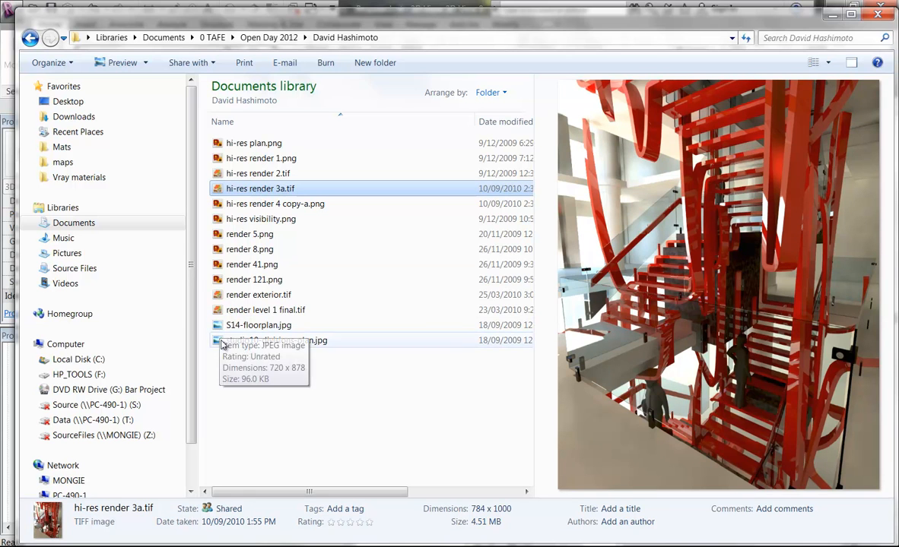
click(271, 385)
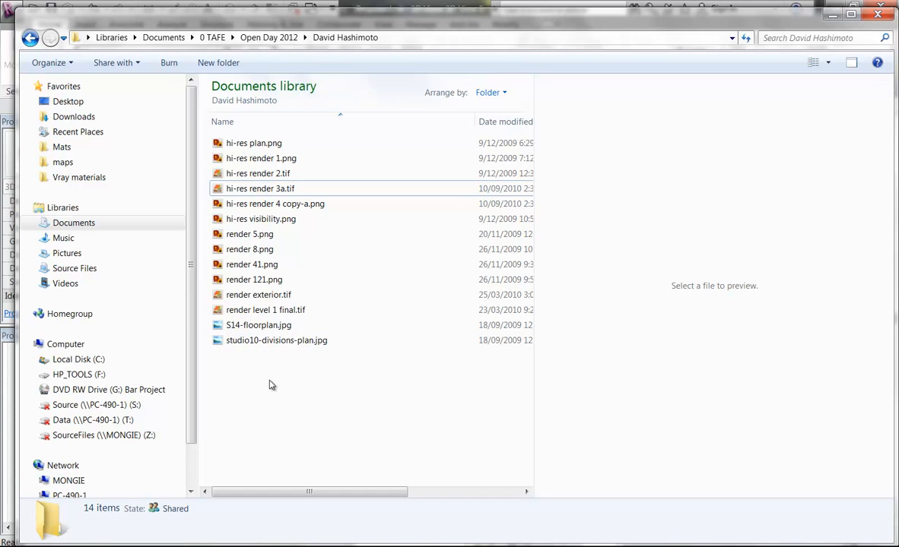
Return to Revit, accept the exposure settings with the white point at 6908.4, and close the Rendering dialog
click(832, 14)
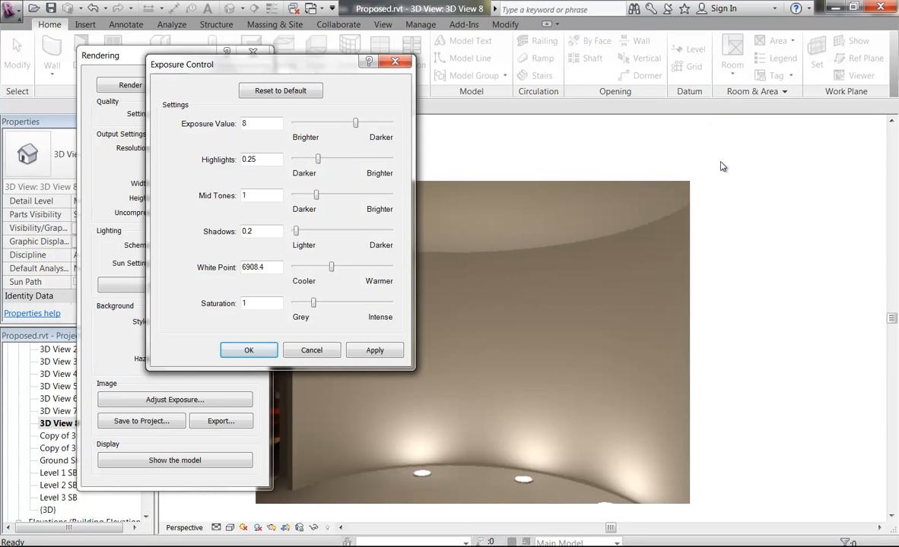
click(248, 351)
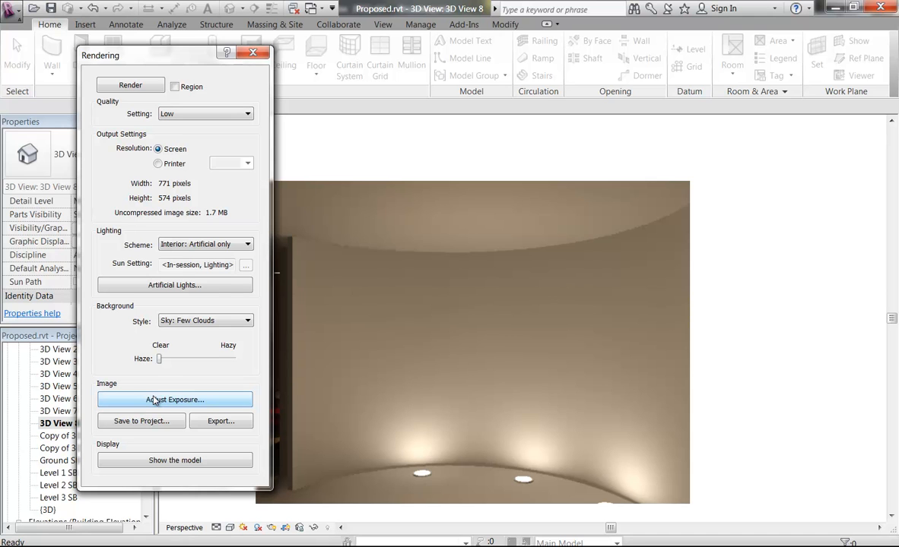
click(251, 52)
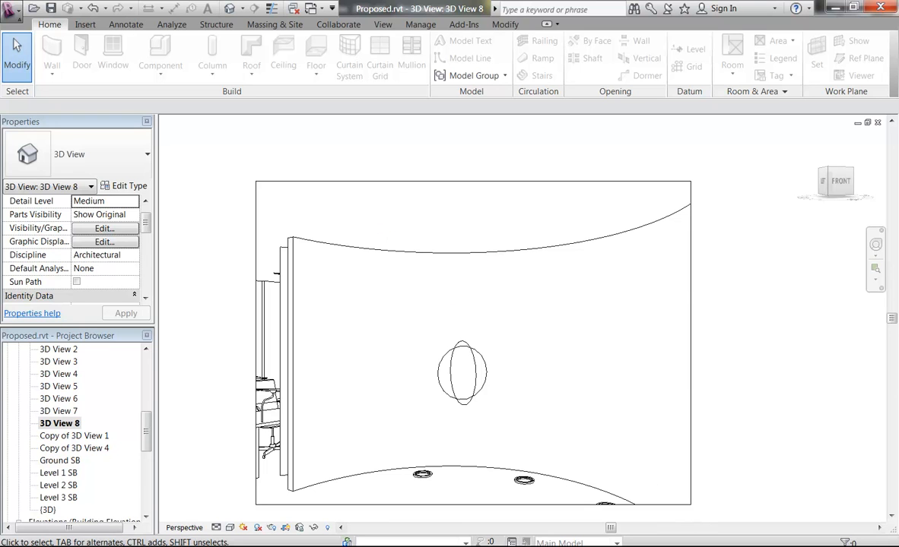
Open the camera view 3D View 7 and save the project
click(677, 546)
double_click(59, 411)
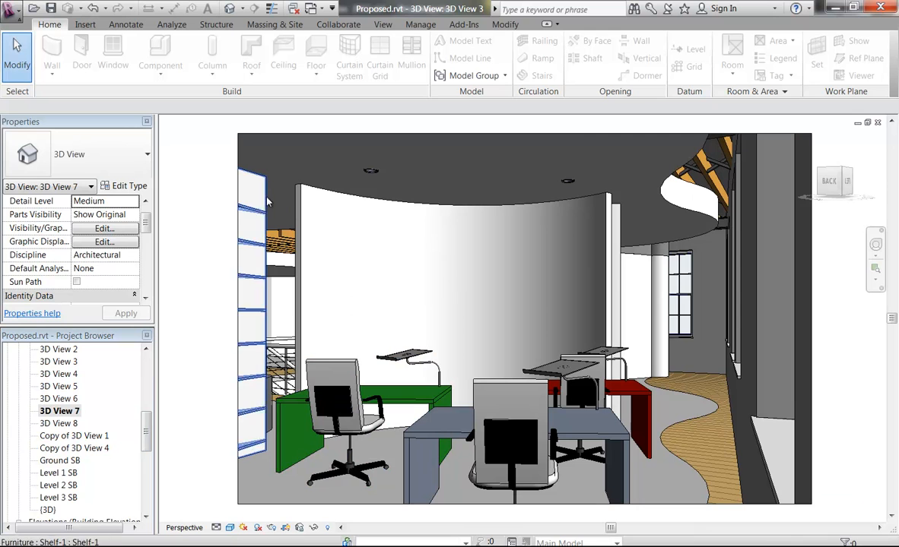
click(52, 9)
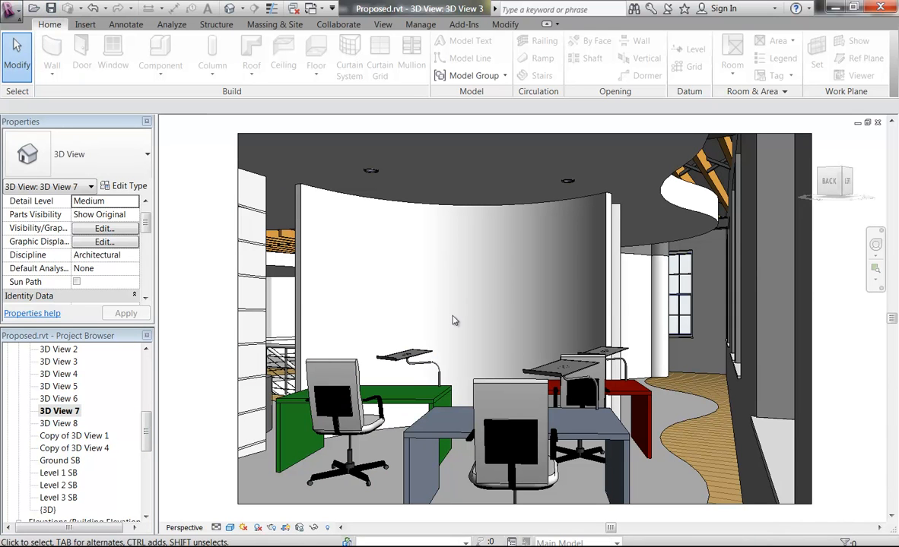
click(300, 528)
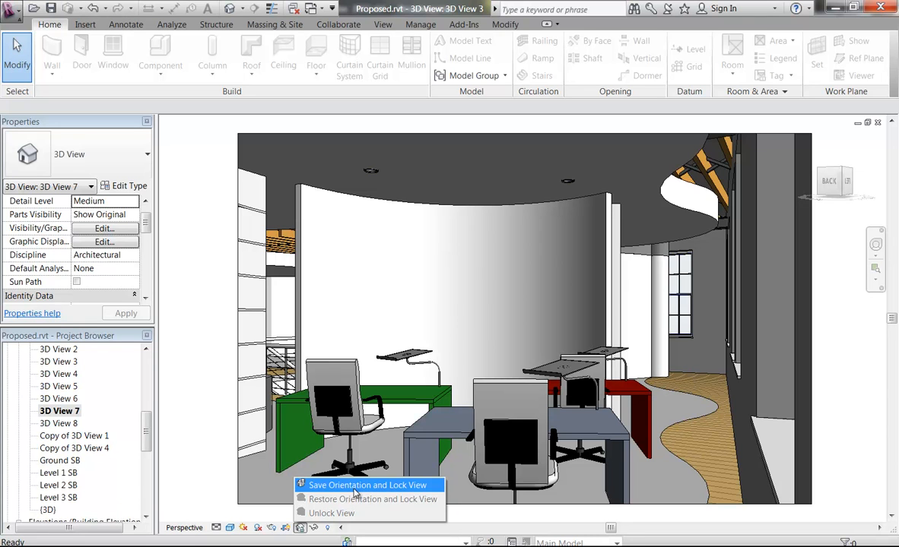
click(441, 292)
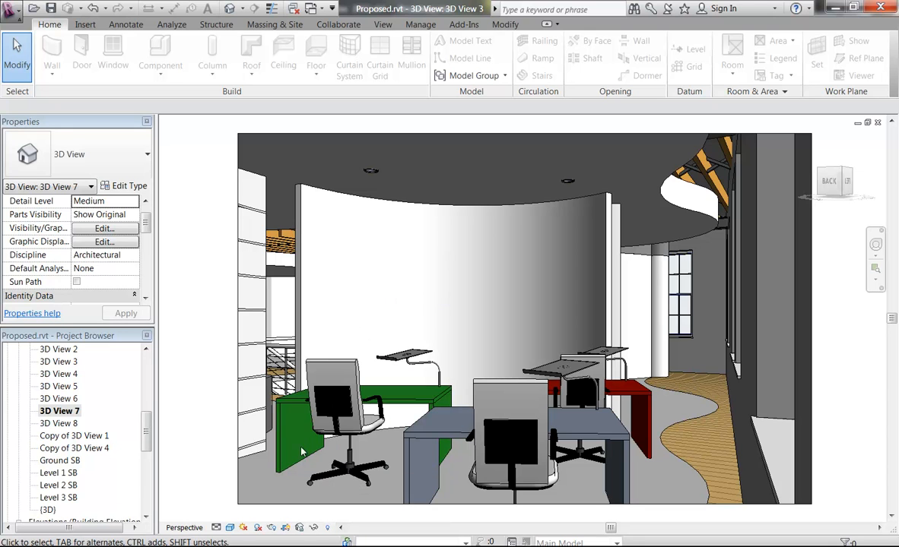
click(302, 528)
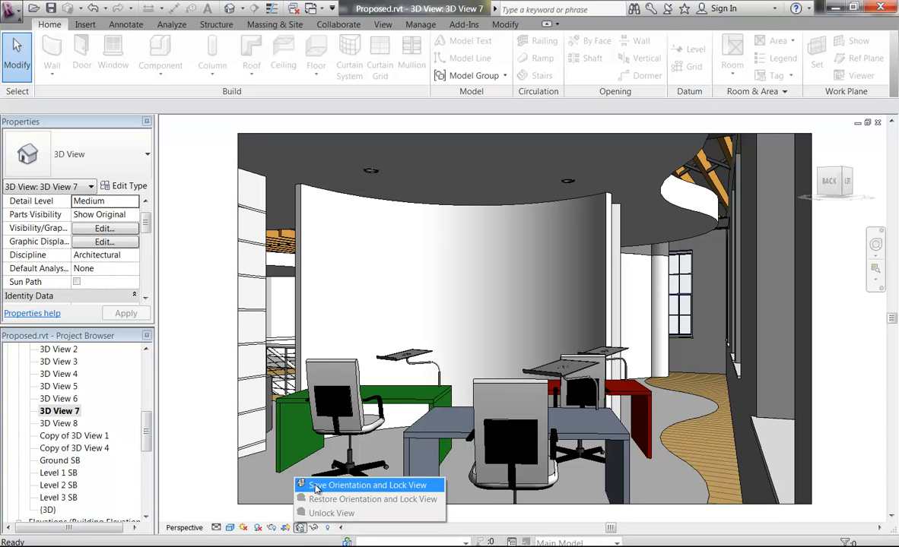
click(386, 391)
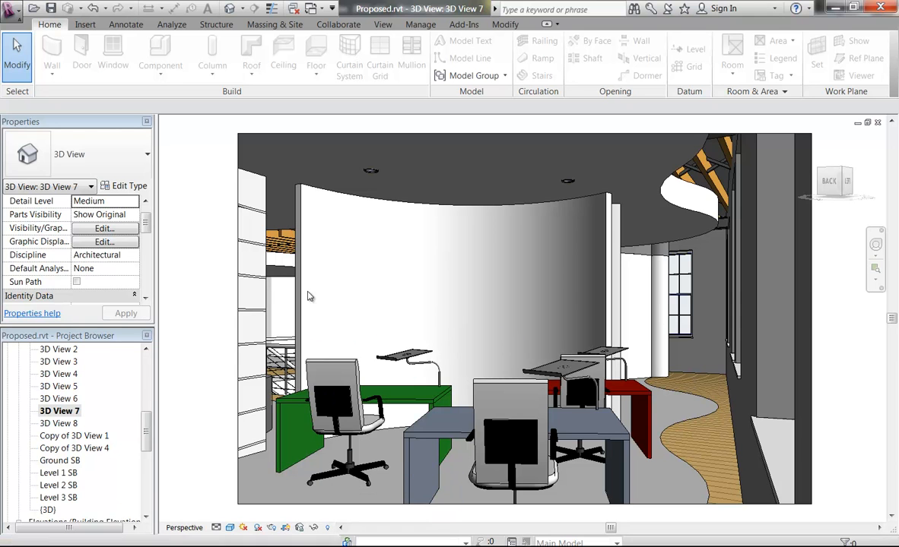
Save the orientation of 3D View 7 and lock the view
mouse_move(146, 414)
mouse_down()
mouse_move(147, 399)
mouse_move(146, 426)
mouse_up()
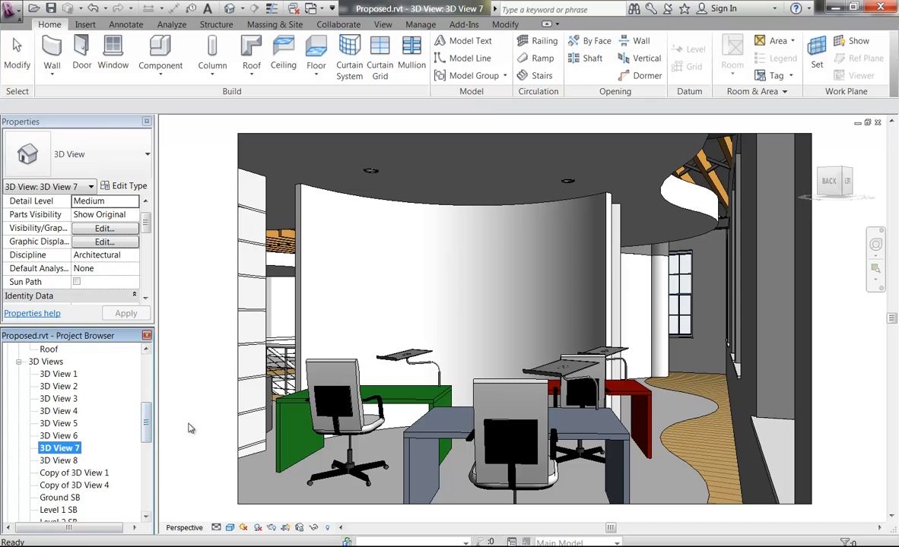
click(299, 528)
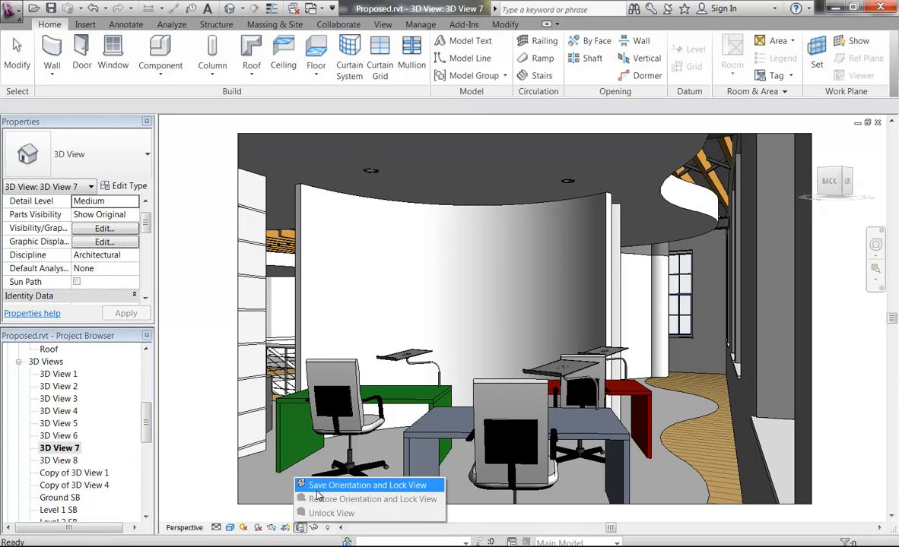
click(317, 490)
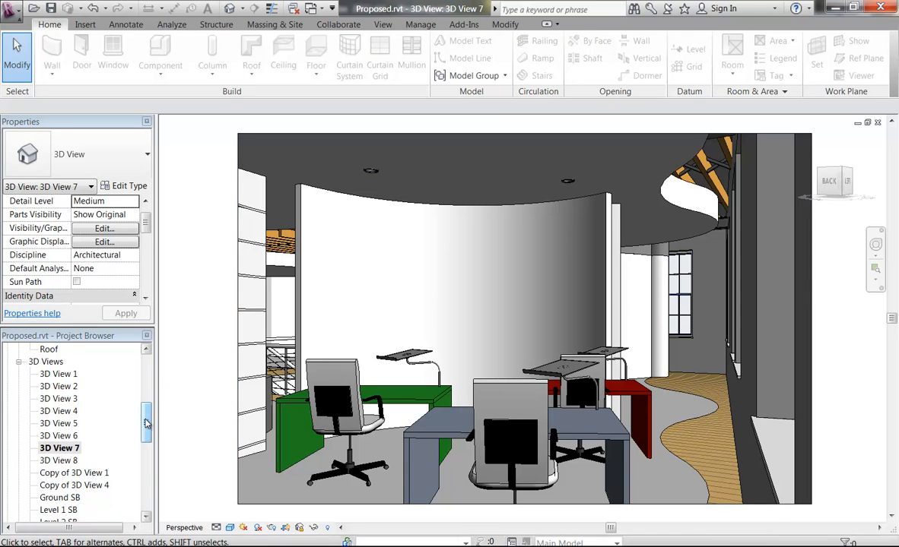
Open the Level 1 SB 3D view and orient it to the isometric view from the top-back-left corner
drag(148, 416, 146, 444)
double_click(58, 424)
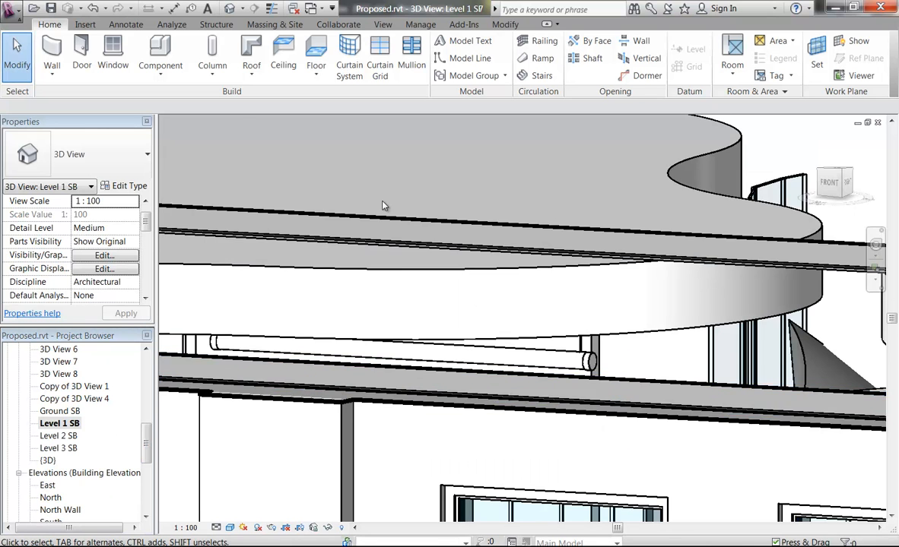
scroll(383, 202, down, 3)
scroll(398, 222, down, 3)
click(277, 276)
shift+middle_drag(524, 368, 671, 340)
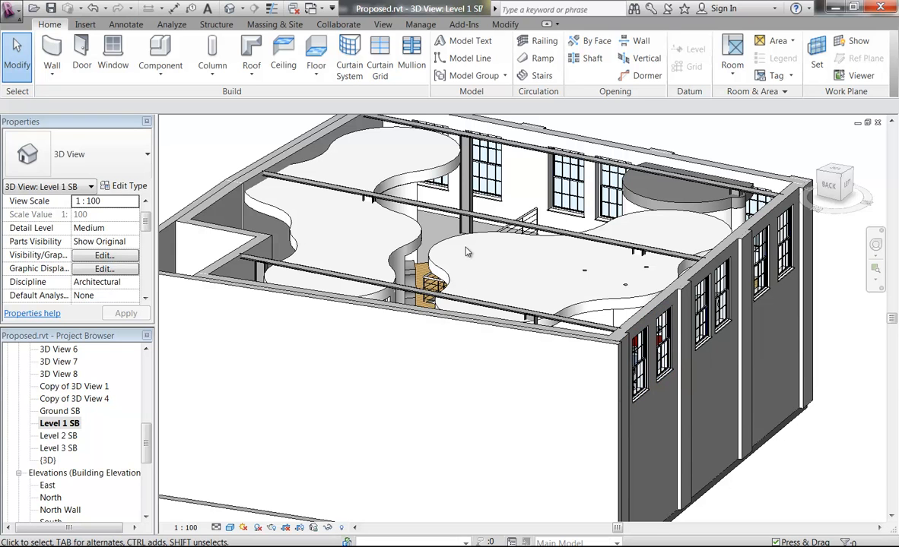
click(840, 178)
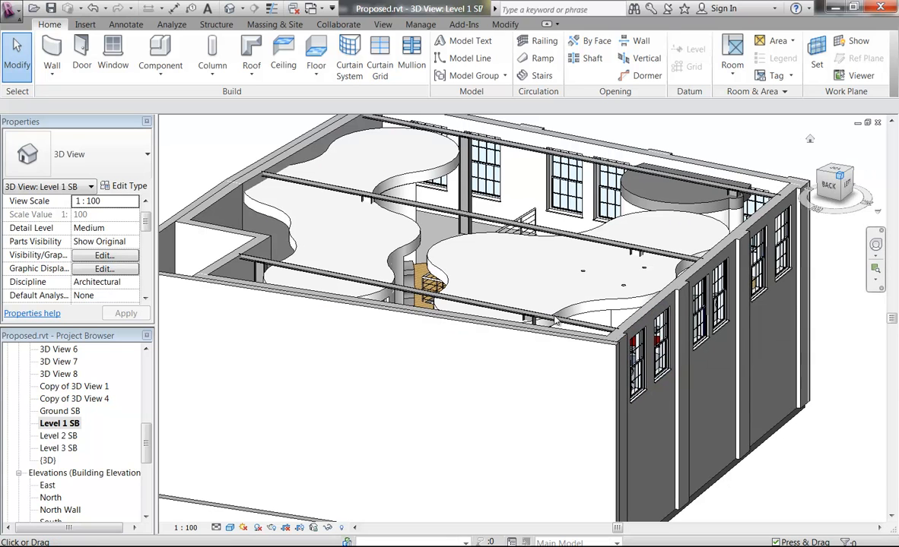
scroll(420, 411, down, 3)
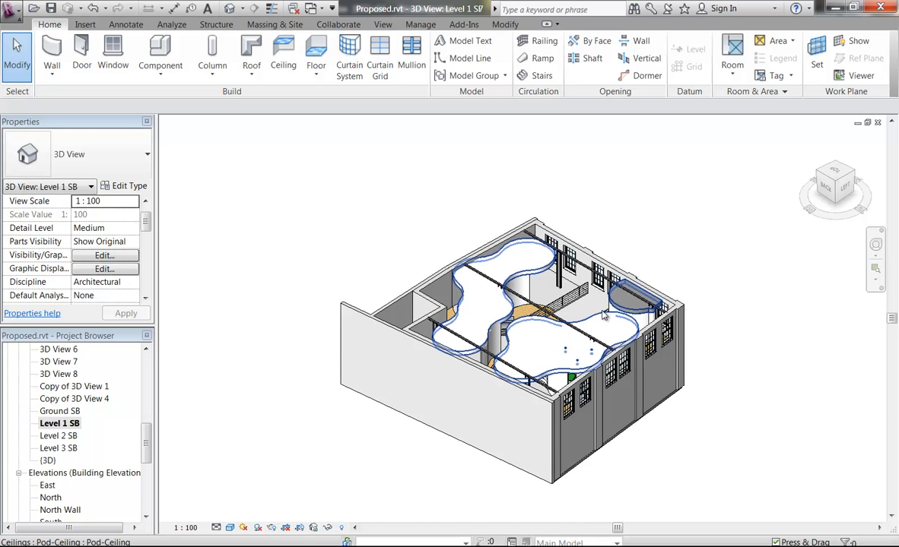
Return Level 1 SB to the top-back-left isometric view after orbiting it, then save the orientation and lock the view
shift+middle_drag(403, 254, 306, 259)
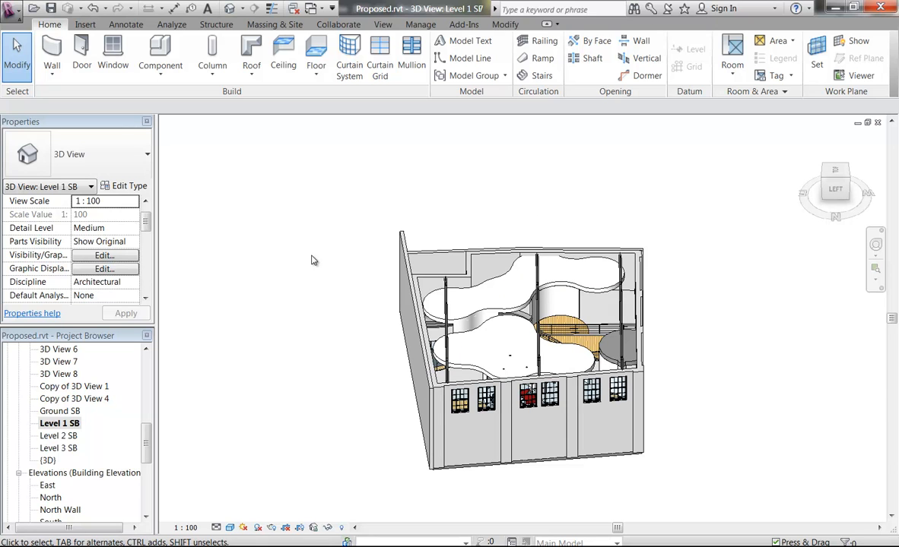
click(825, 181)
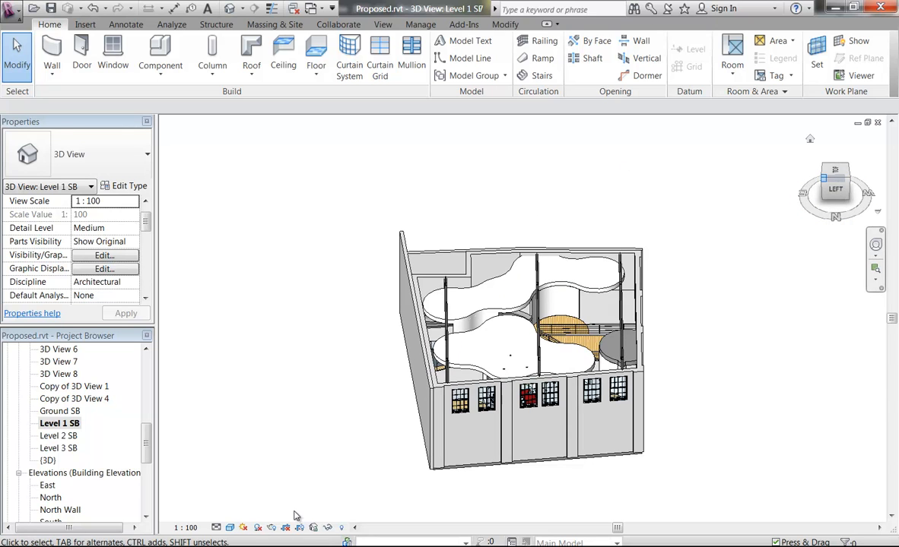
click(314, 528)
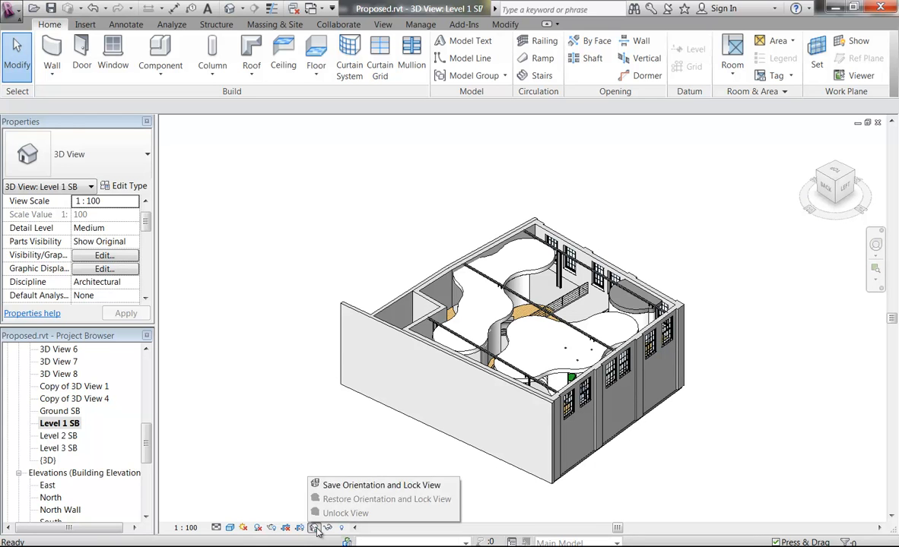
click(339, 486)
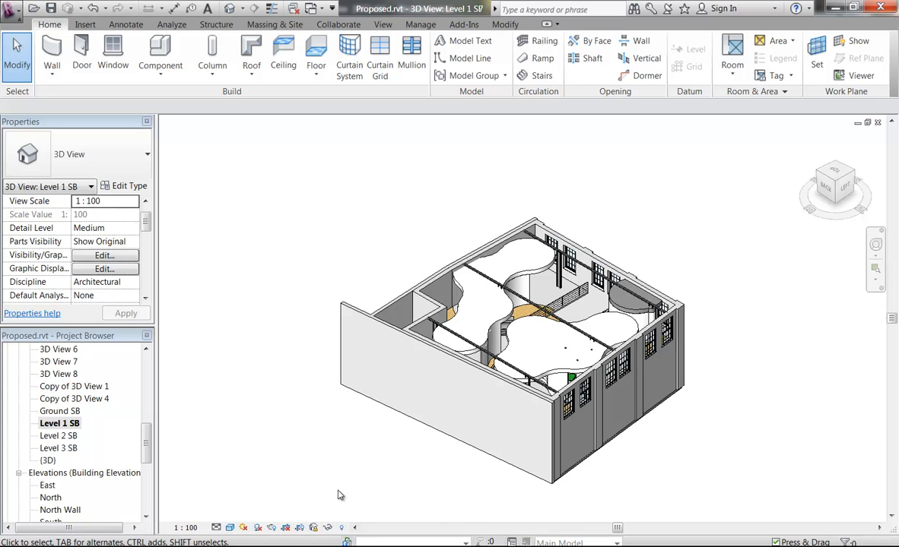
Reopen the 3D View 7 camera view, check its lock options, and save the project
double_click(55, 374)
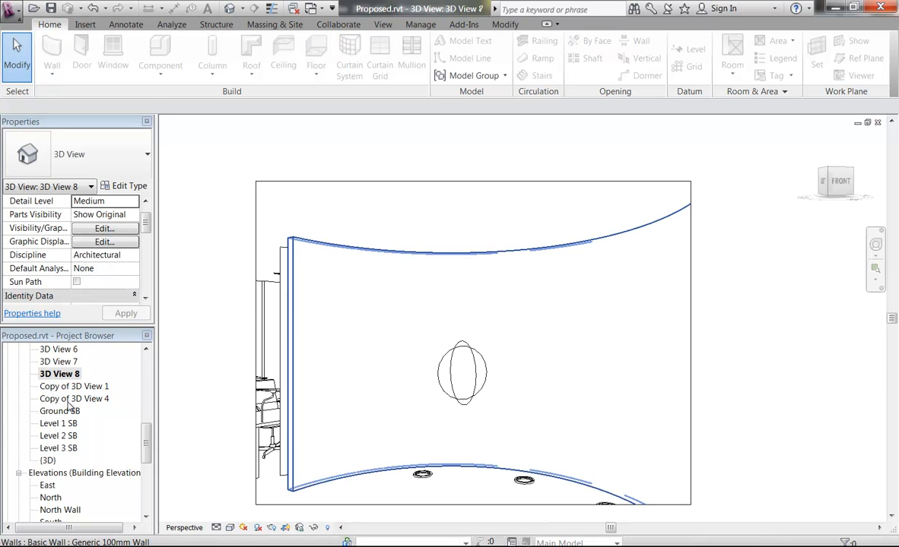
double_click(57, 363)
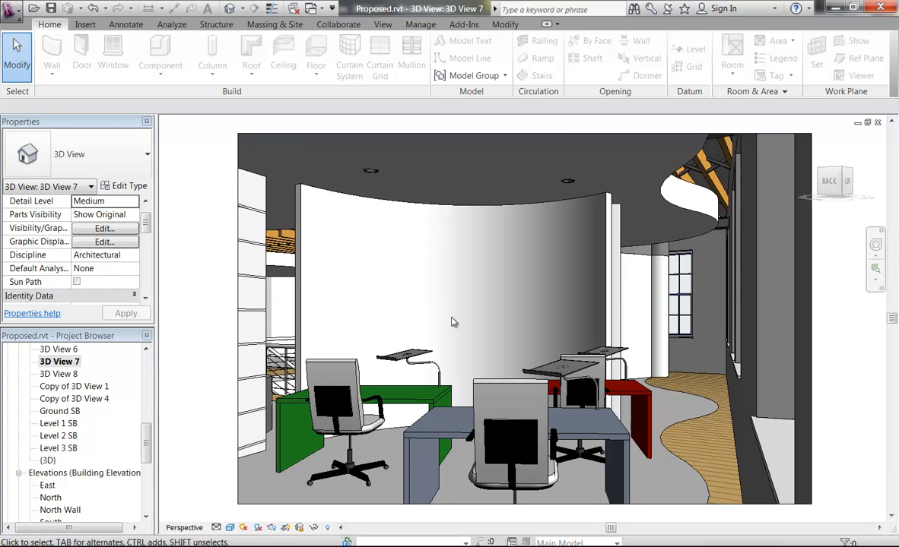
click(299, 528)
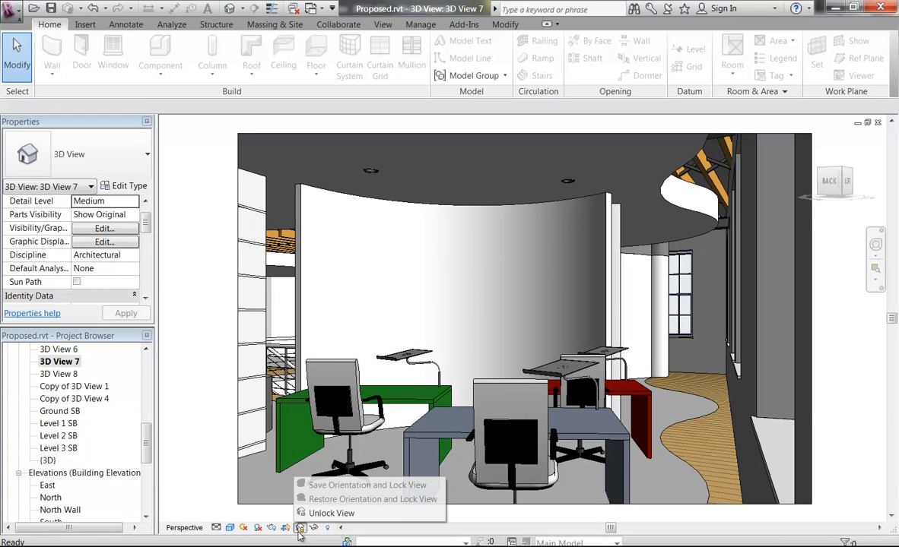
click(371, 307)
click(50, 9)
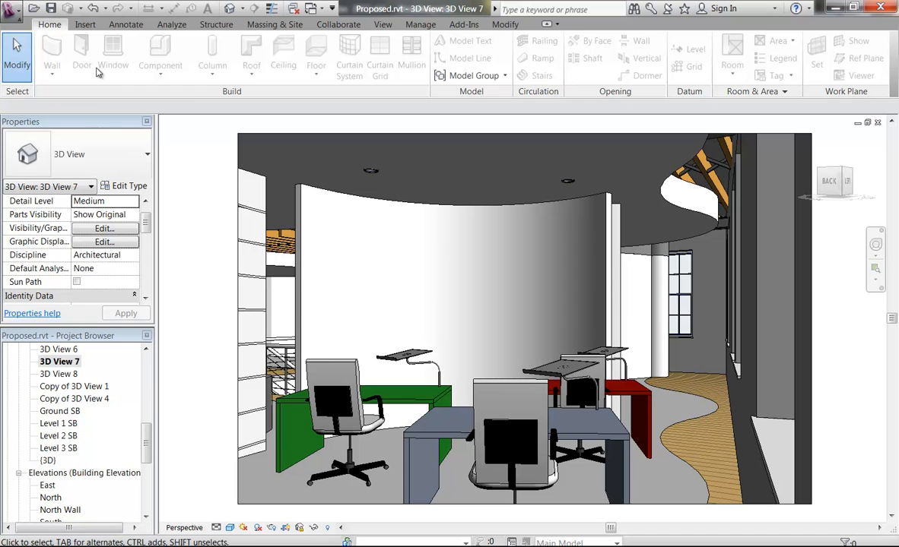
Export 3D View 7 as FBX to the import folder in 3ds Max Files, overwriting Proposed-3DView-Copyof3DView4.fbx
click(6, 12)
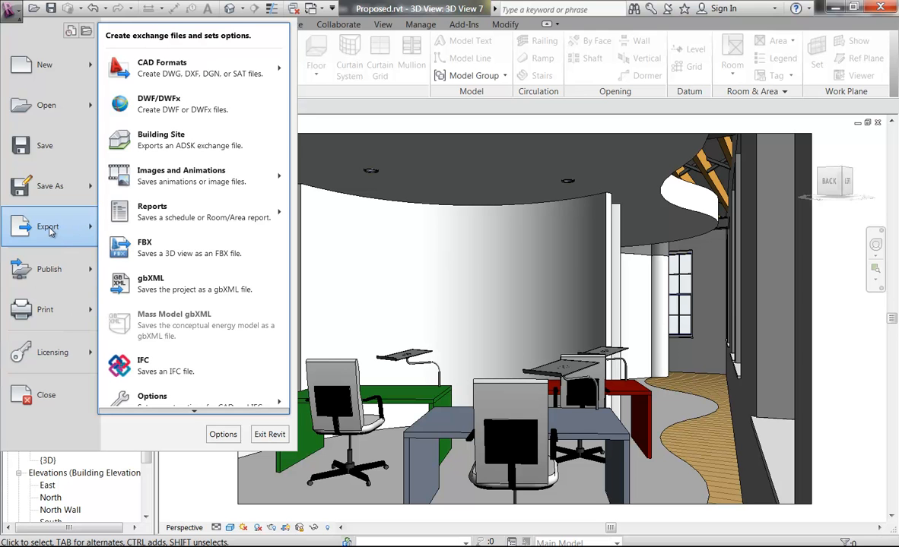
click(144, 243)
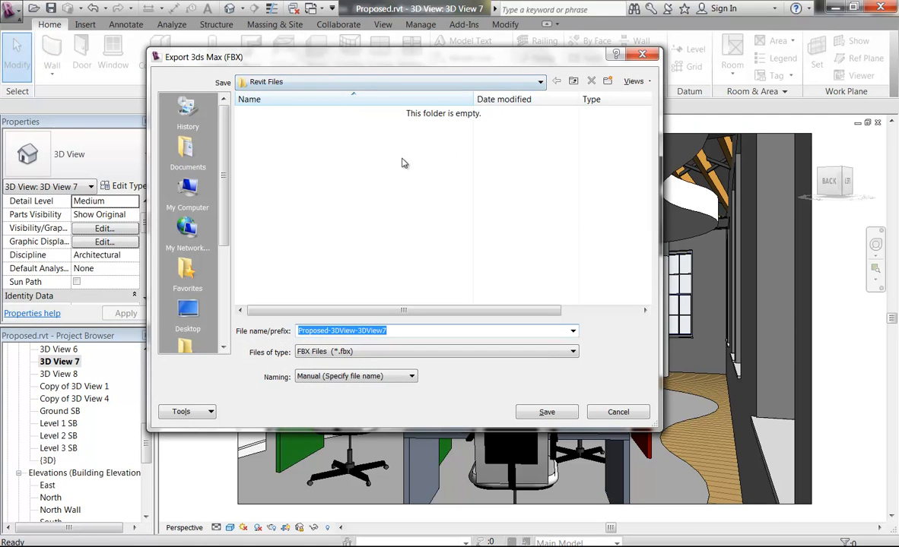
click(573, 81)
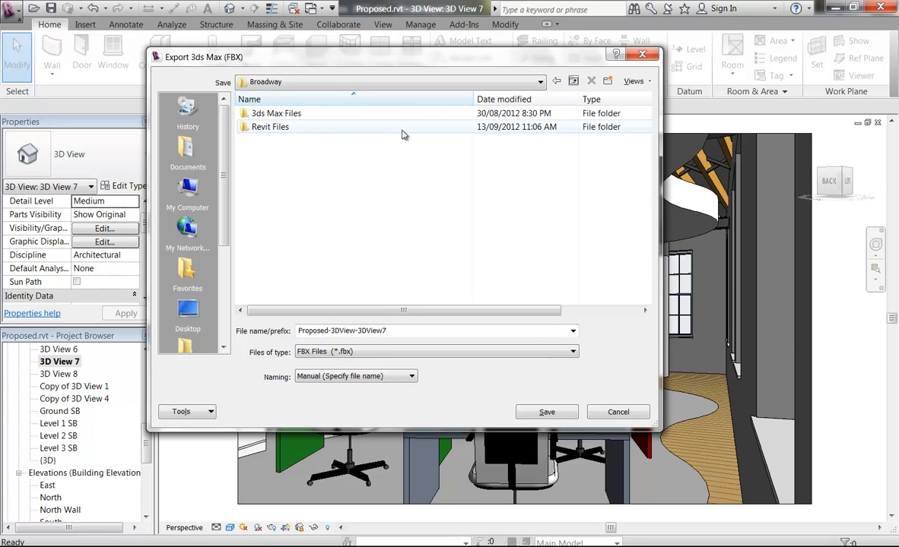
double_click(274, 117)
double_click(263, 180)
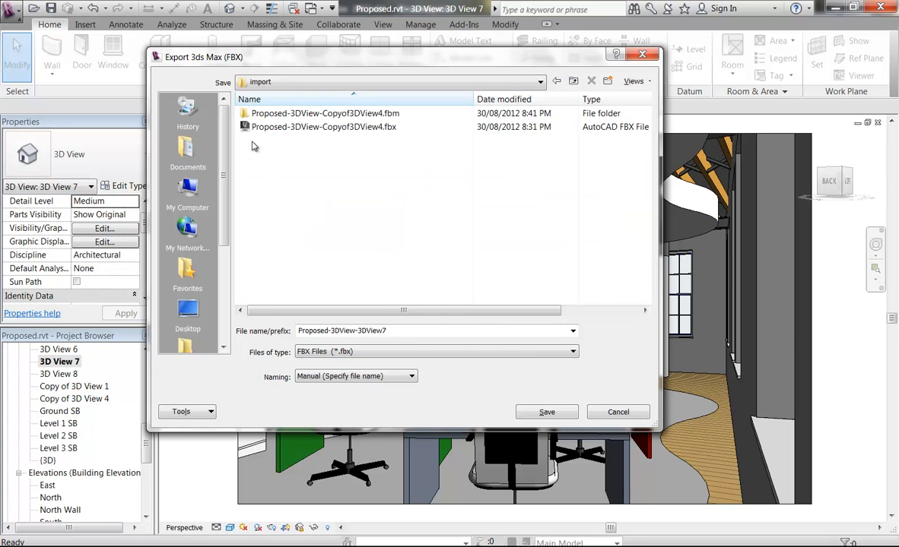
click(296, 131)
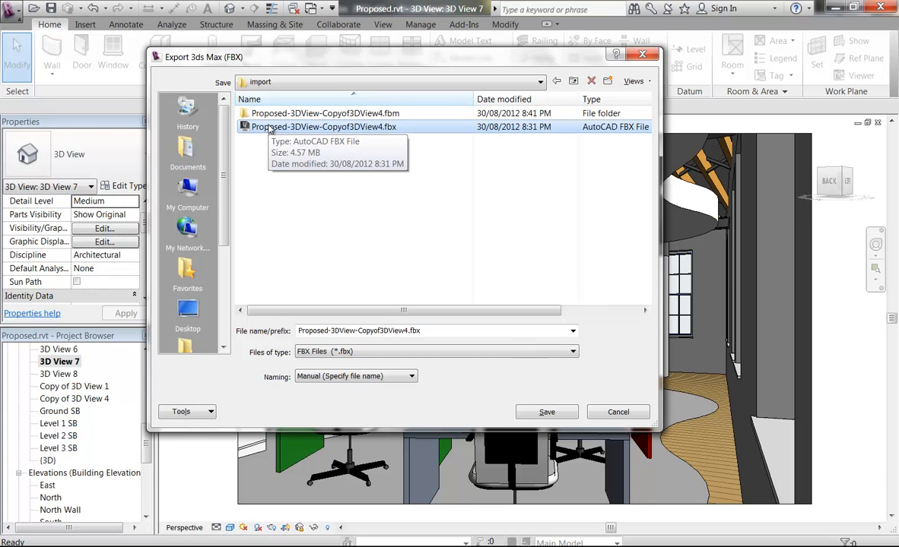
click(548, 413)
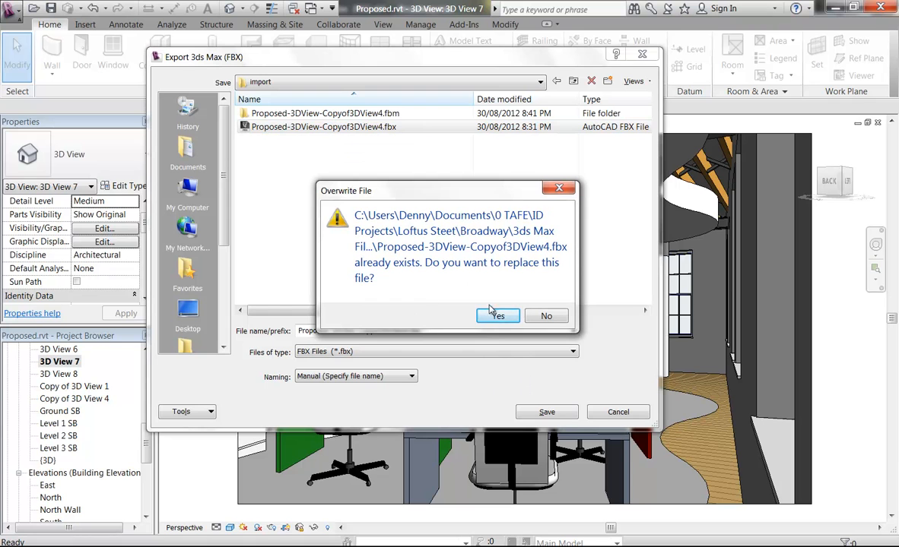
click(495, 317)
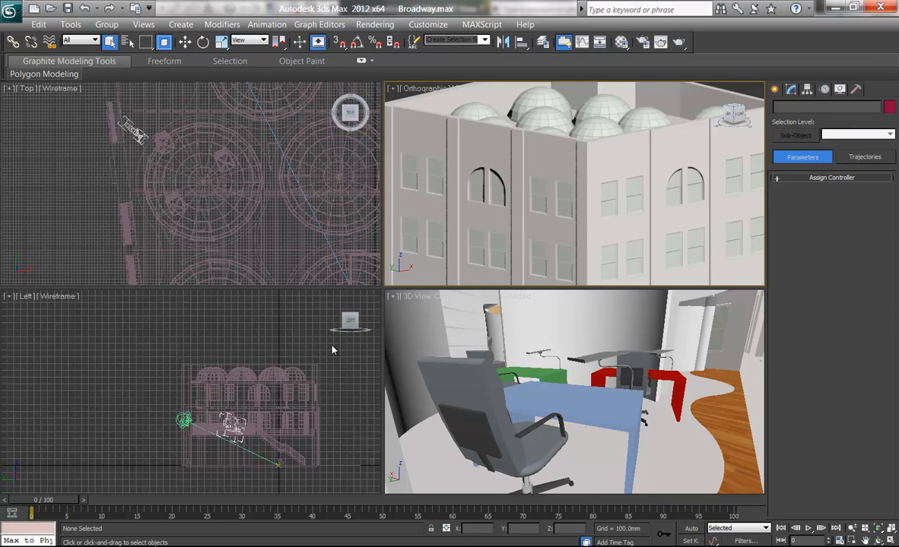
Switch to 3ds Max, activate the camera viewport, and show the linked files in the File Link Manager
right_click(461, 364)
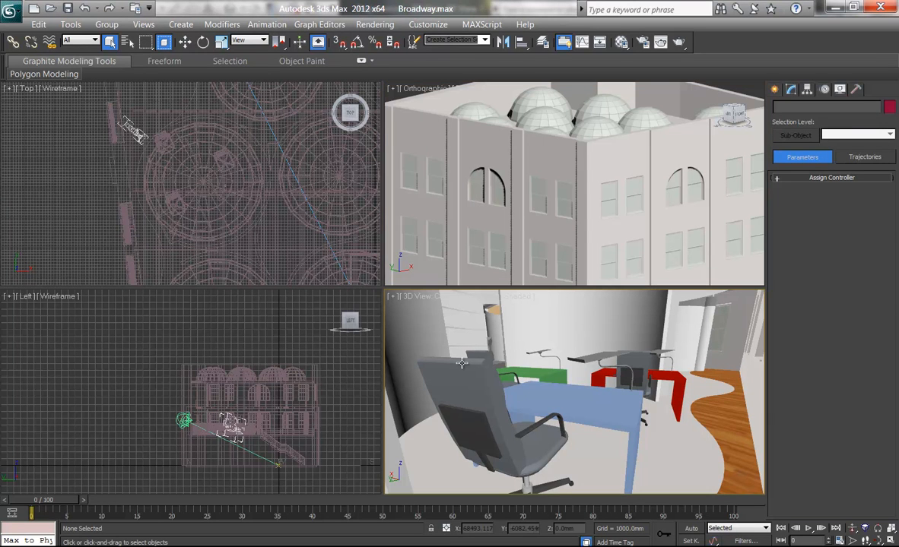
click(10, 11)
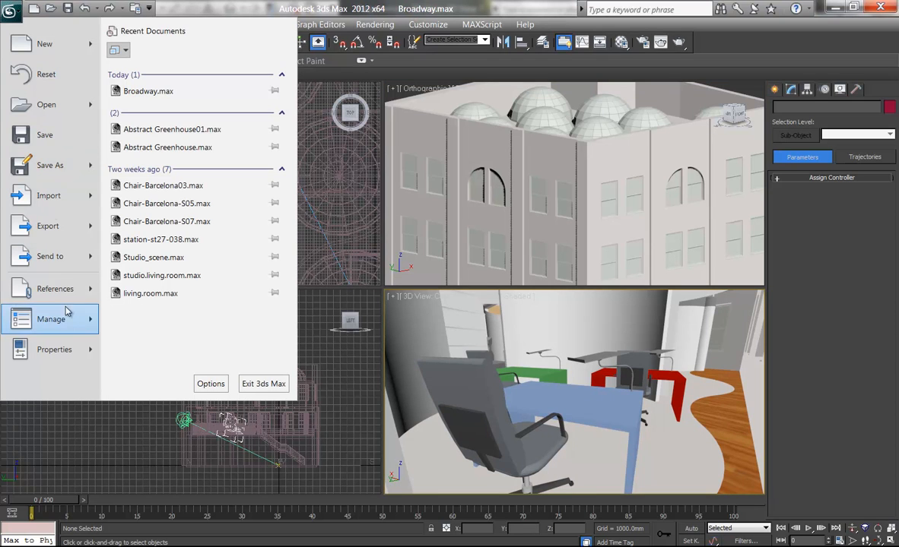
mouse_move(64, 290)
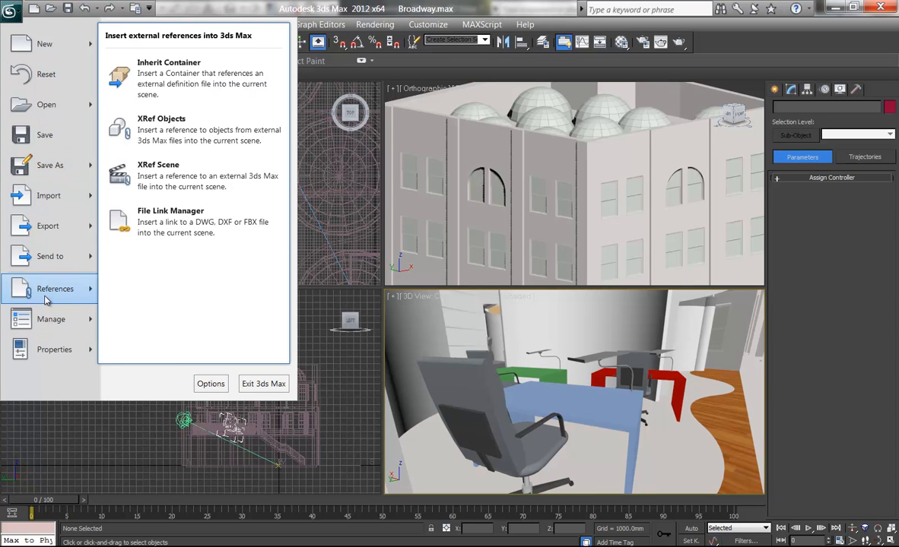
click(158, 236)
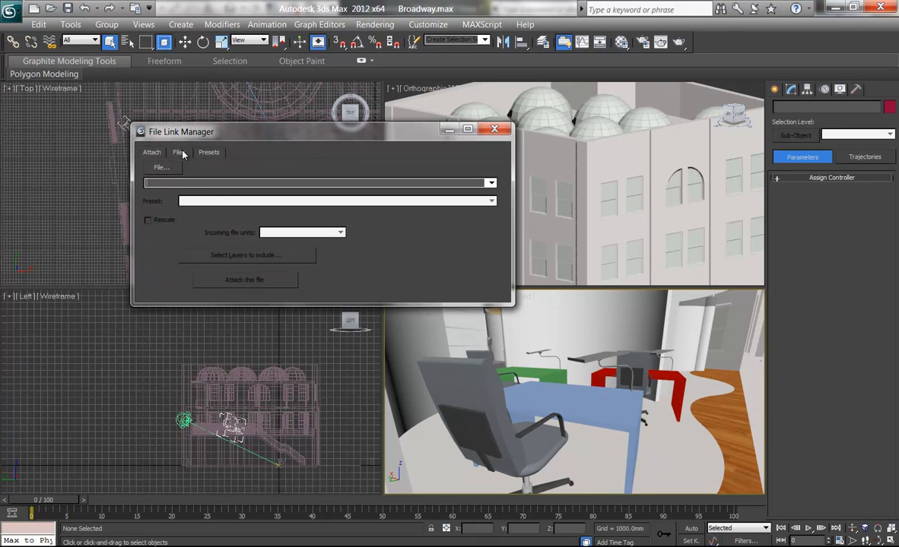
click(181, 153)
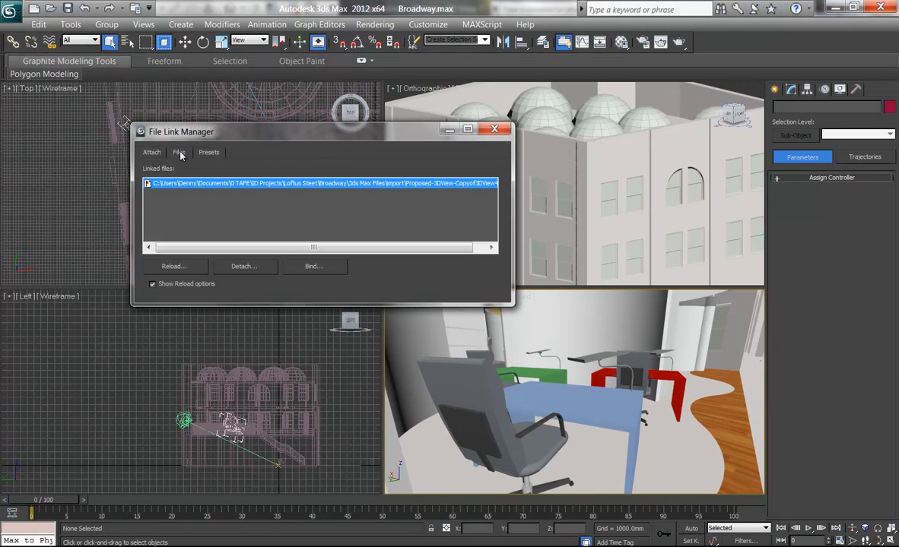
Start reloading the linked FBX with Use Scene Material Definitions and Use Scene Material Assignments on Reload enabled, moving the settings dialog aside
click(179, 269)
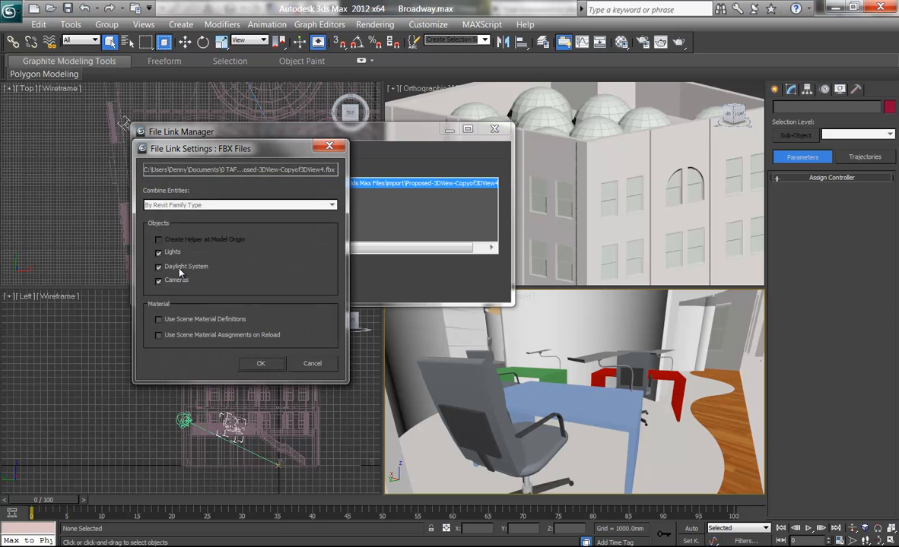
click(159, 320)
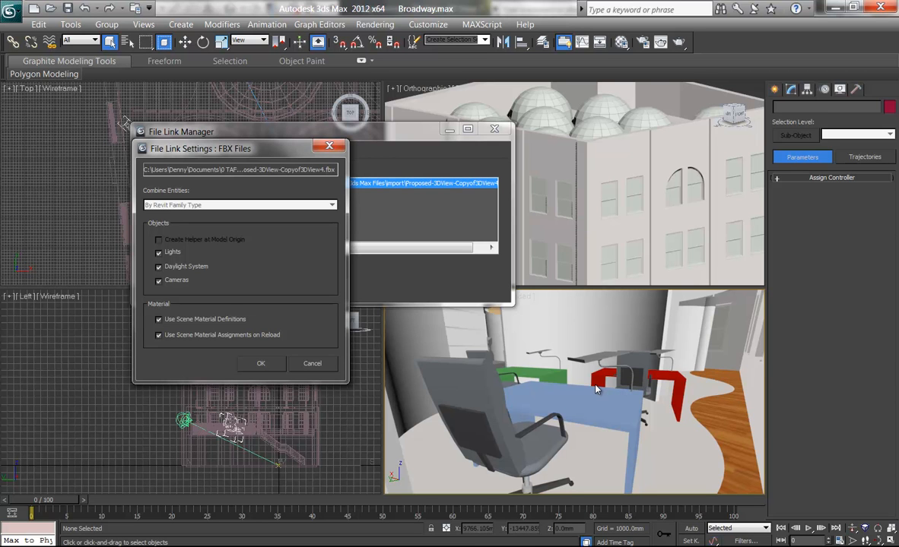
drag(270, 149, 637, 81)
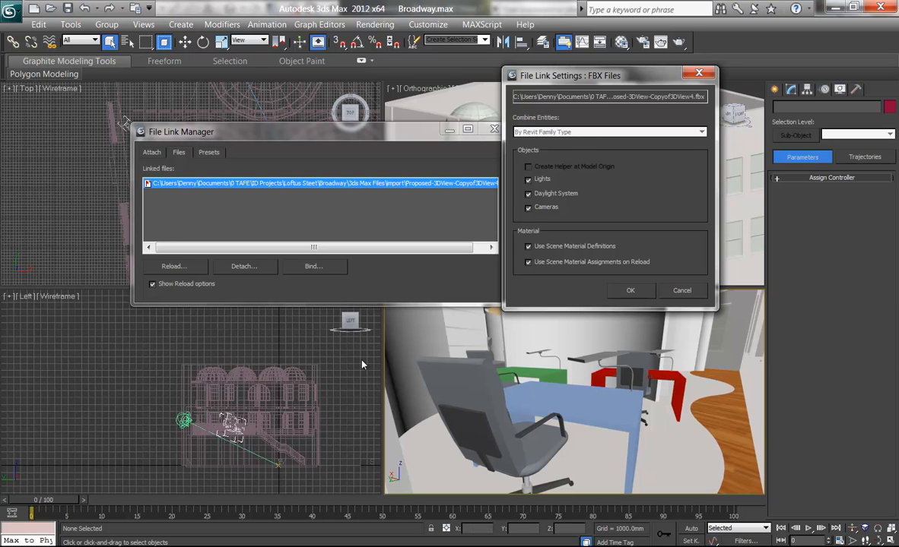
Accept the FBX link settings combined by Revit Family Type and close the File Link Manager
click(631, 290)
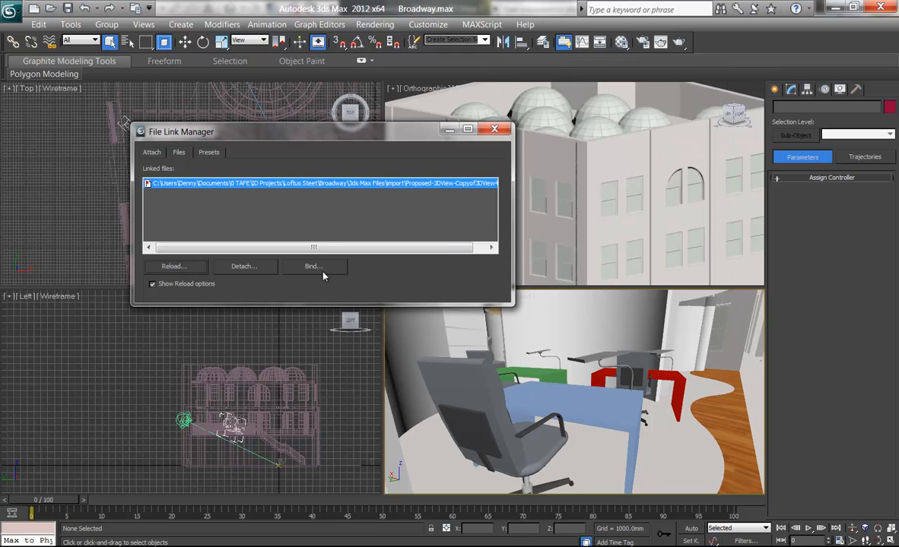
click(494, 128)
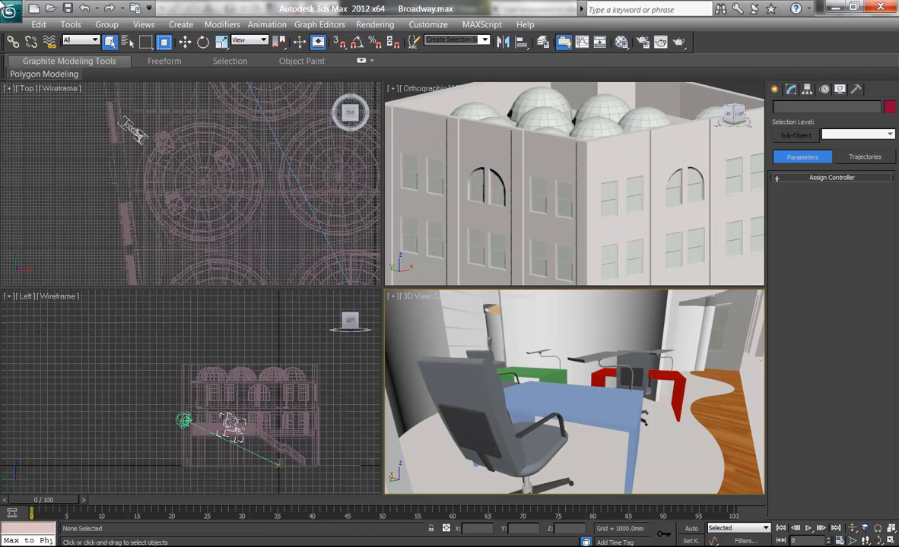
Reload the linked FBX file through the File Link Manager, keeping Use Scene Material Definitions and Use Scene Material Assignments on Reload enabled
click(9, 9)
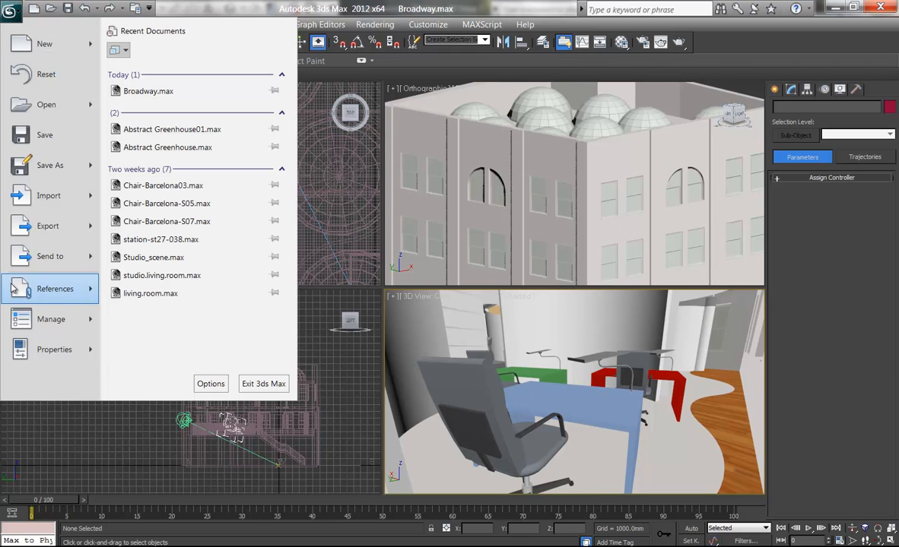
mouse_move(13, 281)
click(181, 237)
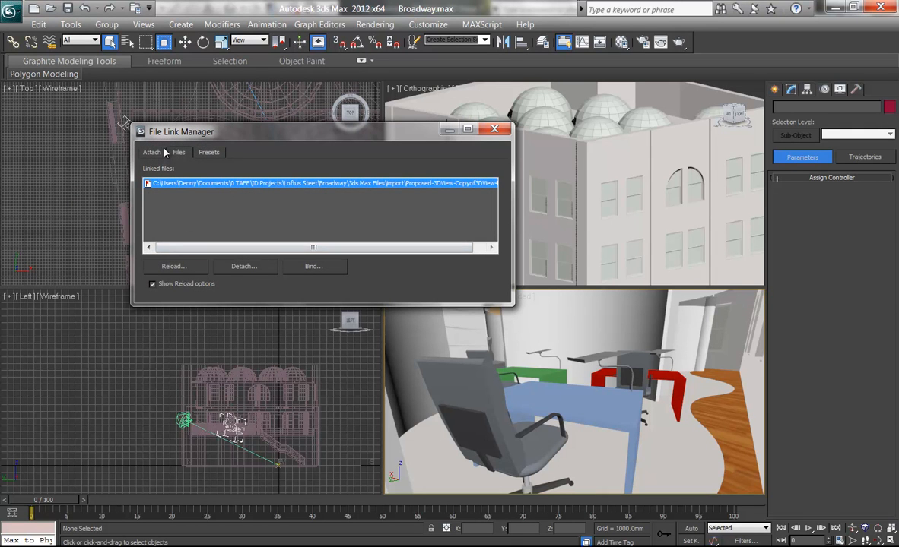
click(152, 152)
click(179, 153)
click(176, 265)
click(159, 319)
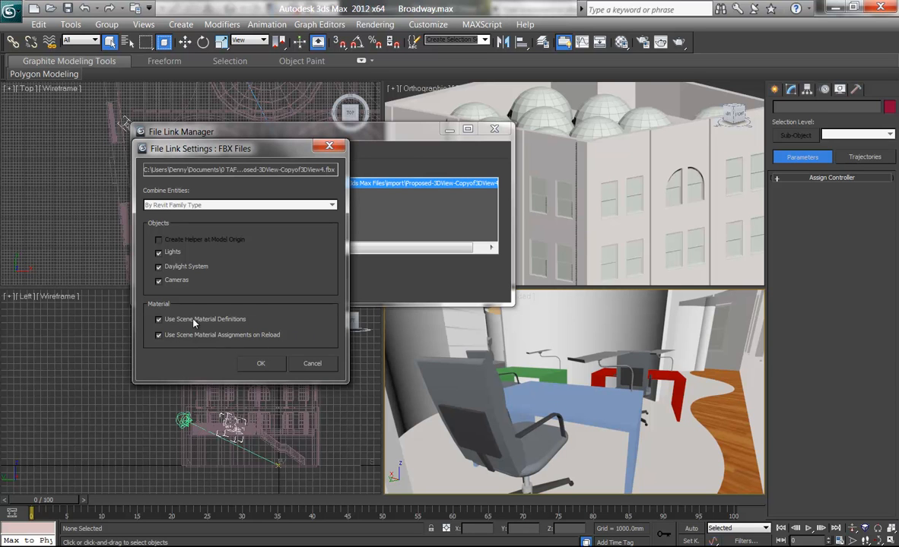
click(258, 363)
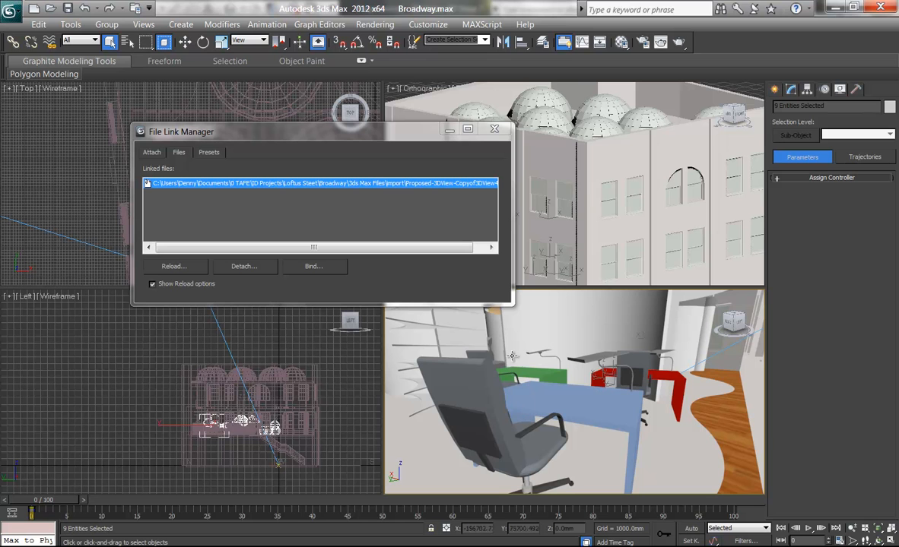
click(494, 129)
Try to switch the interior perspective viewport to the camera 3D View: 3D View 7
right_click(528, 388)
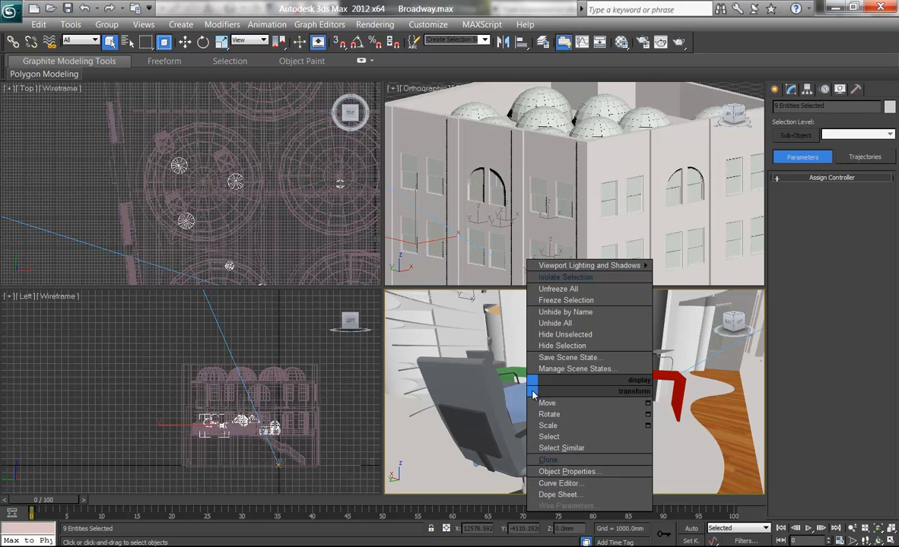
click(423, 300)
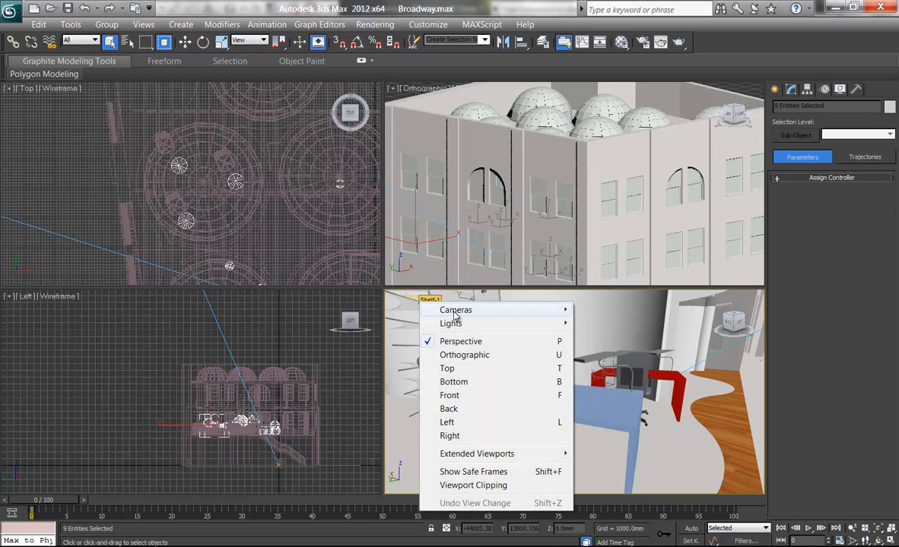
mouse_move(530, 310)
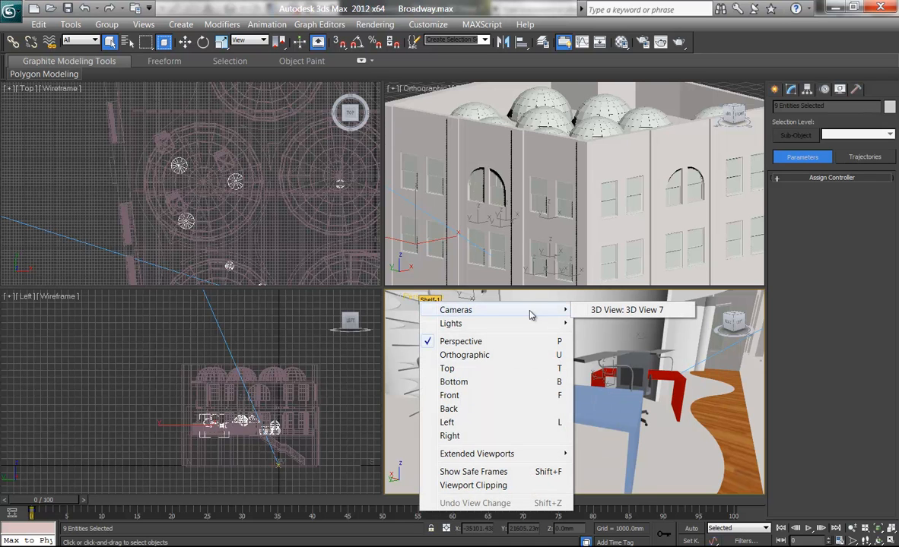
click(608, 315)
right_click(603, 423)
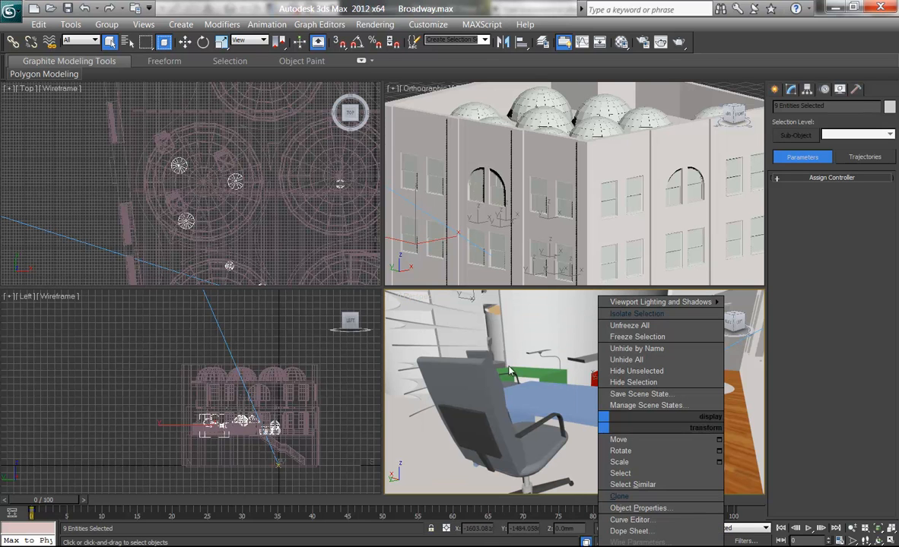
click(425, 296)
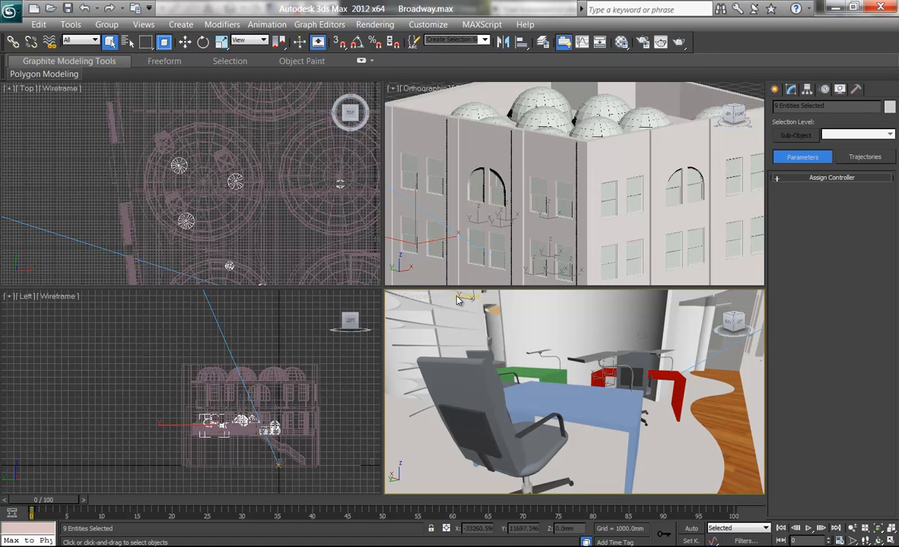
Toggle the perspective viewport between shaded and wireframe display, leaving it in wireframe
key(F3)
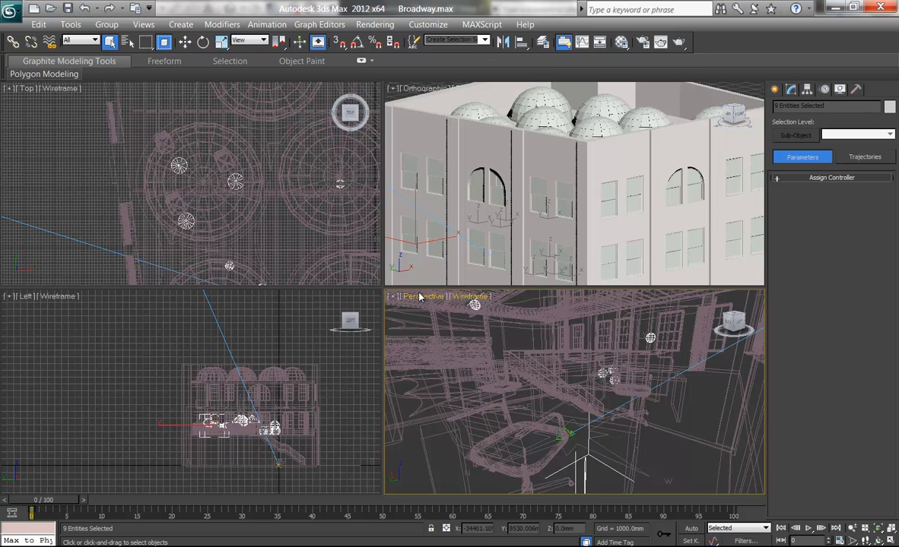
key(F3)
key(F3)
key(F3)
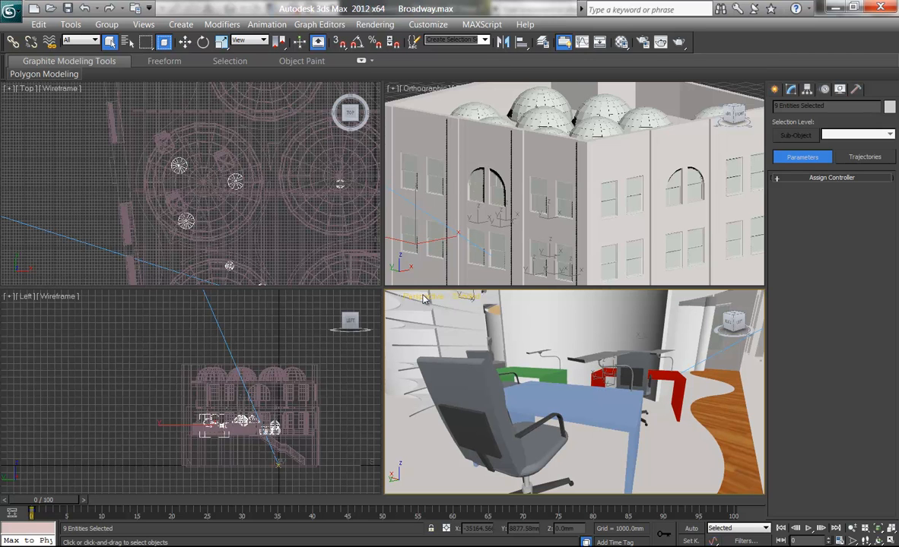
key(F3)
key(F3)
key(F3)
key(F3)
key(F3)
Set the perspective viewport to the camera 3D View: 3D View 7 and return it to shaded display
click(424, 297)
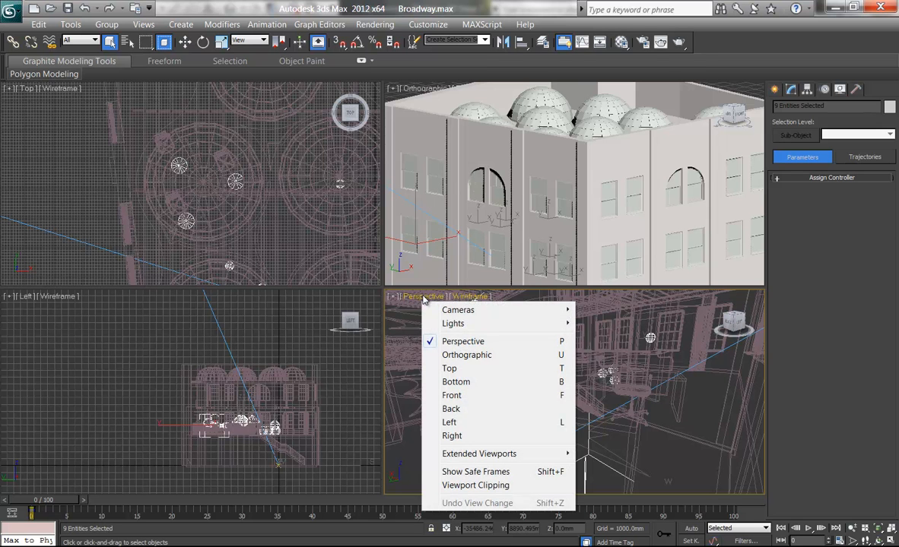
mouse_move(456, 310)
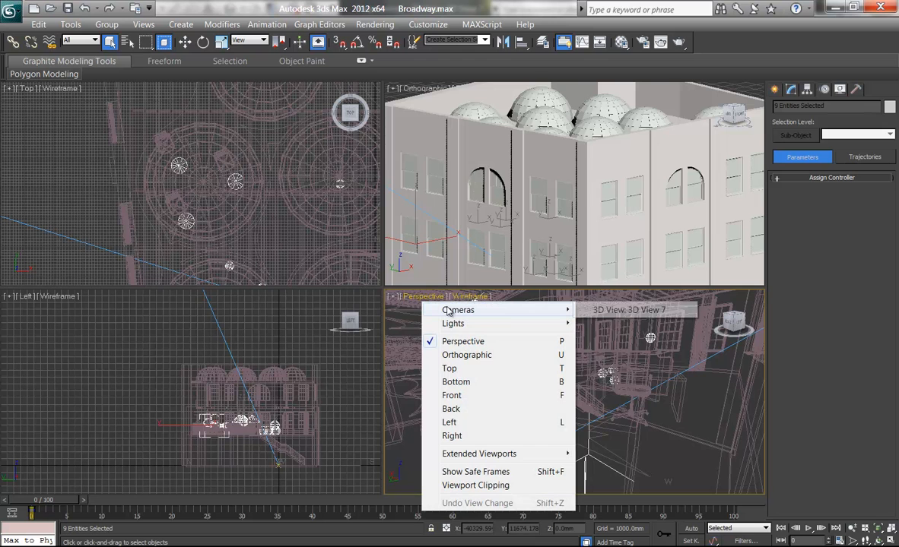
click(620, 310)
key(F3)
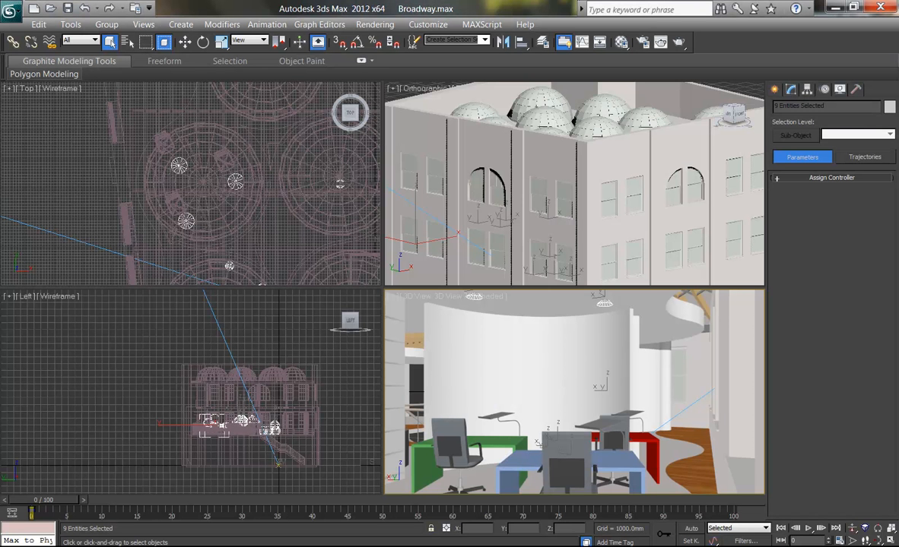
Check the cameras available for the interior viewport and keep 3D View: 3D View 7 as its view
right_click(445, 378)
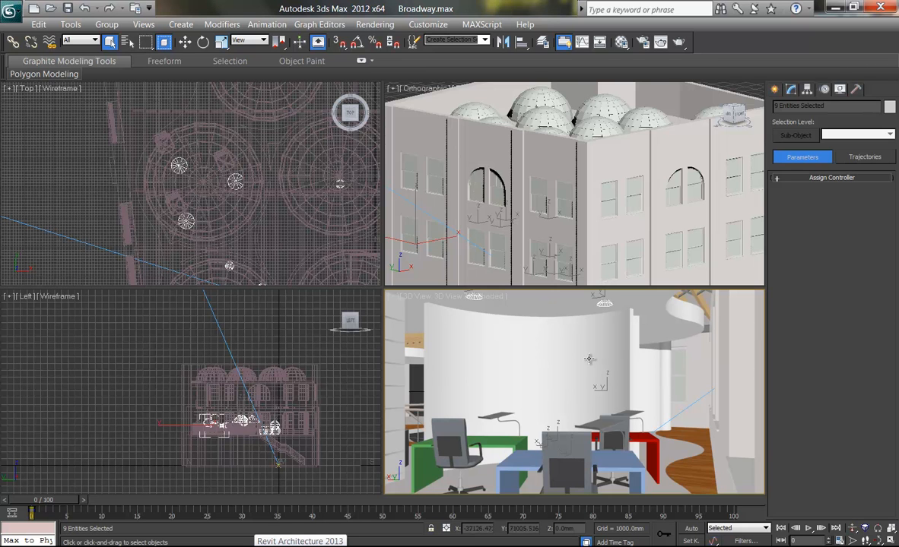
click(436, 296)
mouse_move(548, 310)
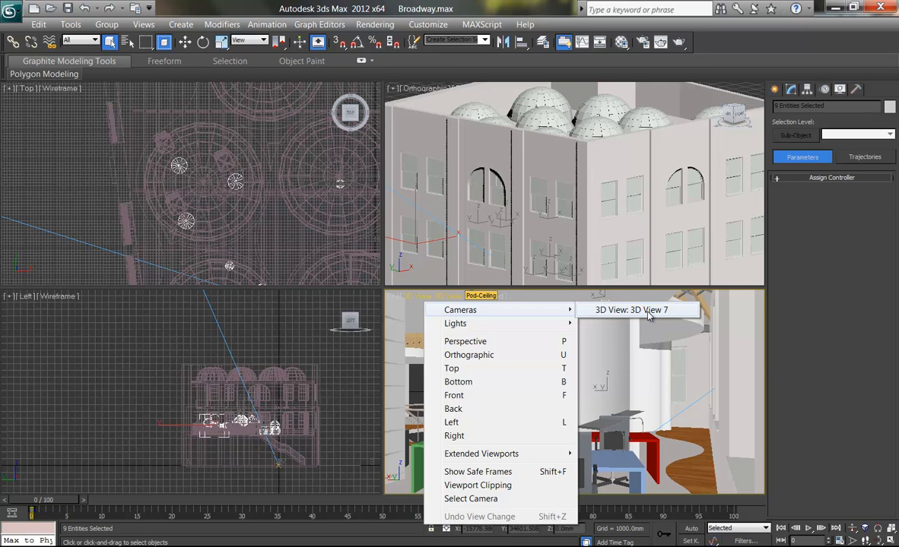
click(648, 314)
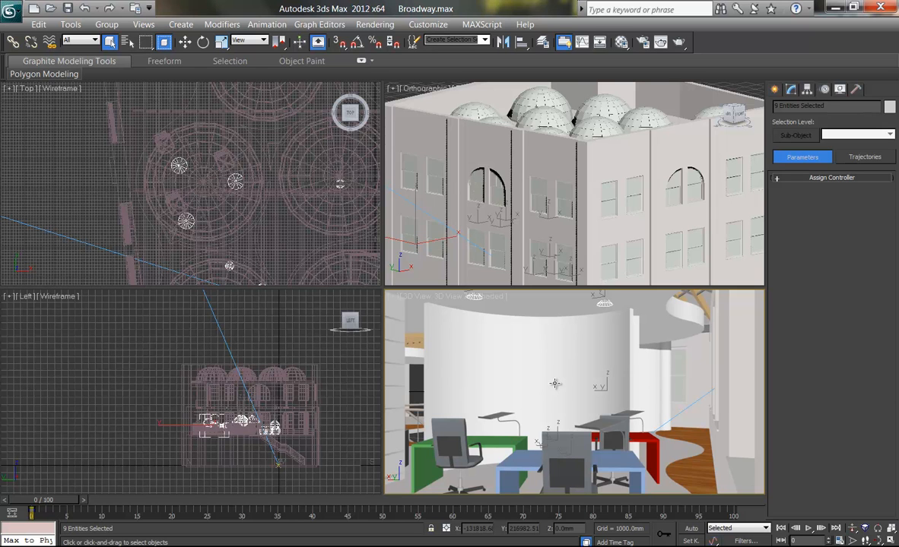
Examine the existing camera by the angled window wall and the surrounding layout in the Top view
right_click(253, 242)
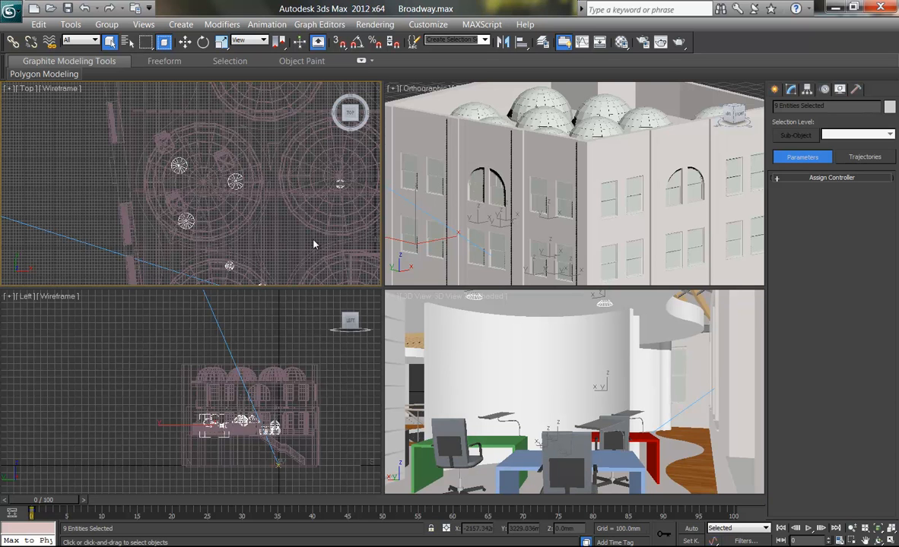
middle_drag(222, 218, 229, 77)
scroll(181, 149, down, 3)
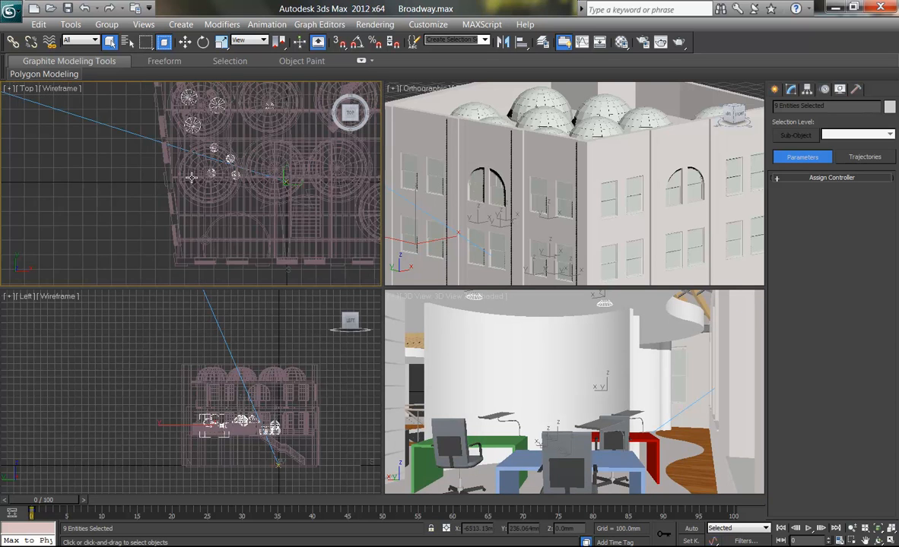
scroll(216, 190, up, 6)
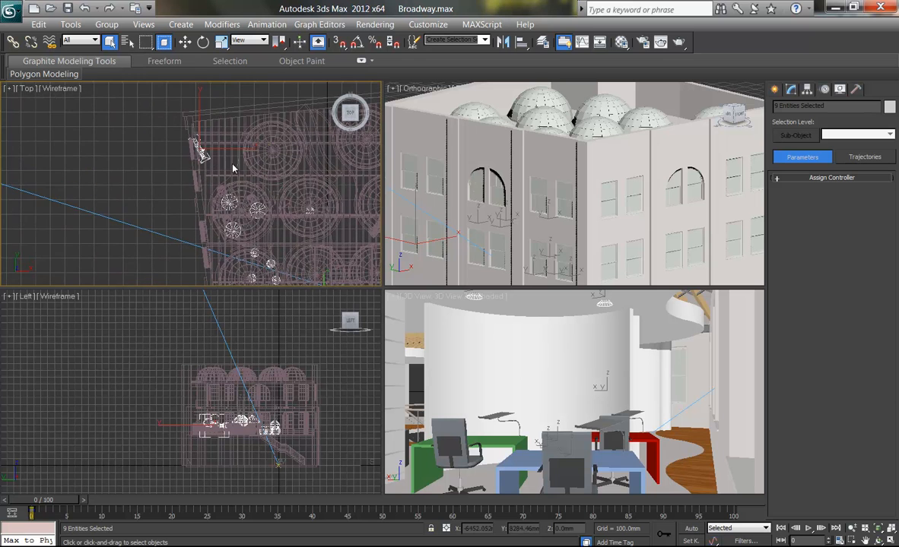
scroll(191, 156, up, 3)
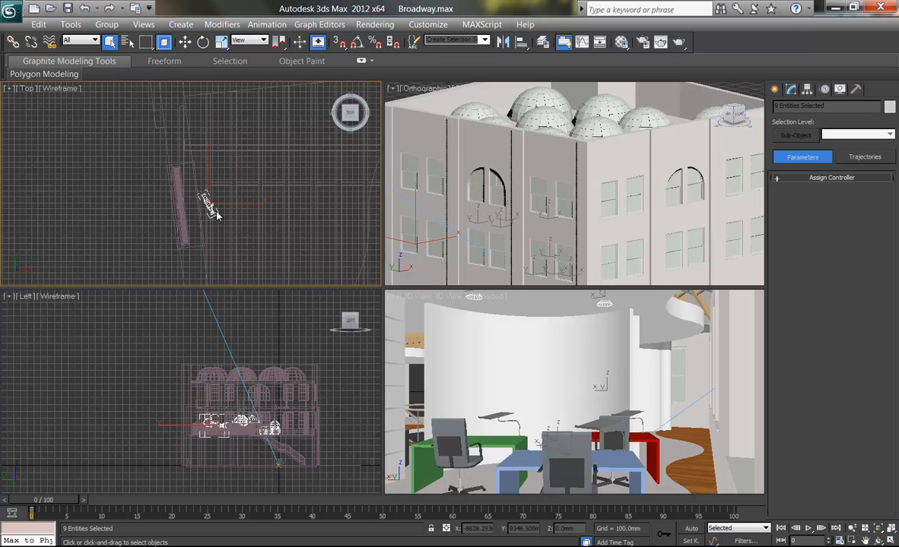
scroll(203, 201, up, 3)
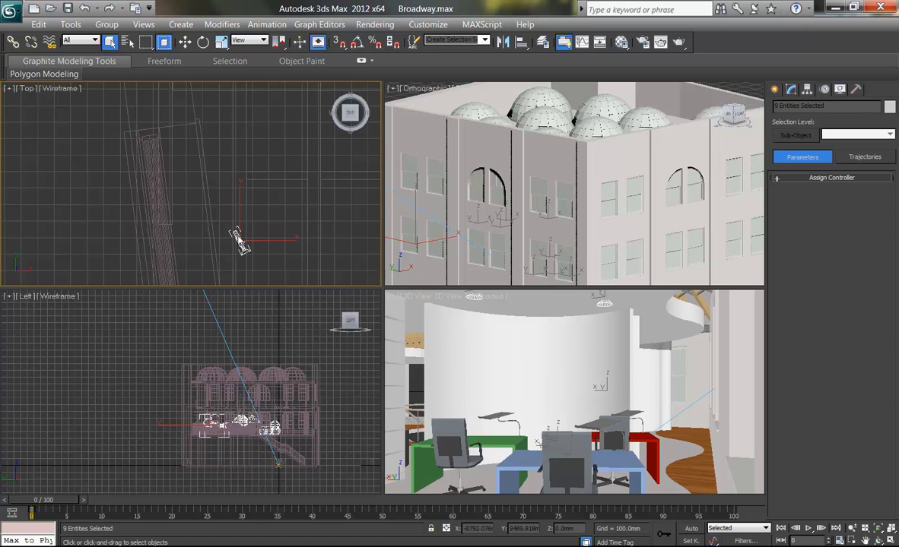
scroll(231, 193, down, 4)
middle_drag(177, 180, 181, 105)
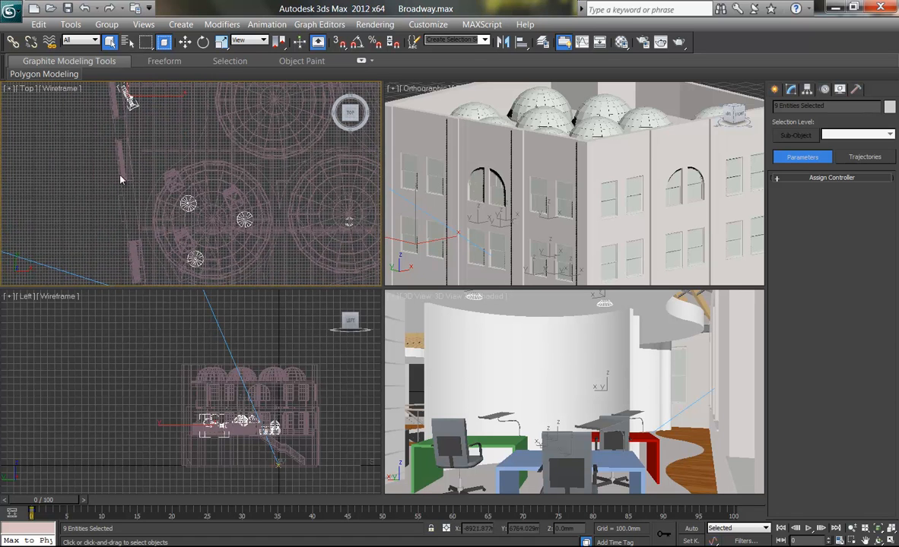
Clear the selection and create a Target camera in the Top view beside the existing camera, aimed across the nearby circular workstation area
click(87, 160)
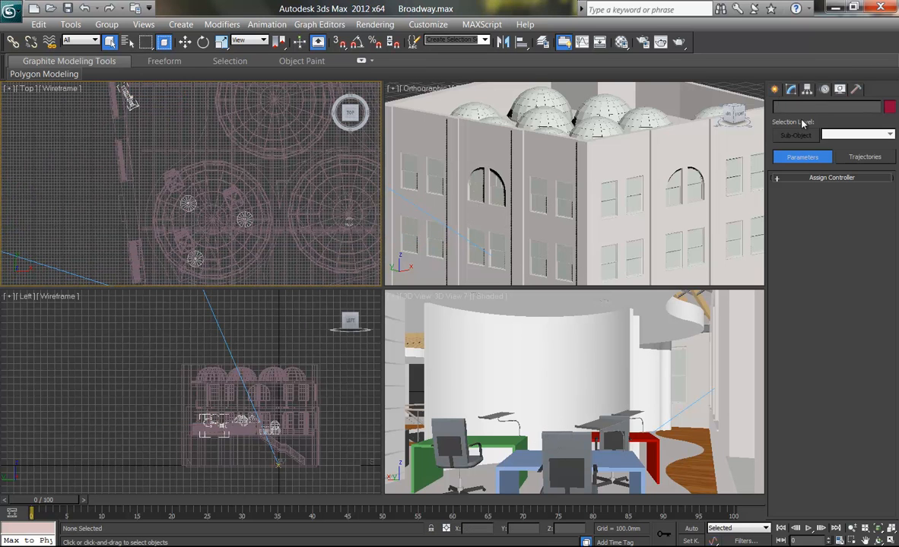
click(775, 90)
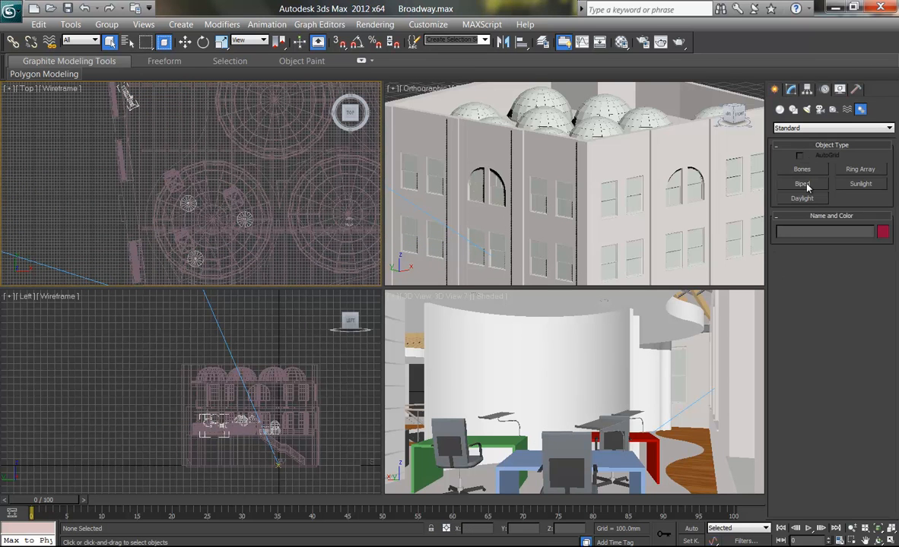
click(821, 111)
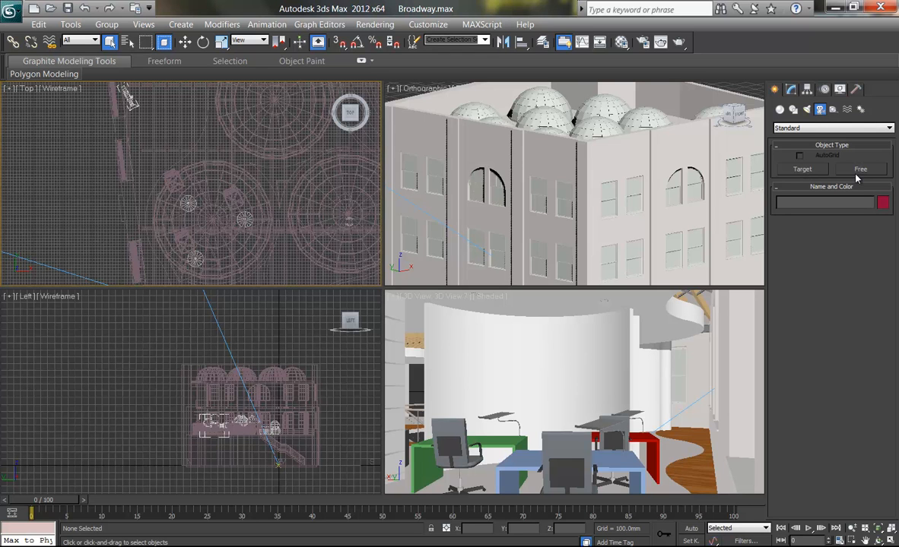
click(805, 170)
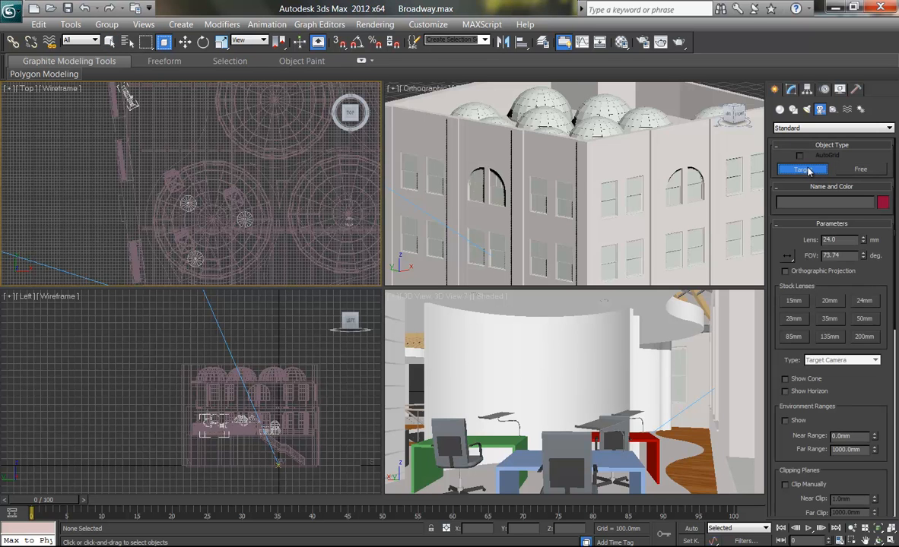
middle_drag(188, 135, 209, 162)
scroll(209, 162, down, 2)
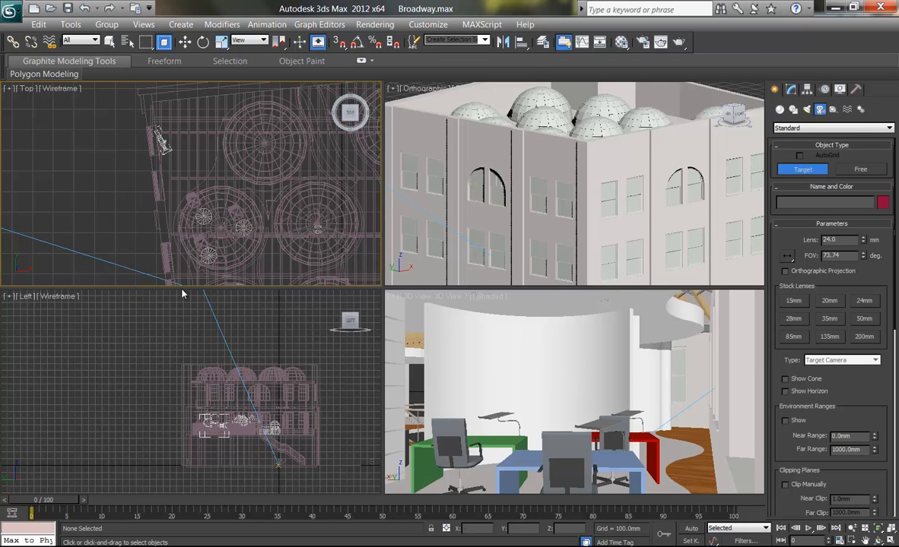
drag(176, 131, 239, 242)
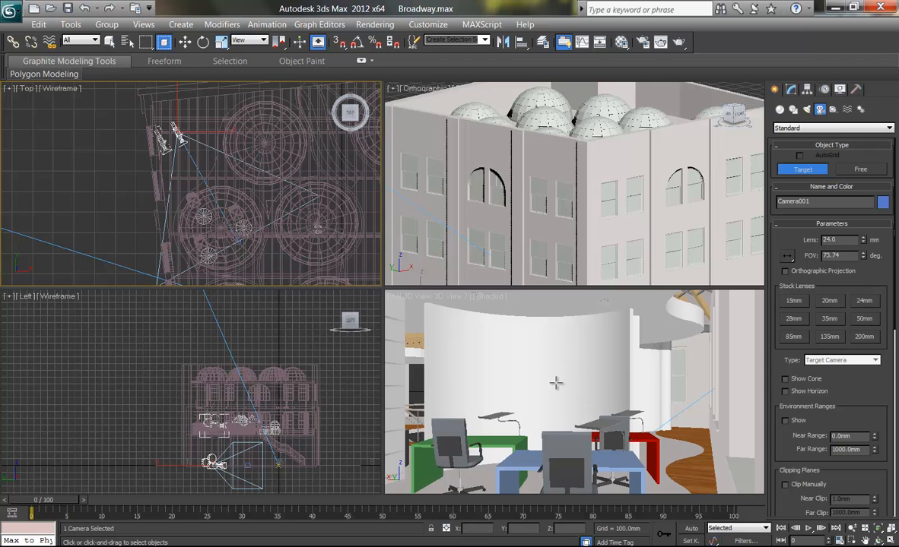
Change the Left viewport to look through the new Camera001
right_click(549, 353)
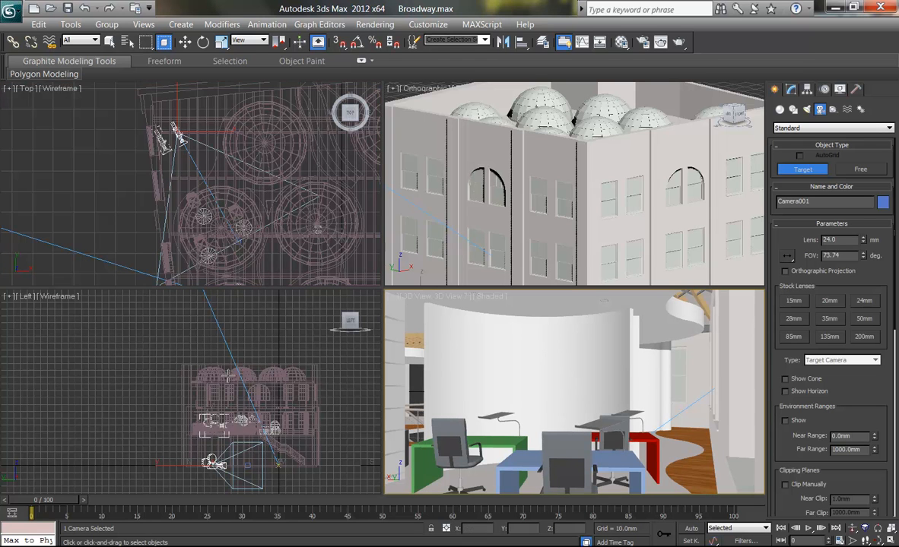
right_click(241, 371)
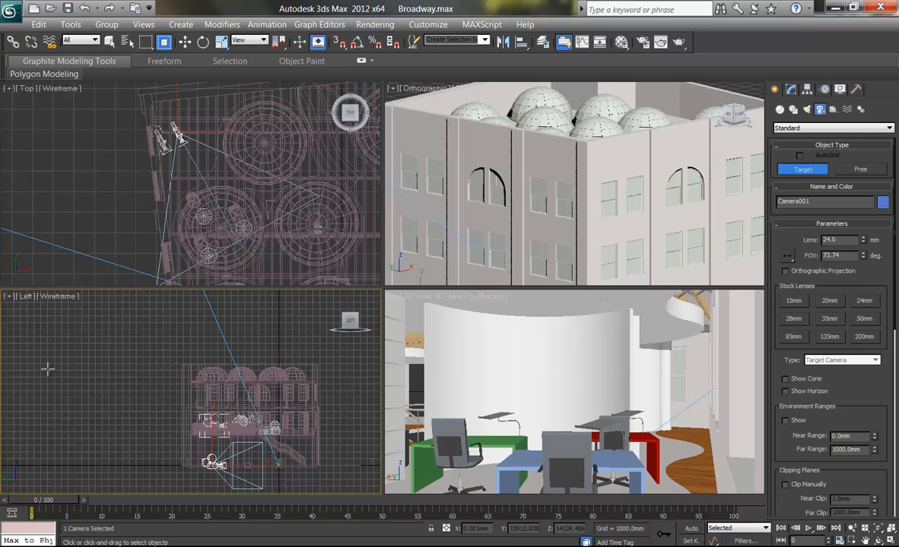
key(c)
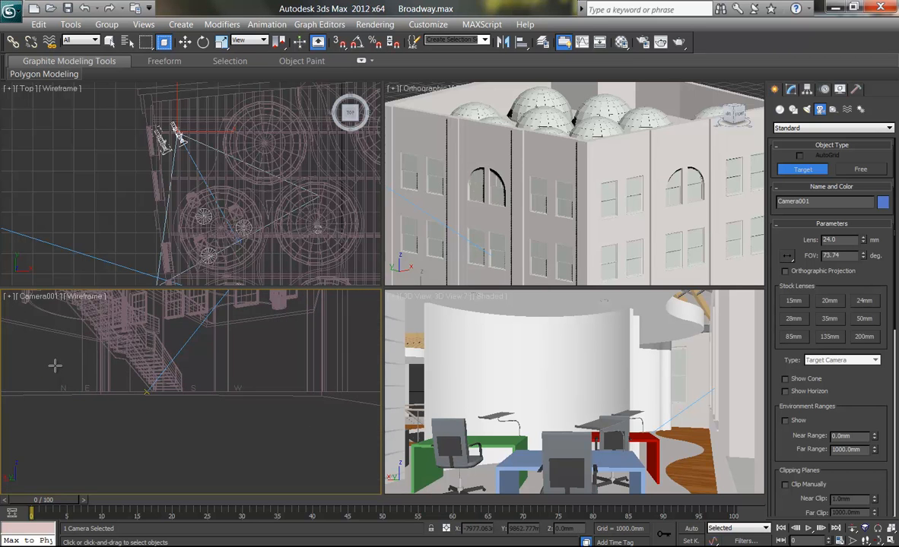
click(42, 296)
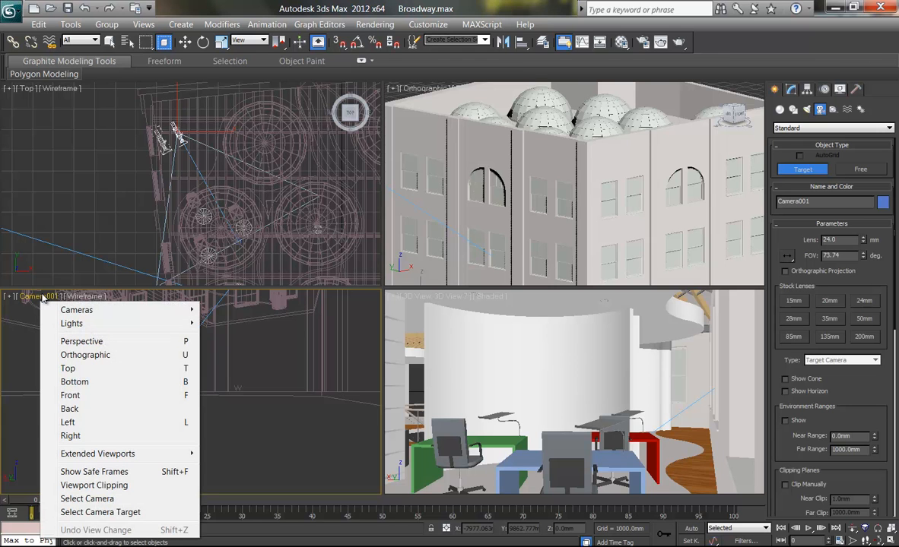
mouse_move(76, 310)
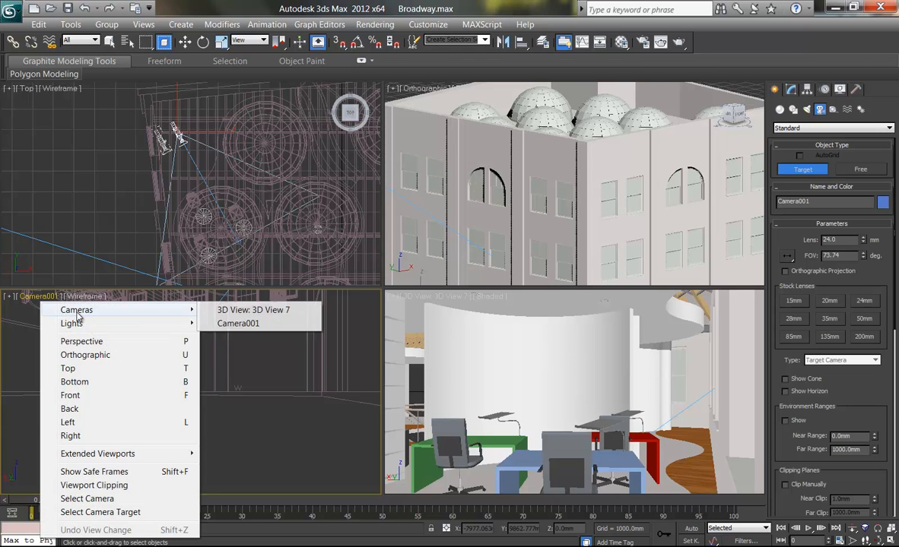
click(238, 324)
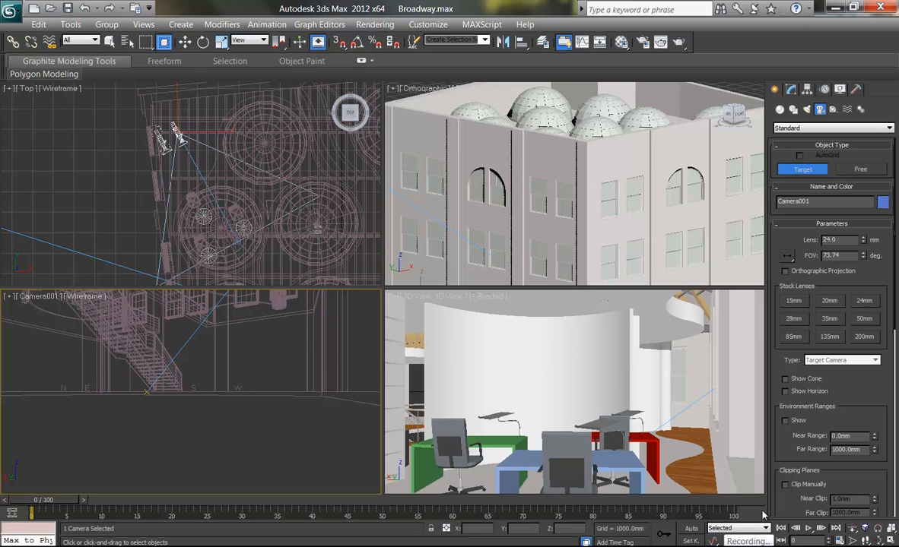
Turn the orthographic building viewport into a wireframe Front view framed on the new camera and the building's lower levels
click(879, 541)
click(879, 527)
click(866, 541)
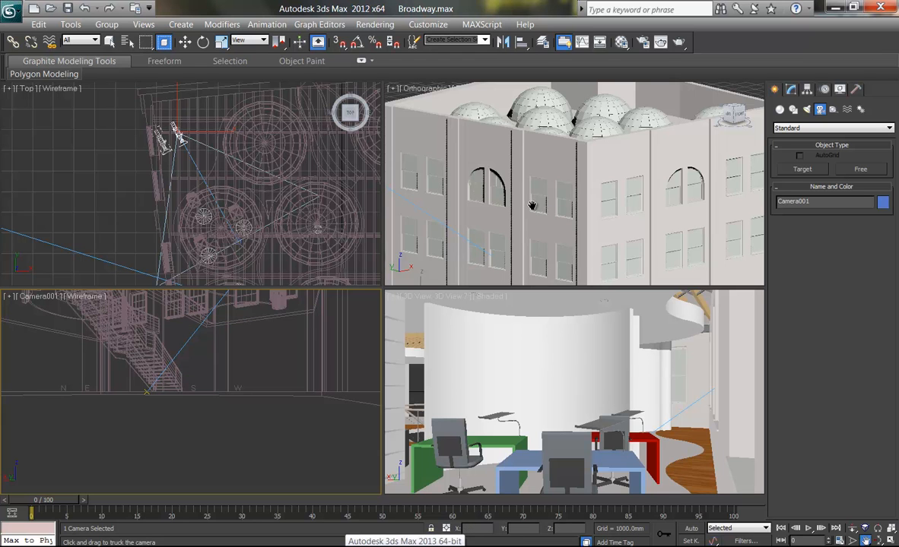
key(f)
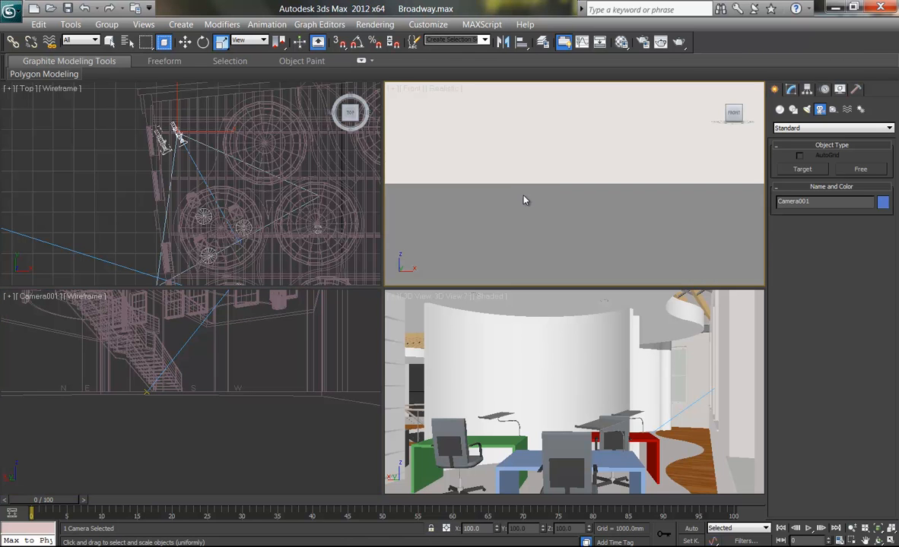
key(F3)
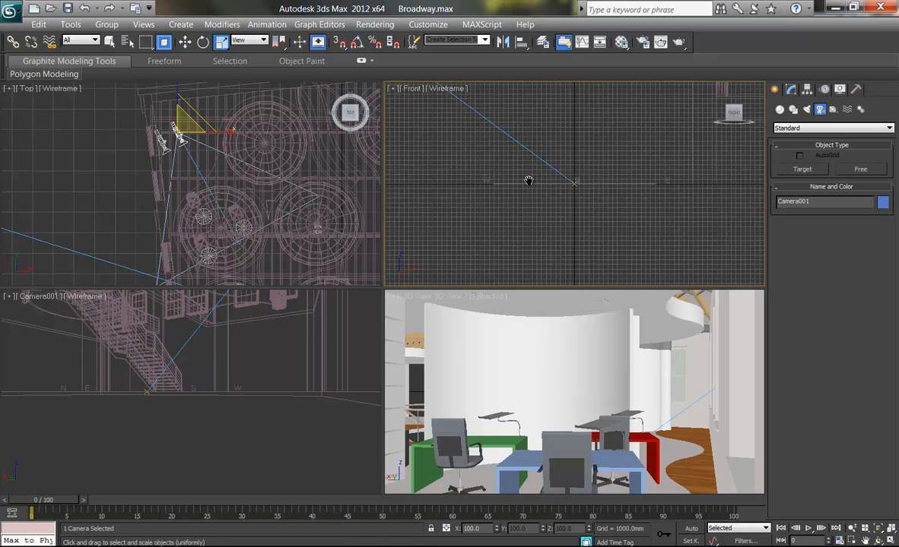
scroll(569, 212, down, 7)
middle_drag(511, 192, 542, 152)
scroll(559, 232, up, 3)
Truck Camera001 up to the workstation floor, show its view in Realistic shading, and shift the camera slightly sideways to frame the desks
right_click(249, 407)
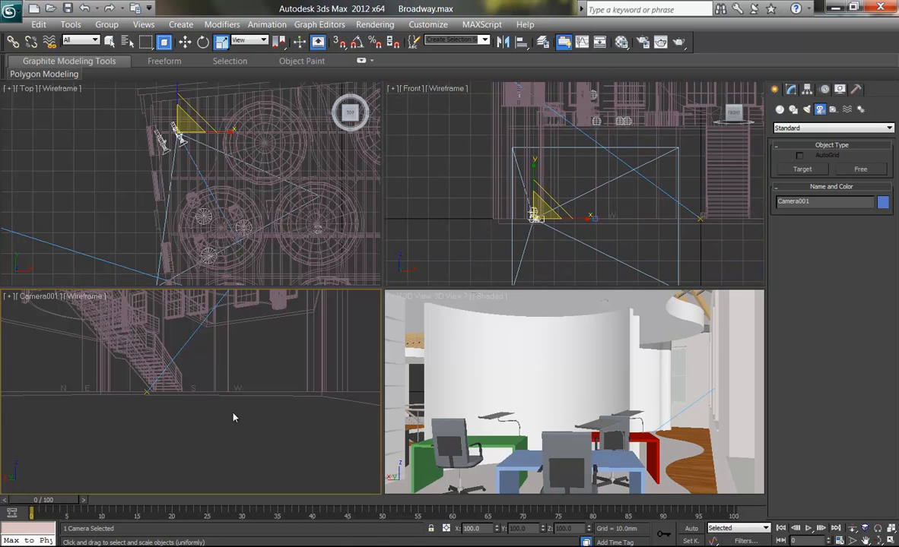
click(865, 541)
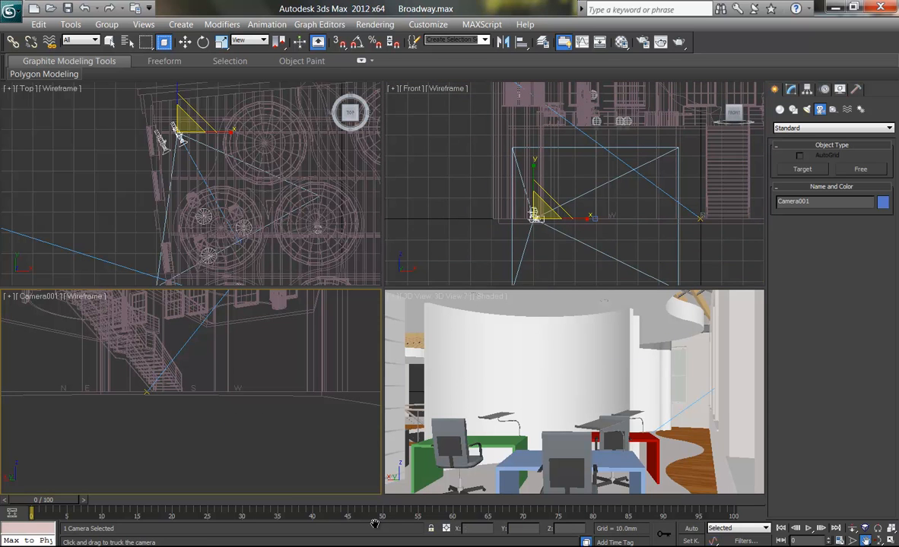
drag(174, 318, 170, 432)
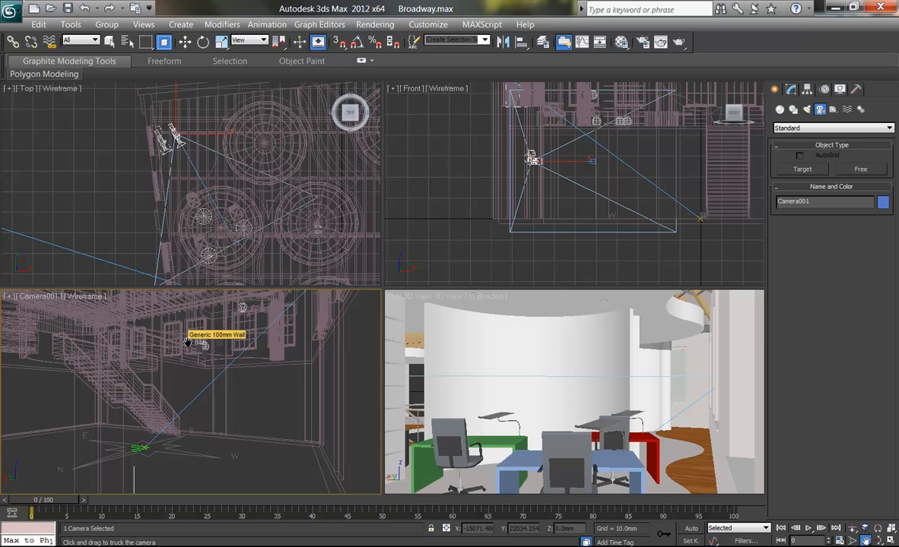
drag(193, 341, 191, 472)
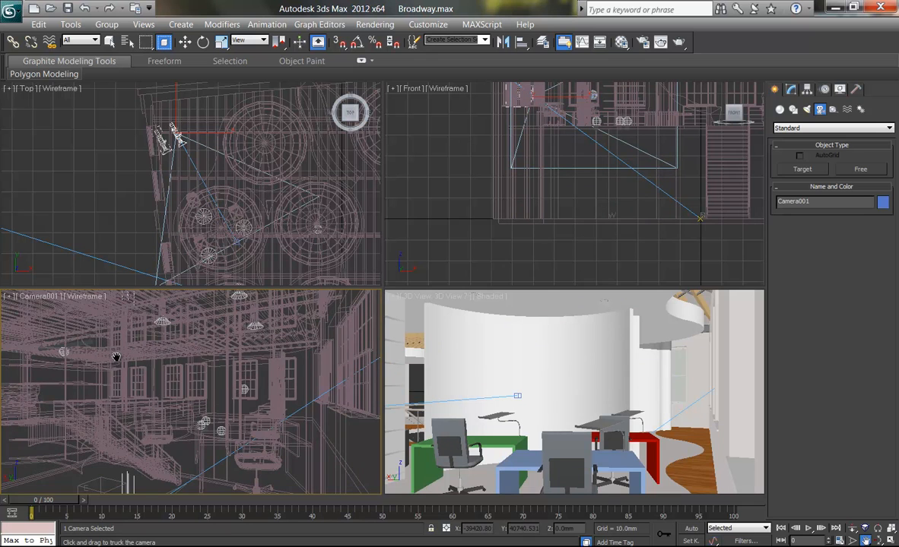
key(F3)
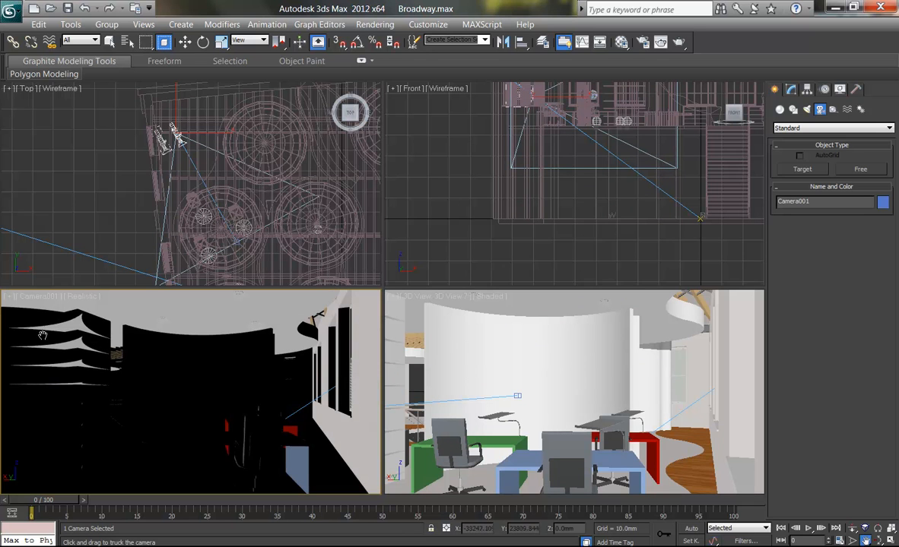
drag(153, 384, 234, 404)
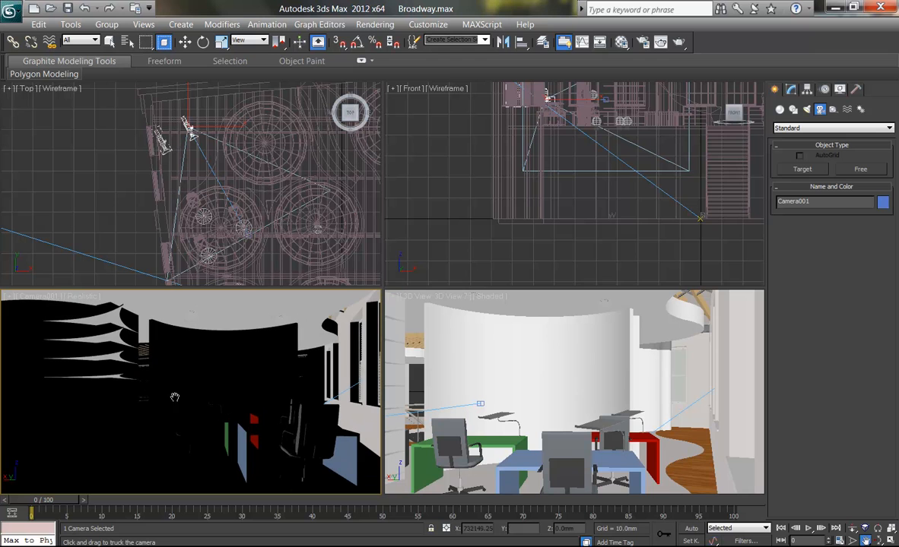
Set the Camera001 viewport's lighting to Illuminate with Scene Lights
key(r)
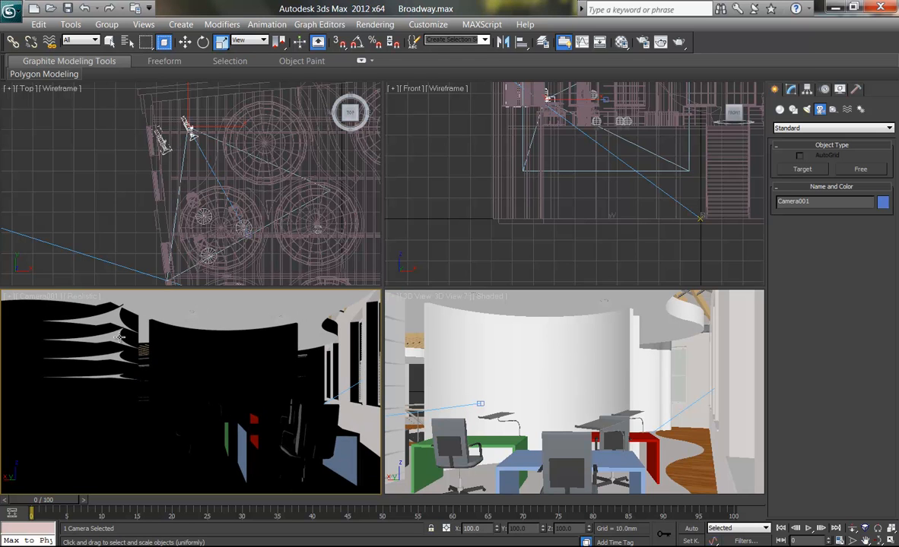
right_click(445, 387)
right_click(243, 372)
click(79, 297)
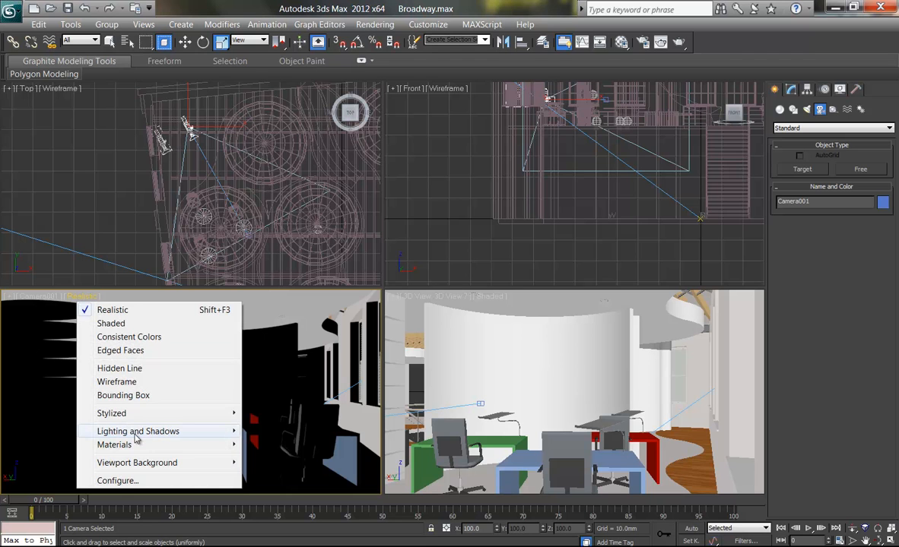
mouse_move(137, 435)
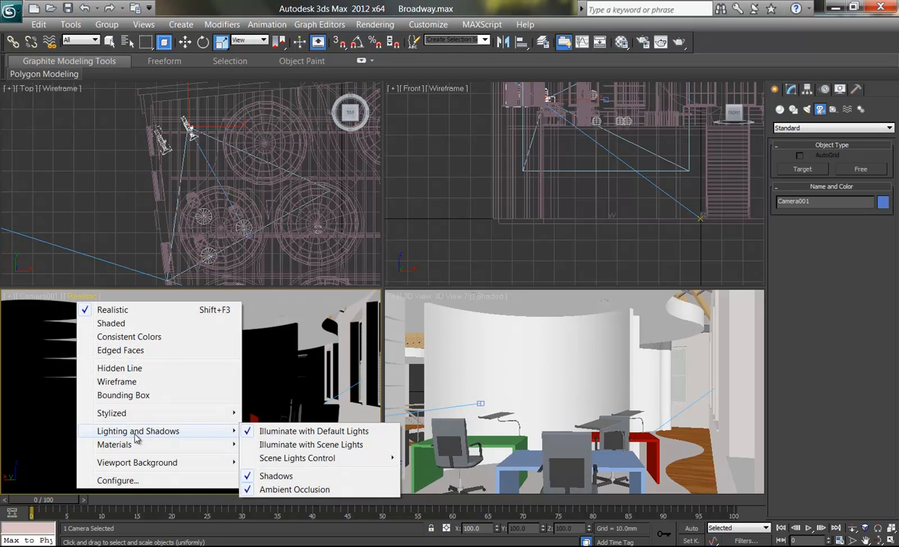
click(302, 448)
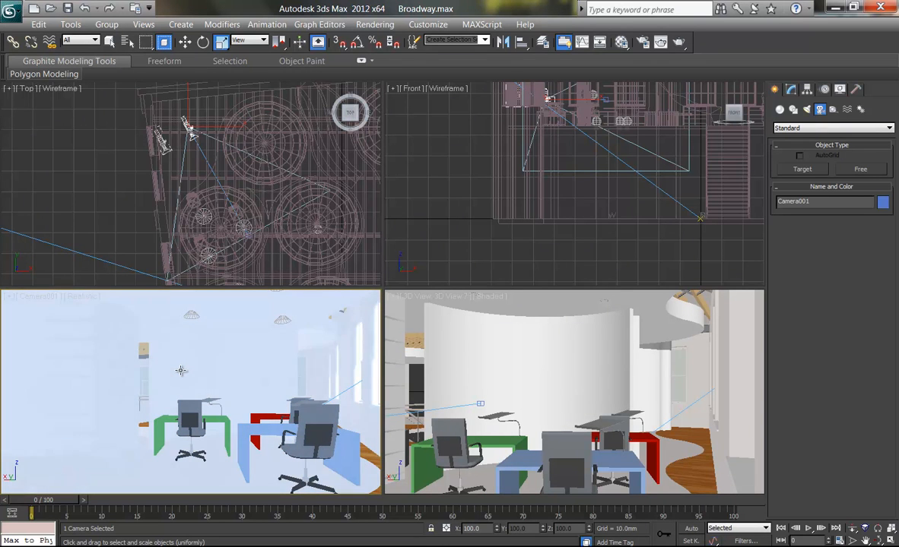
Select the SunAndSky-002 daylight system at the sun end of its line in an angled wireframe view and display its motion control parameters
right_click(529, 232)
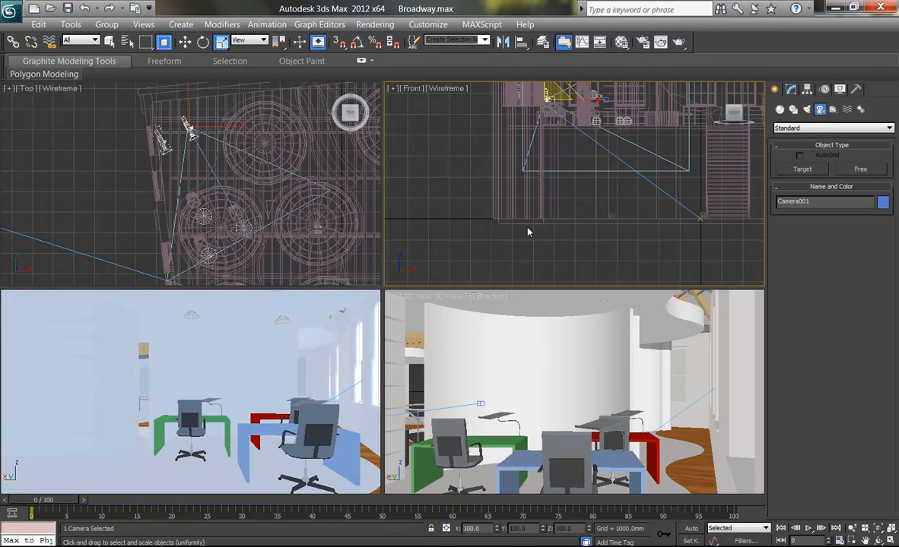
scroll(529, 232, down, 5)
alt+middle_drag(469, 163, 533, 179)
scroll(528, 184, down, 4)
scroll(558, 235, down, 8)
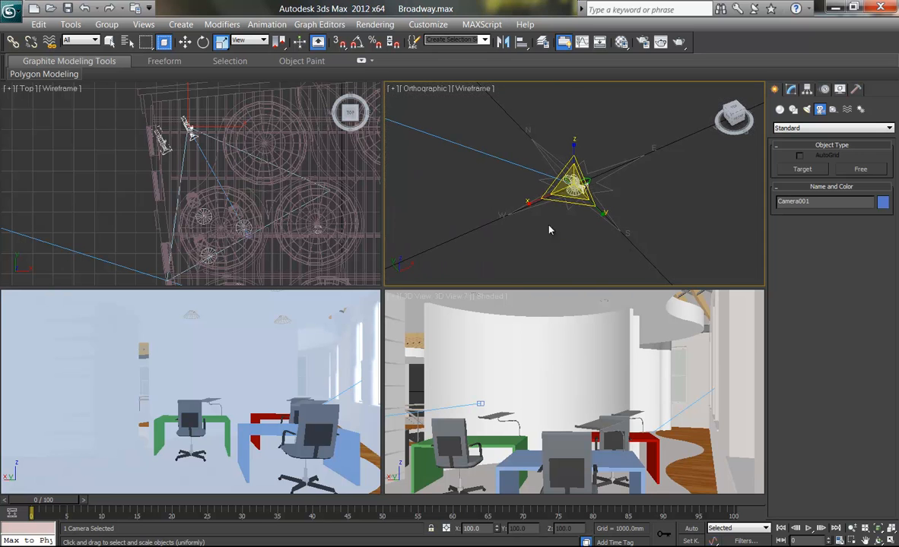
click(601, 221)
scroll(578, 204, up, 5)
scroll(575, 205, down, 3)
alt+middle_drag(575, 207, 570, 216)
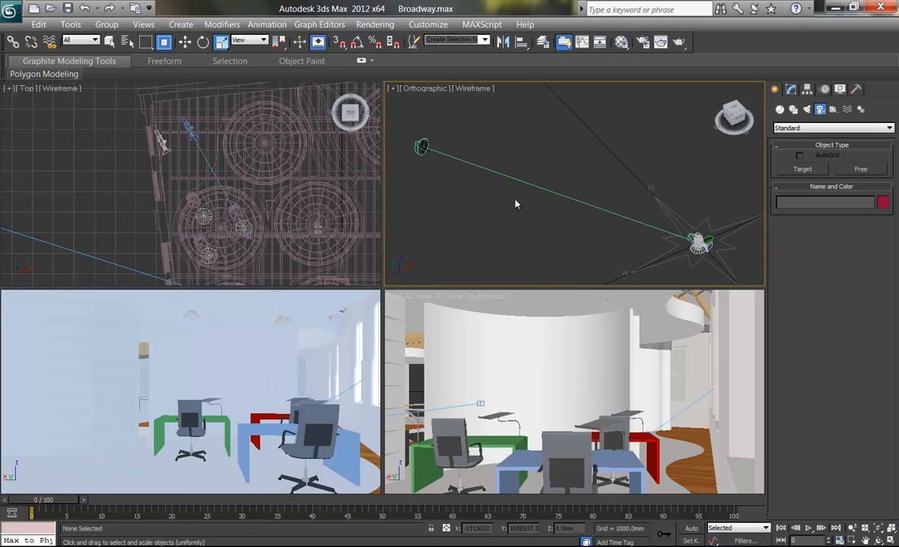
click(422, 148)
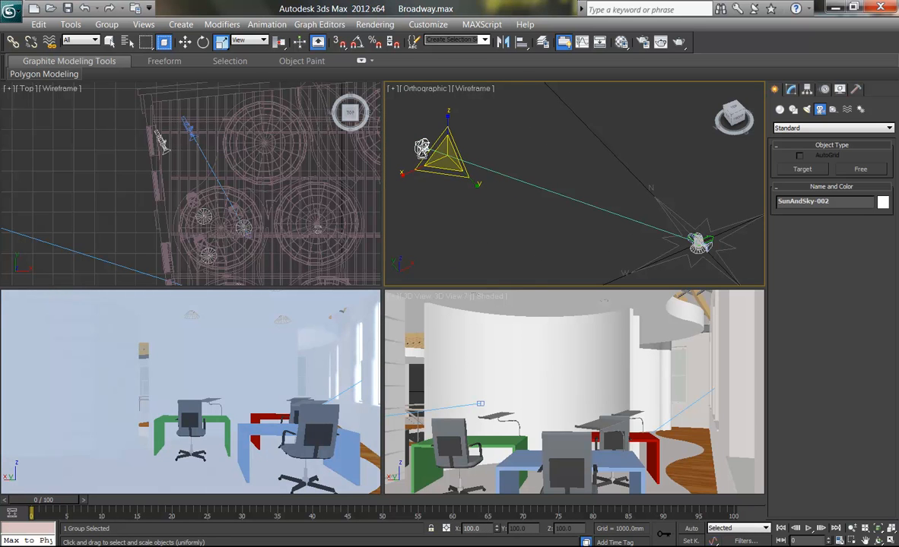
mouse_move(588, 217)
middle_down()
mouse_move(538, 211)
mouse_move(595, 208)
middle_up()
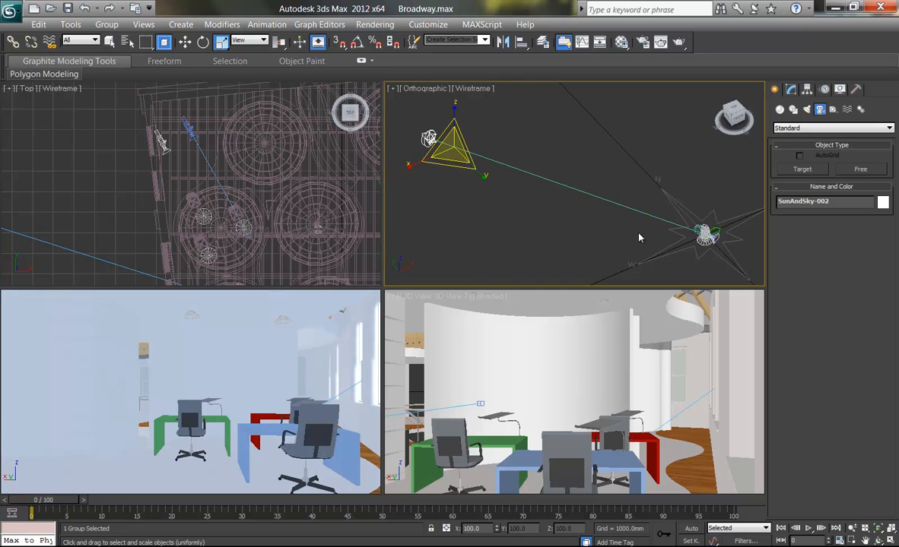
click(825, 89)
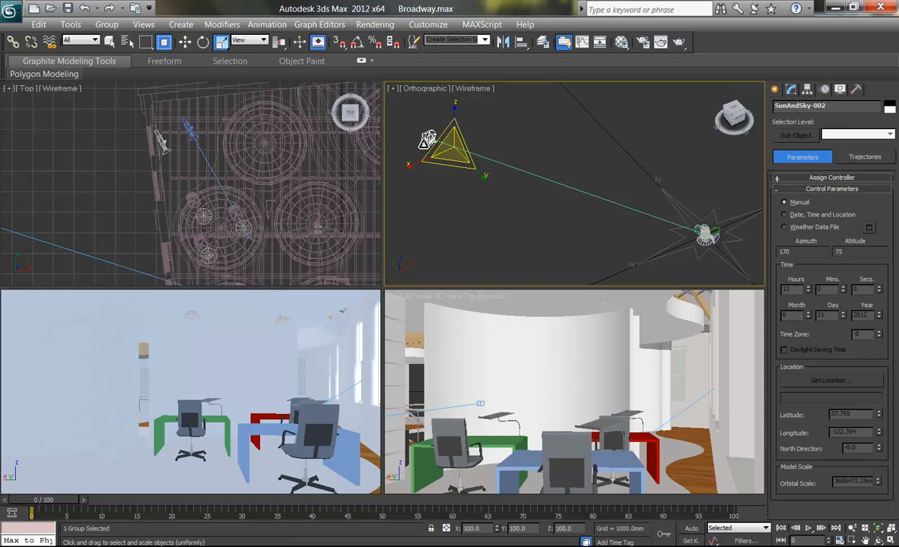
key(r)
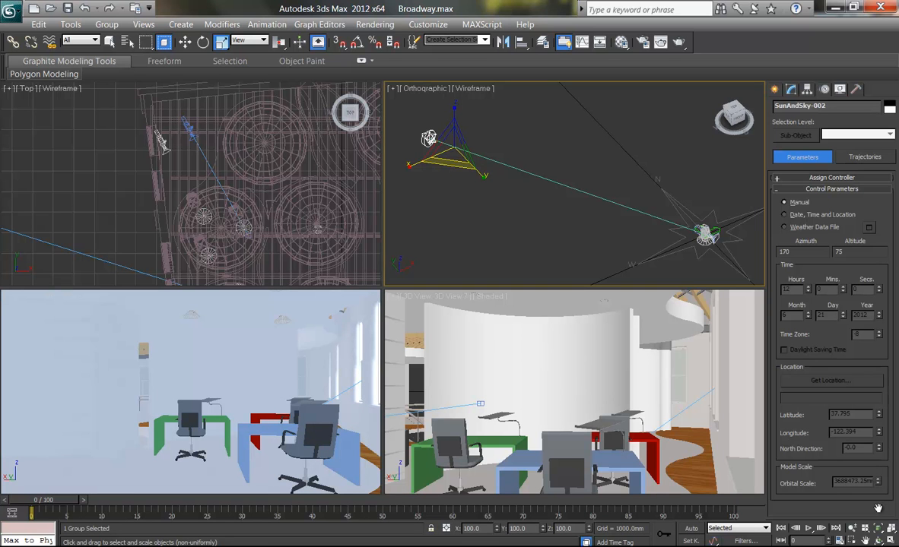
key(r)
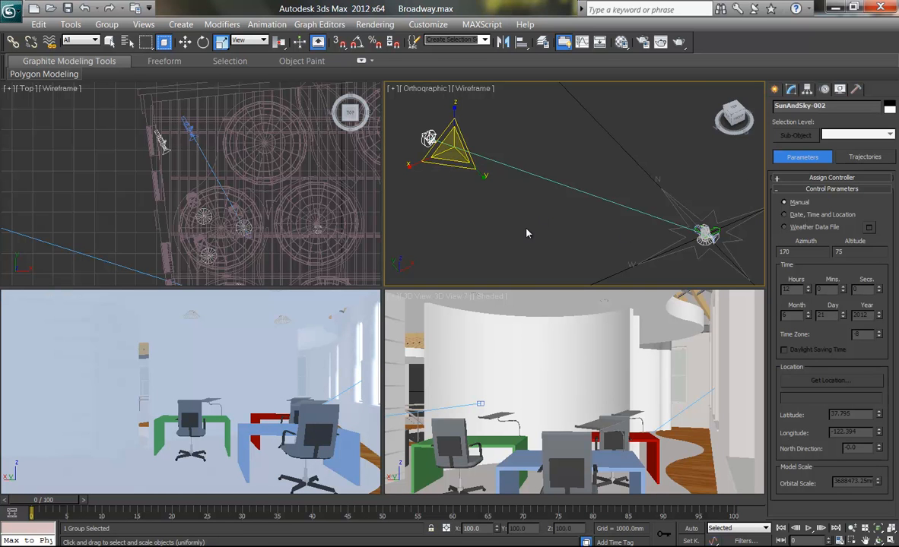
Clear the selection, reselect the SunAndSky-002 sun object, and open its daylight parameters for modification
click(576, 240)
middle_drag(576, 240, 503, 164)
scroll(519, 226, up, 5)
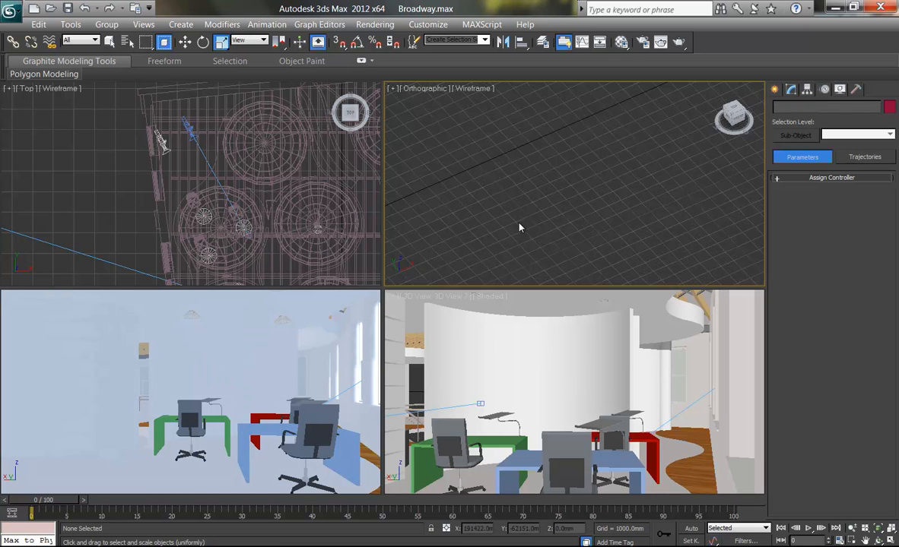
scroll(485, 205, down, 5)
middle_drag(486, 204, 598, 229)
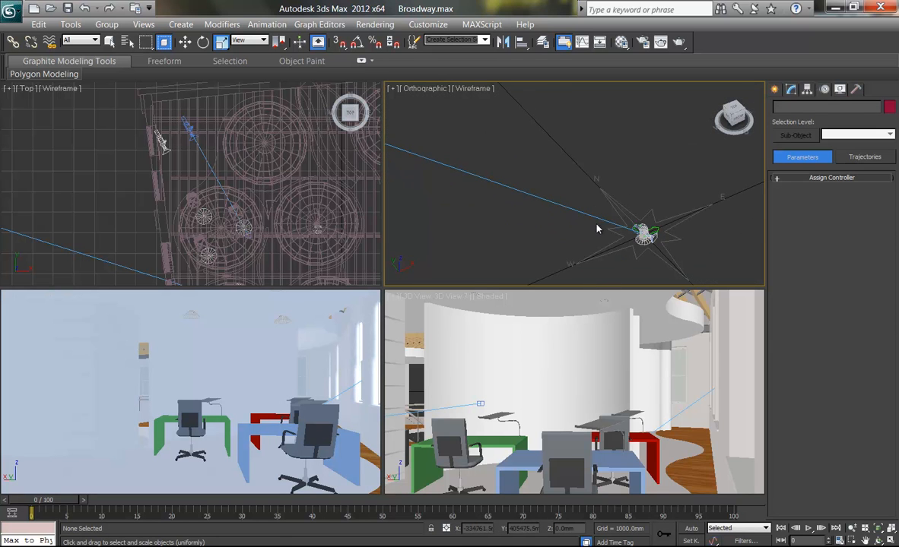
scroll(544, 183, down, 4)
middle_drag(517, 151, 647, 190)
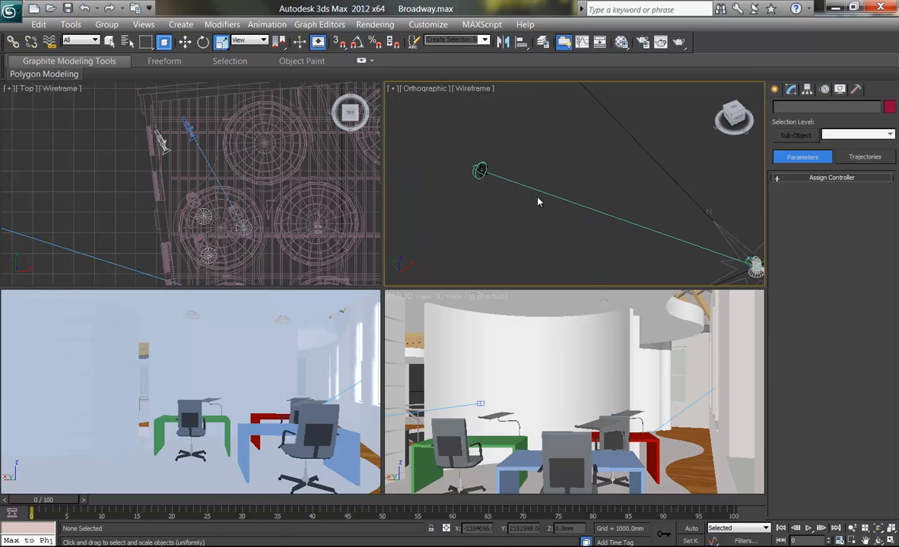
click(479, 169)
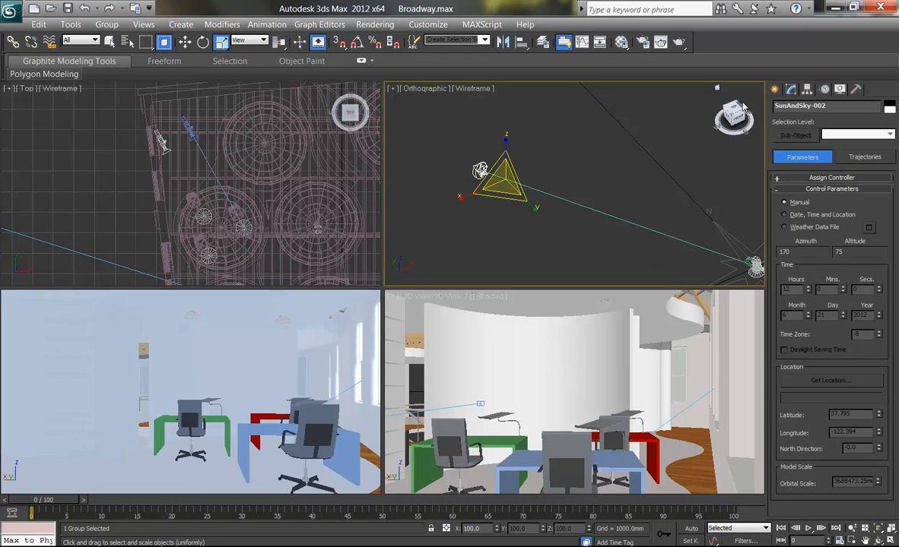
click(790, 91)
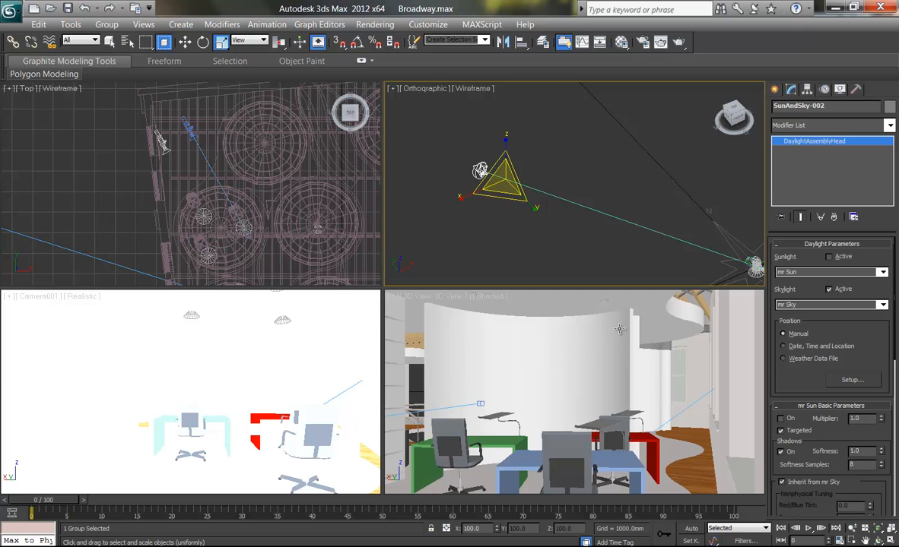
middle_drag(683, 224, 530, 170)
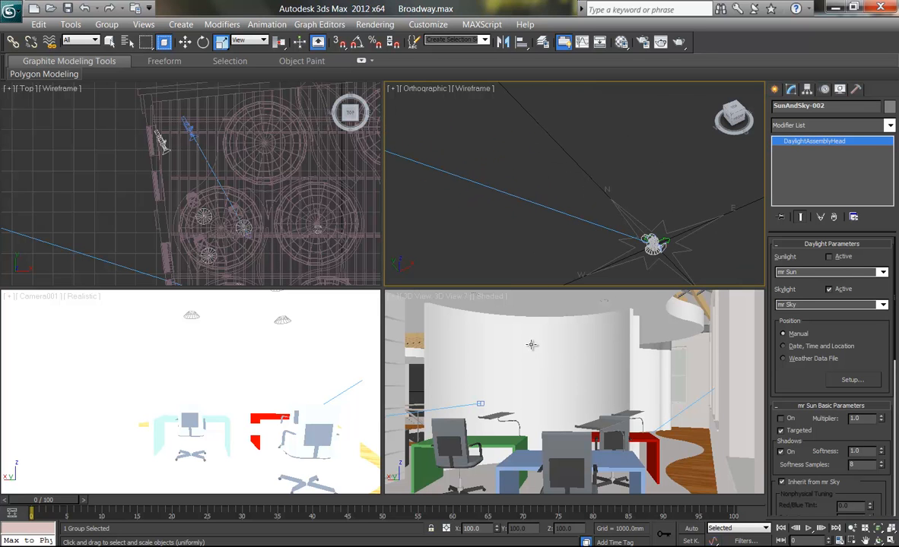
middle_click(526, 406)
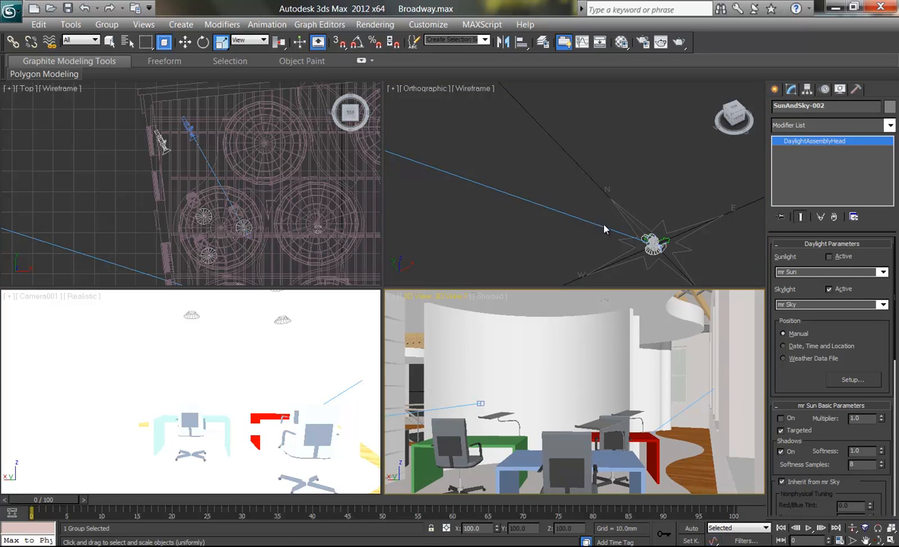
middle_drag(602, 232, 522, 129)
scroll(522, 219, down, 3)
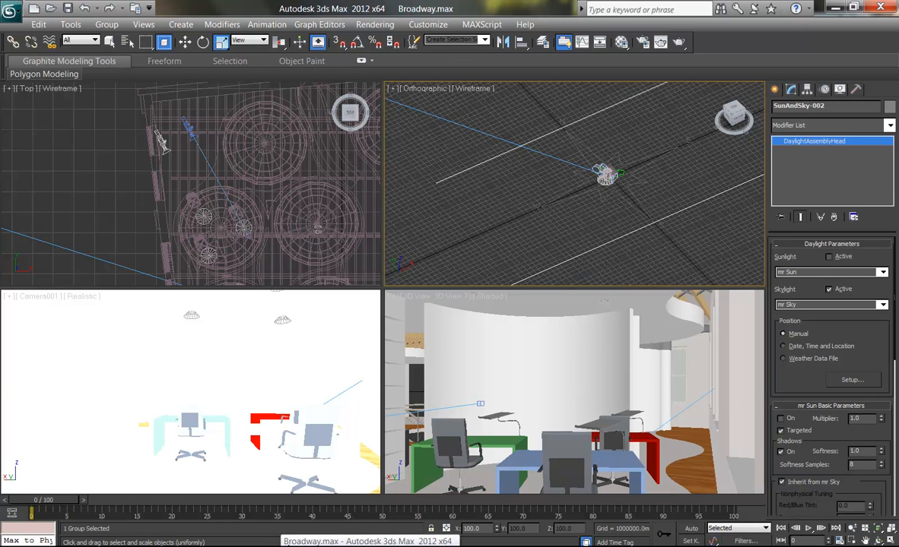
Display the orthographic view in Realistic shading and get a close view of the building's facade windows
scroll(533, 202, up, 4)
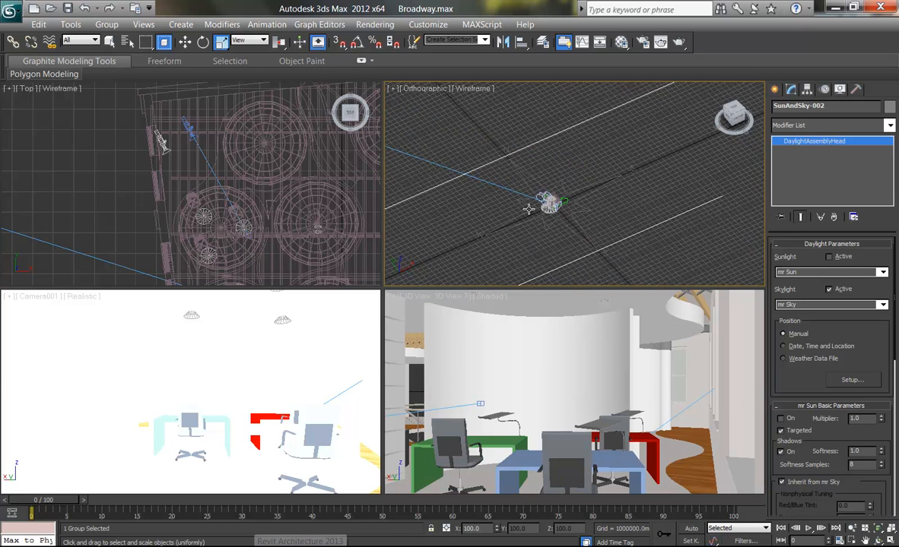
scroll(544, 201, up, 5)
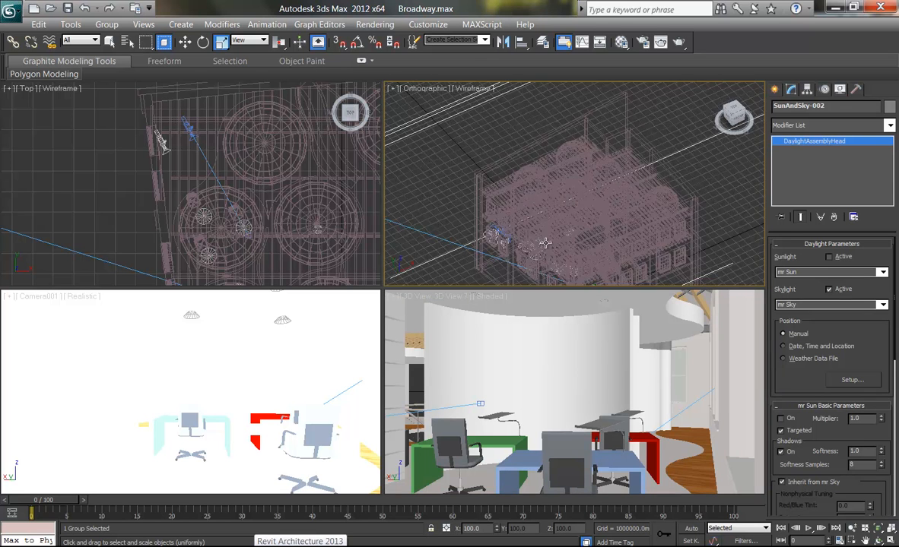
scroll(533, 203, up, 2)
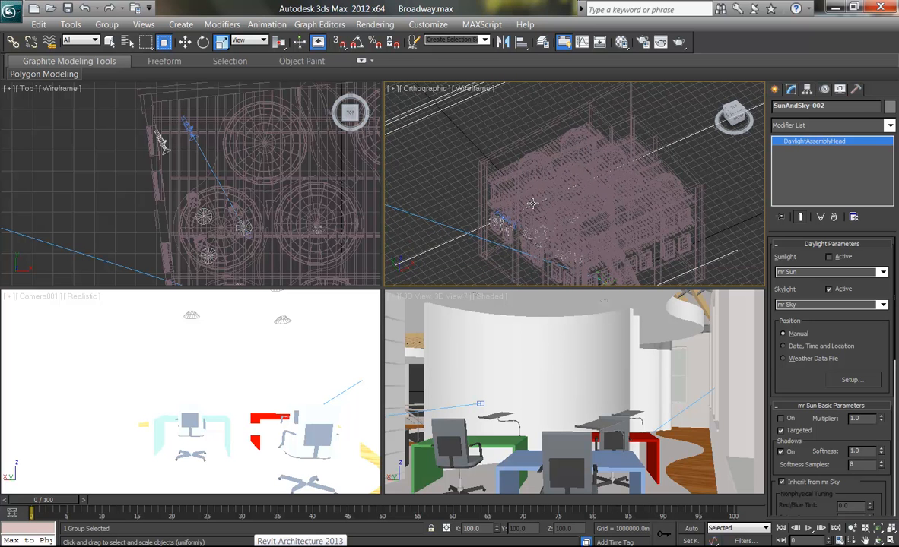
key(F3)
scroll(544, 169, up, 6)
scroll(544, 168, up, 8)
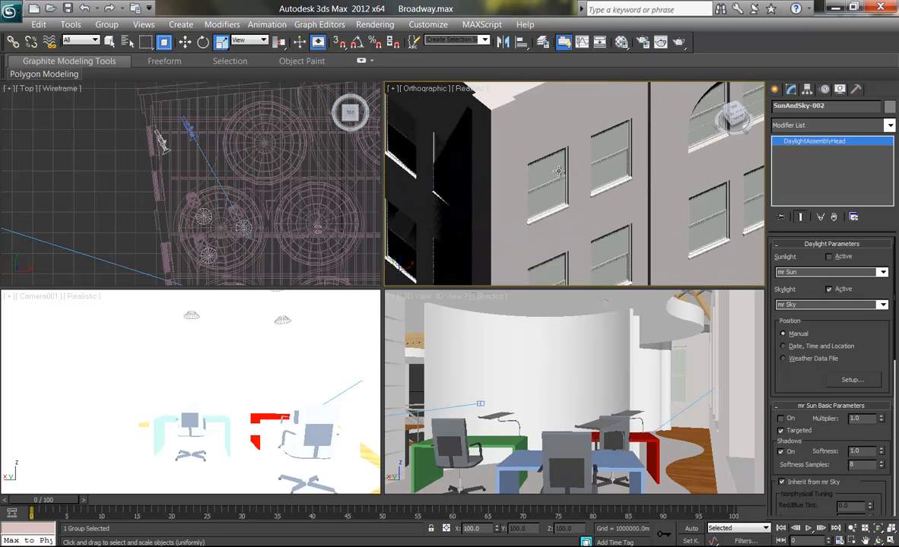
right_click(507, 205)
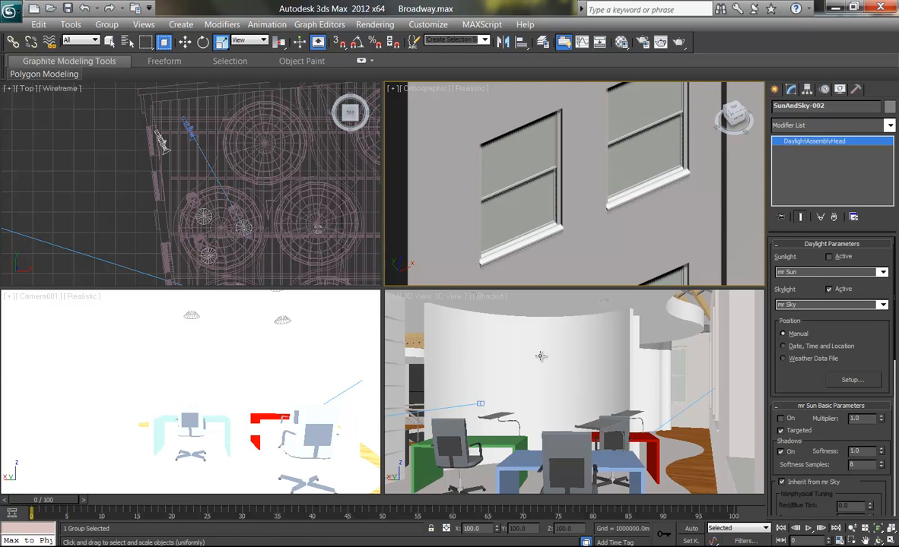
right_click(510, 145)
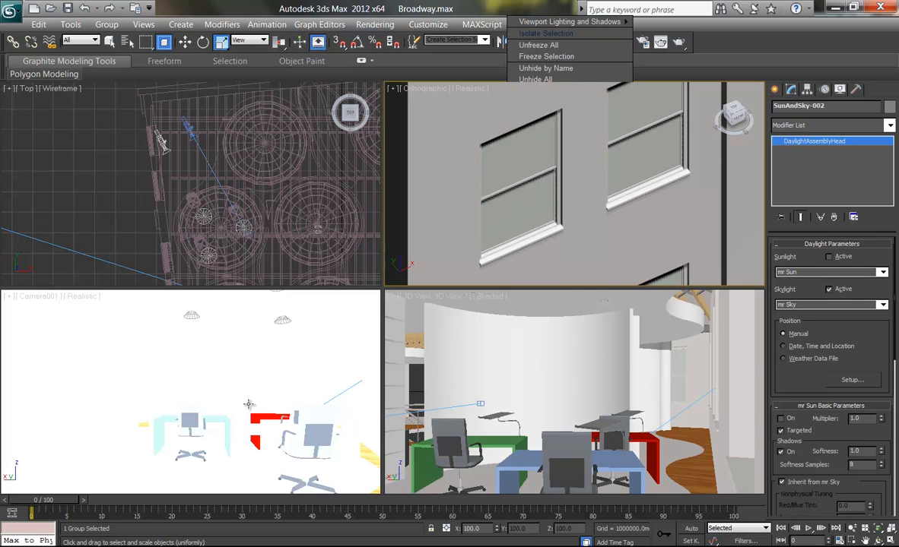
right_click(488, 227)
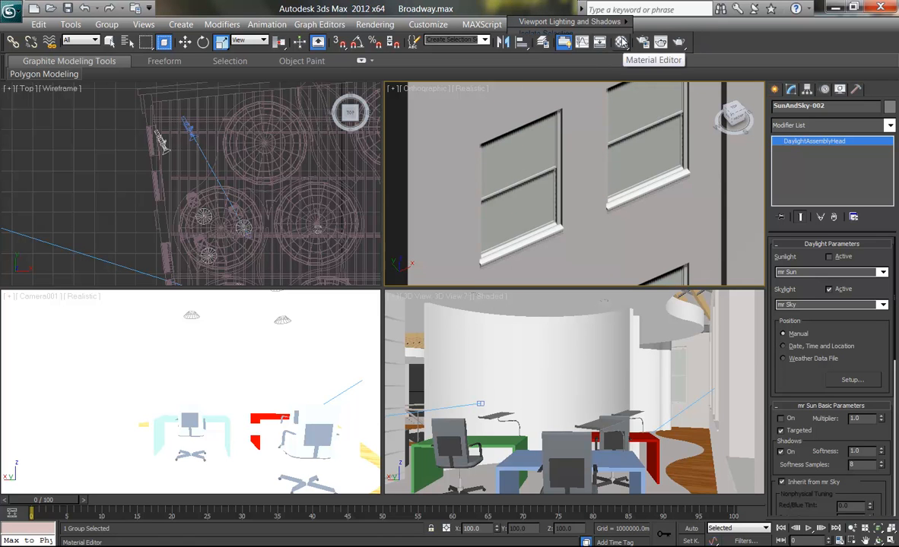
Open the Material Editor in its compact mode
click(622, 43)
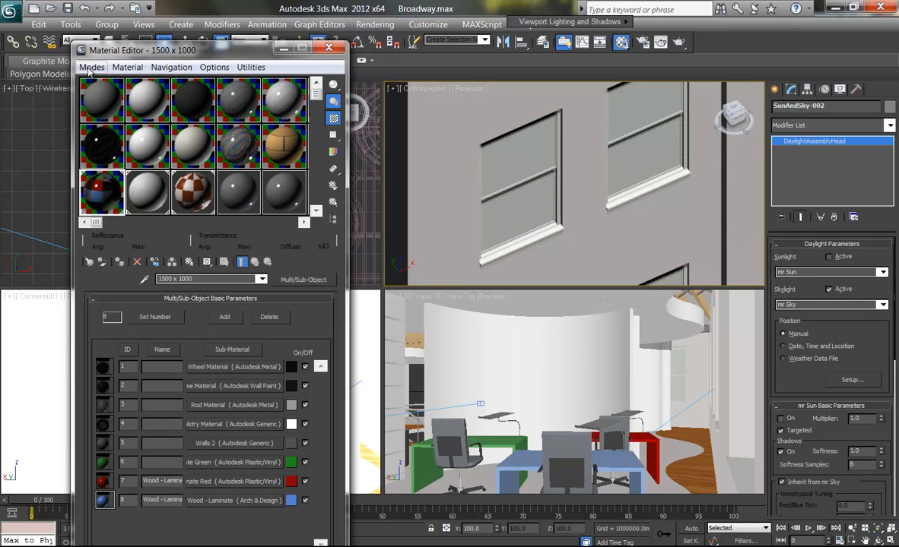
click(92, 69)
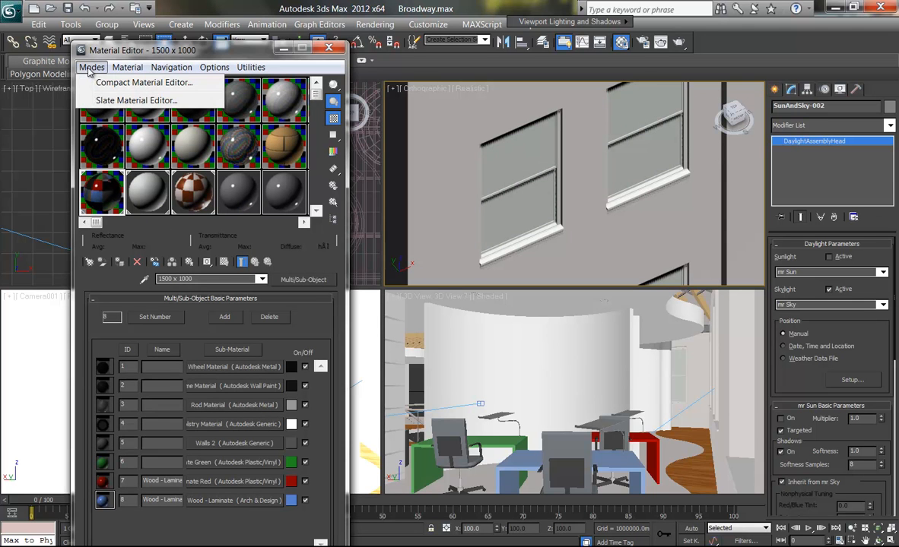
click(104, 84)
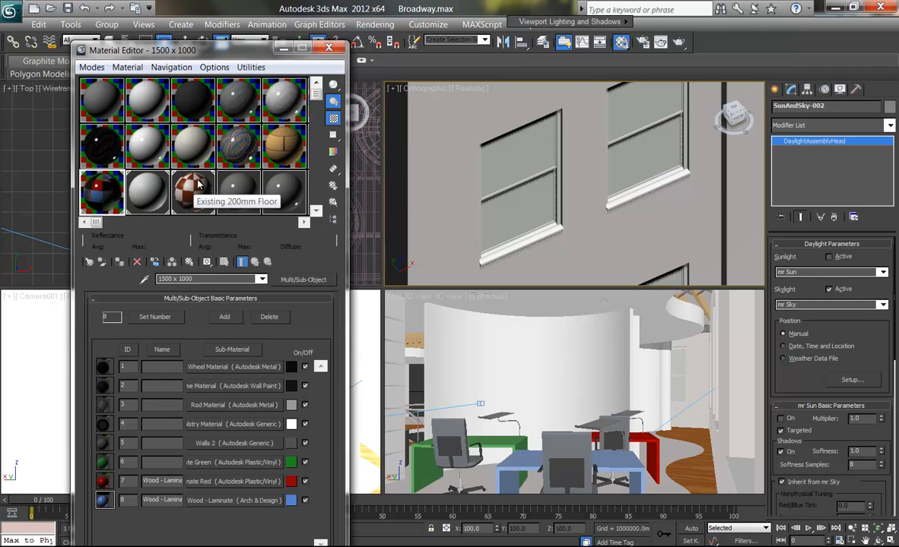
Sample the facade window's material into the unused 17 - Default slot and open its Glazed sub-material
click(294, 194)
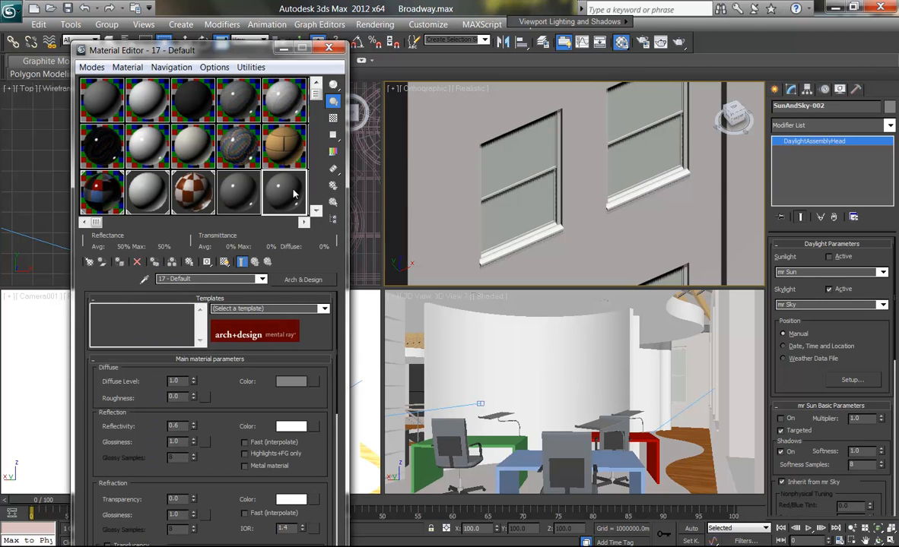
click(146, 284)
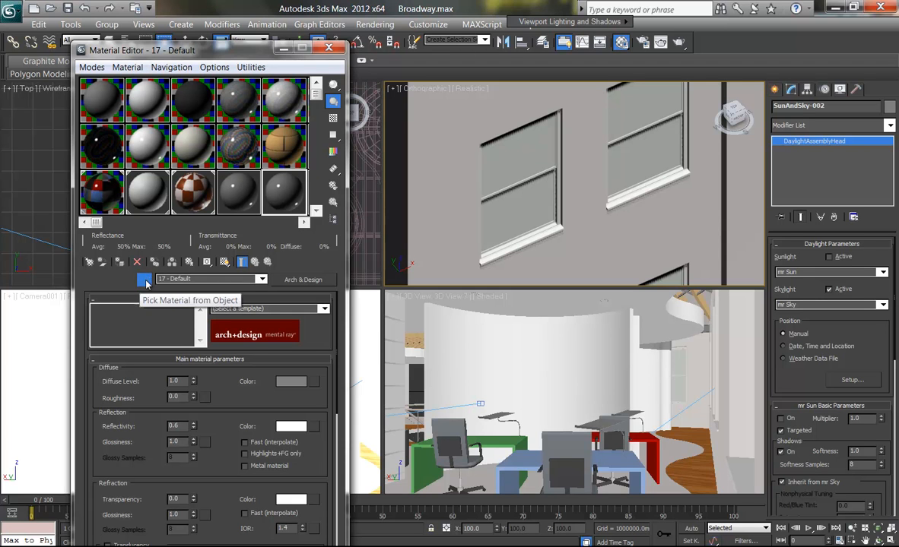
click(515, 203)
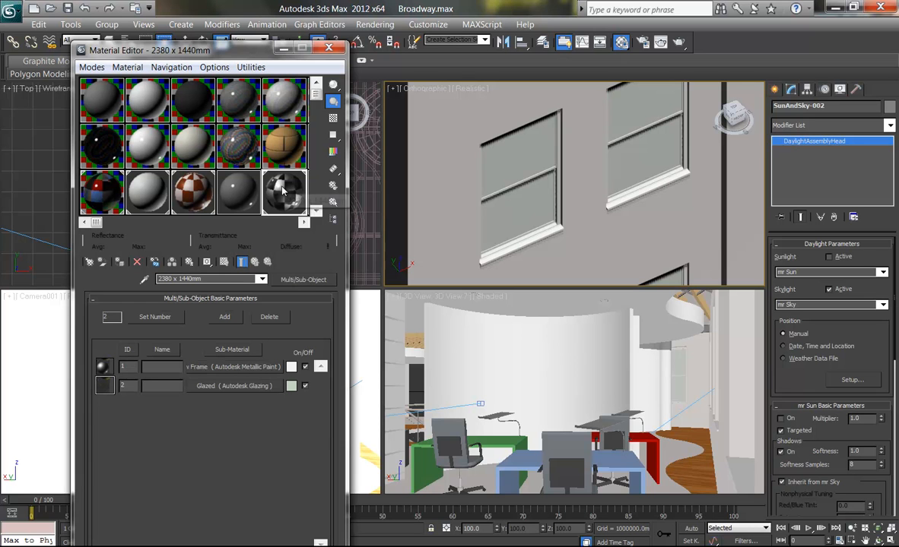
click(221, 388)
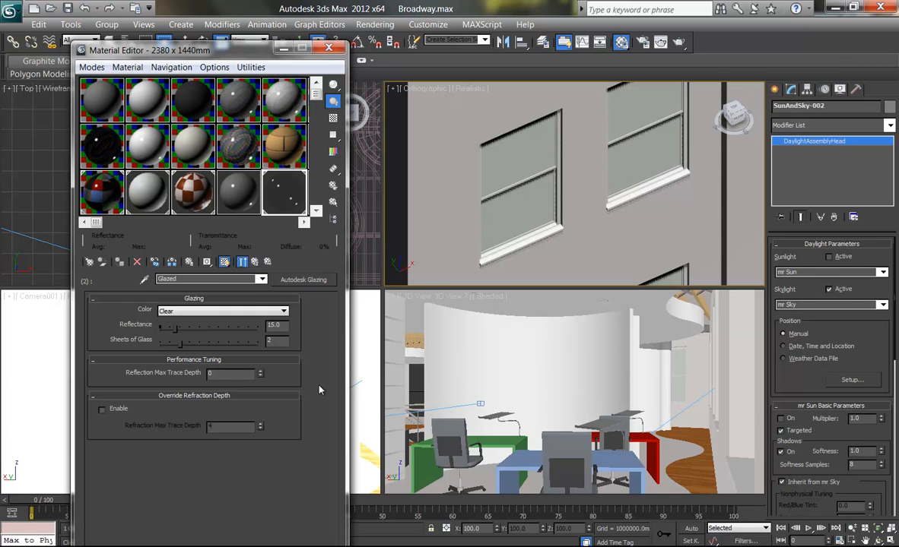
Replace the Glazed sub-material with an Arch & Design material using the Glass (Thin Geometry) template, and close the Material Editor
click(309, 280)
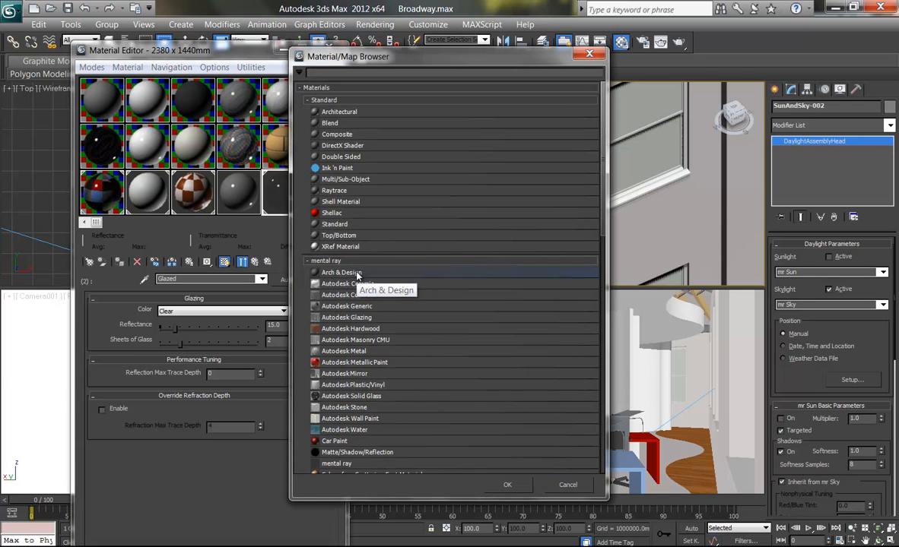
double_click(357, 273)
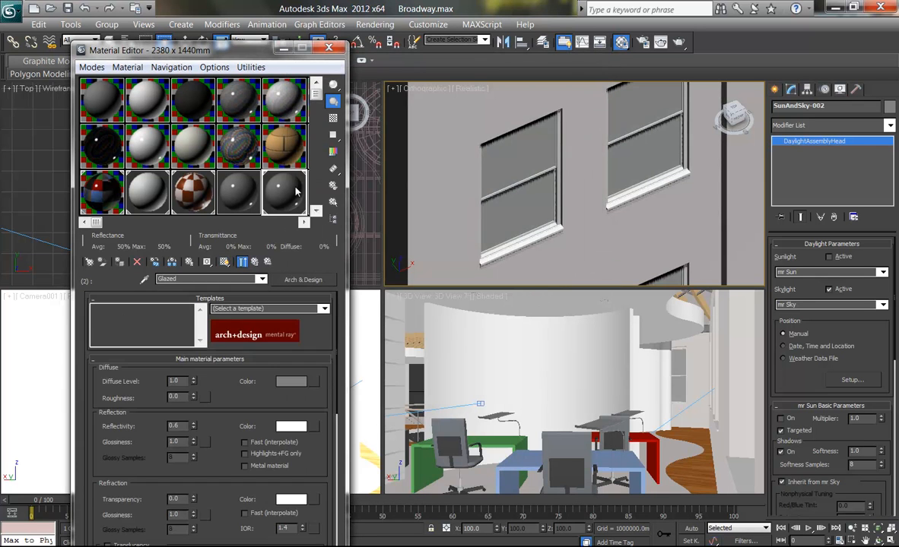
click(323, 309)
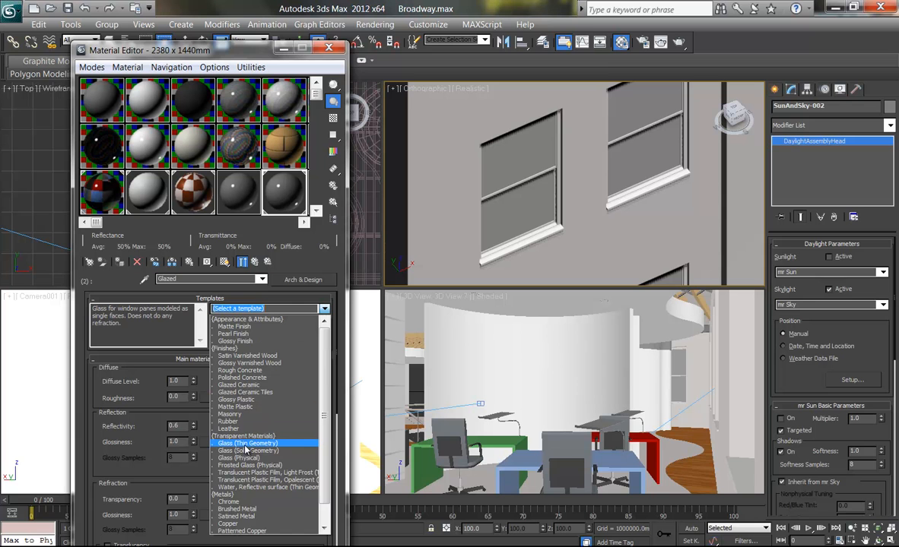
click(245, 445)
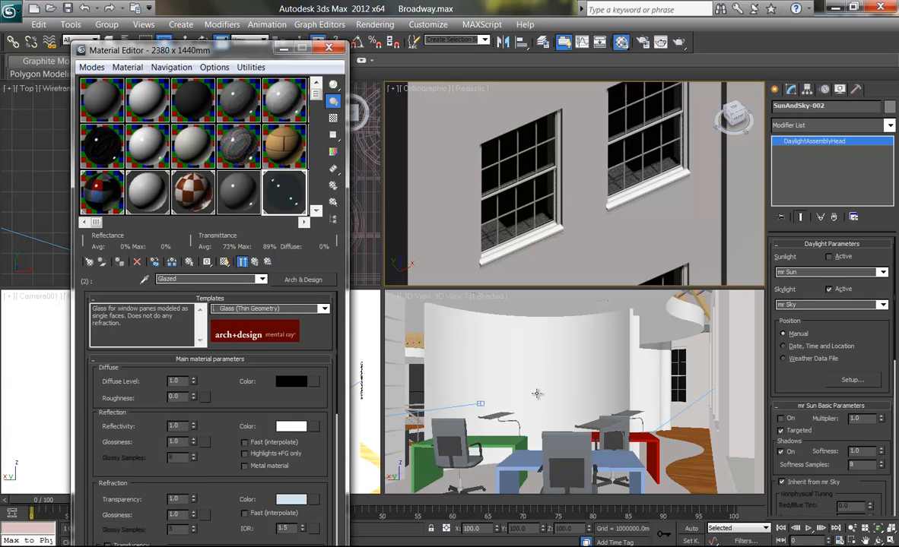
click(331, 48)
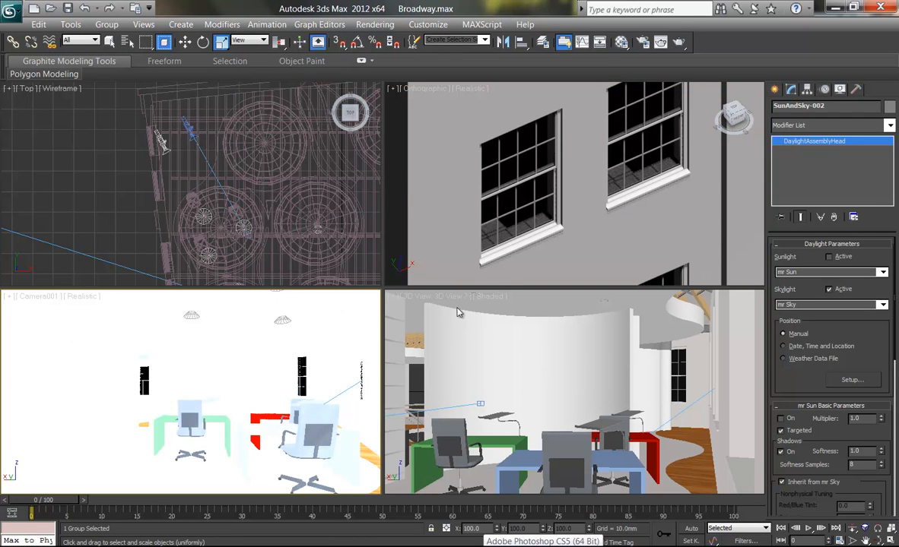
Activate the Camera001 viewport and change its shading from Realistic to Shaded
right_click(99, 331)
click(71, 298)
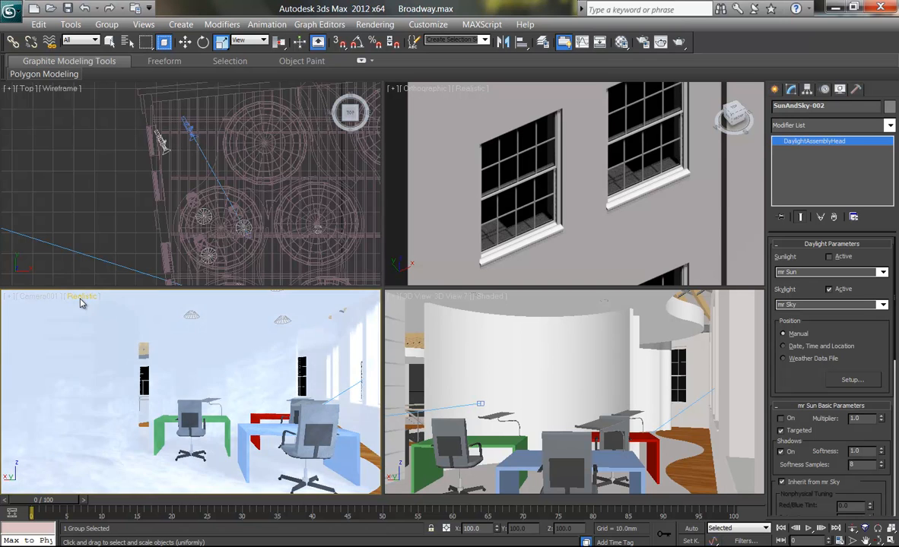
click(81, 298)
click(113, 323)
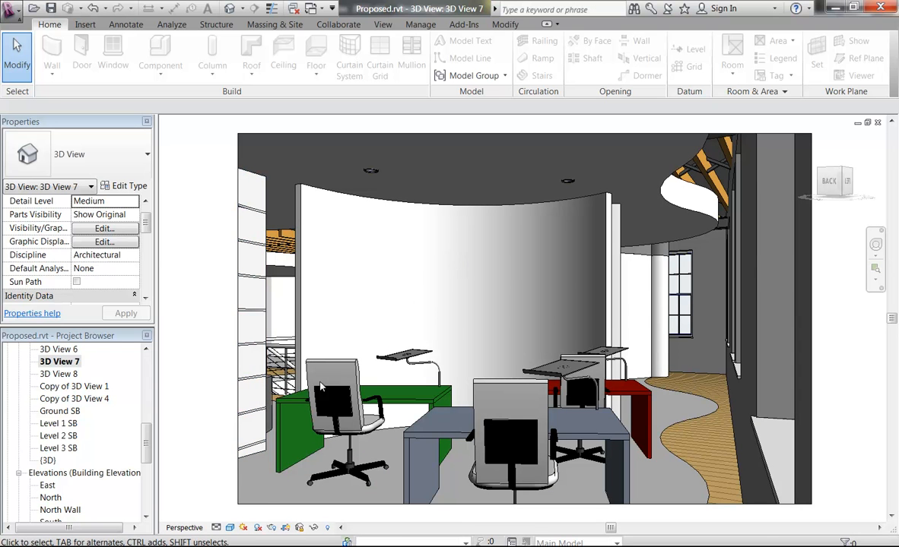
In Revit, set the rendering lighting scheme of 3D View 7 to Interior: Sun and Artificial and close the rendering settings
click(272, 529)
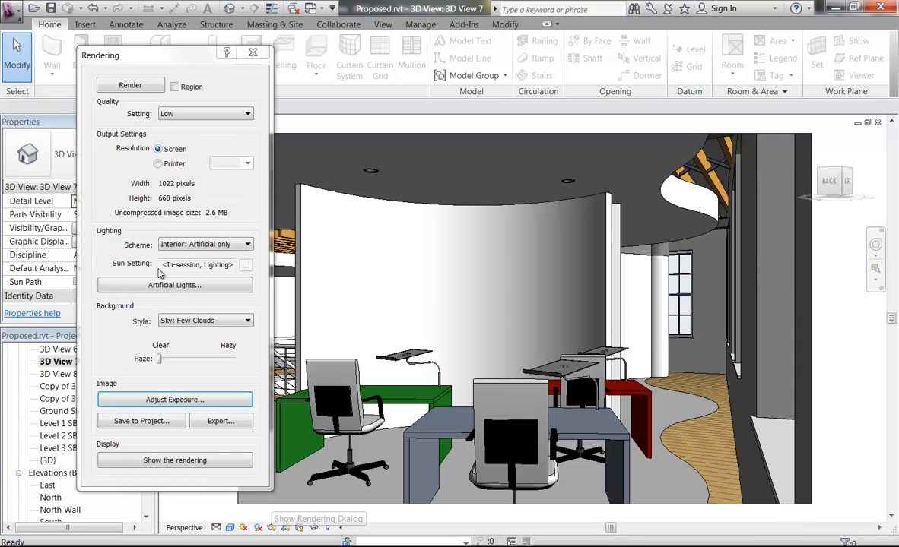
click(192, 244)
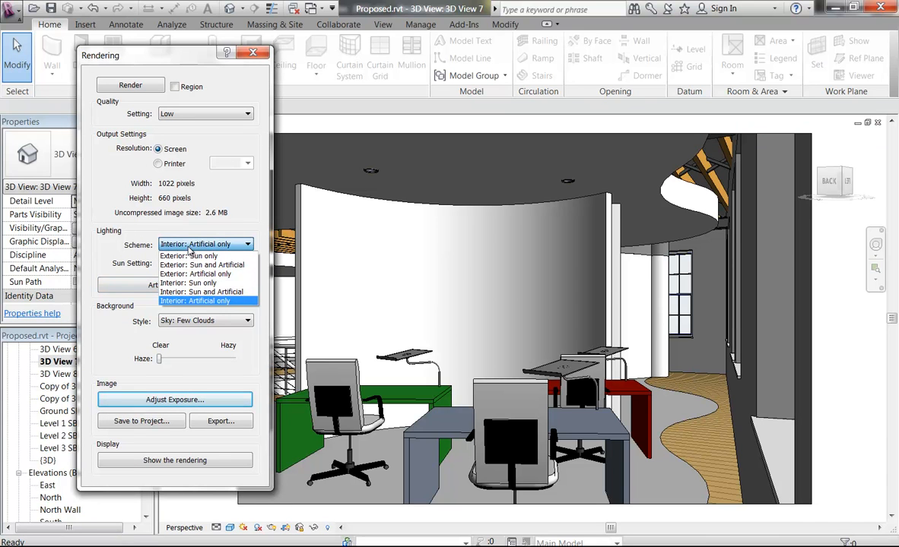
click(186, 293)
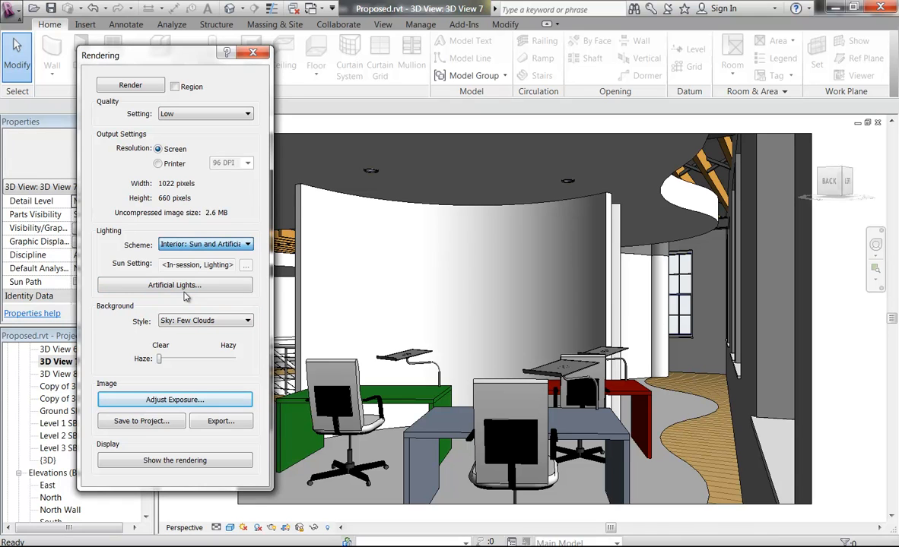
click(253, 52)
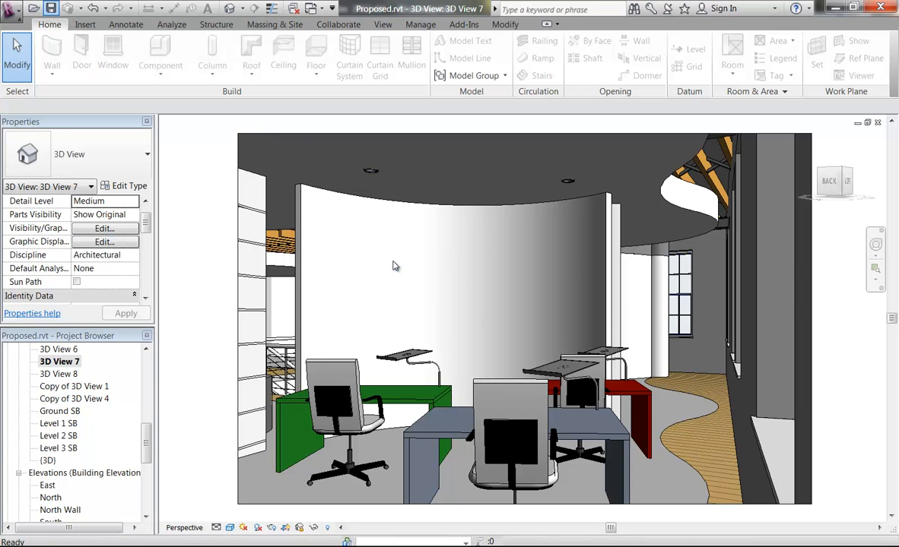
Export 3D View 7 as FBX to the import folder, overwriting Proposed-3DView-Copyof3DView4.fbx, and switch back to 3ds Max
click(9, 9)
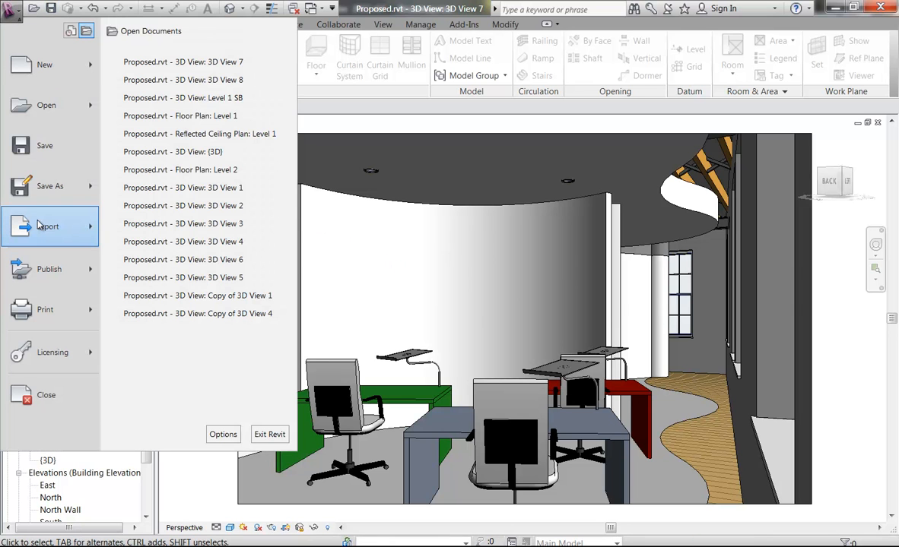
mouse_move(37, 230)
click(151, 255)
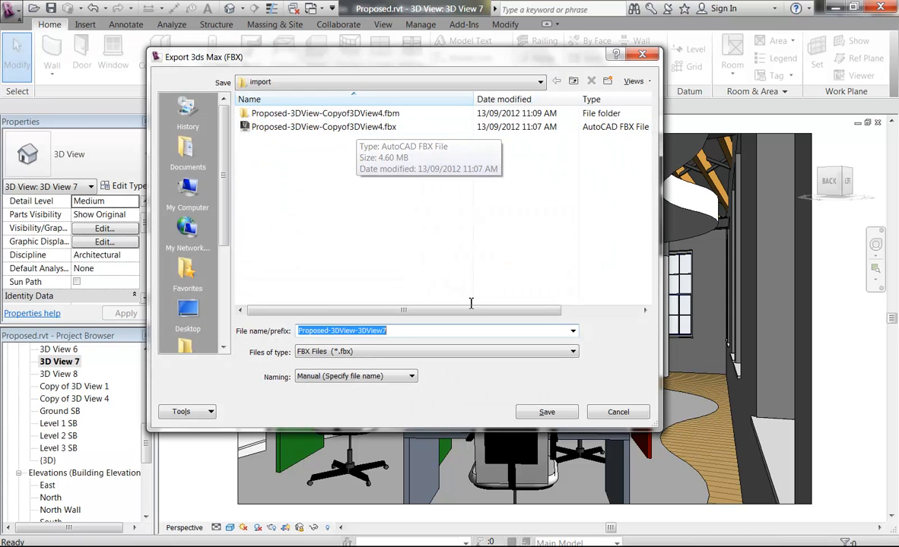
click(327, 127)
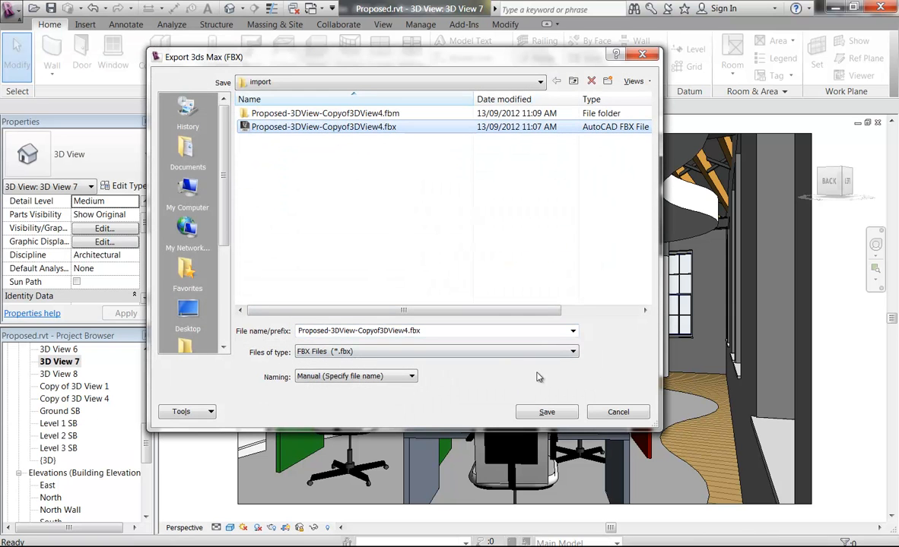
click(532, 415)
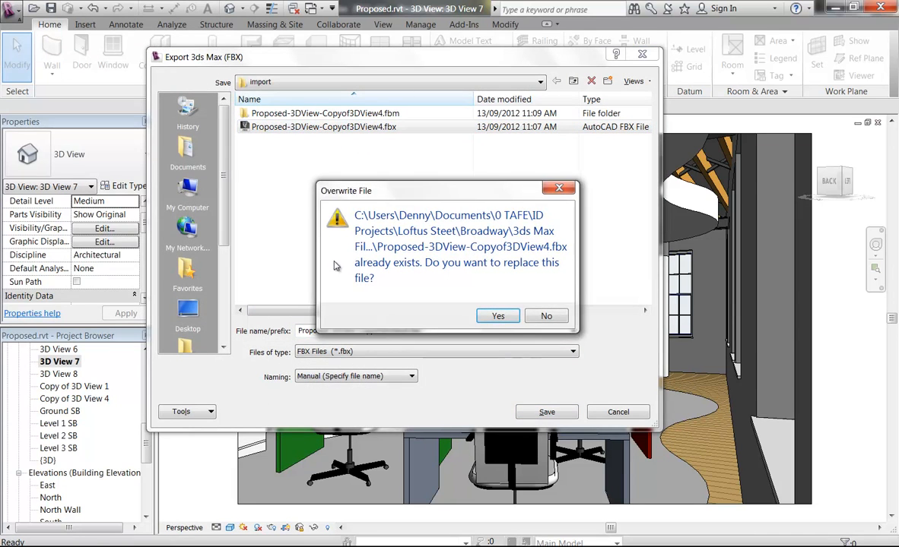
click(498, 316)
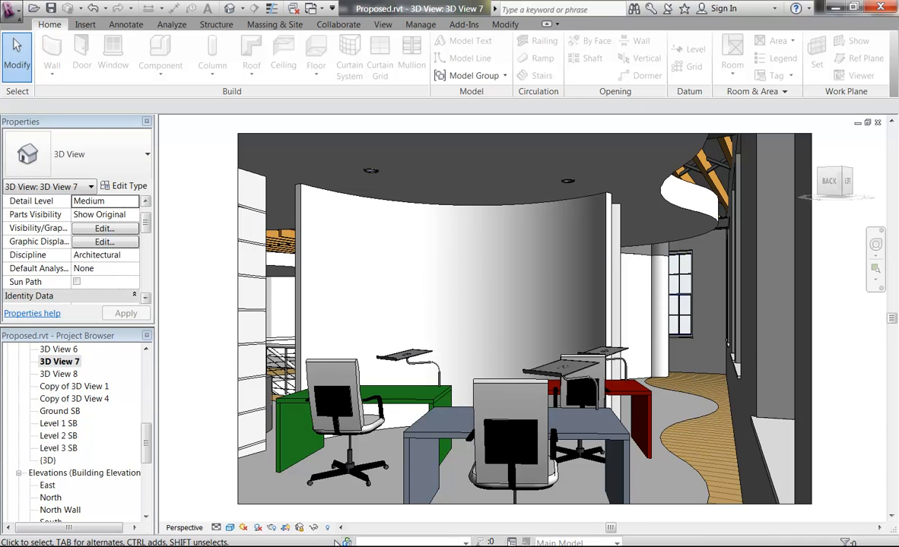
key(alt+Tab)
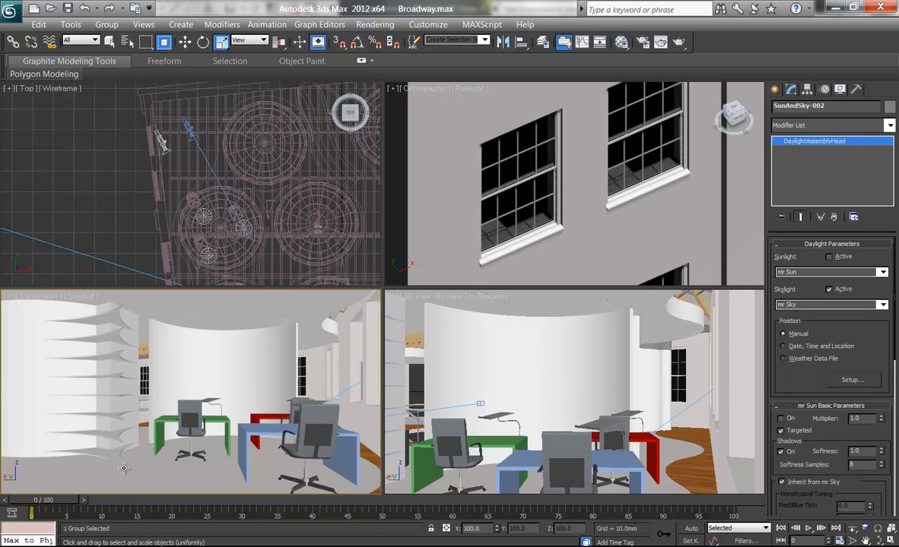
Return to Revit and, with hidden elements revealed in 3D View 7, unhide the Generic 100mm wall element
click(837, 7)
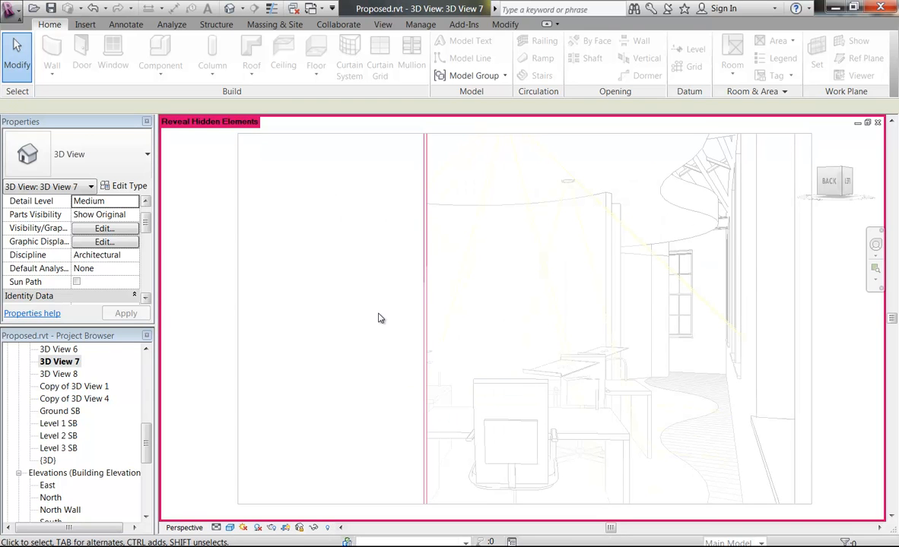
click(428, 296)
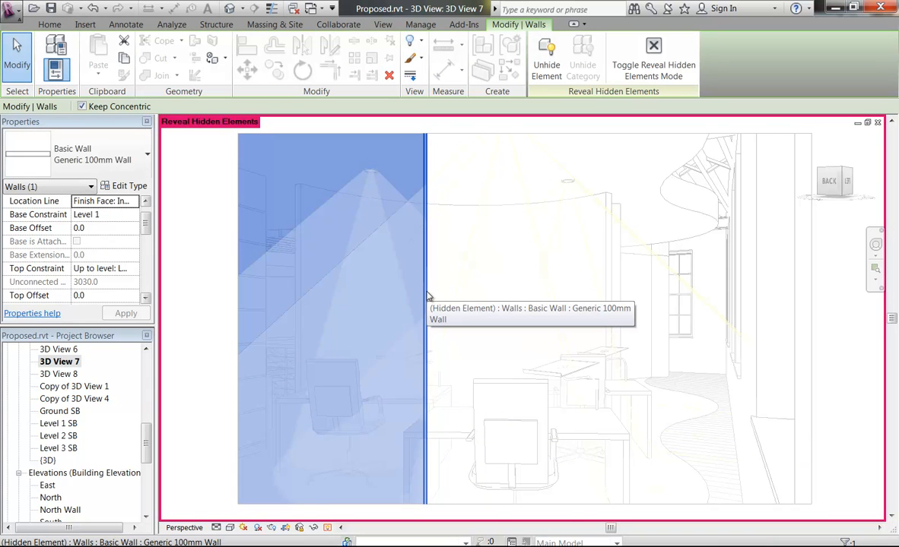
right_click(428, 296)
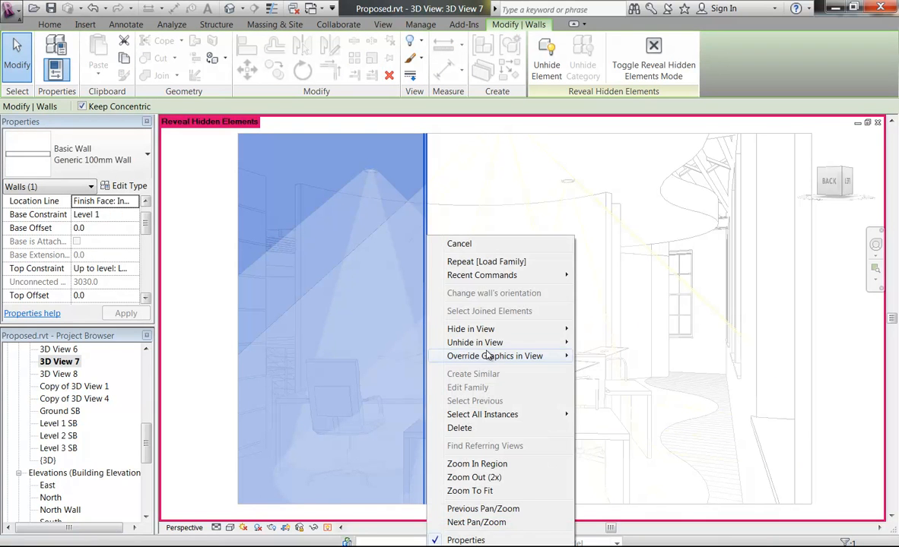
mouse_move(487, 348)
click(604, 343)
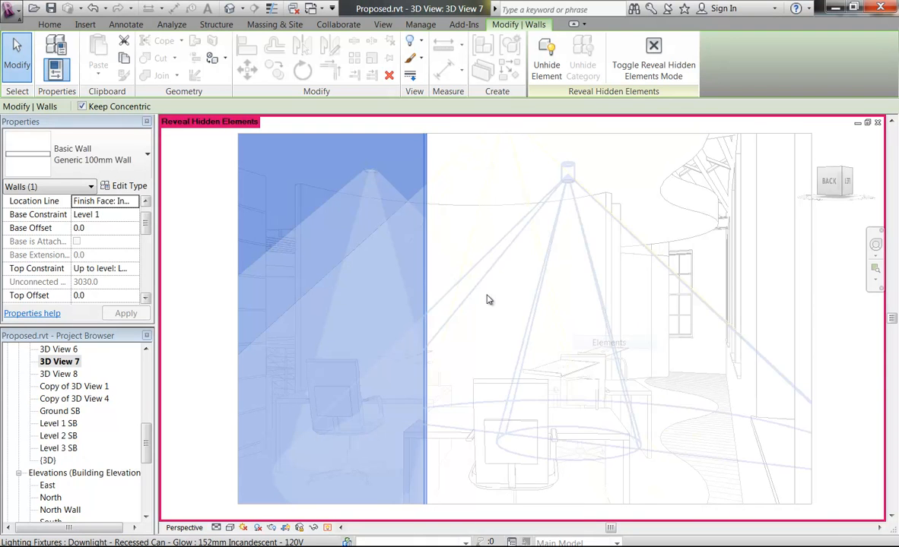
Turn off Reveal Hidden Elements mode and export 3D View 7 as FBX, overwriting Proposed-3DView-Copyof3DView4.fbx in the import folder
click(493, 236)
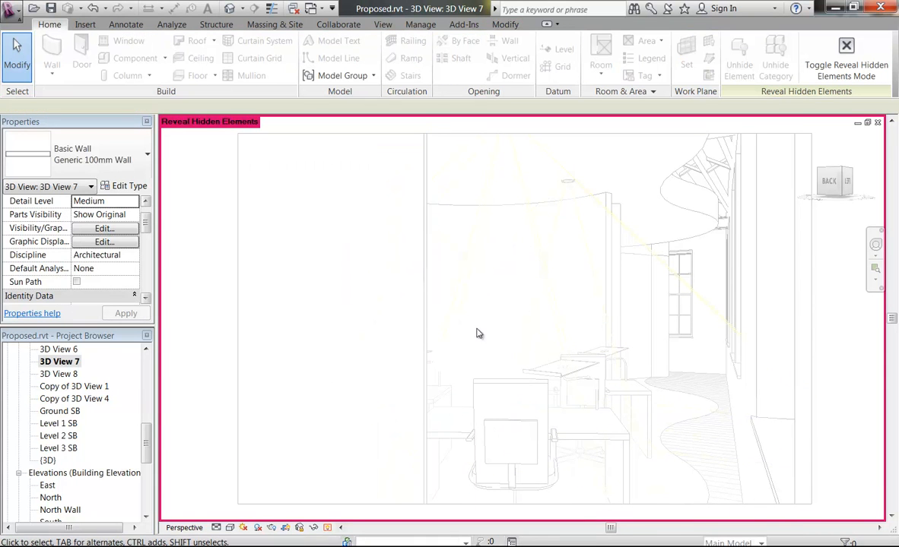
click(327, 528)
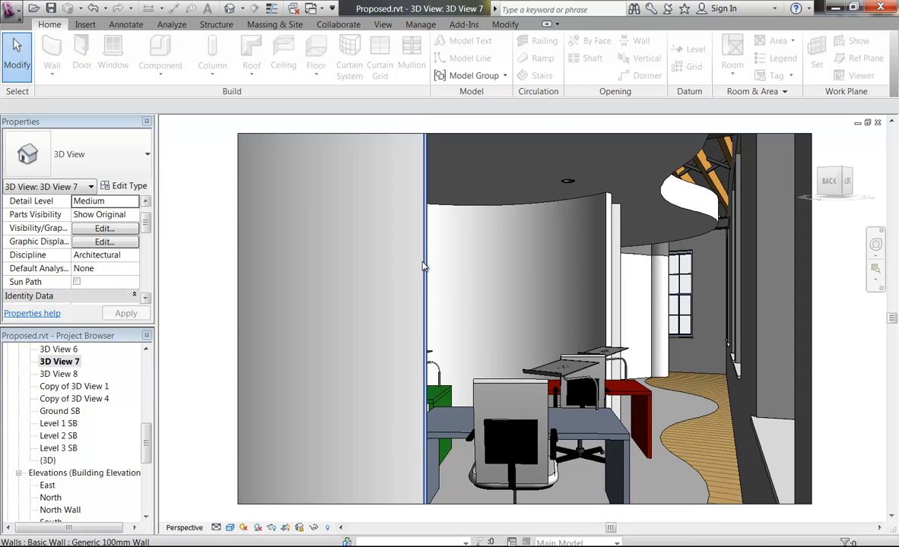
click(11, 9)
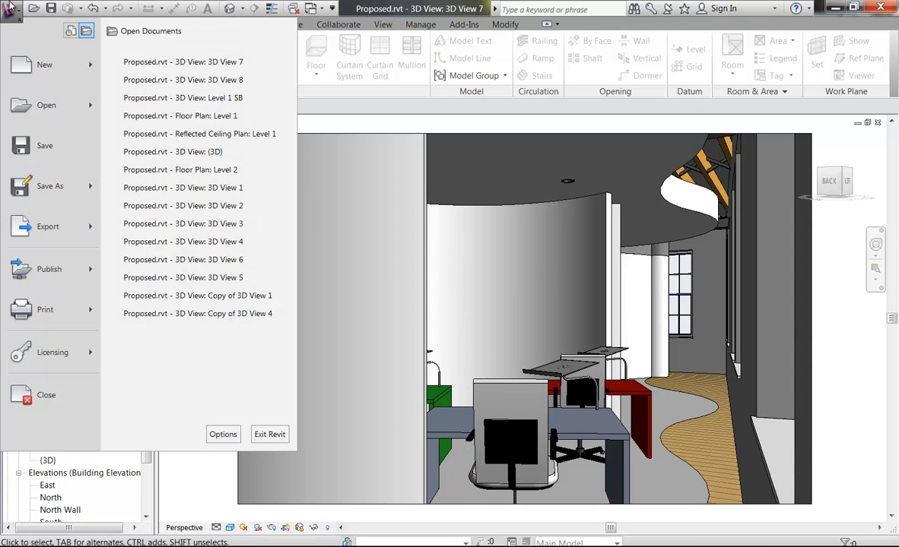
mouse_move(38, 226)
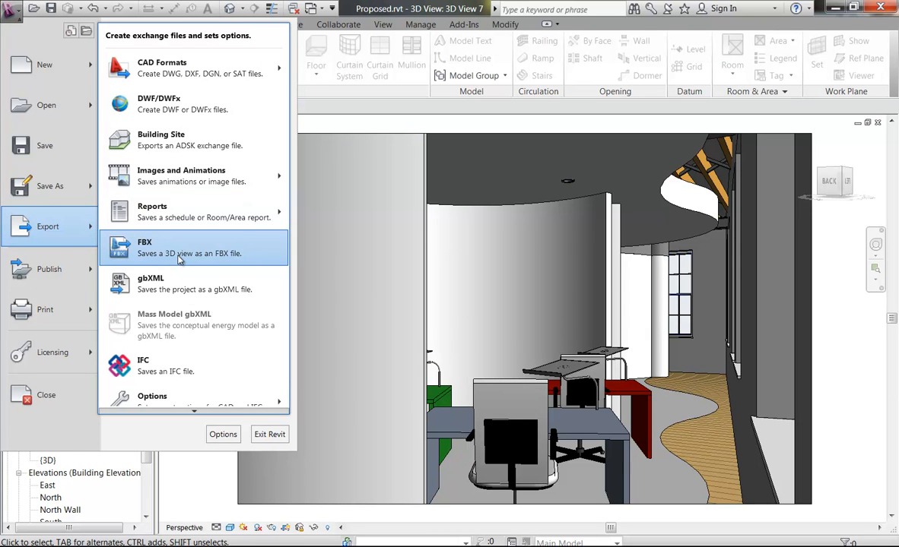
click(142, 245)
click(254, 127)
click(541, 411)
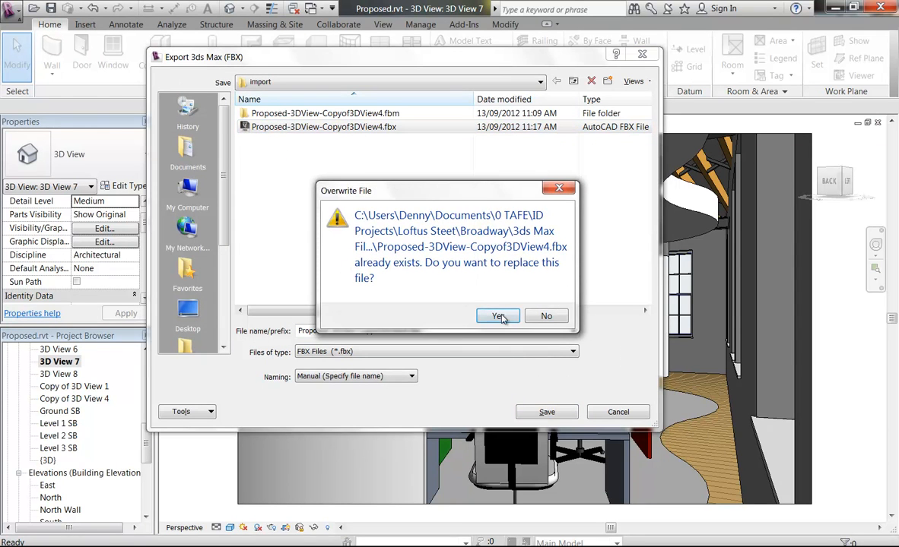
click(498, 316)
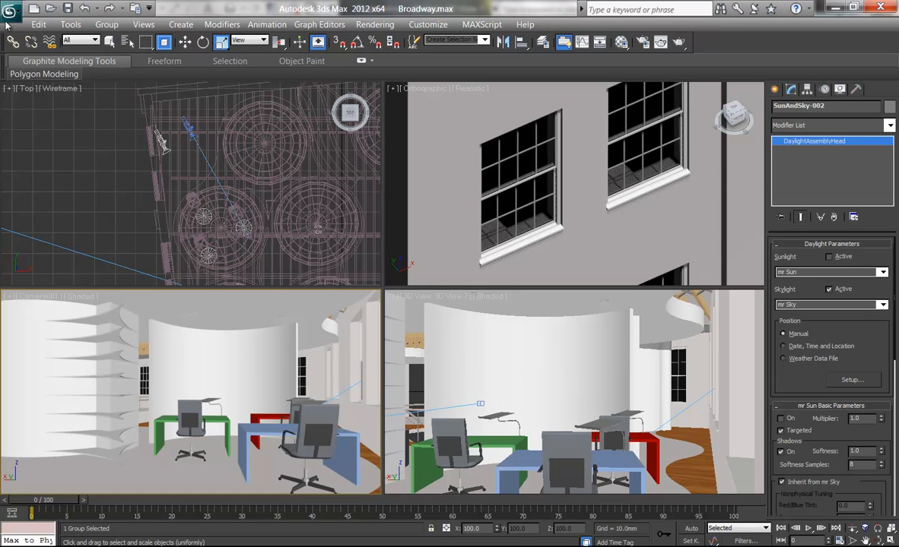
click(10, 10)
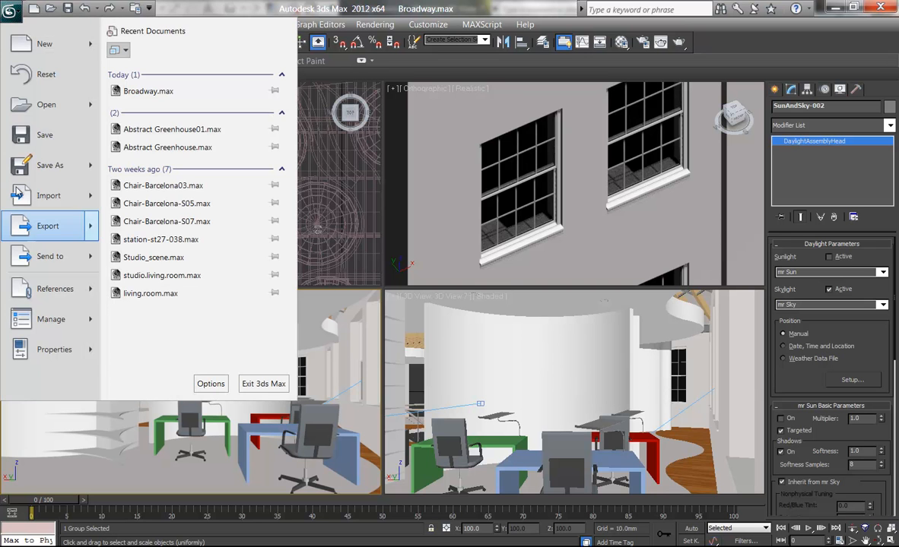
mouse_move(34, 275)
click(137, 235)
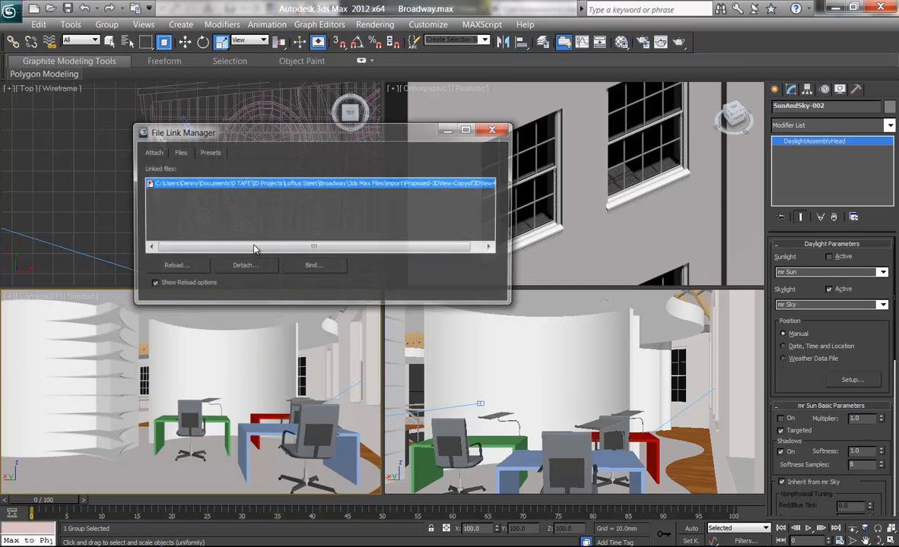
click(184, 264)
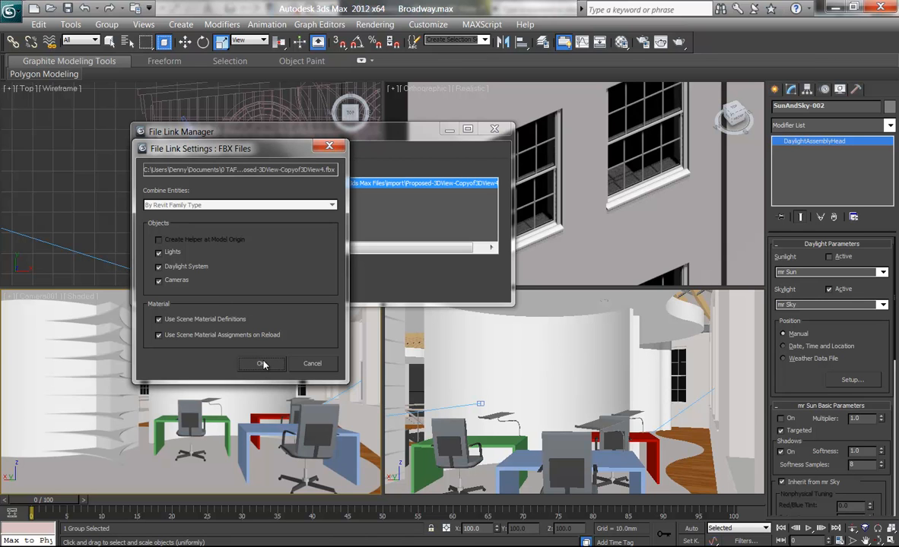
click(316, 366)
click(495, 130)
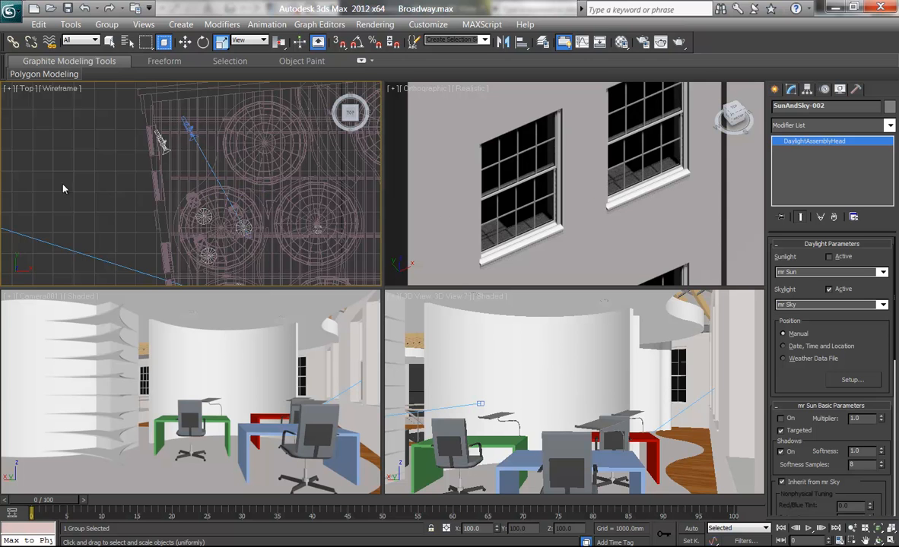
Reload the linked Proposed-3DView-Copyof3DView4.fbx in File Link Manager, keeping By Revit Family Type, lights, daylight system and cameras, and close the manager
click(8, 11)
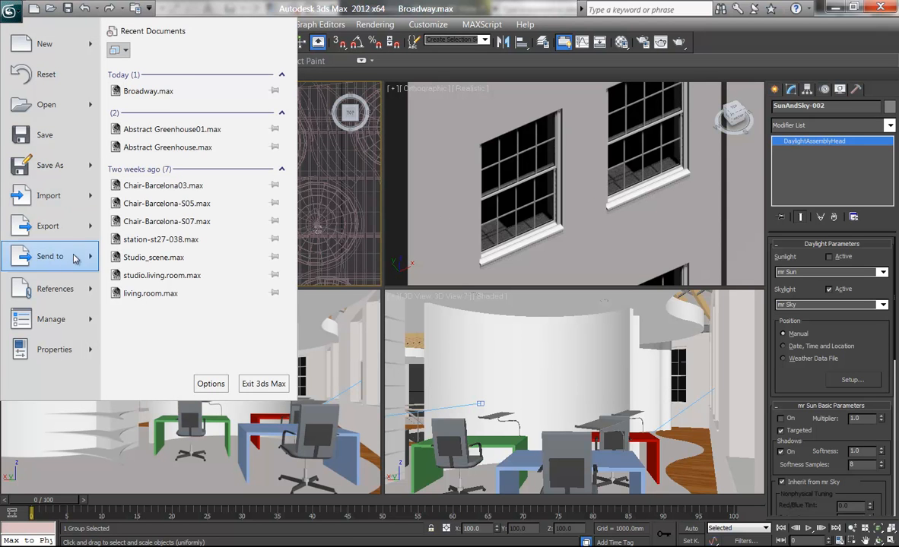
mouse_move(46, 289)
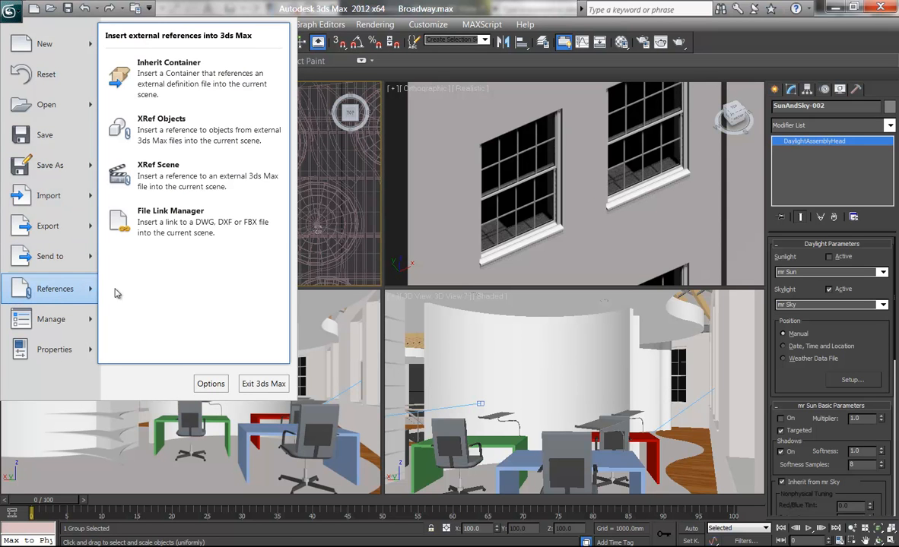
click(165, 199)
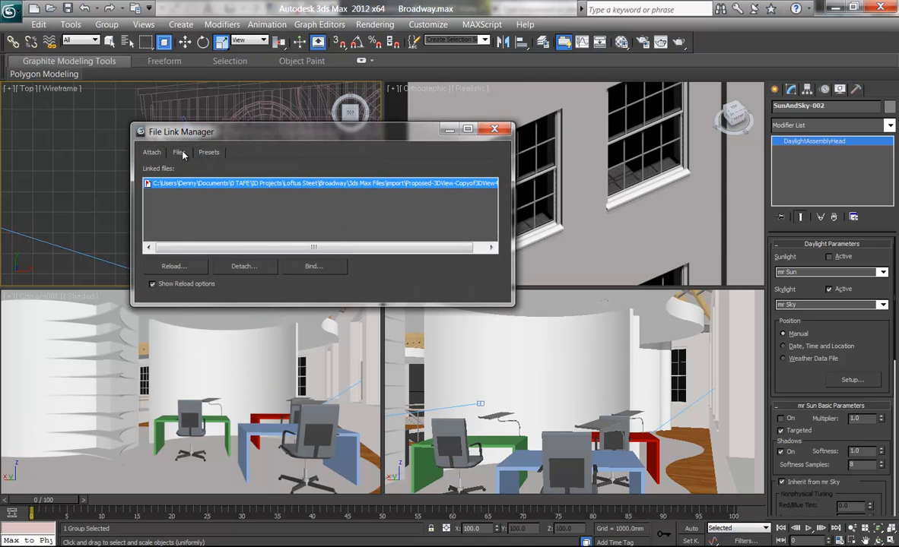
click(172, 266)
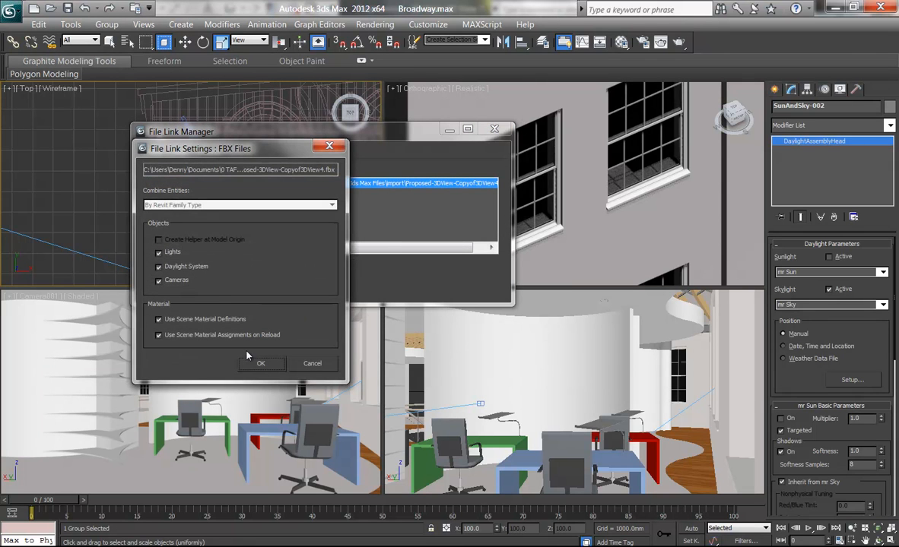
click(263, 363)
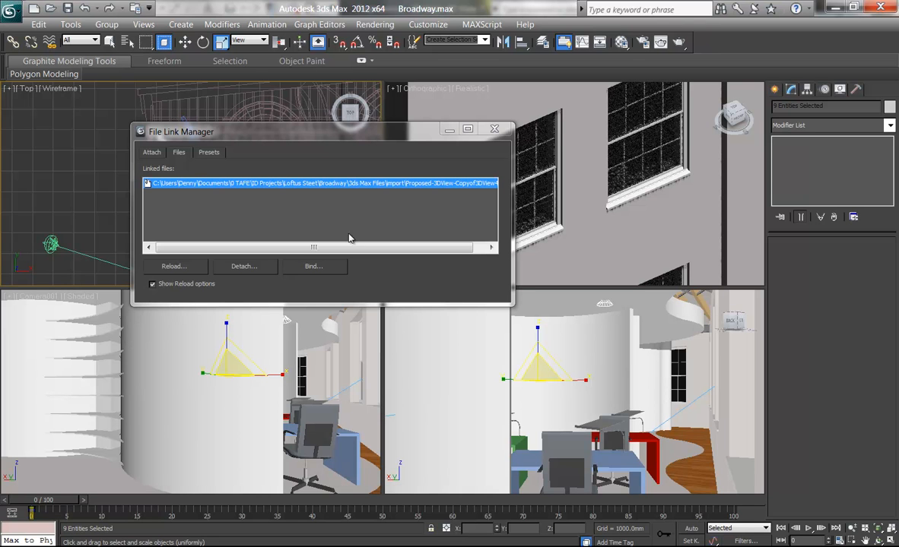
click(494, 130)
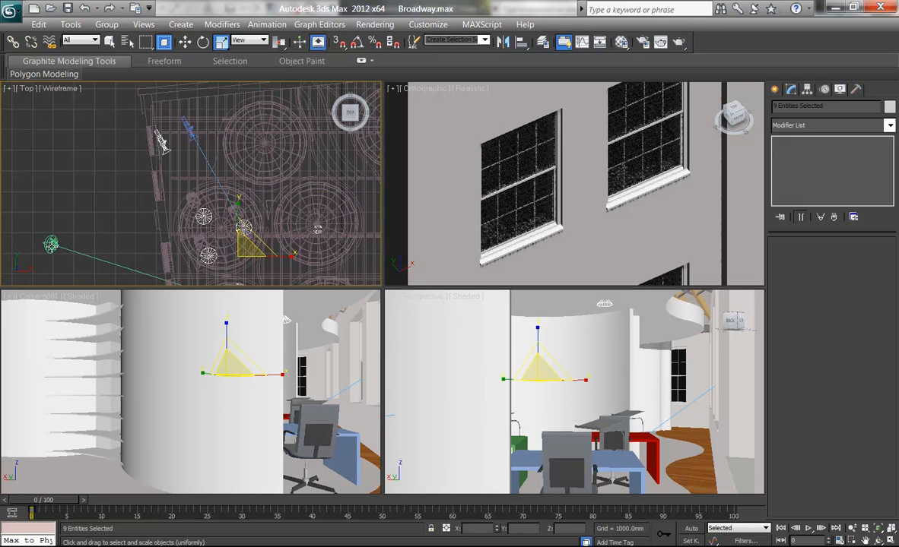
Inspect the sunlight and skylight settings of the reloaded SunAndSky-002 daylight system outside the building in the Top viewport
scroll(91, 159, down, 6)
click(131, 183)
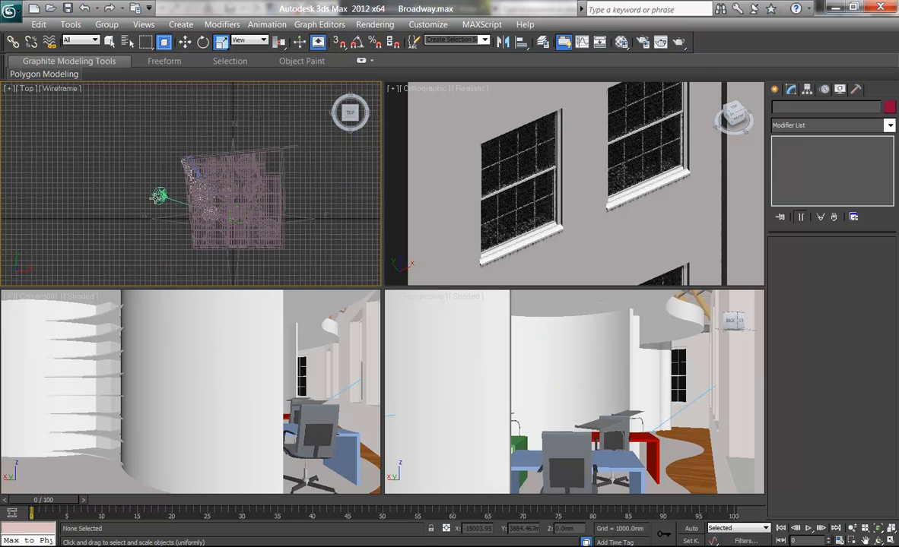
click(158, 197)
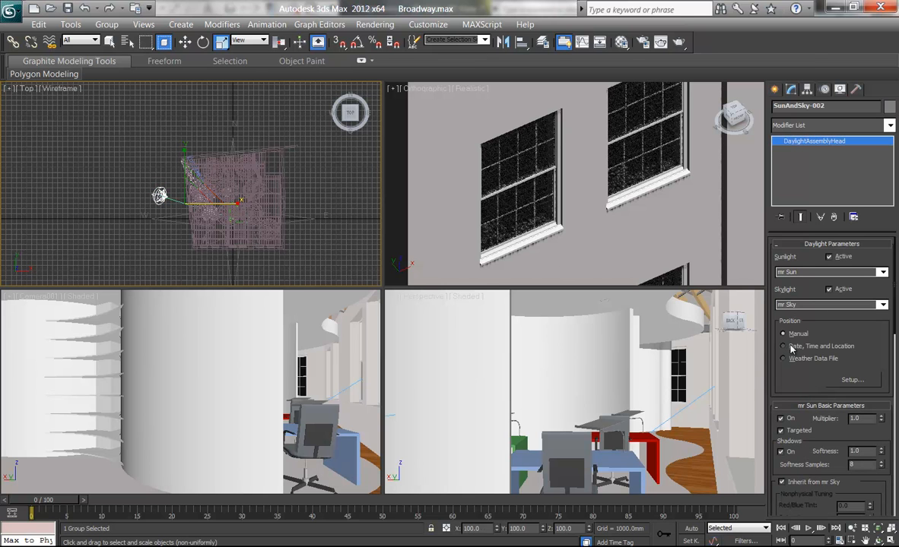
click(88, 154)
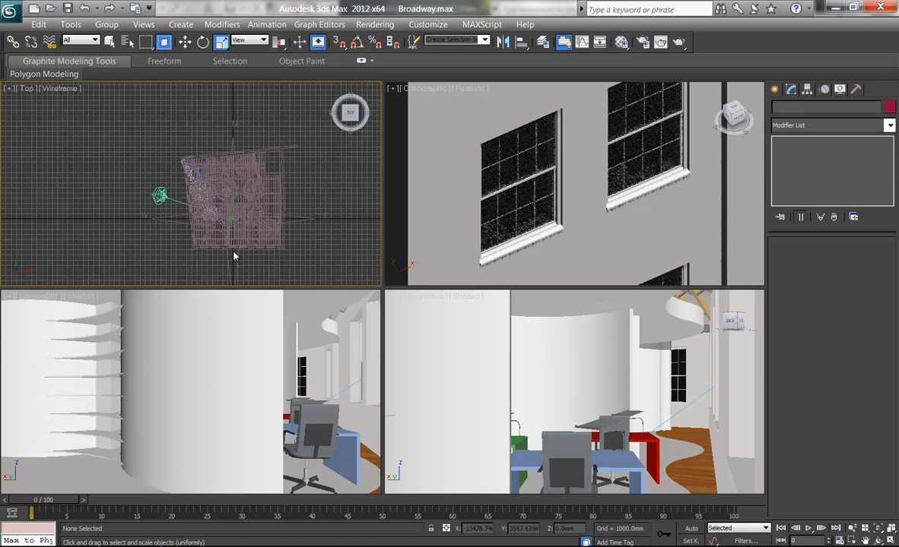
middle_drag(186, 117, 222, 82)
scroll(238, 132, up, 6)
middle_drag(219, 160, 192, 209)
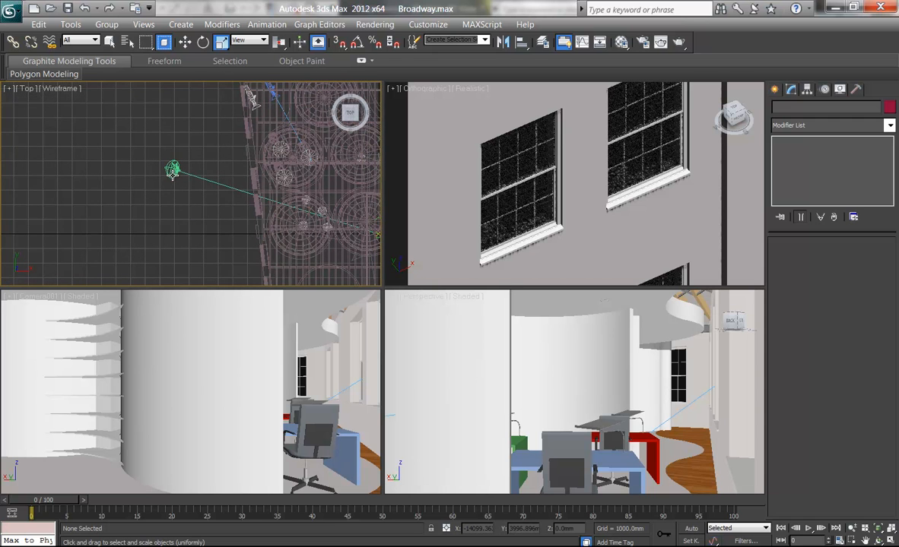
click(172, 169)
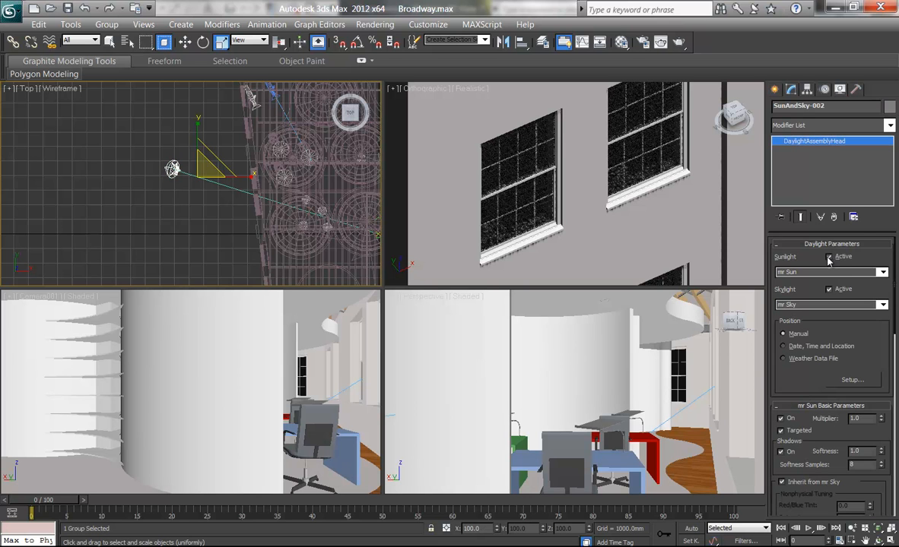
click(180, 212)
middle_drag(180, 213, 151, 211)
Activate the Perspective viewport and change its shading from Shaded to Realistic
click(439, 346)
click(462, 296)
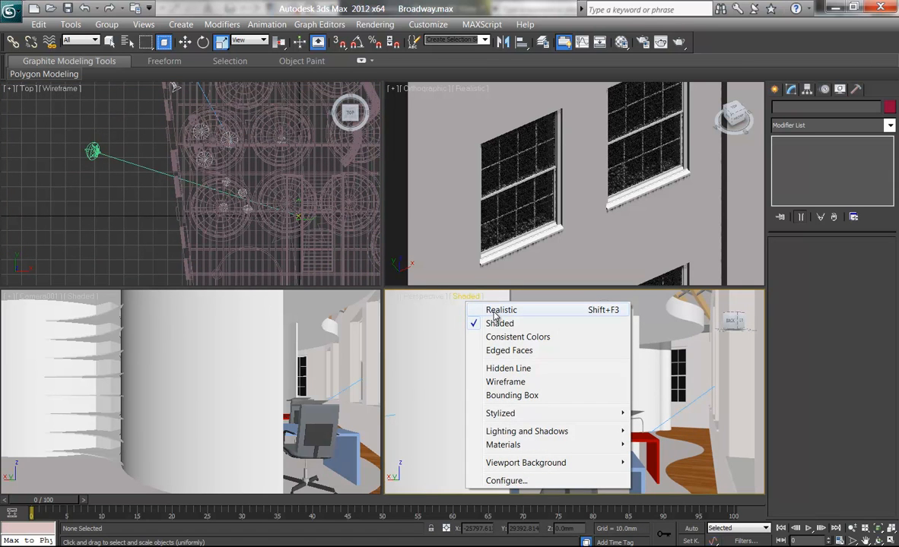
click(495, 311)
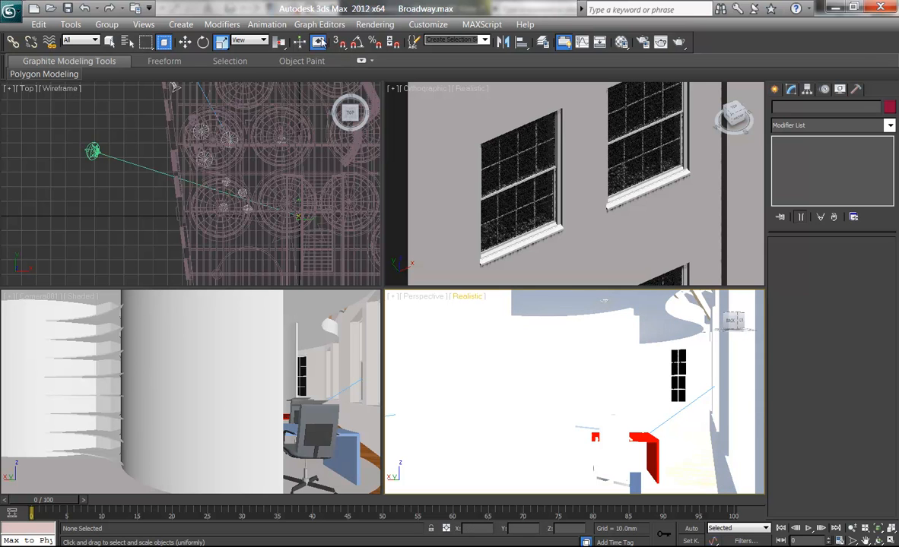
Open the exposure control settings and render a preview of the Perspective view with mr Photographic Exposure Control
click(374, 25)
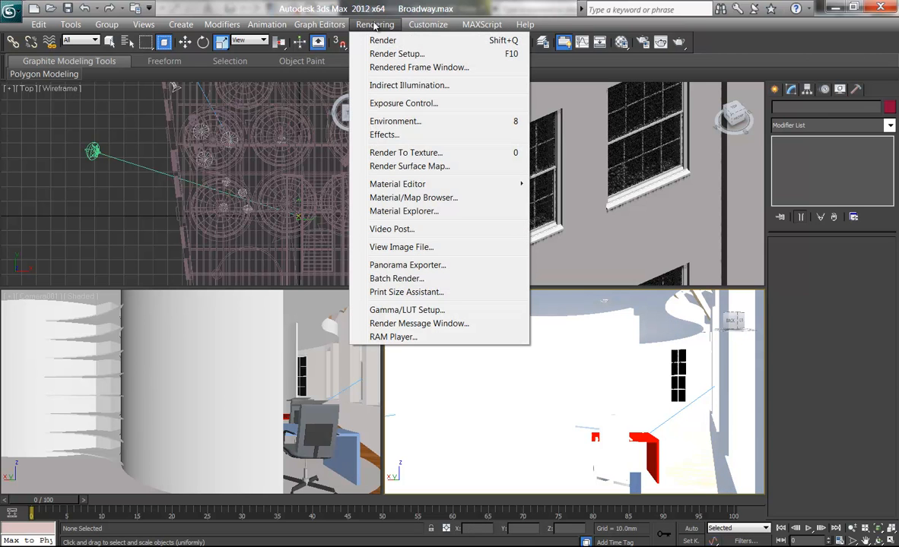
click(403, 103)
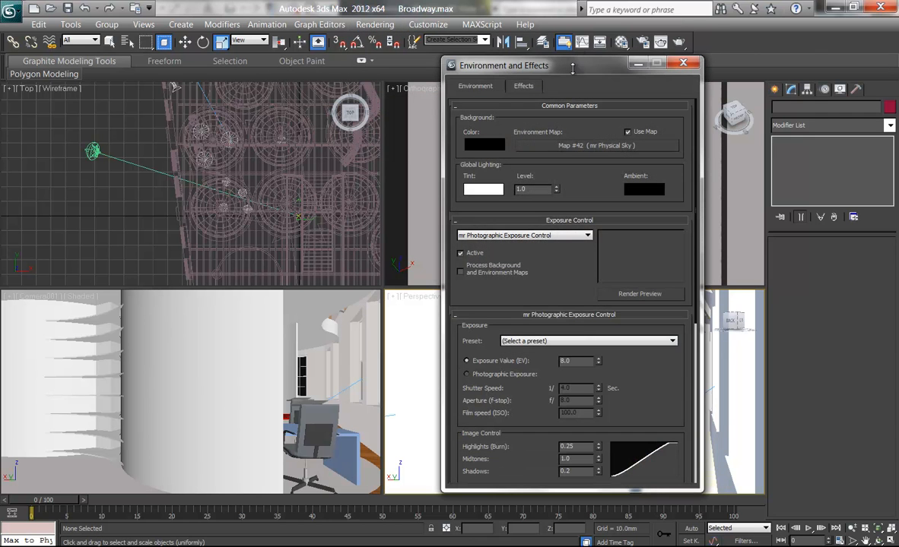
drag(564, 72, 202, 61)
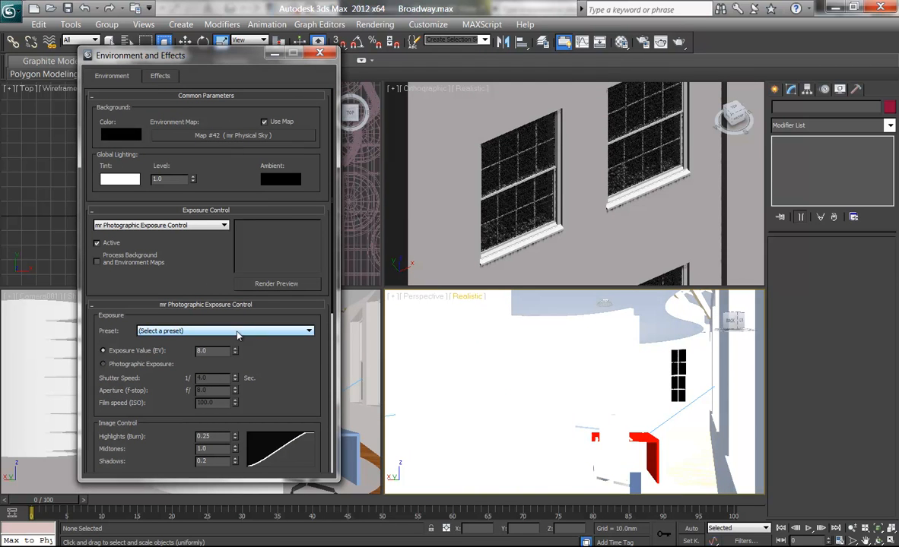
click(212, 351)
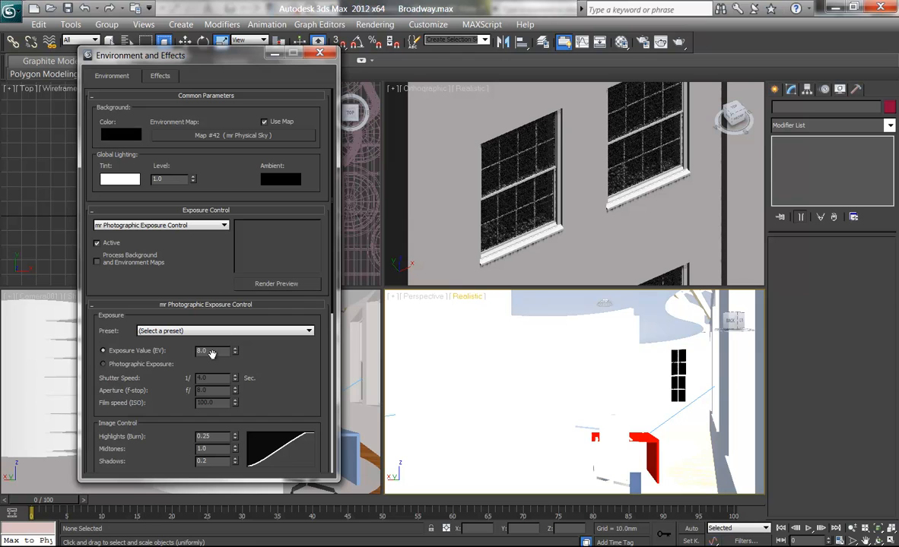
click(267, 286)
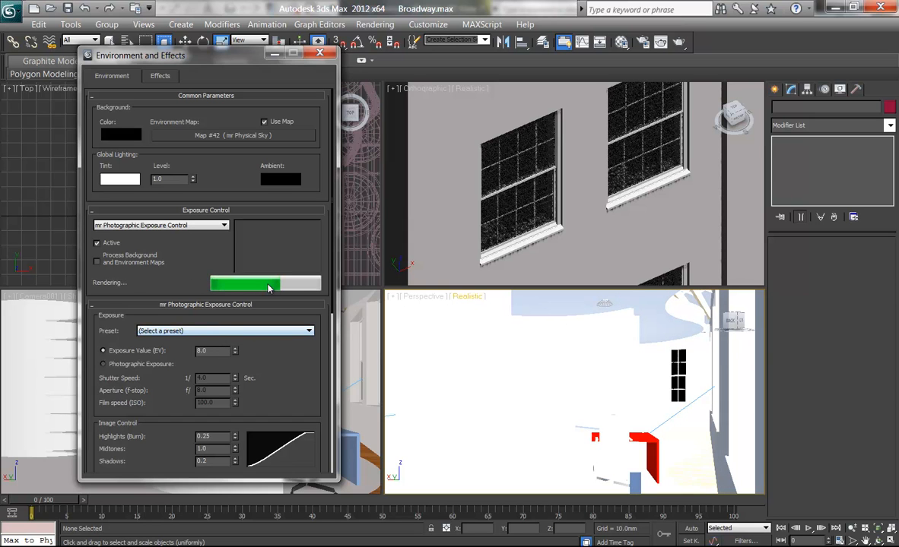
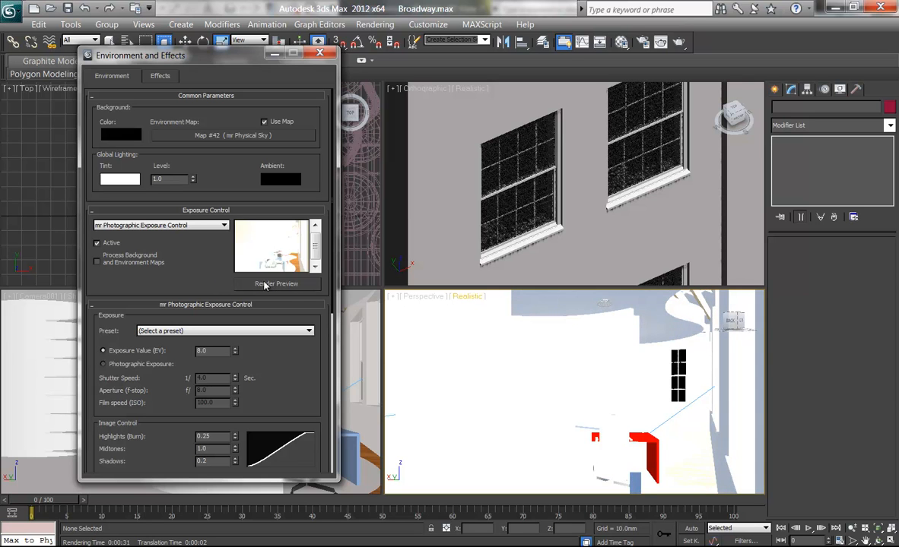
Set the Exposure Value (EV) of the mr Photographic Exposure Control to 13.0
click(216, 352)
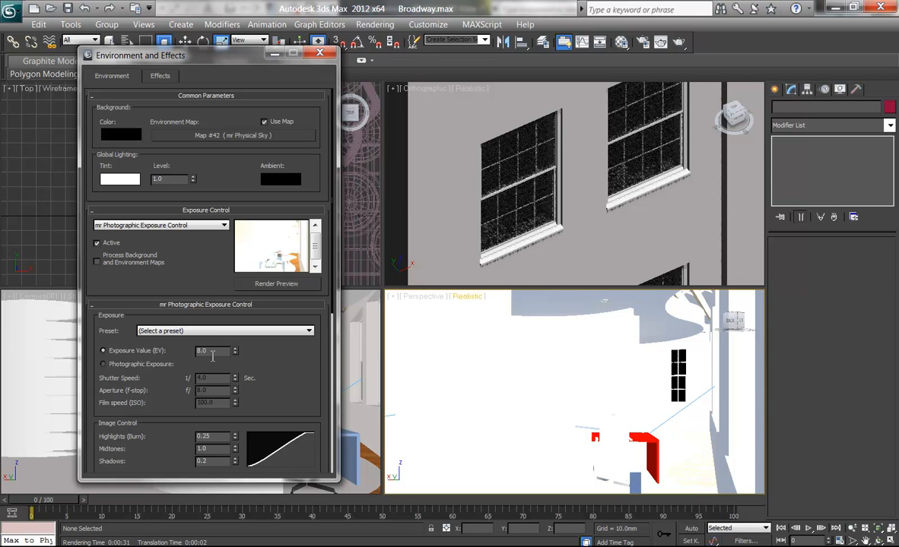
click(235, 355)
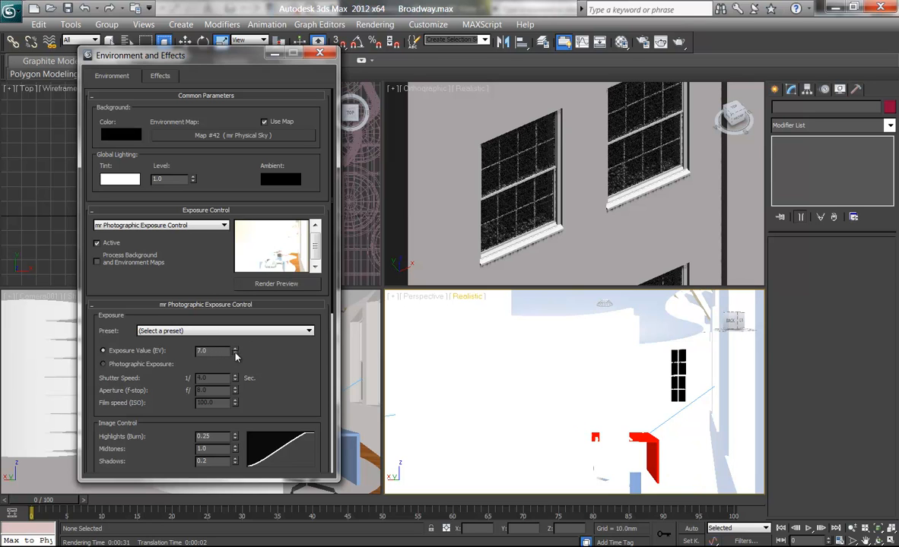
click(235, 348)
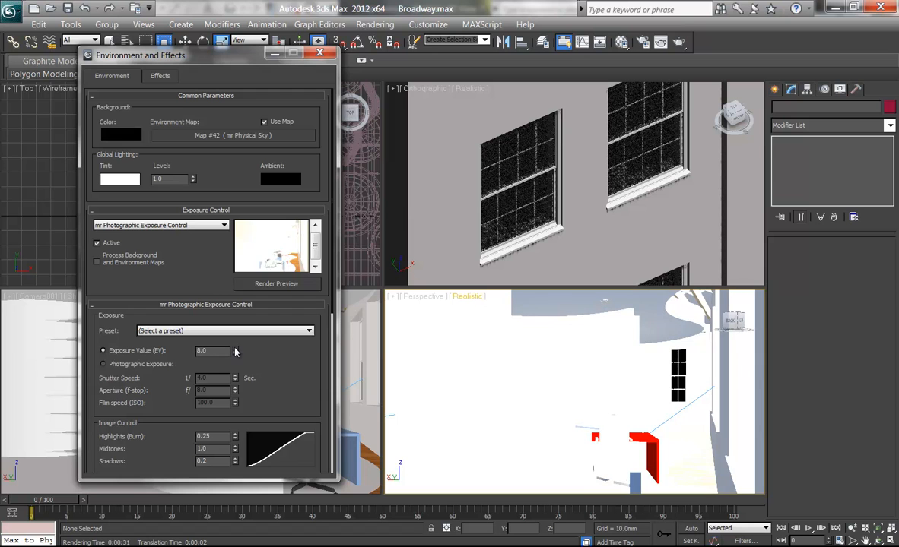
click(235, 348)
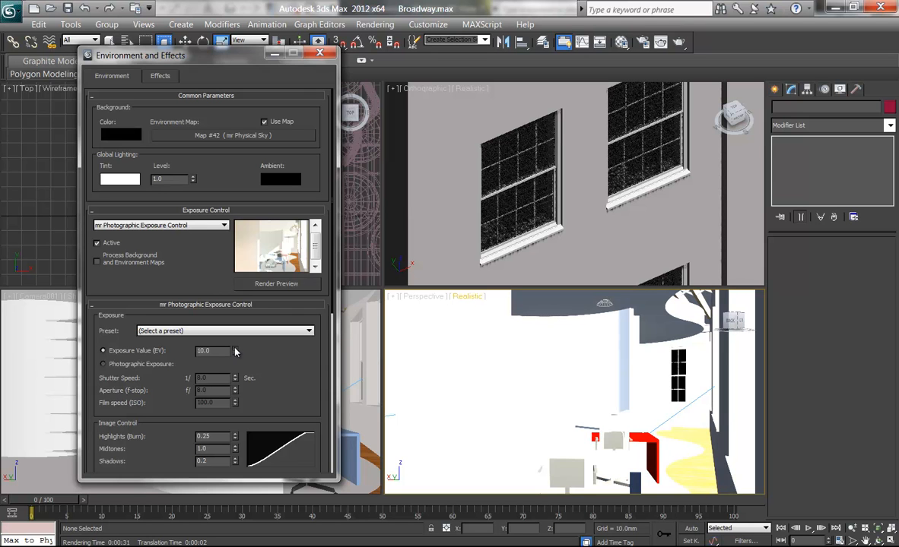
click(235, 348)
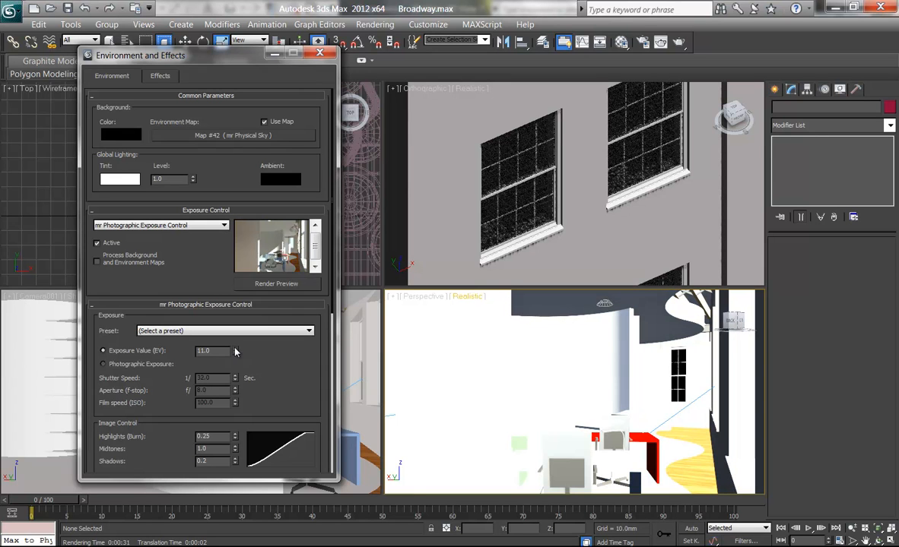
click(235, 348)
click(235, 348)
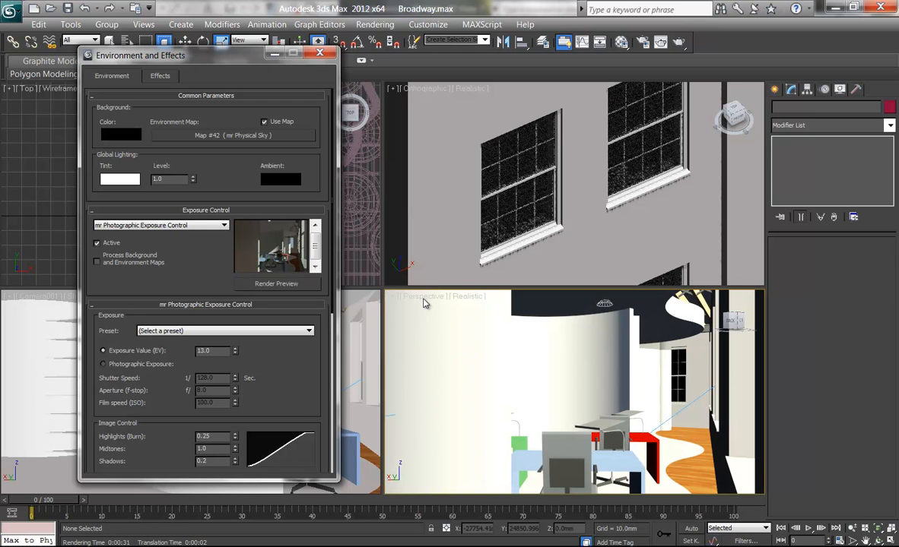
Set the Exposure Value (EV) of the mr Photographic Exposure Control to 12.0 and close the environment settings
click(235, 355)
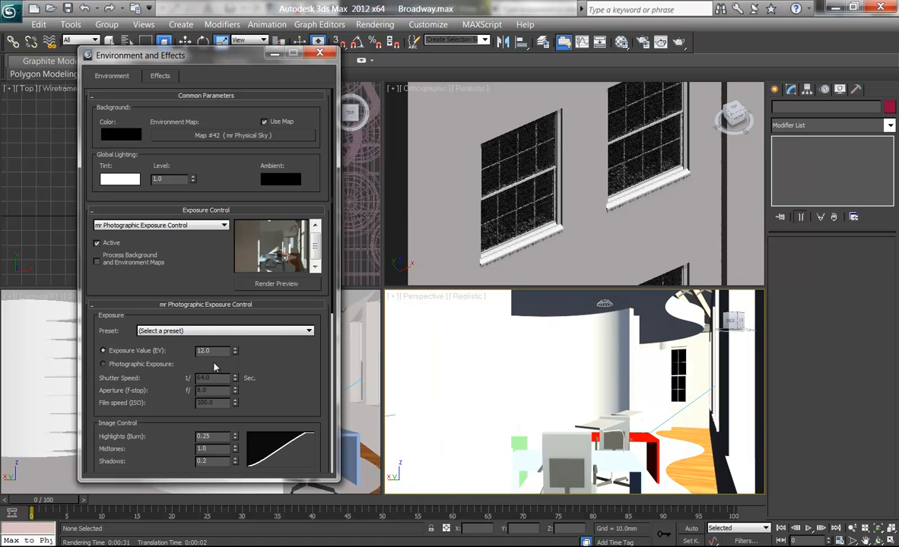
click(319, 53)
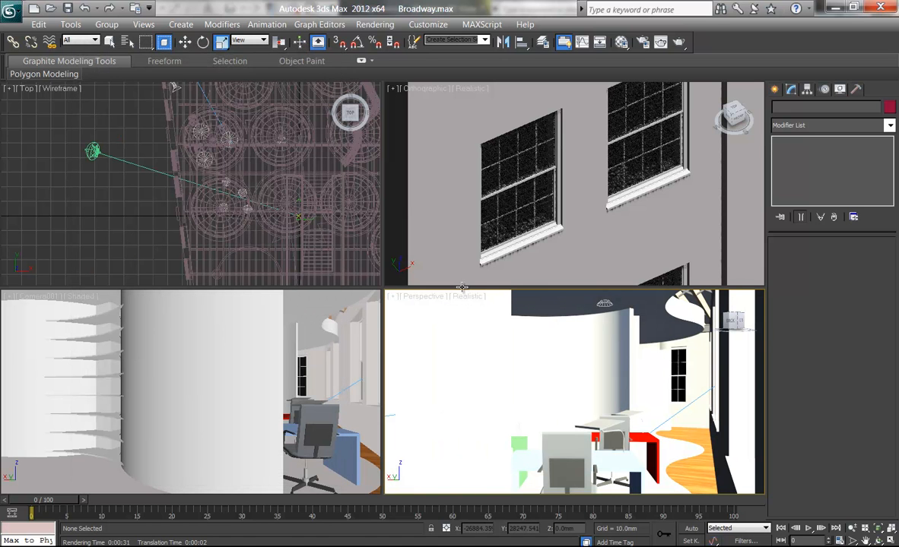
Check the lighting and shadow display options of the Perspective viewport
click(465, 296)
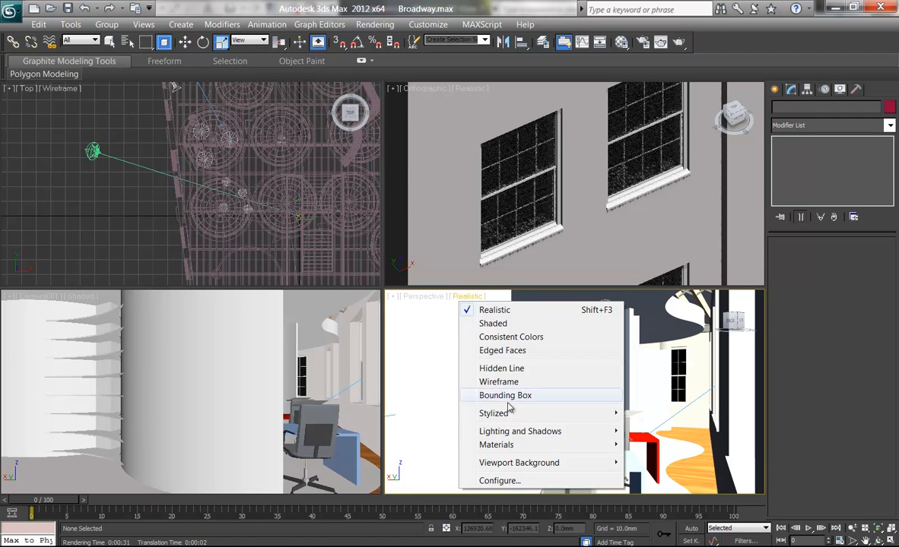
mouse_move(505, 434)
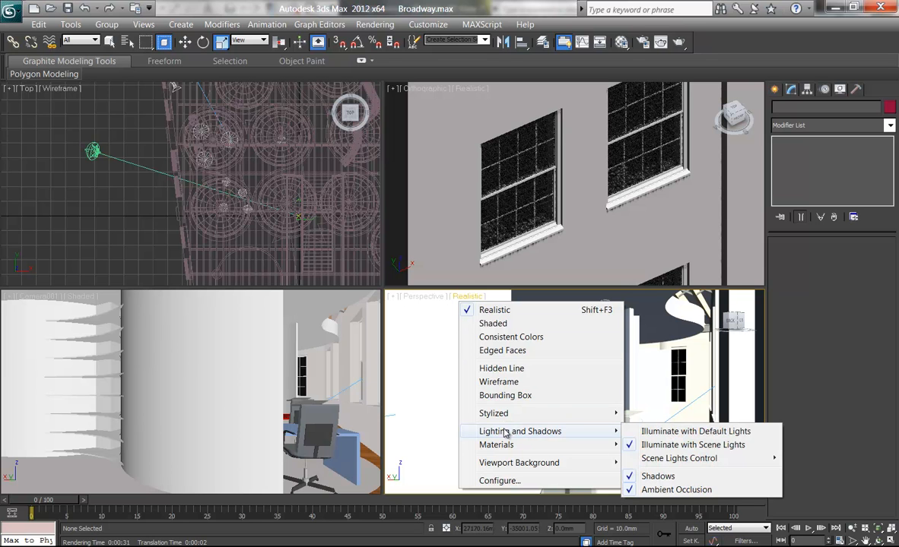
mouse_move(689, 462)
Change the Camera001 viewport shading from Shaded to Realistic
click(194, 355)
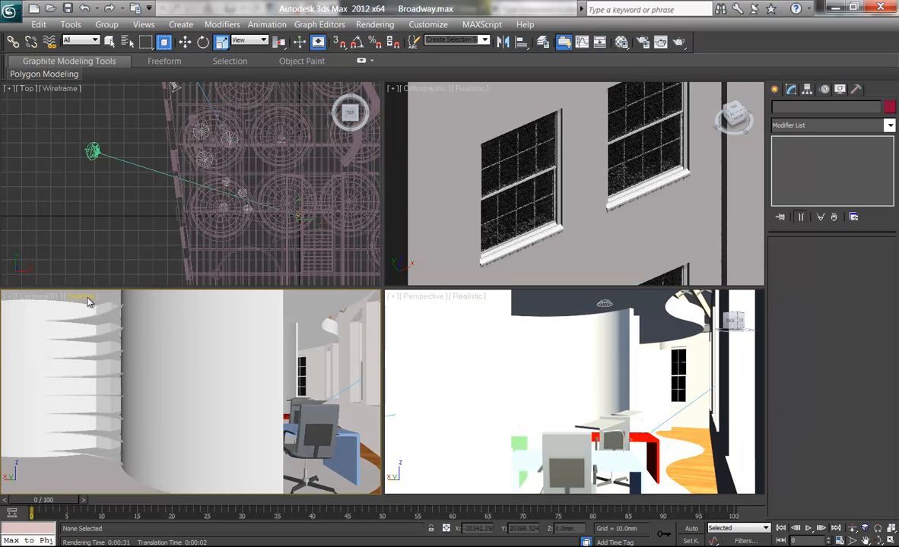
click(89, 300)
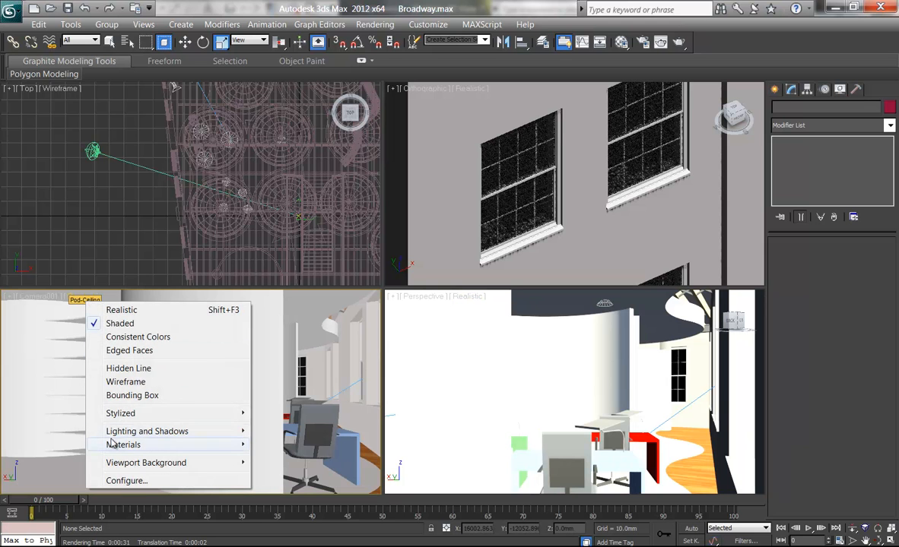
mouse_move(159, 435)
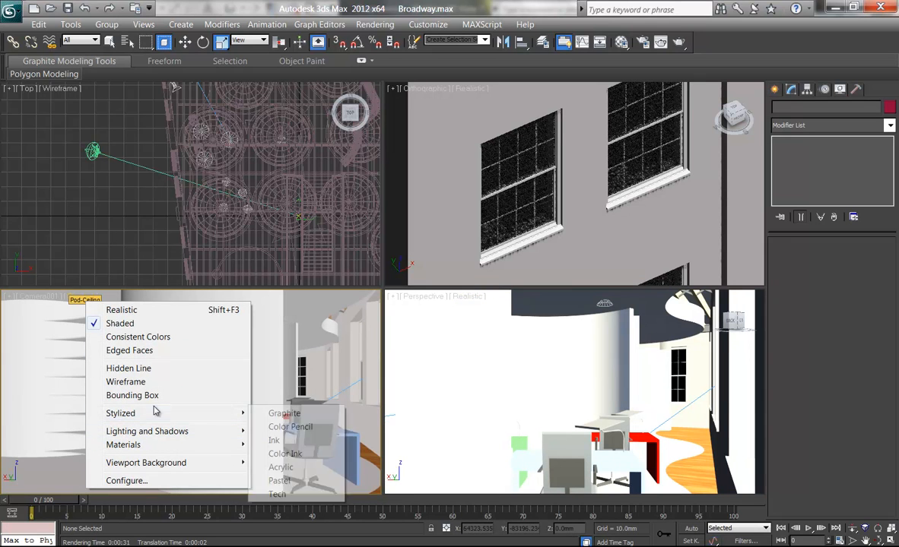
click(124, 309)
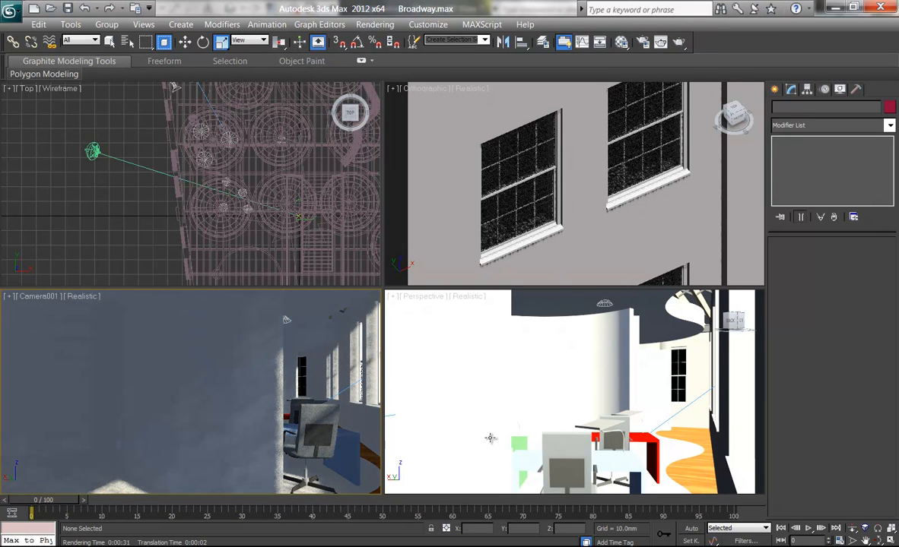
Compare the Realistic display of the Perspective viewport with that of the Camera001 viewport
click(471, 297)
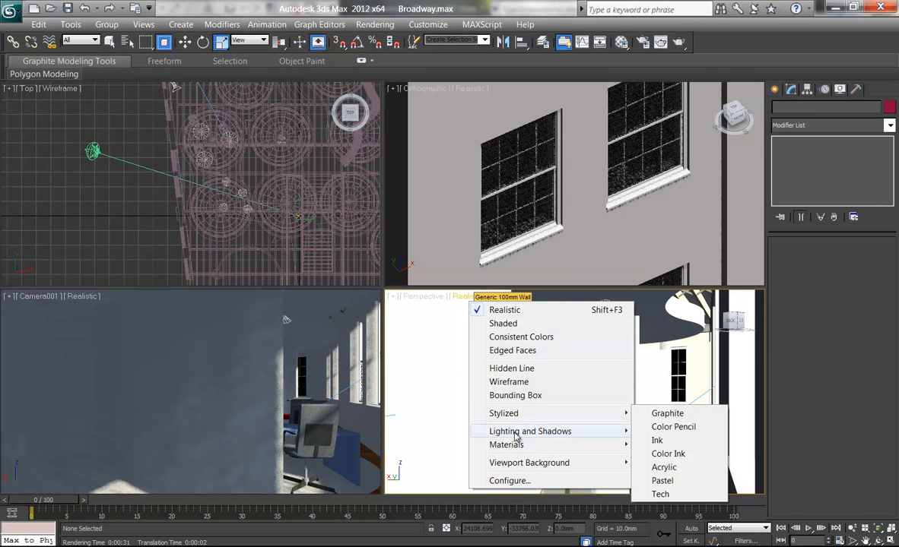
click(431, 421)
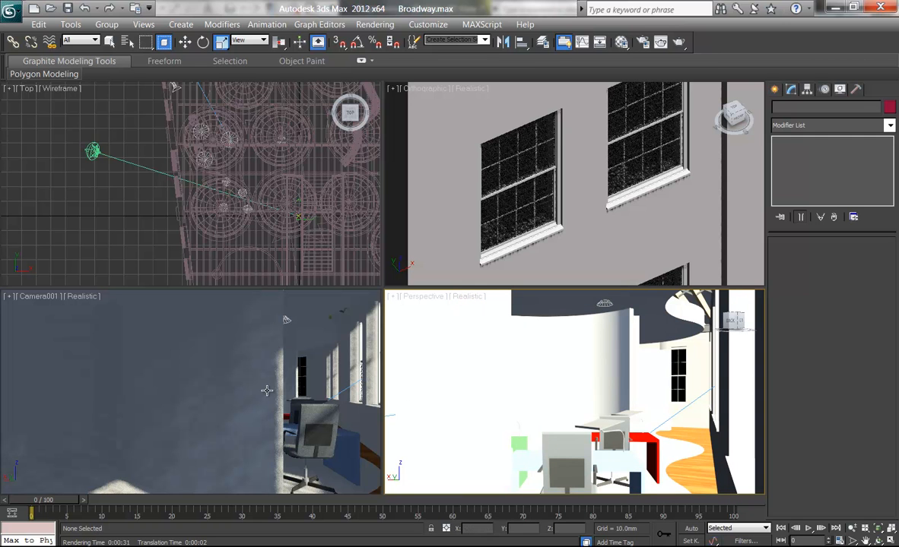
click(247, 361)
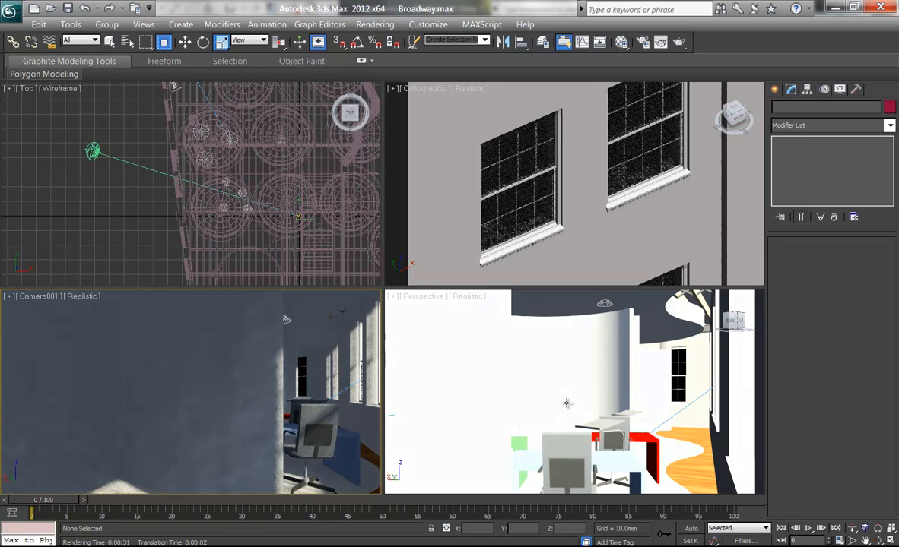
click(476, 318)
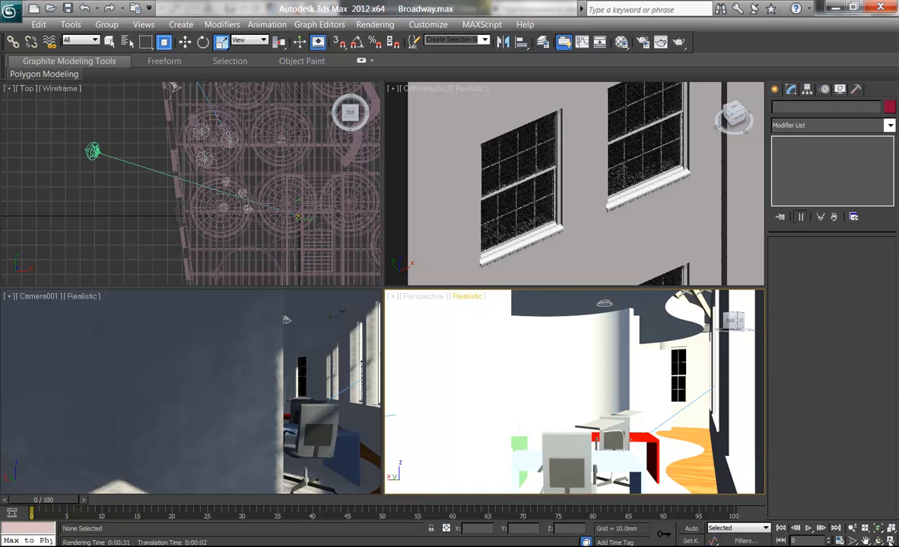
Maximize the Perspective viewport, toggle its wireframe display on and off, and restore the four-viewport layout
click(891, 540)
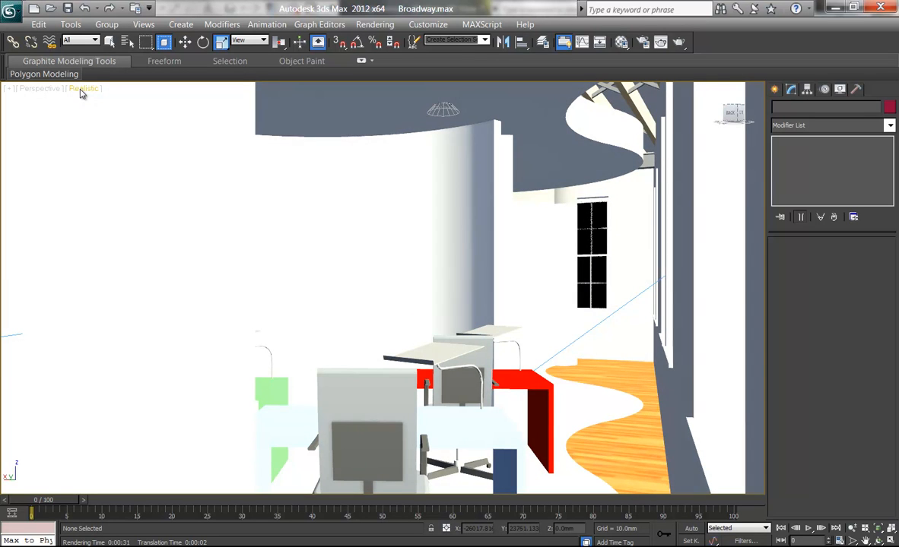
key(F3)
key(F3)
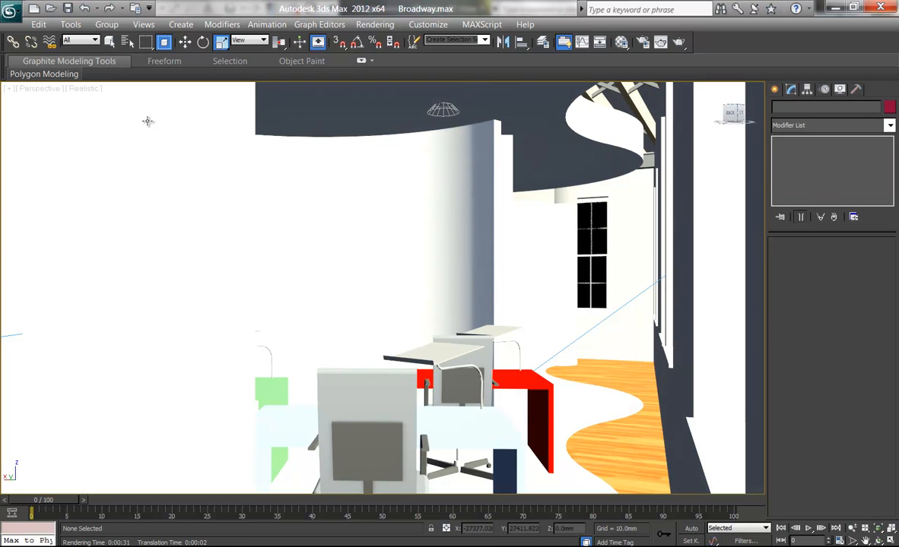
click(81, 89)
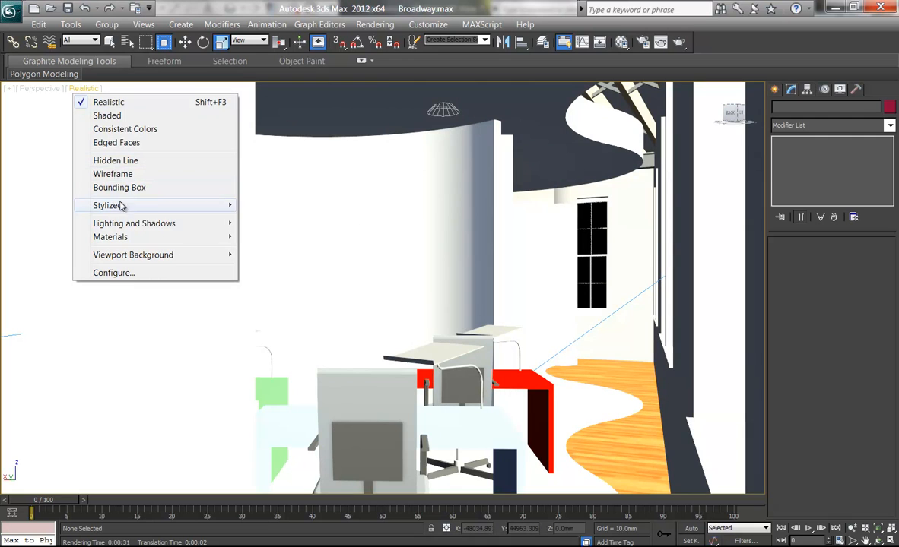
click(80, 88)
click(890, 541)
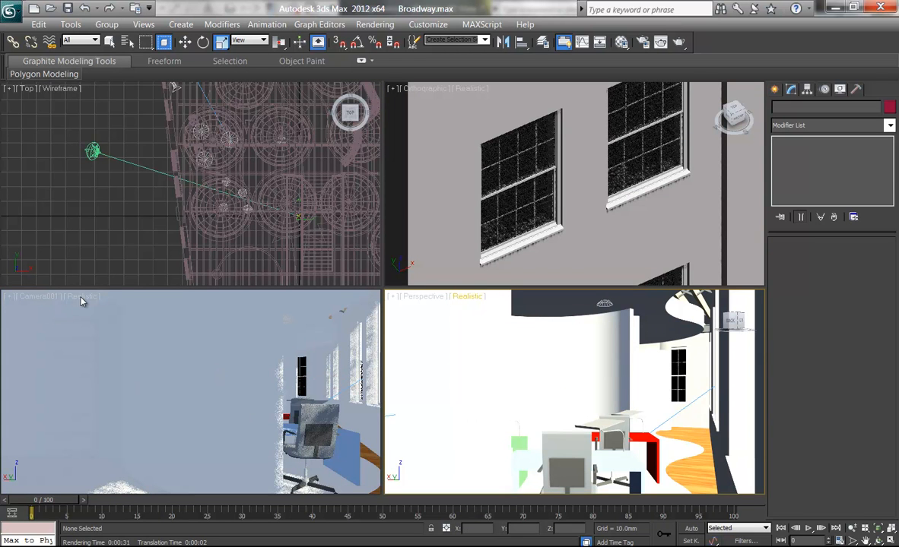
Switch the Perspective and Orthographic viewports to Wireframe and make the Realistic Camera001 viewport active
click(214, 394)
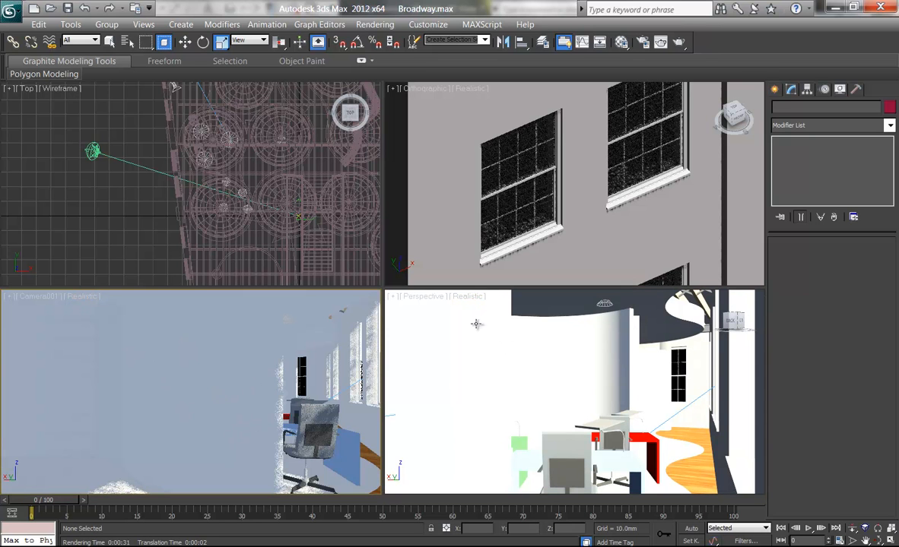
click(501, 341)
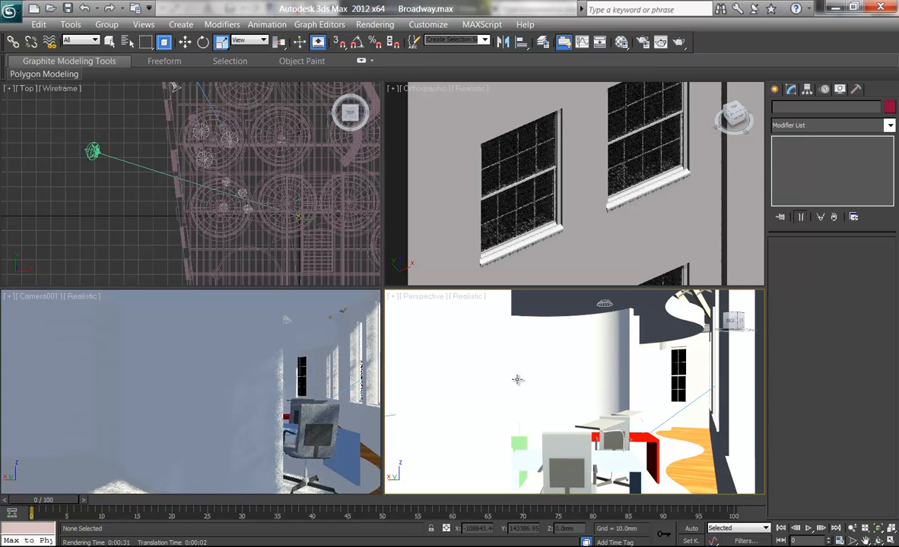
key(F3)
click(501, 208)
key(F3)
click(220, 411)
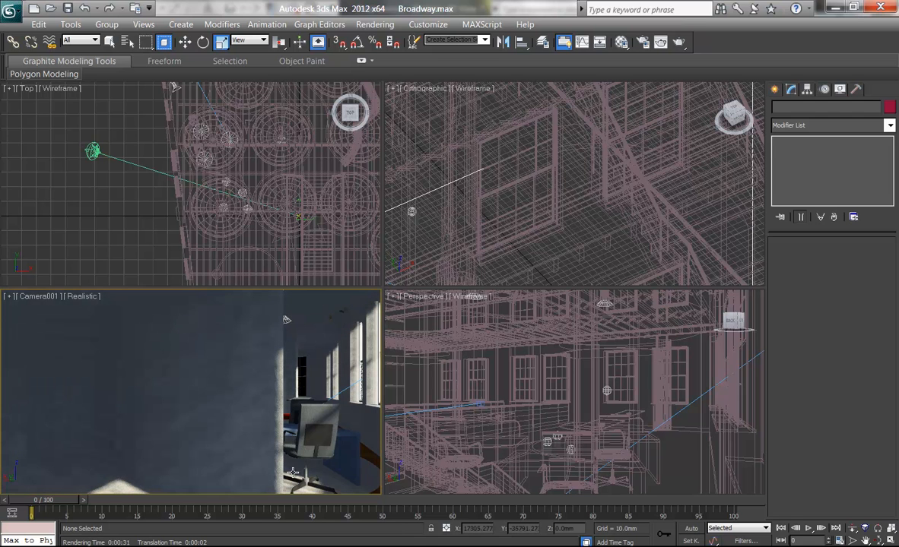
Select Camera001 in the Top viewport and change its type from Target Camera to Free Camera
middle_drag(192, 99, 170, 167)
scroll(231, 169, up, 2)
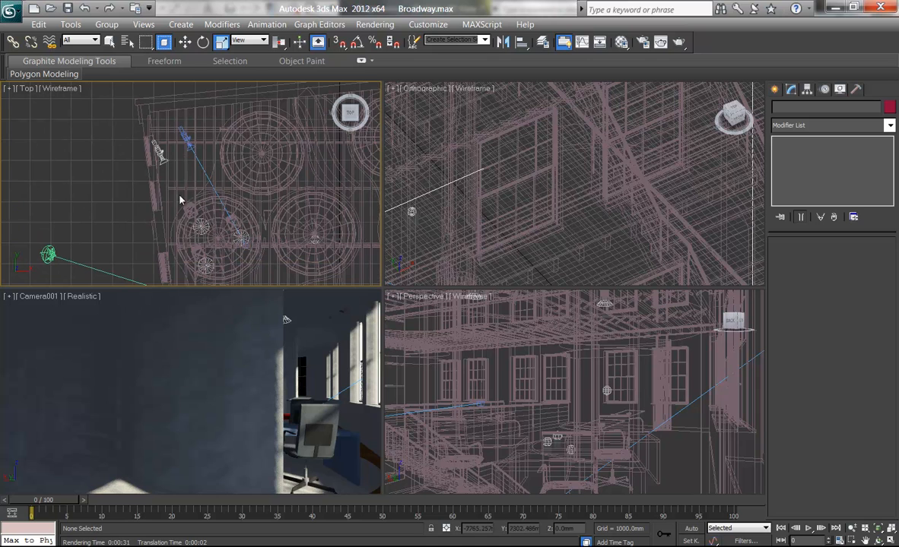
click(185, 140)
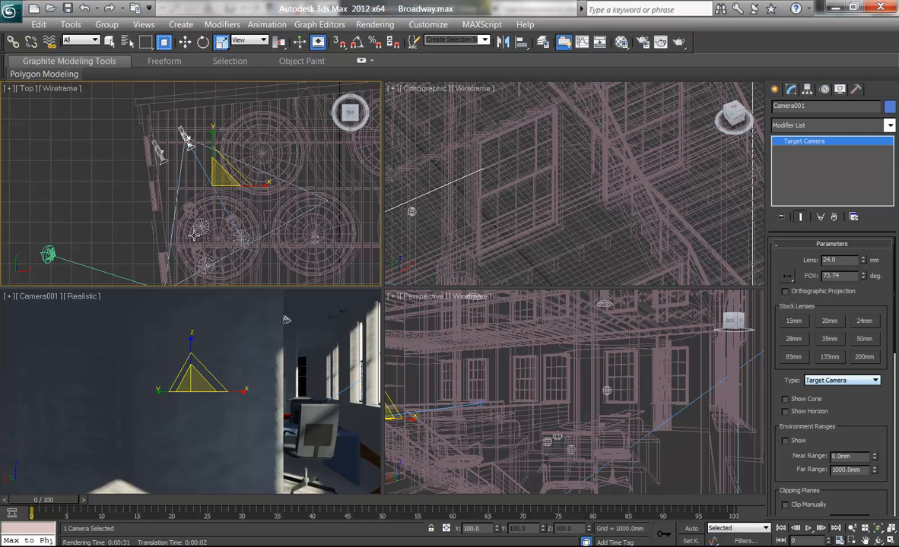
right_click(210, 408)
key(r)
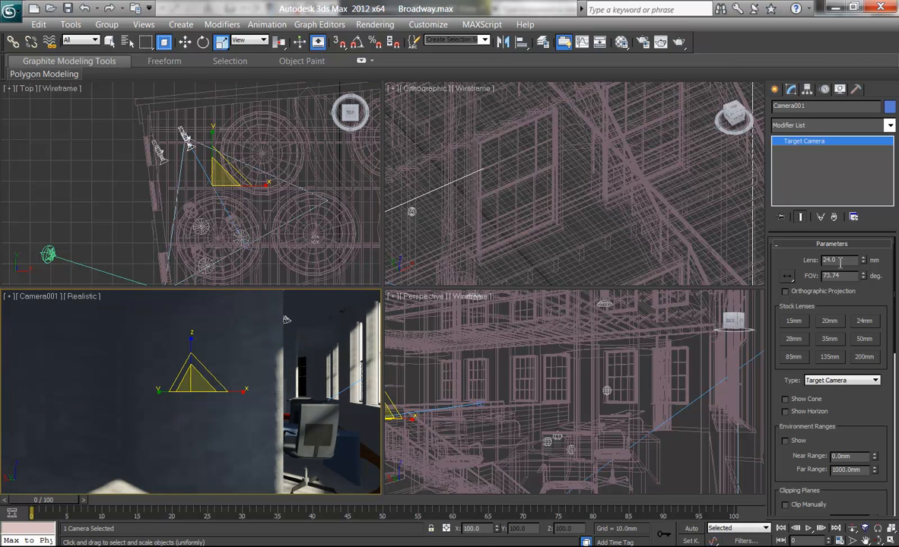
click(835, 382)
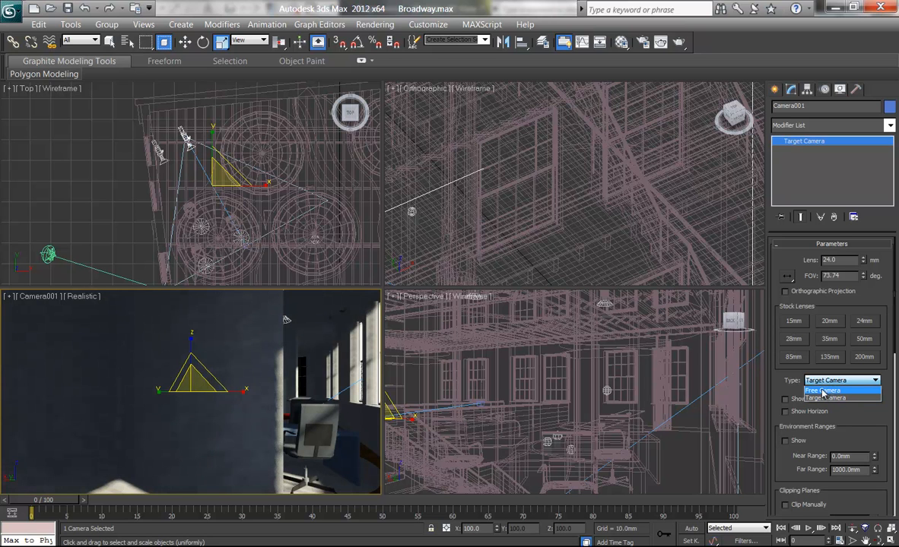
click(836, 392)
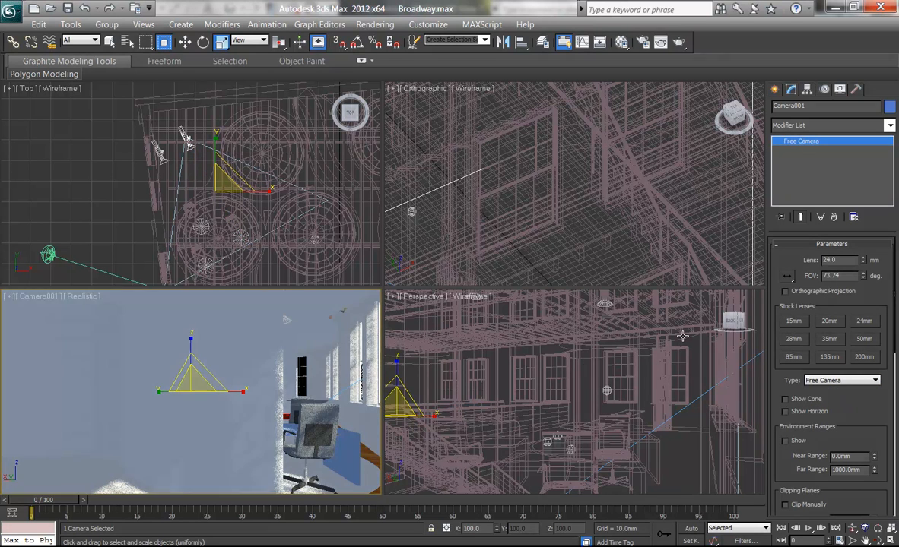
Move Camera001 in the Top viewport past the curved wall toward the desks, to about X -8259 mm, Y 7412 mm
right_click(185, 136)
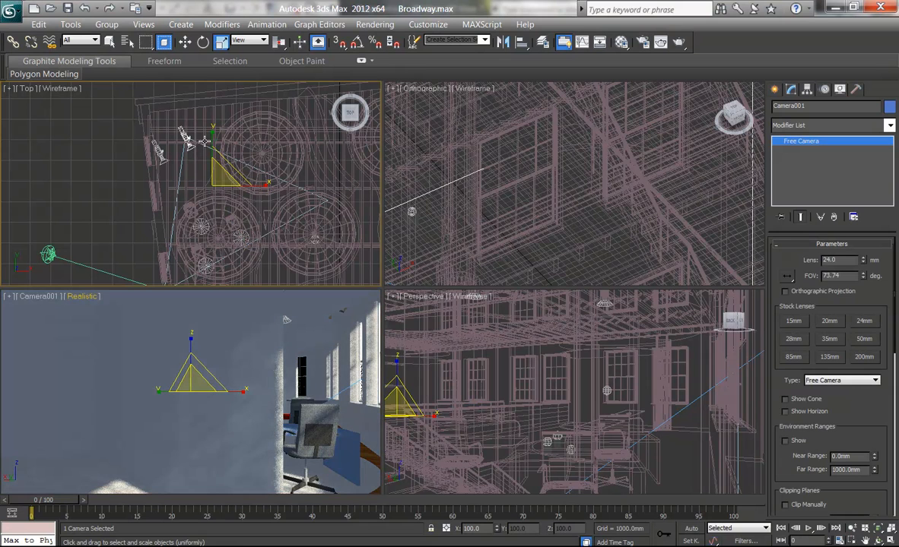
click(183, 43)
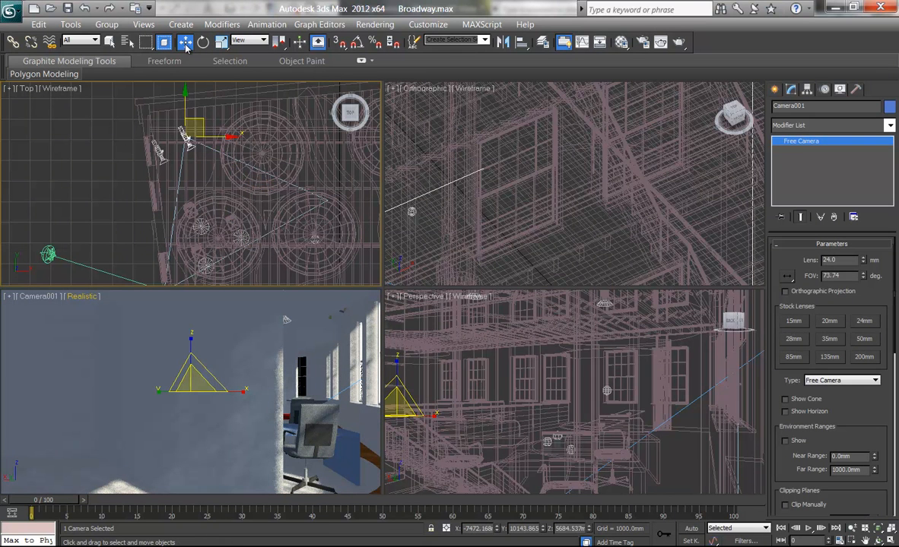
drag(200, 118, 206, 139)
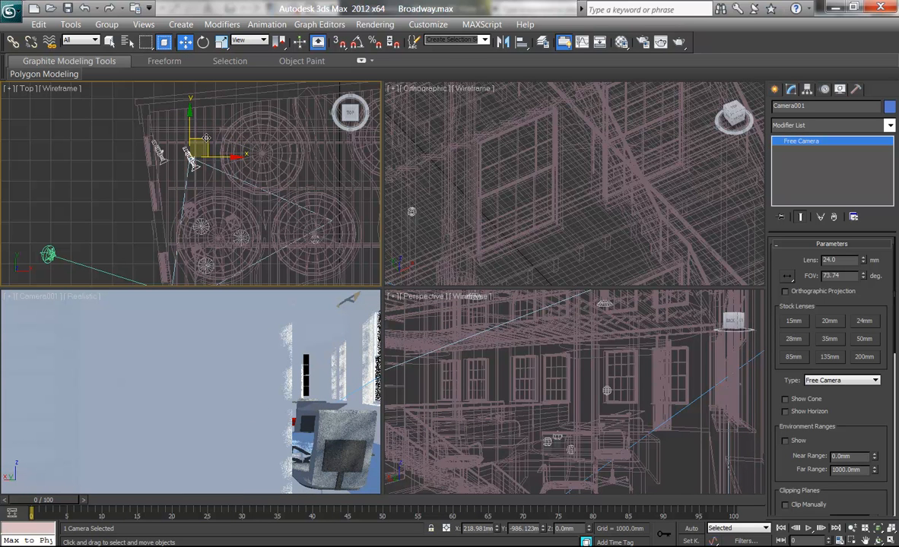
drag(206, 138, 175, 144)
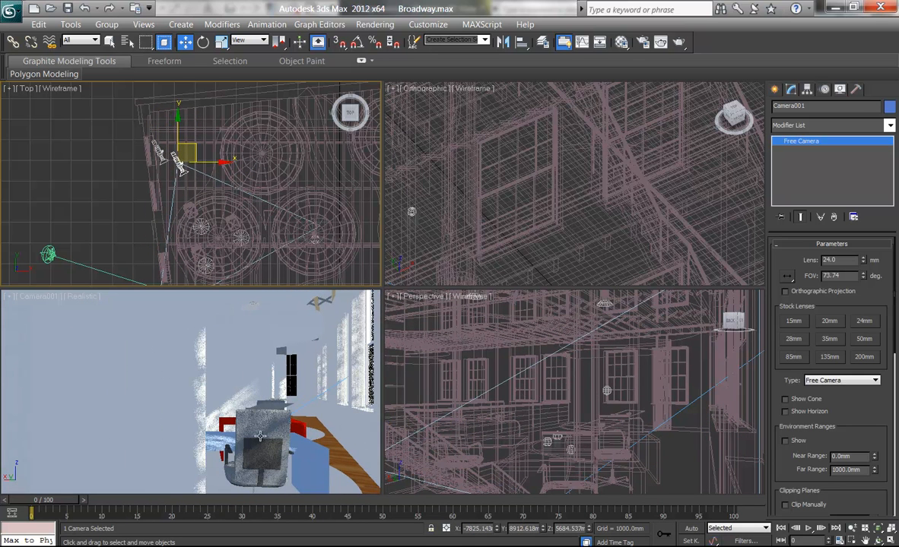
right_click(201, 415)
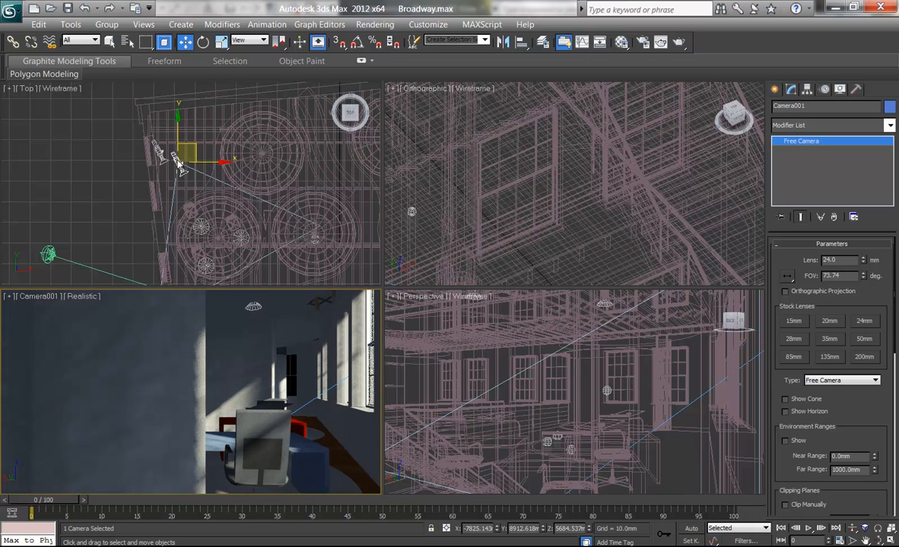
click(191, 157)
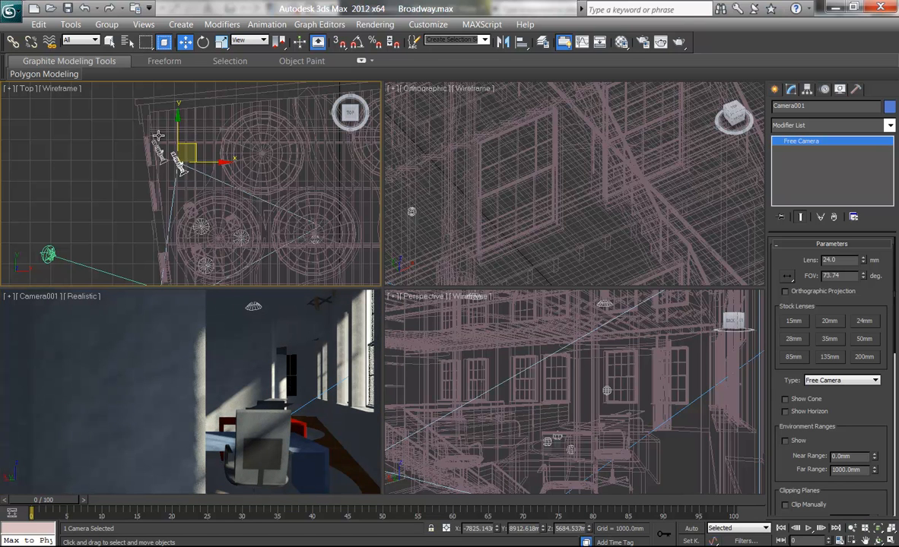
drag(194, 147, 189, 178)
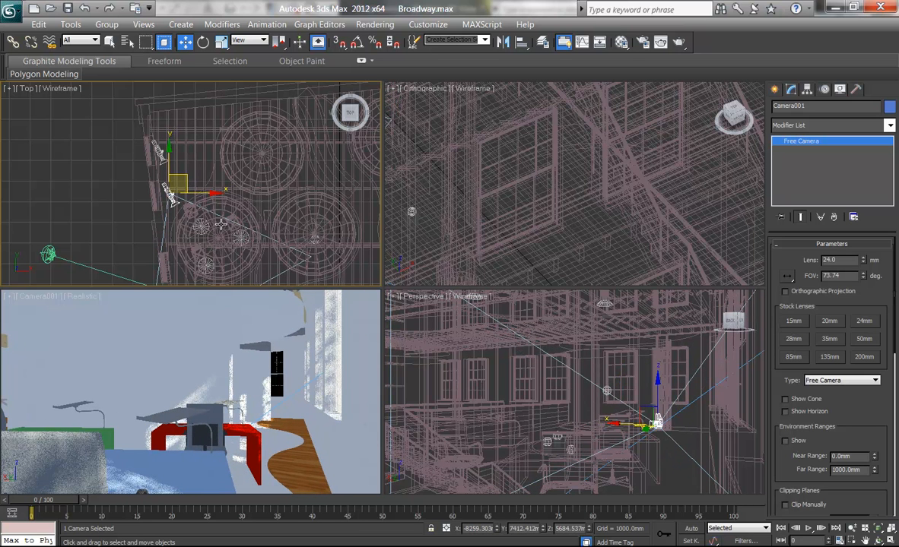
Rotate Camera001 in the Top viewport to about -136 degrees around Z, aiming it farther into the room
middle_drag(221, 225, 208, 170)
scroll(195, 192, up, 2)
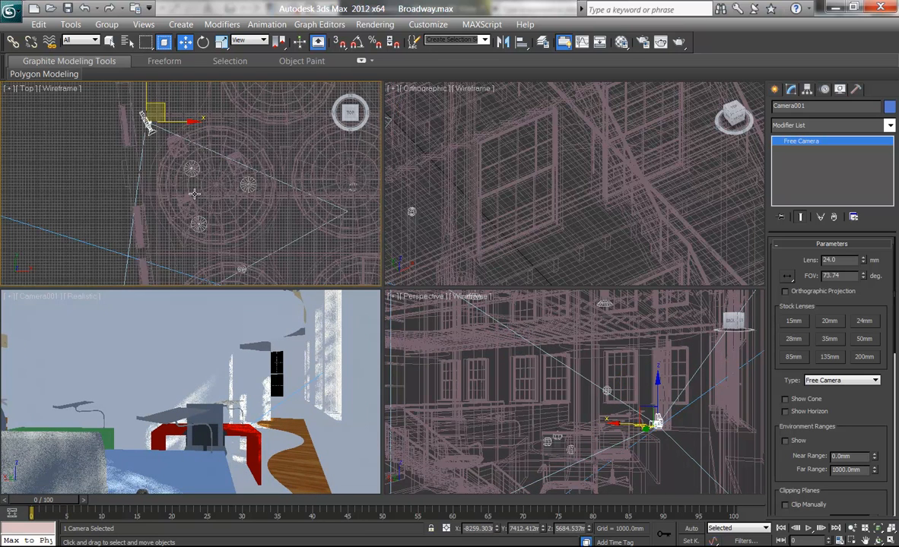
right_click(167, 128)
click(178, 154)
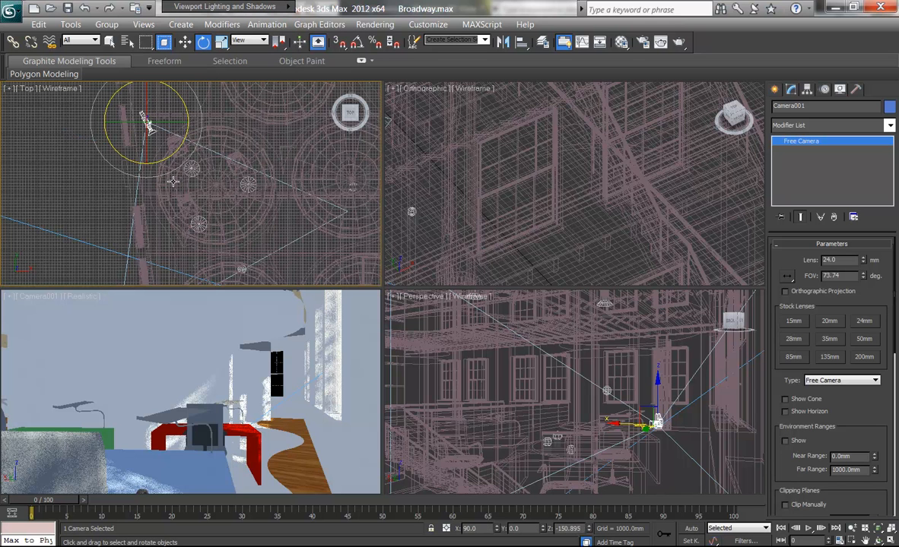
drag(172, 171, 188, 165)
Move Camera001 slightly closer to the desks in the Top viewport, to about X -8025 mm, Y 7195 mm
right_click(128, 127)
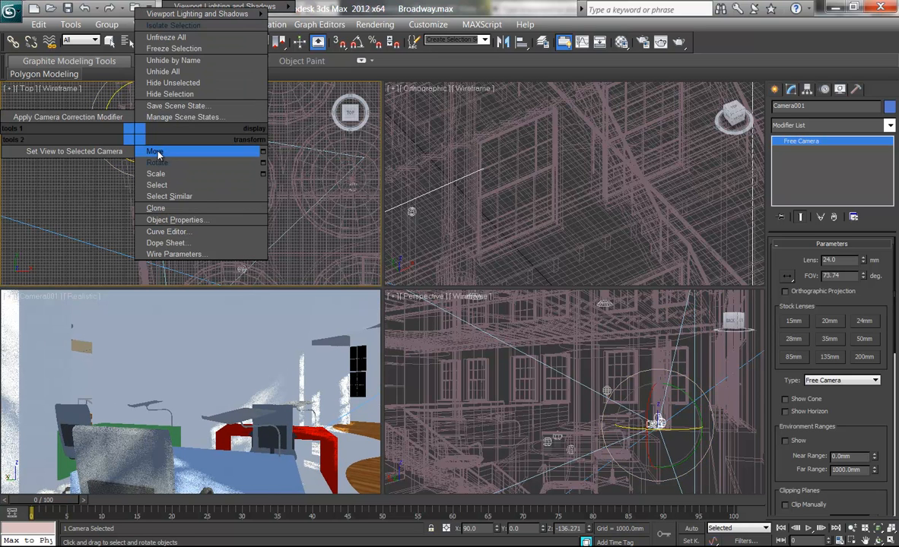
click(157, 153)
drag(164, 104, 168, 113)
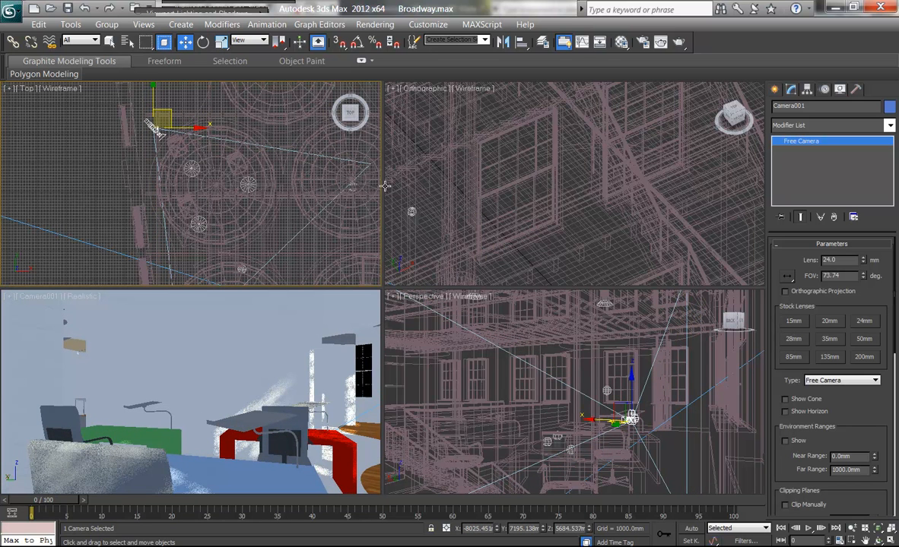
Switch the Orthographic viewport to a Front view around Camera001 and raise the camera there to about Z 5806 mm
scroll(536, 208, down, 5)
middle_drag(535, 208, 594, 234)
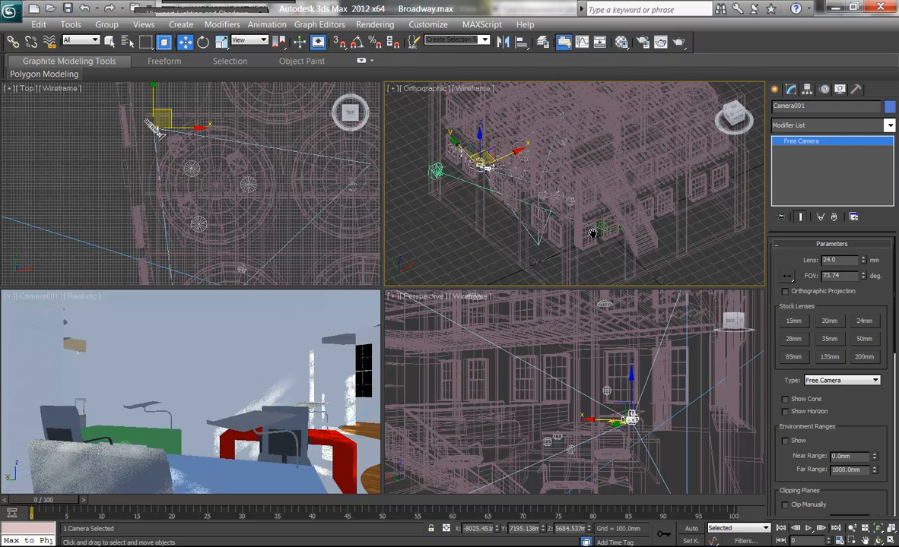
key(F3)
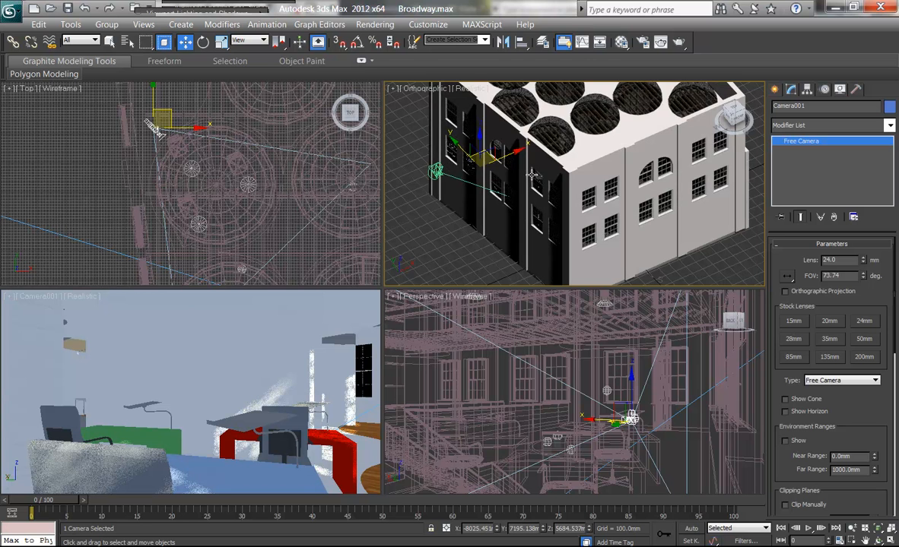
key(F3)
key(f)
scroll(597, 216, down, 8)
scroll(574, 201, down, 2)
middle_drag(574, 201, 410, 166)
scroll(648, 252, up, 8)
scroll(575, 232, up, 2)
mouse_move(576, 232)
middle_down()
mouse_move(588, 215)
mouse_move(614, 223)
mouse_move(639, 209)
middle_up()
scroll(588, 216, up, 2)
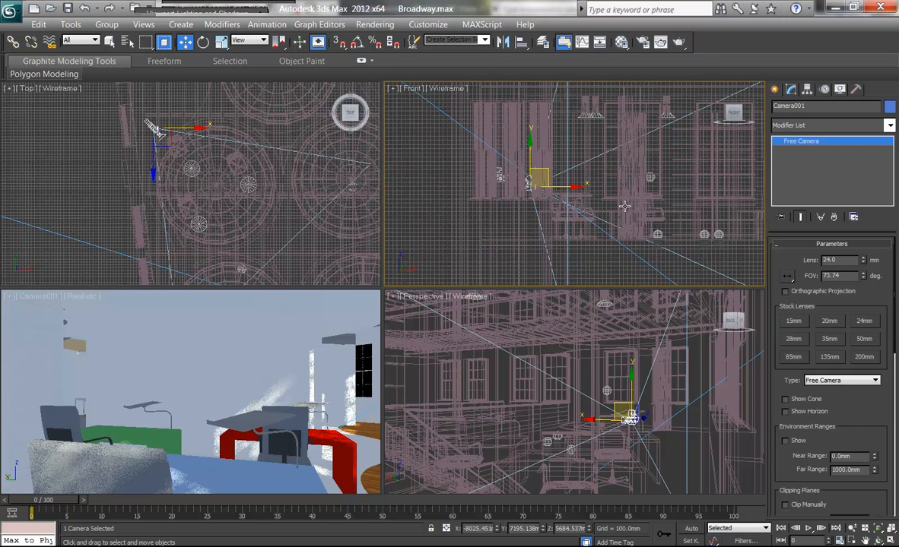
drag(529, 162, 543, 146)
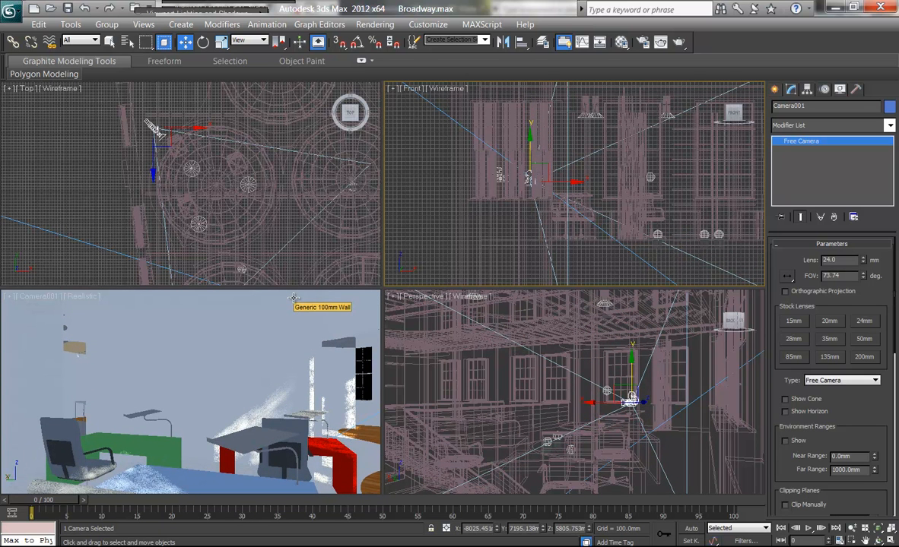
Set Camera001 to the 20 mm stock lens, maximize its viewport, and try the 15 mm stock lens
right_click(138, 401)
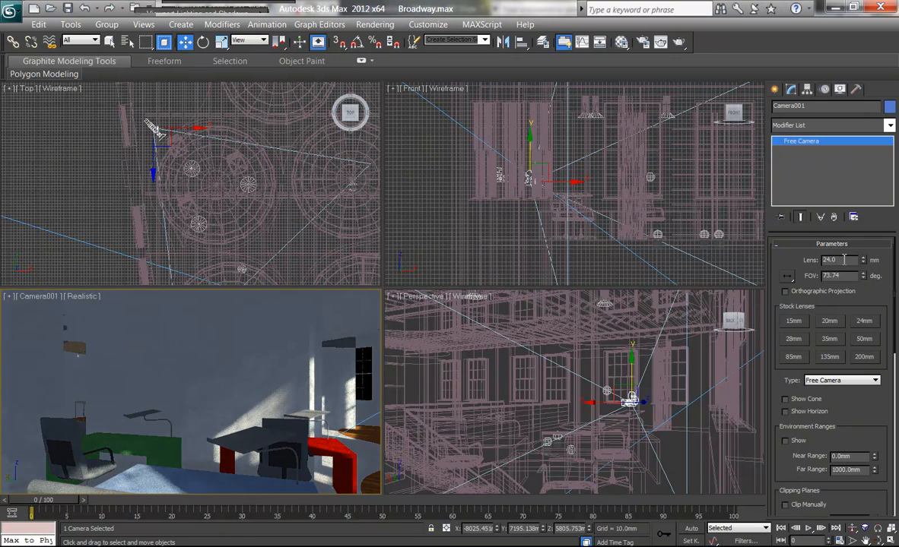
click(830, 320)
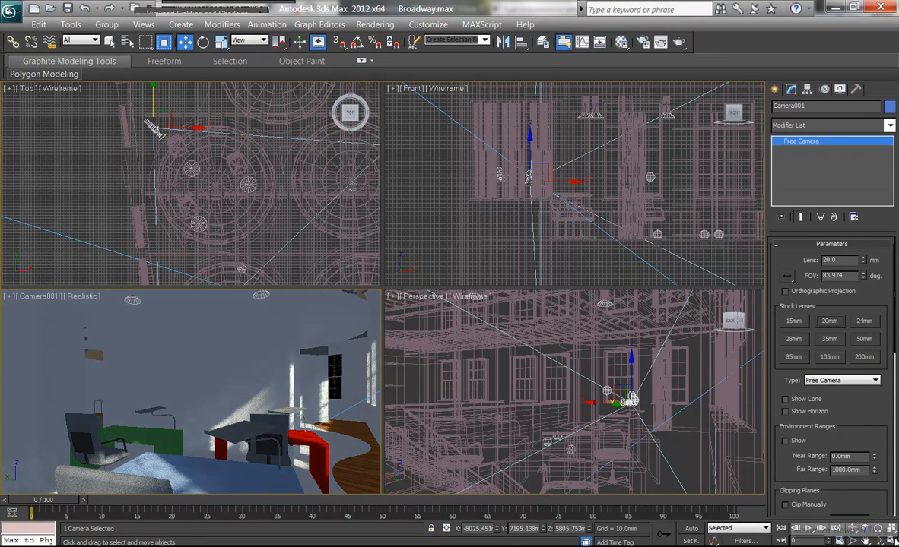
click(891, 540)
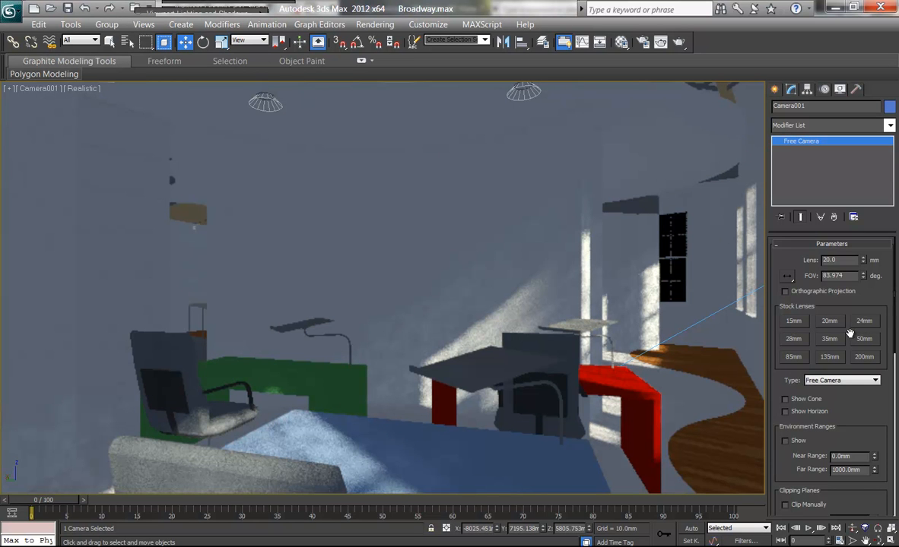
click(793, 321)
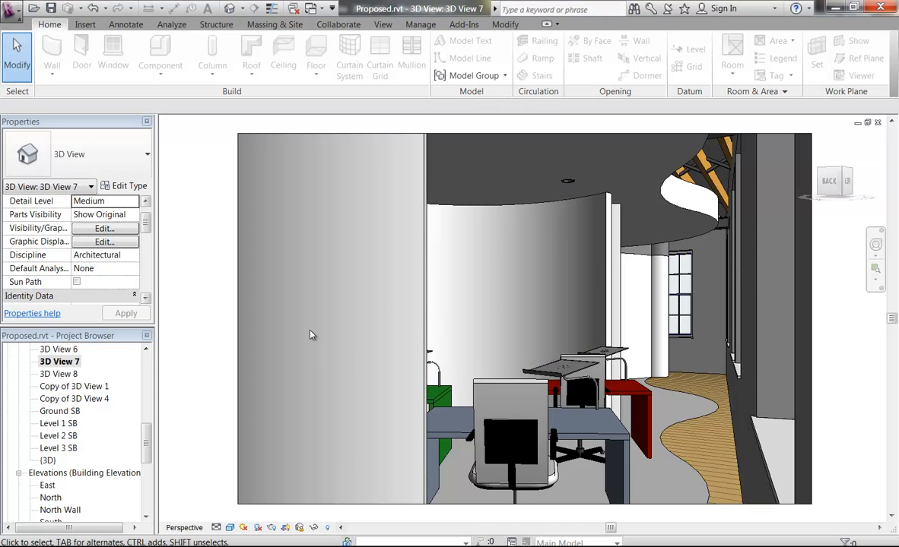
Examine the Revit 3D View 7 composition by selecting its crop boundary, and return to 3ds Max
click(240, 360)
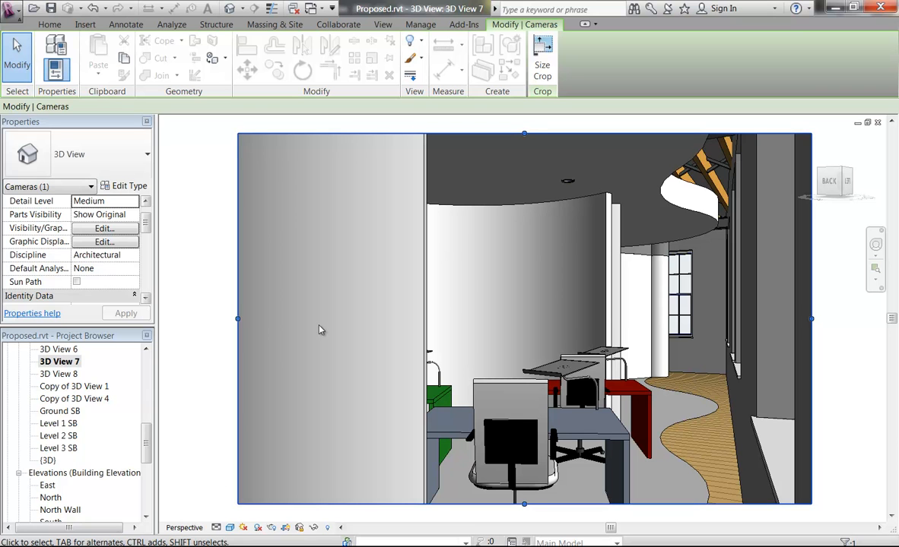
click(834, 7)
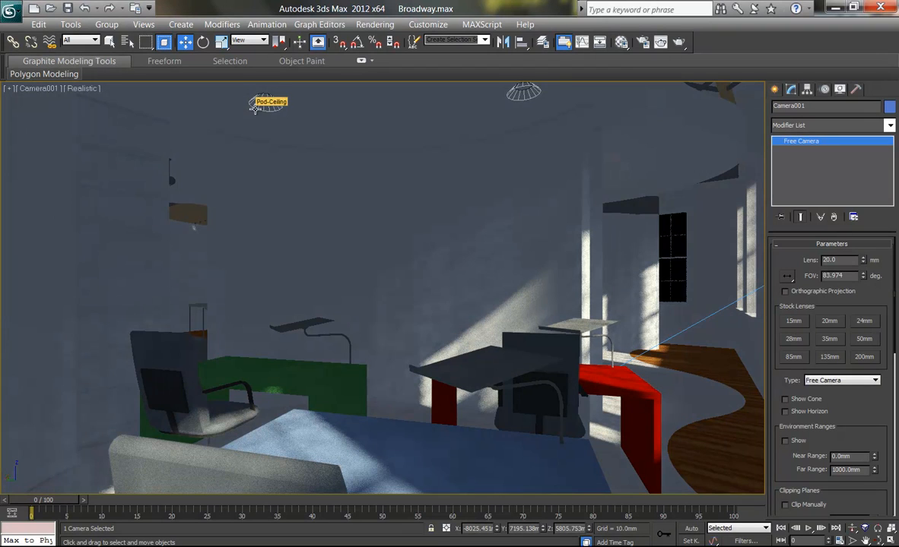
Render the Camera001 view, close the rendered frame, and restore the four-viewport layout
click(679, 43)
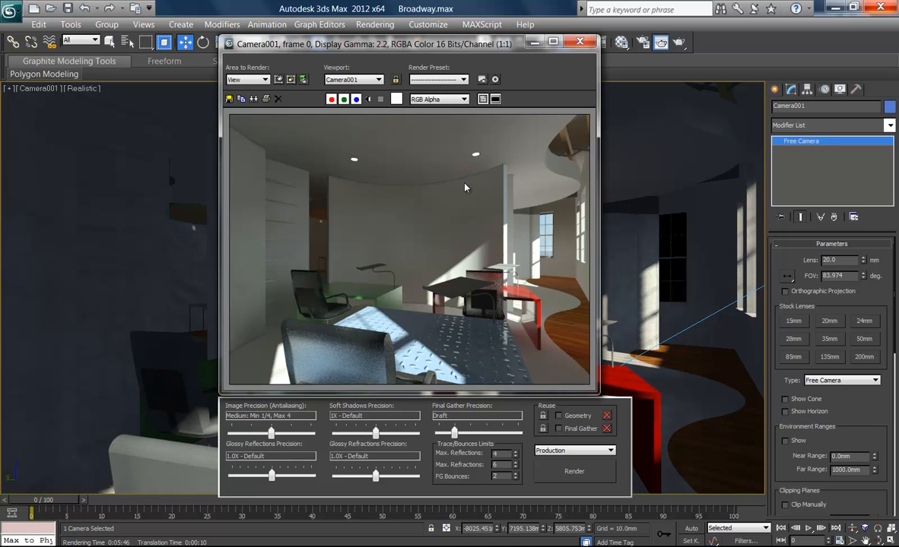
click(581, 42)
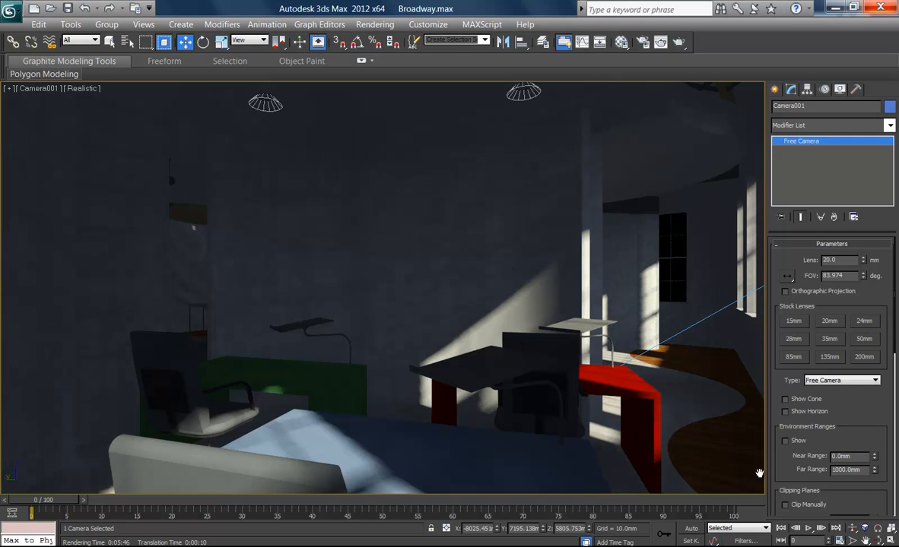
click(892, 540)
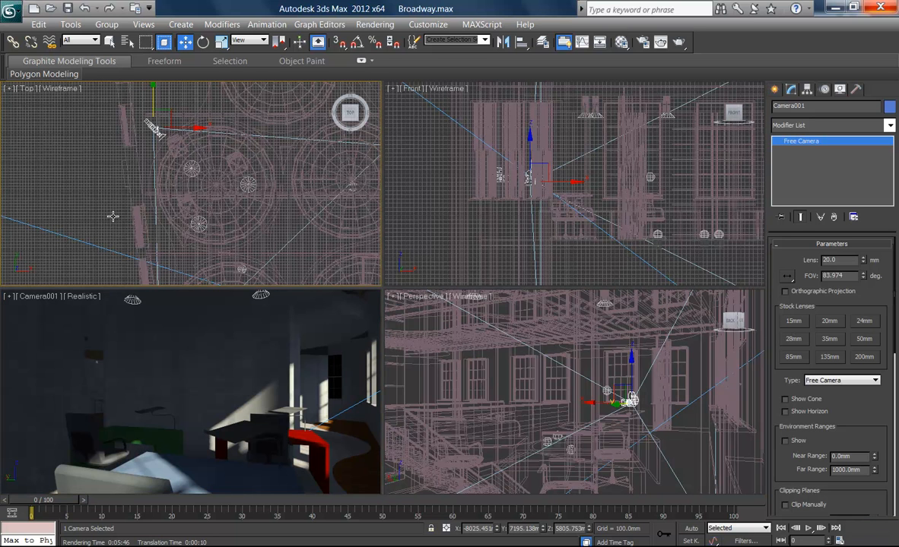
Save the scene as a new incremental version named Broadway01.max
scroll(92, 208, down, 2)
mouse_move(107, 177)
middle_down()
mouse_move(147, 157)
mouse_move(138, 155)
middle_up()
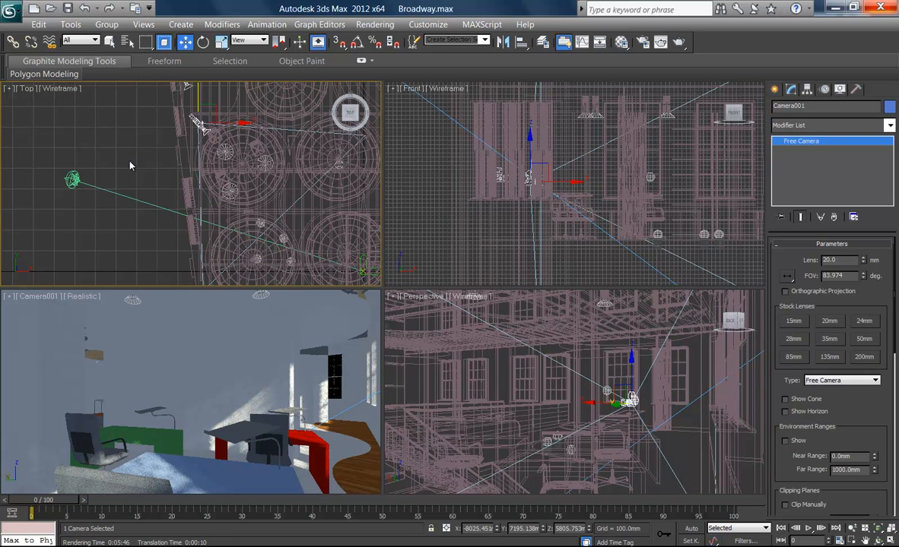
click(9, 11)
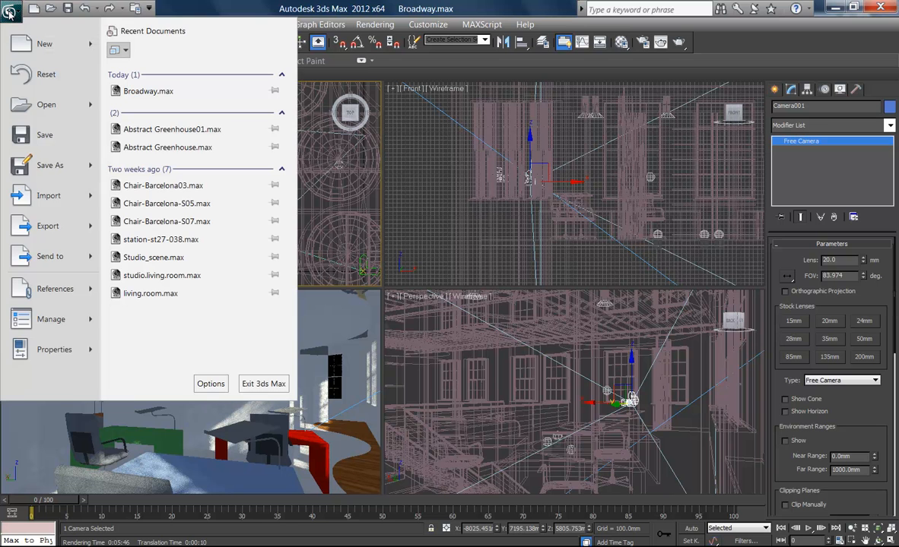
click(17, 165)
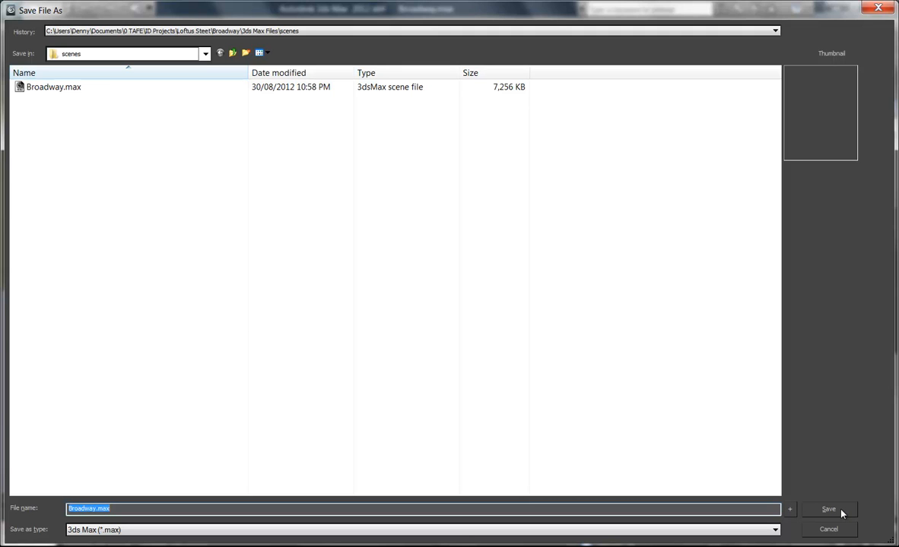
click(790, 509)
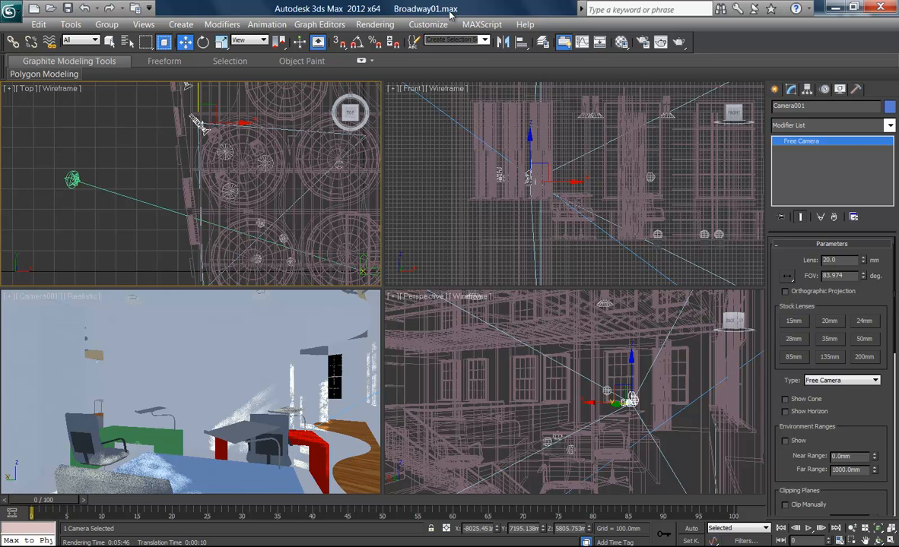
Select the SunAndSky-002 daylight system in the Top viewport and deactivate both its sunlight and its skylight
right_click(188, 353)
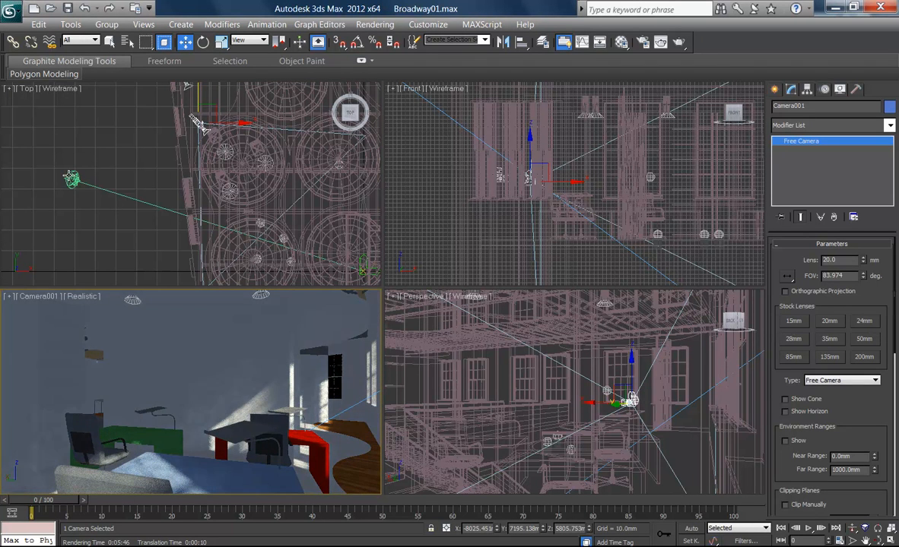
click(157, 266)
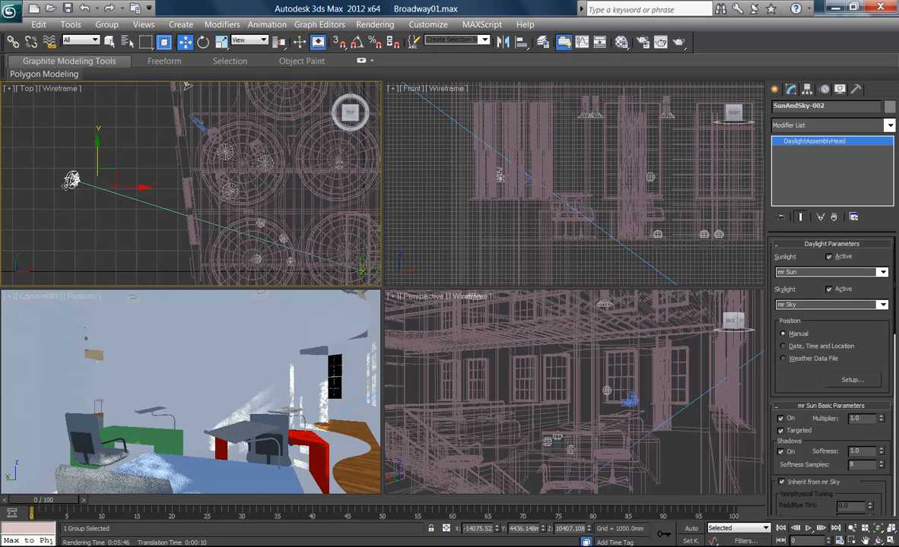
click(829, 257)
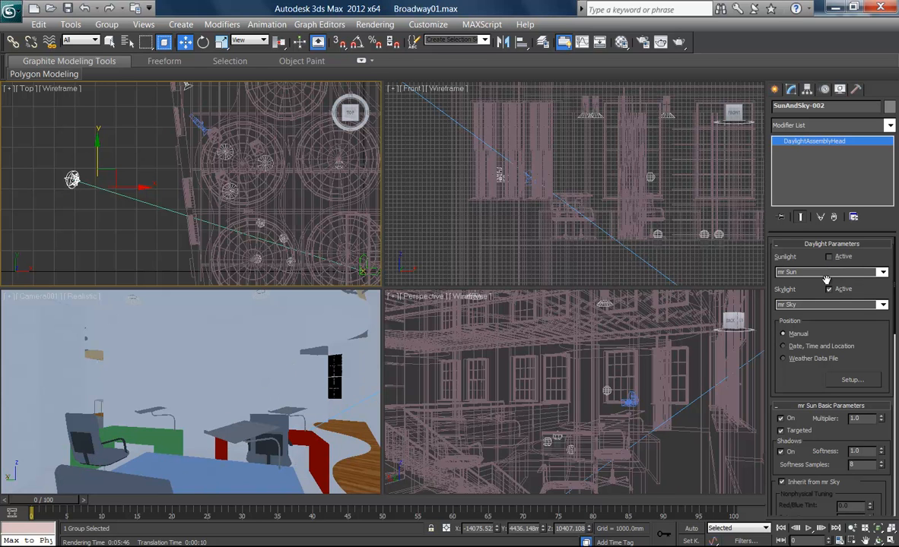
click(830, 290)
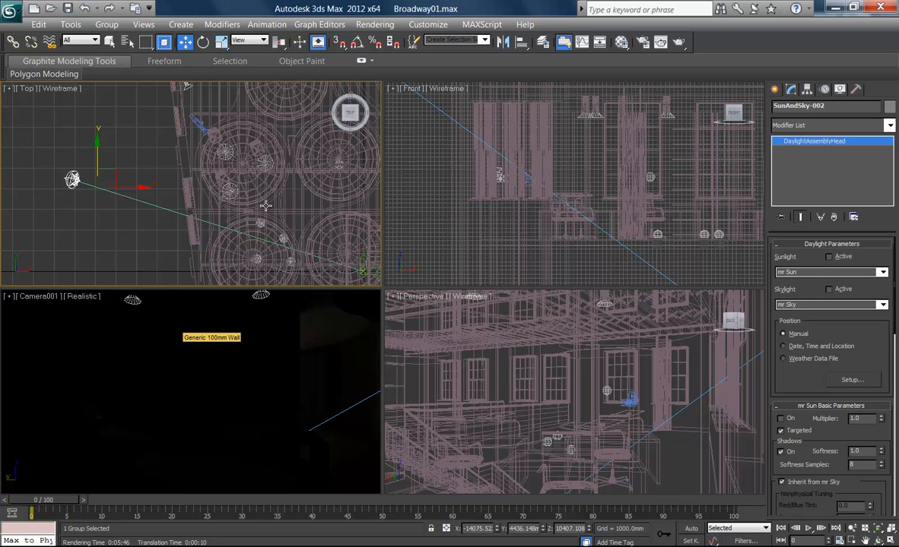
Start a test render of Camera001 with the daylight off, cancel it, and close the rendered frame
click(241, 401)
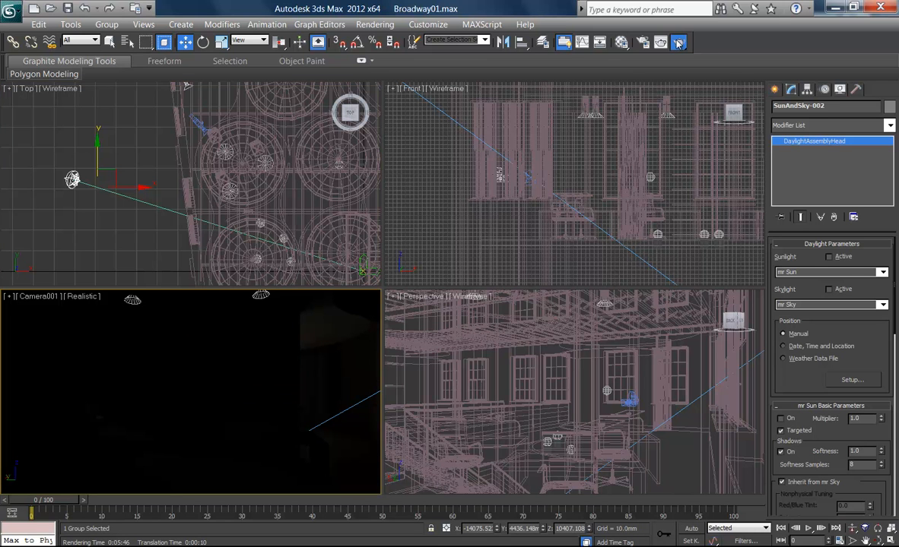
key(shift+q)
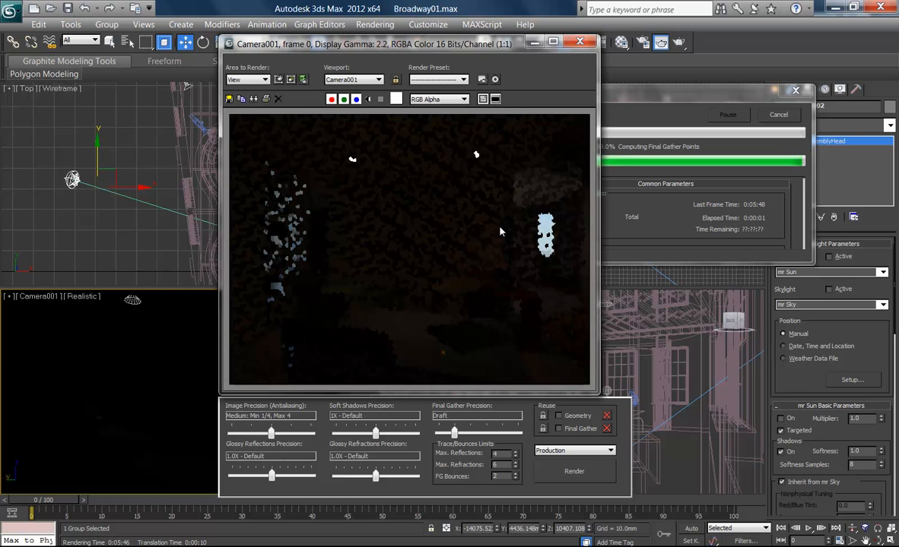
click(777, 114)
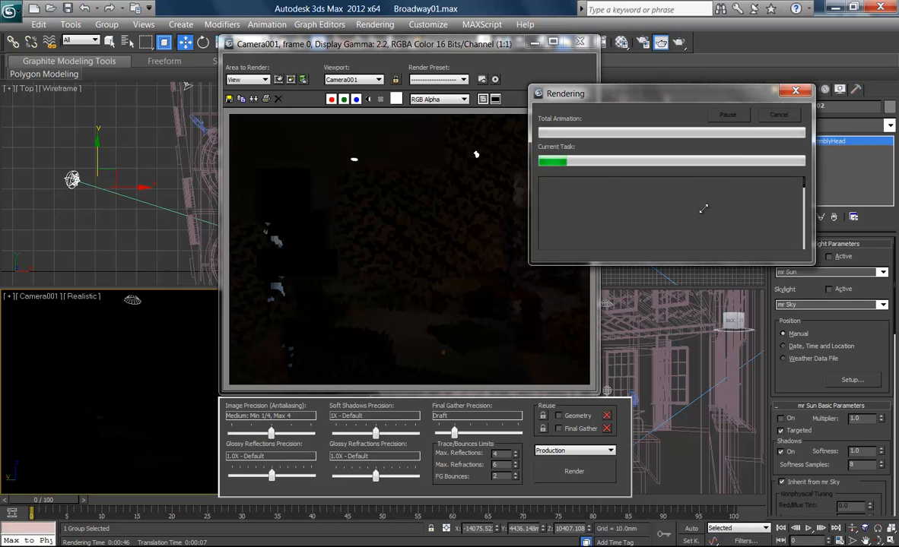
click(580, 41)
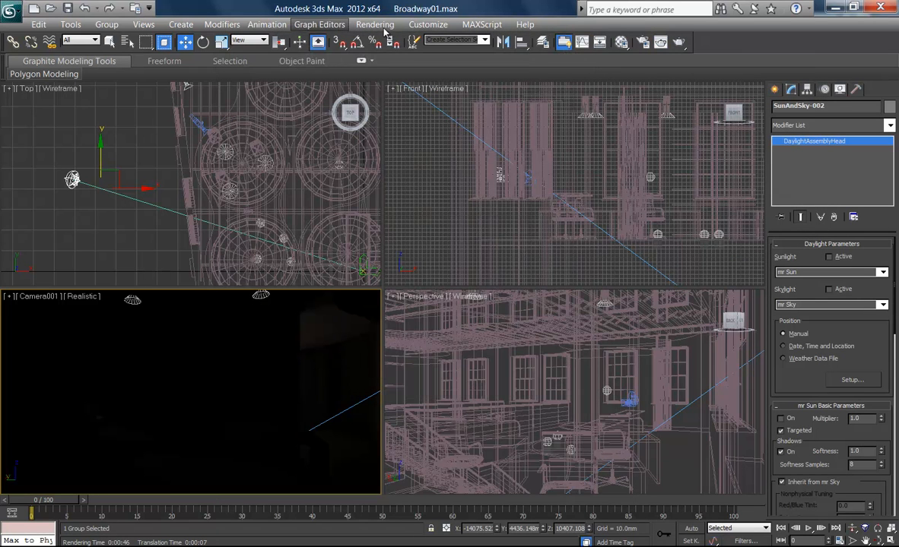
Turn off the mr Physical Sky environment map, and start and cancel another test render of Camera001
click(374, 26)
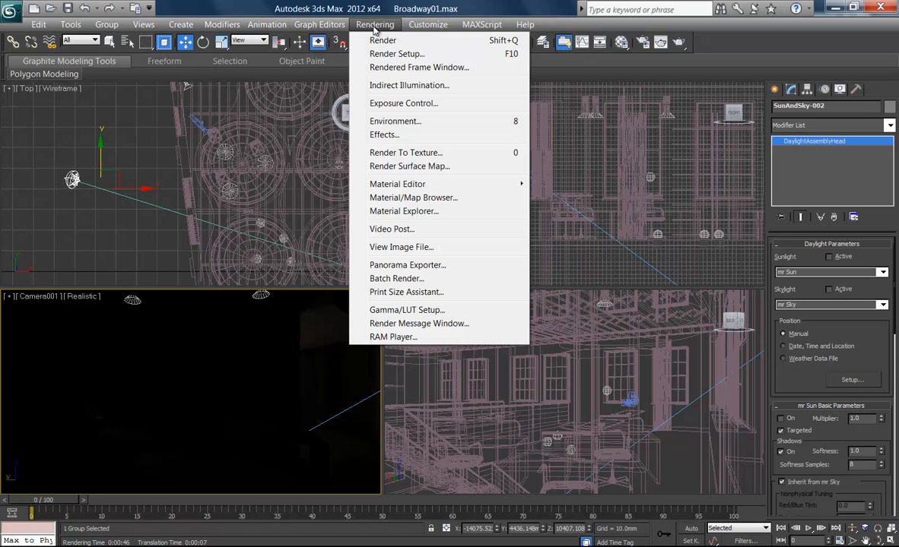
click(396, 124)
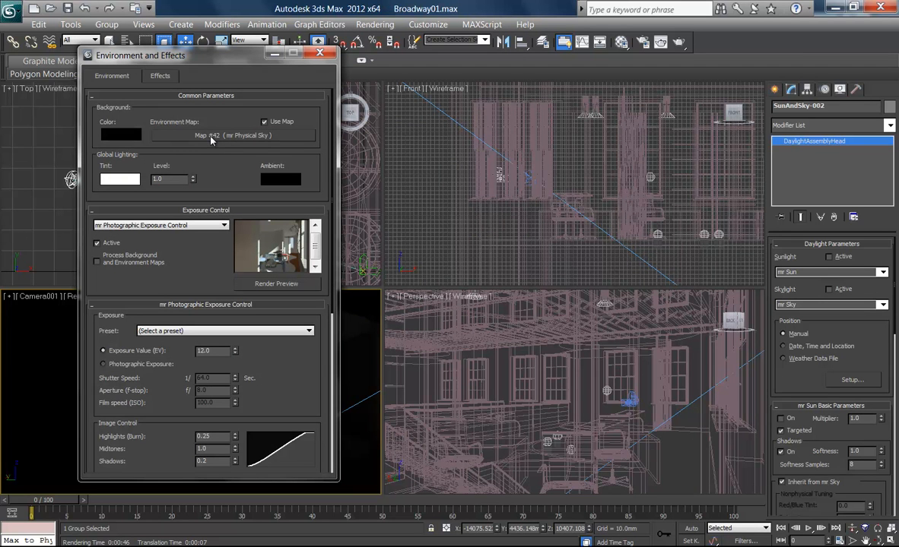
click(264, 122)
click(682, 43)
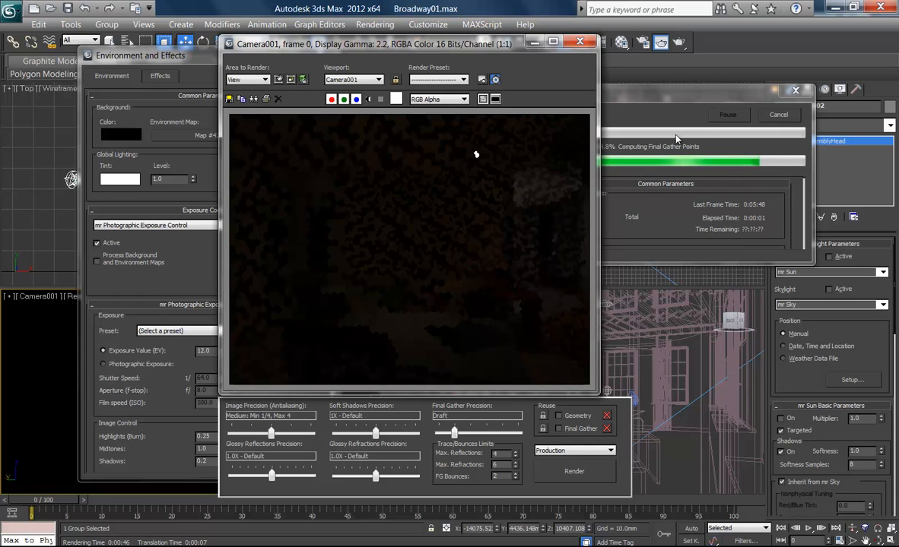
click(788, 115)
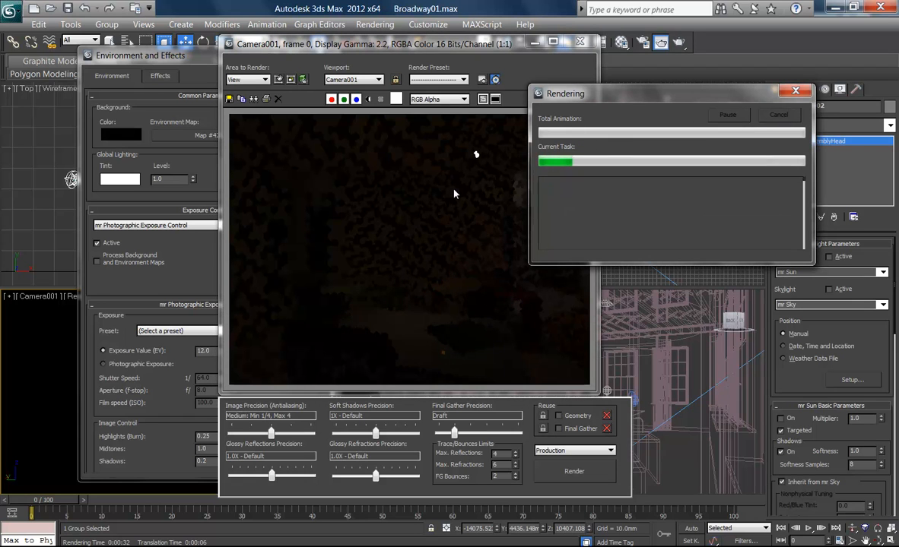
Set the mr Photographic Exposure preset to Physically Based Lighting, Indoor Nighttime, and render an exposure preview
click(379, 25)
click(387, 108)
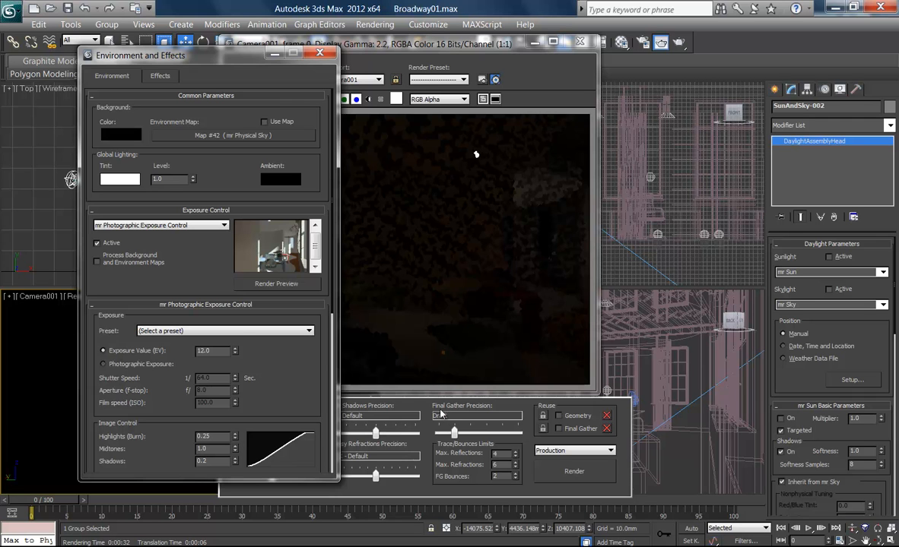
click(232, 331)
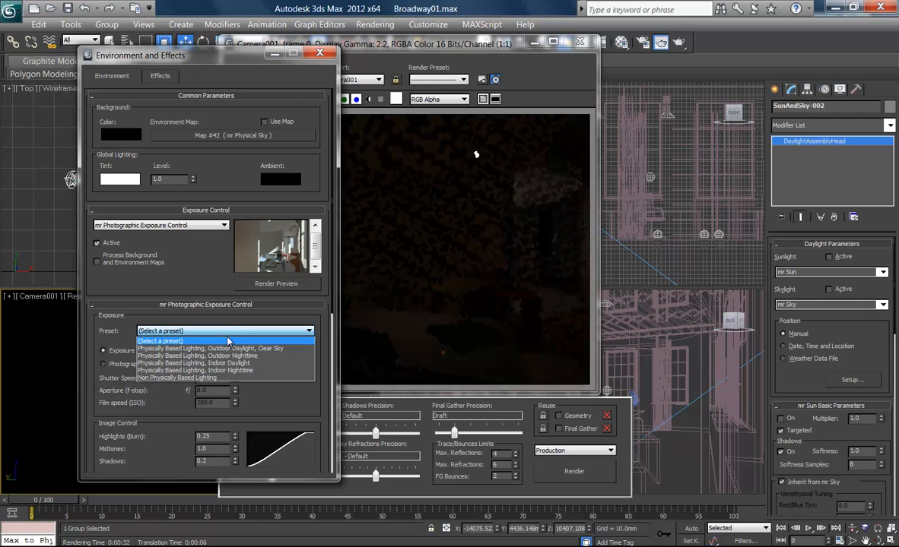
click(216, 363)
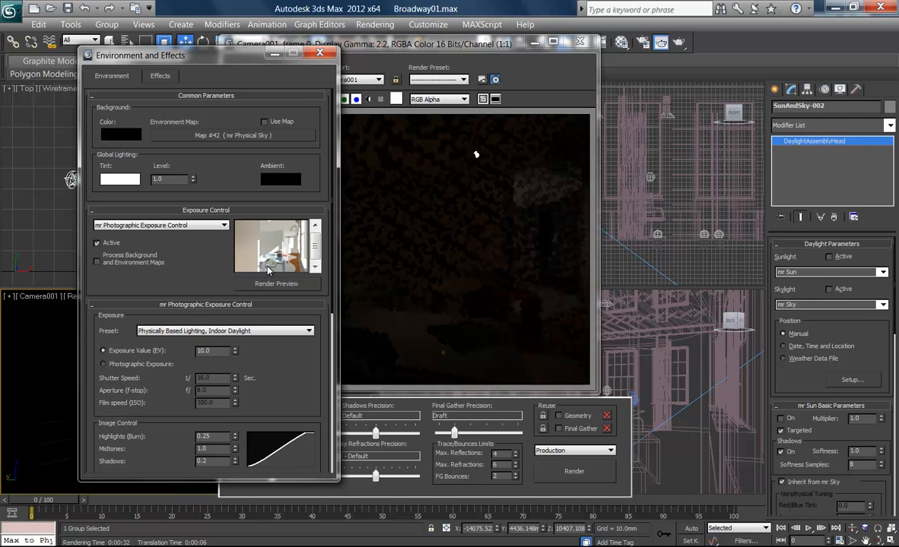
click(236, 333)
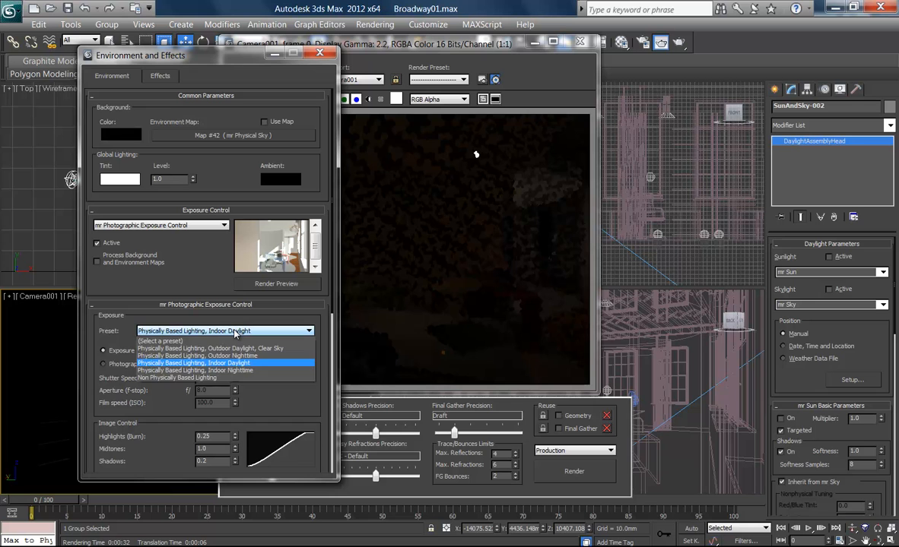
click(223, 371)
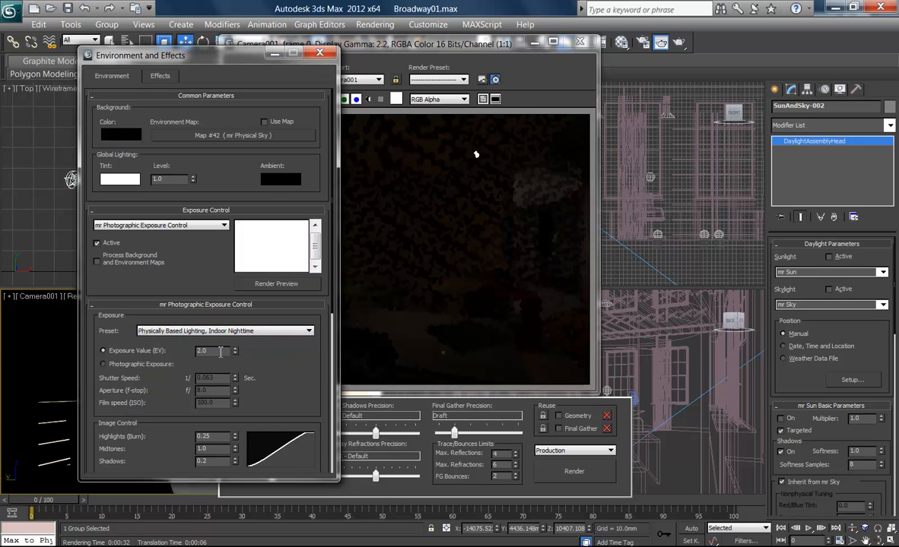
click(267, 284)
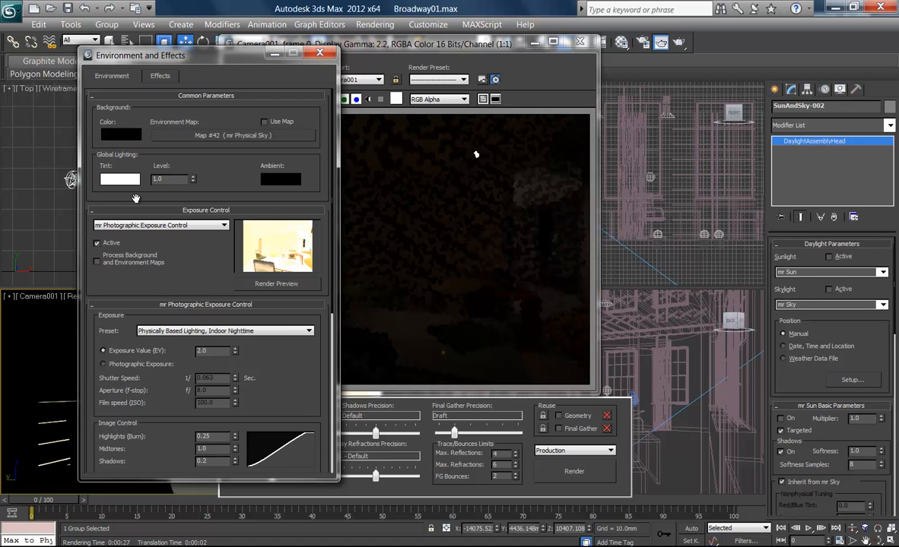
Set the mr Photographic Exposure value (EV) to 5.0, render Camera001, and close the Environment and Effects dialog
click(235, 349)
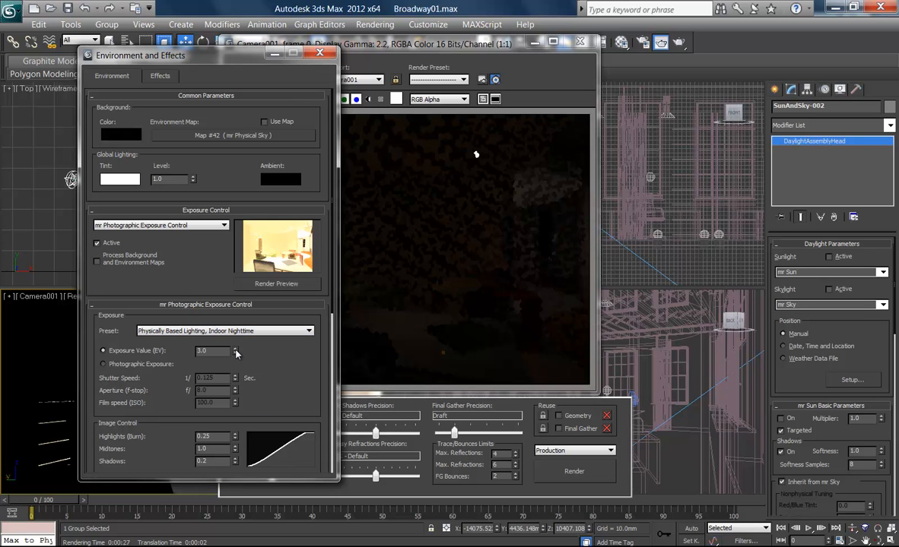
click(235, 350)
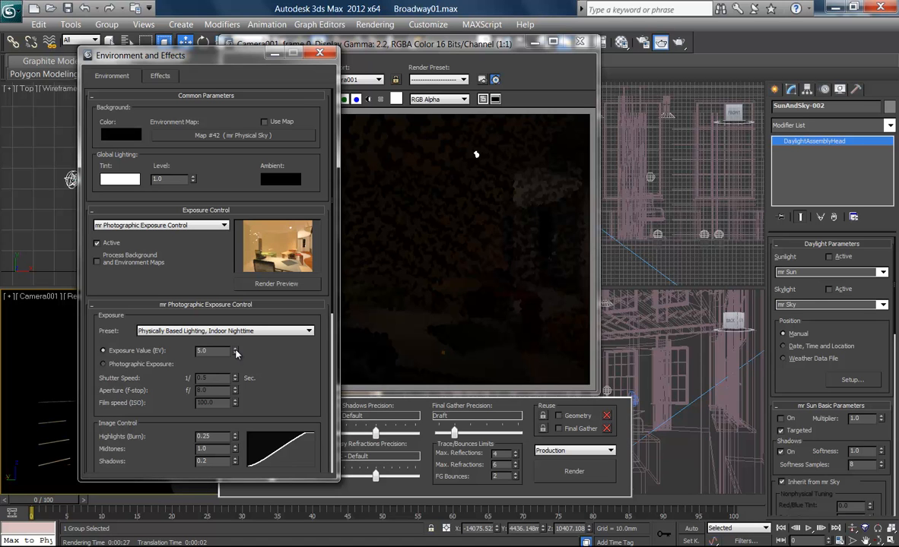
click(235, 349)
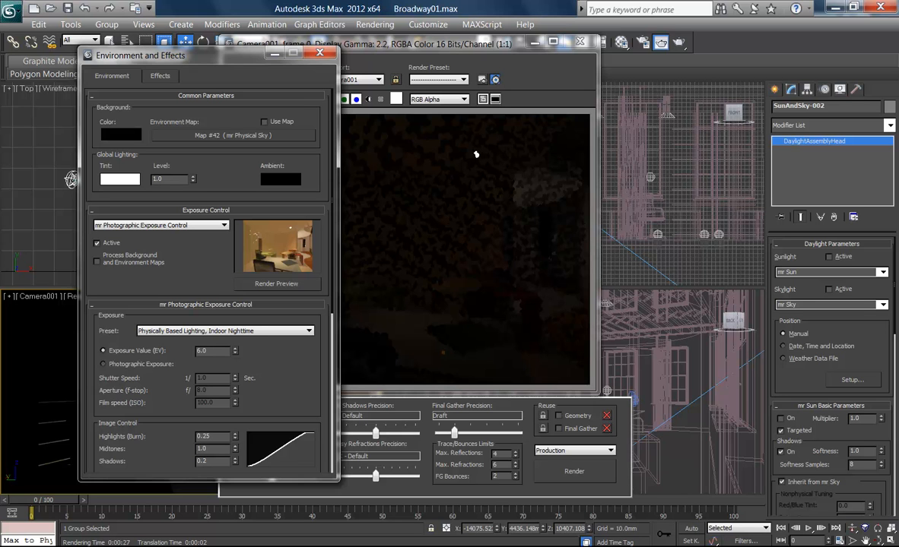
click(235, 354)
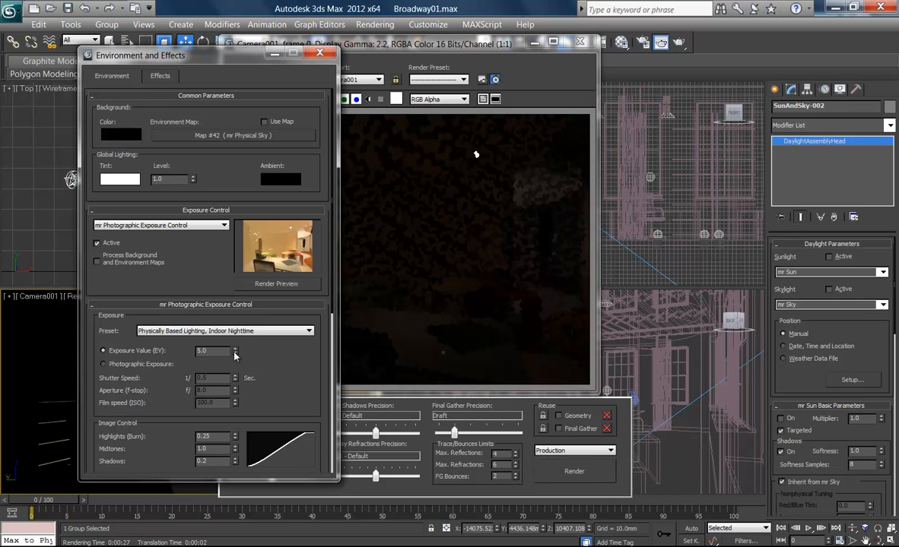
click(235, 355)
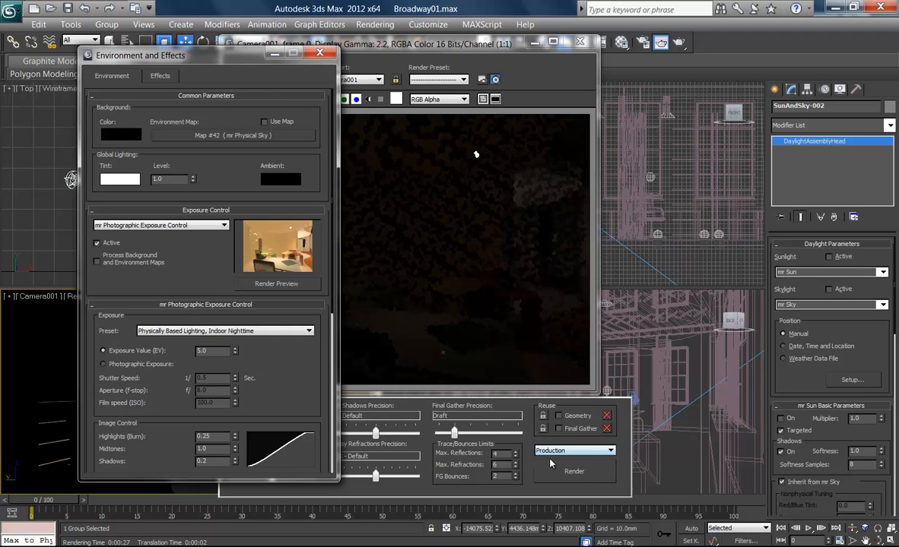
click(574, 472)
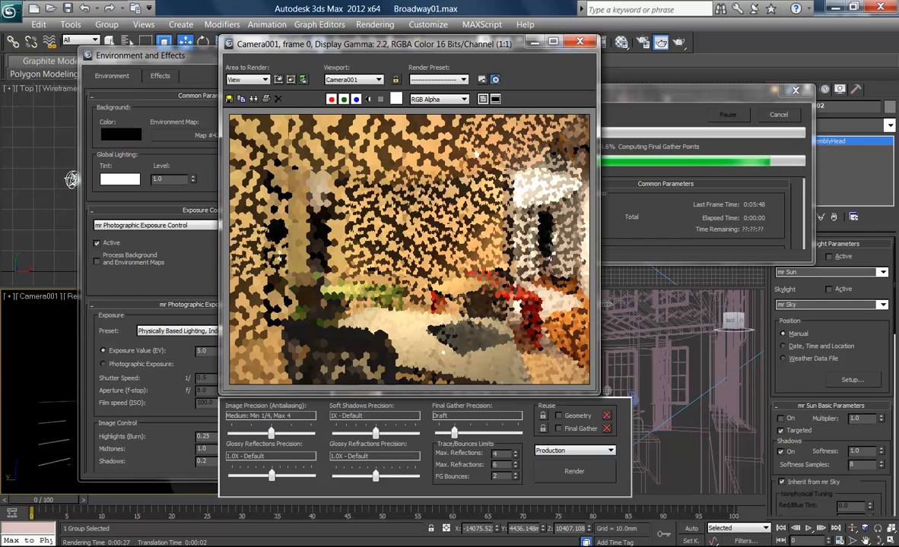
click(756, 492)
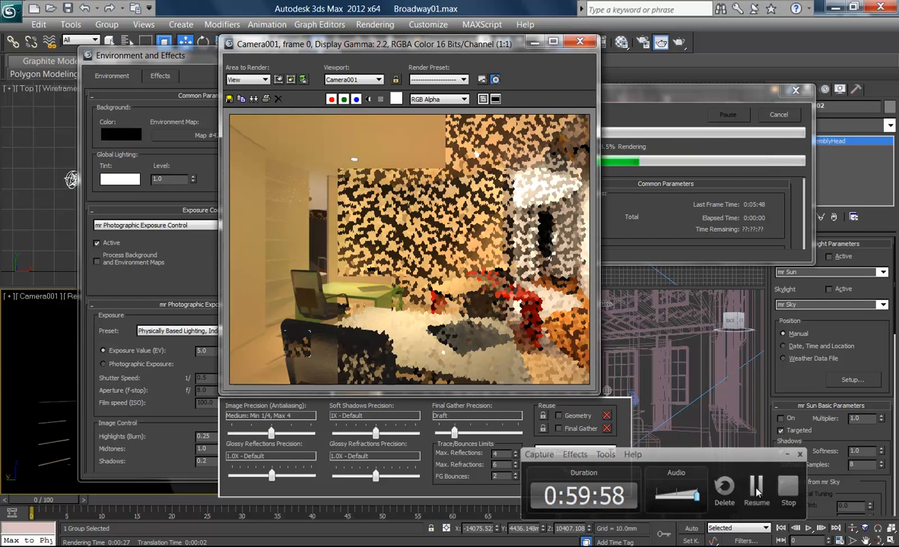
click(757, 491)
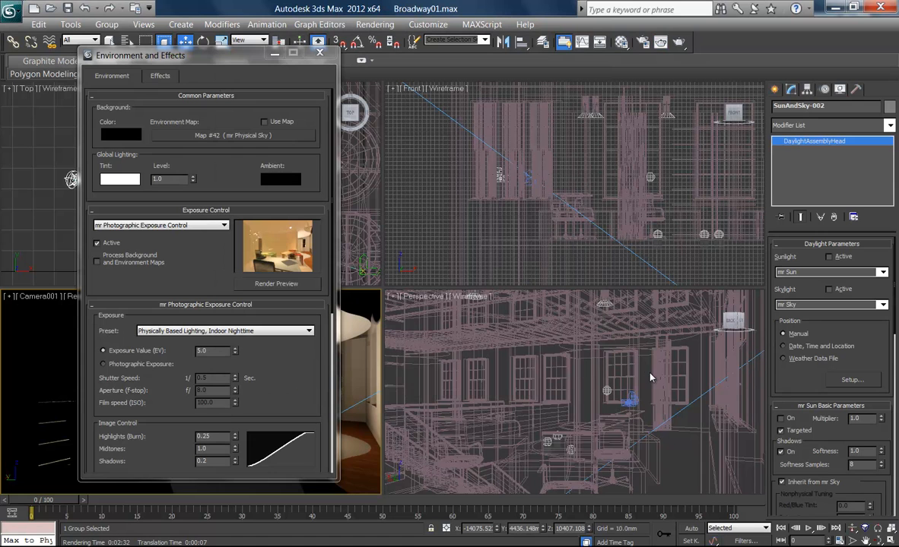
key(8)
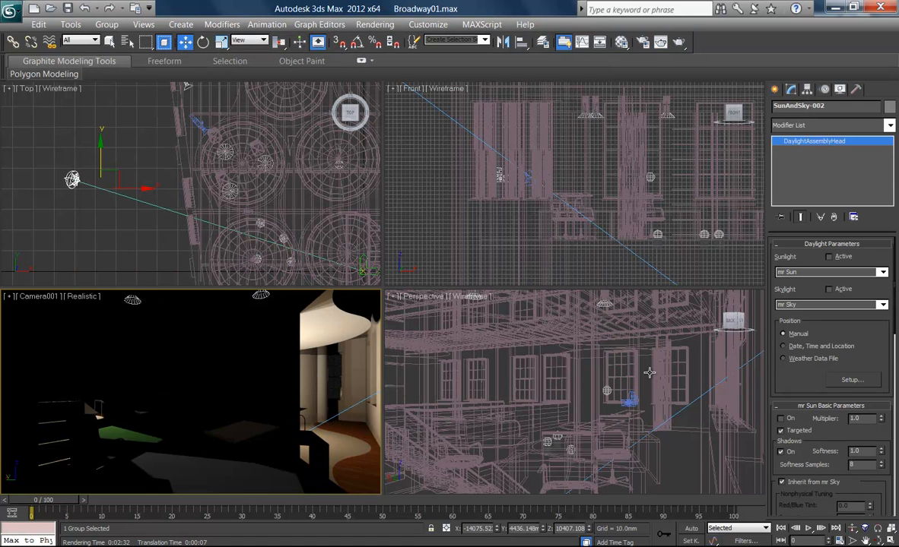
Switch off the remaining floor, studio and pendant lights in the Light Lister and run a test render of Camera001
click(126, 133)
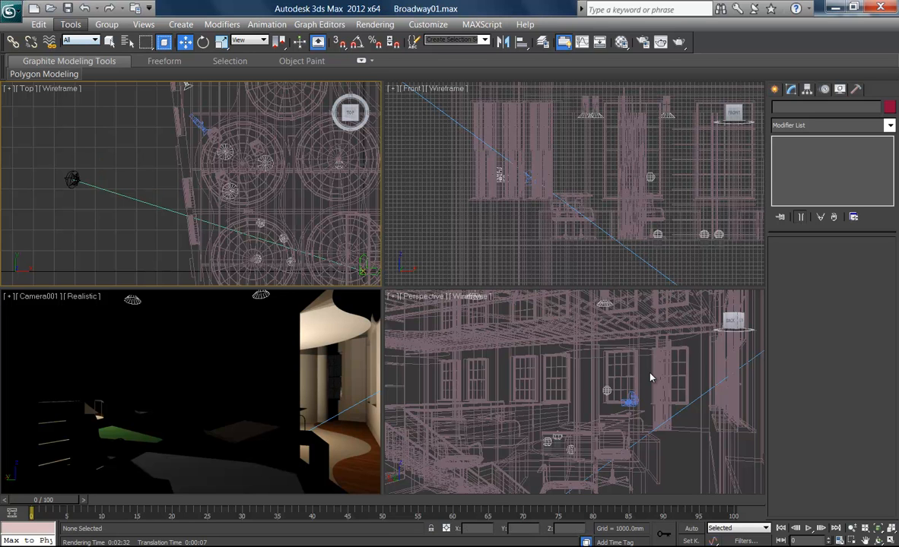
click(71, 25)
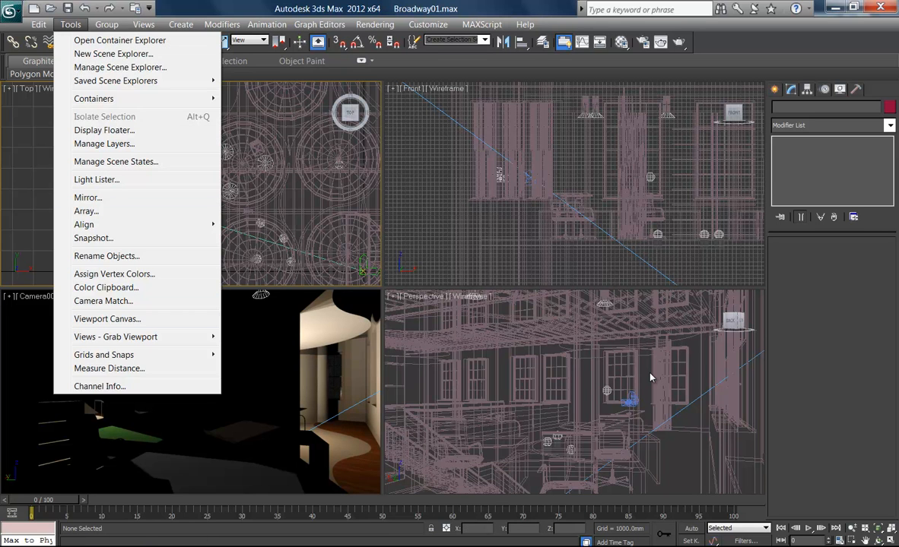
mouse_move(103, 355)
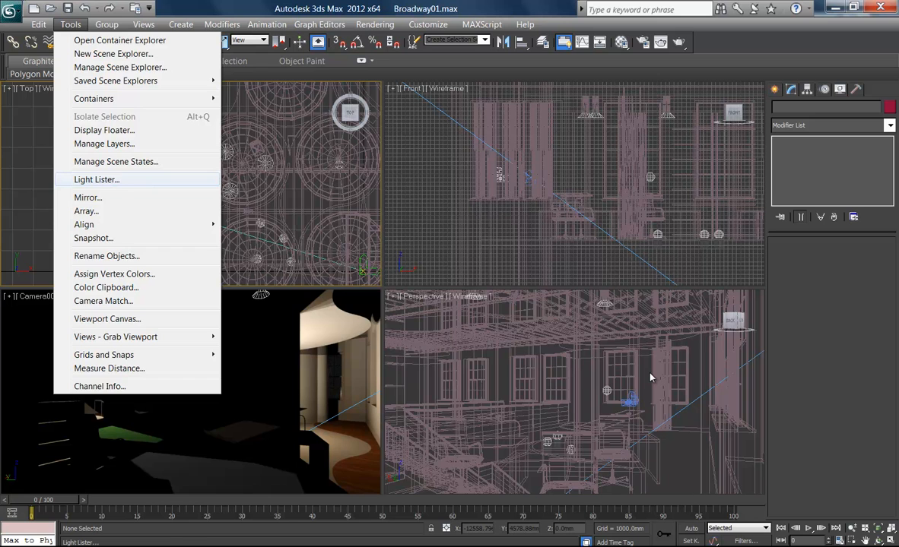
key(Return)
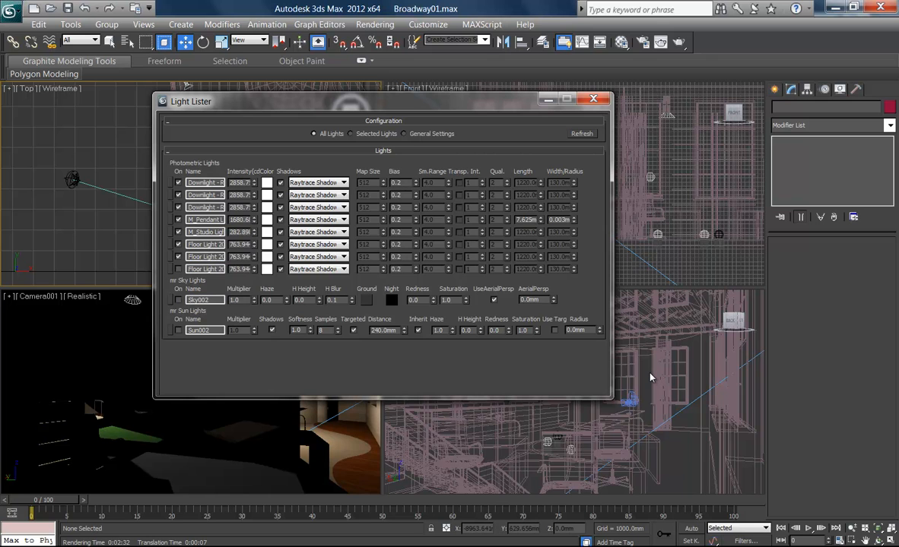
click(179, 244)
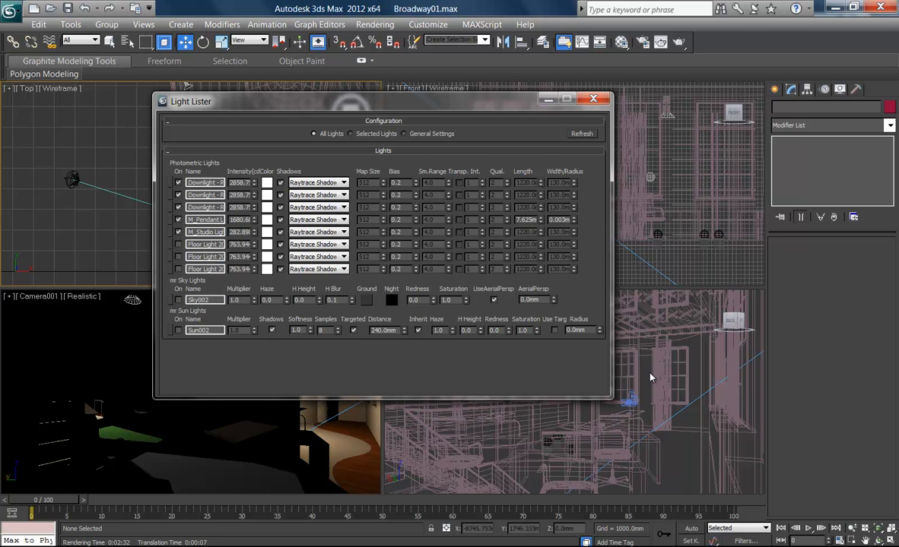
click(179, 232)
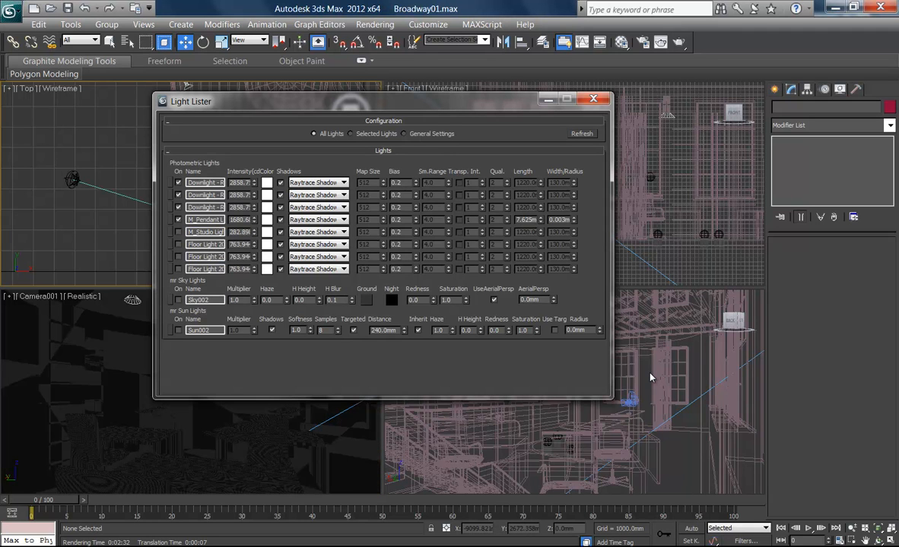
click(178, 220)
click(593, 99)
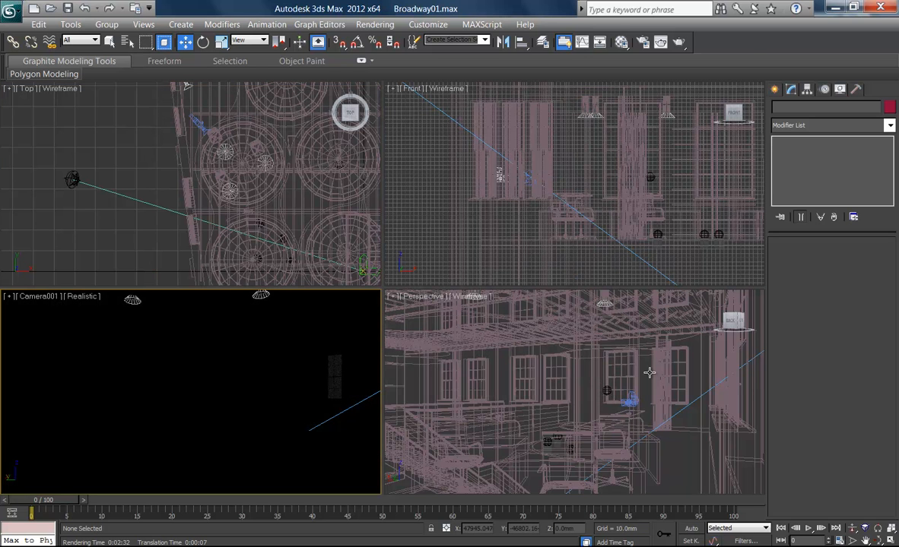
click(679, 41)
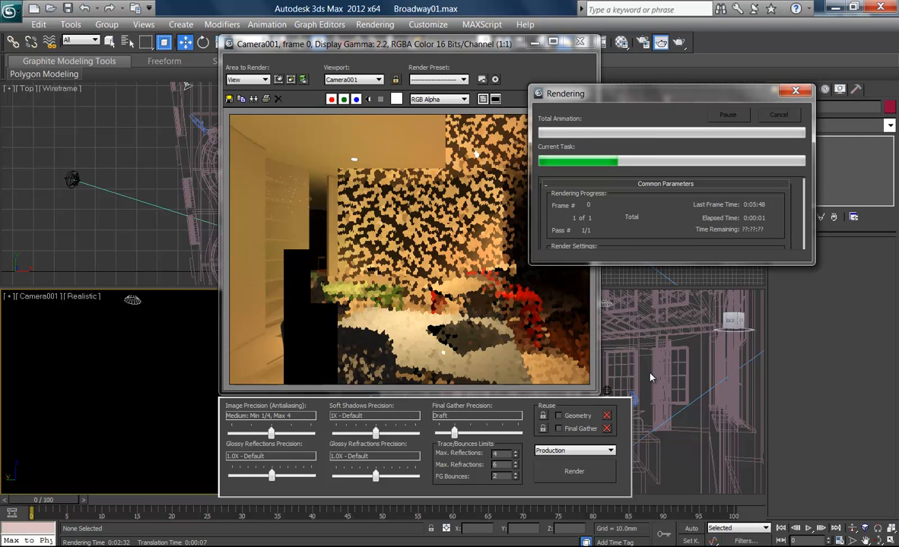
click(580, 42)
Maximize the Top viewport around the three recessed downlights and restrict the selection filter to Lights
middle_drag(266, 179, 242, 203)
scroll(194, 175, up, 4)
middle_drag(194, 175, 152, 183)
scroll(183, 183, up, 2)
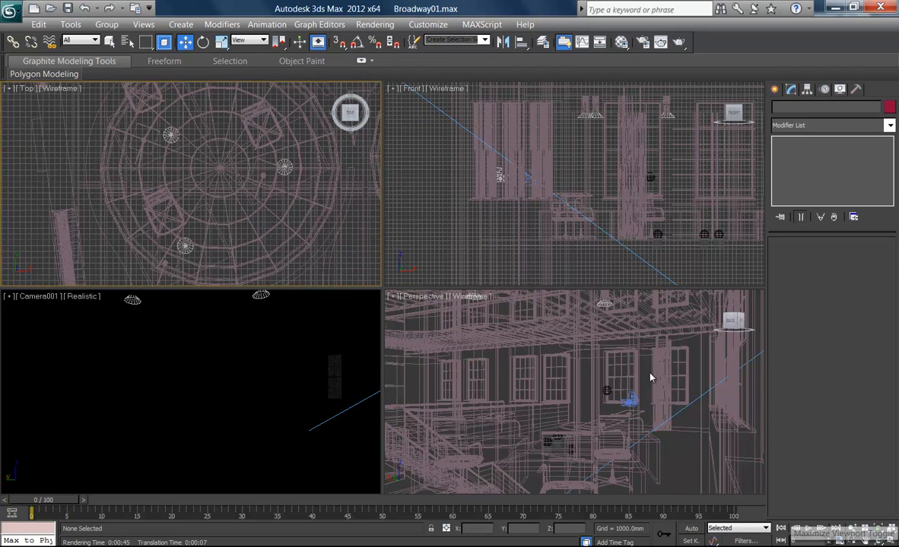
key(alt+w)
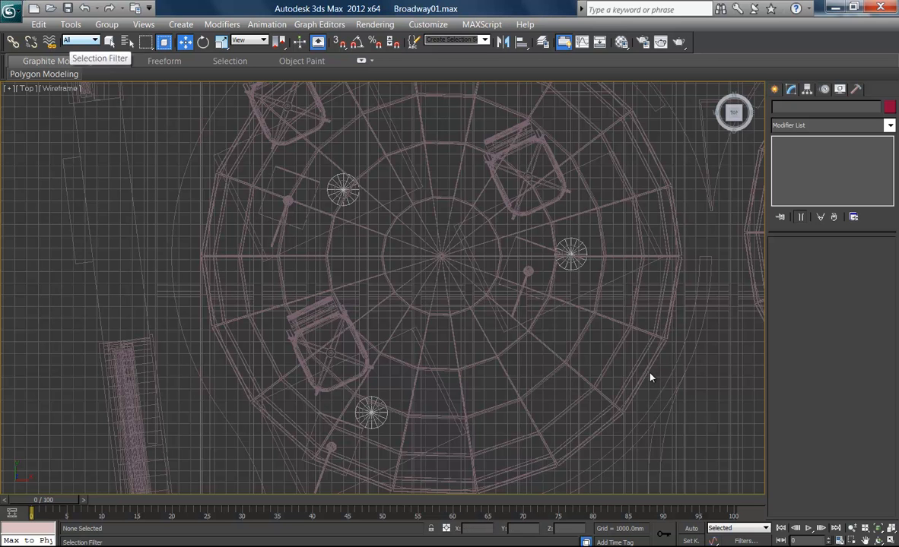
click(82, 40)
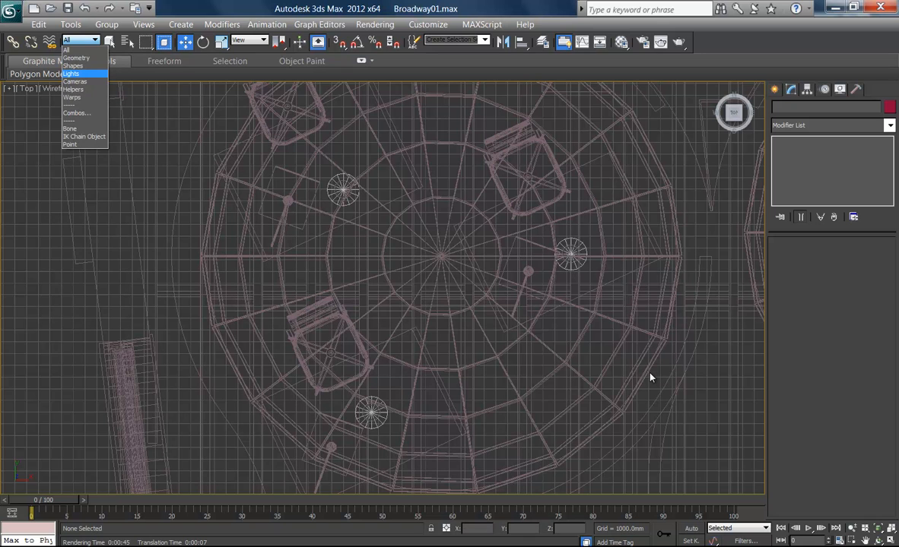
click(76, 50)
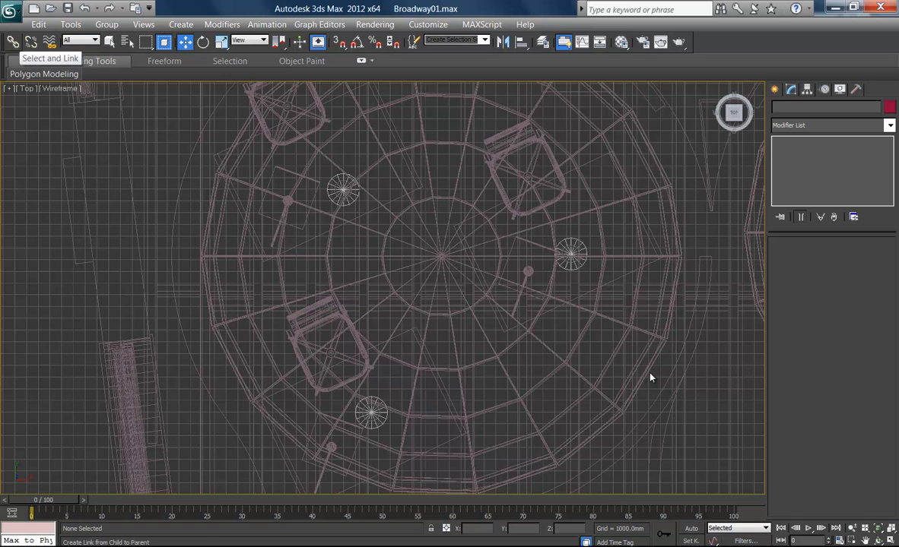
click(91, 39)
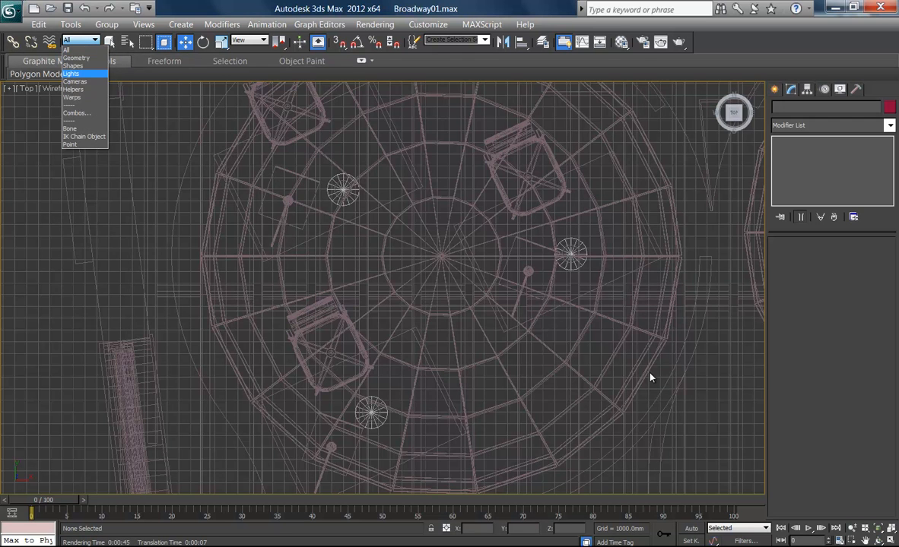
click(71, 73)
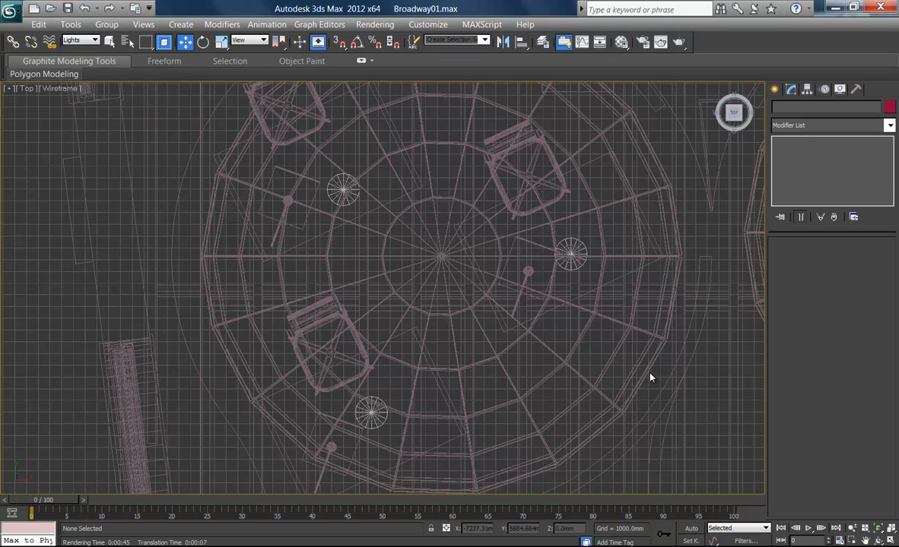
Select the lowest of the three recessed downlights in the Top view and look over its general, distribution and intensity parameters
mouse_move(176, 110)
mouse_down()
mouse_move(439, 283)
mouse_move(237, 213)
mouse_move(79, 317)
mouse_move(74, 298)
mouse_up()
drag(182, 195, 483, 443)
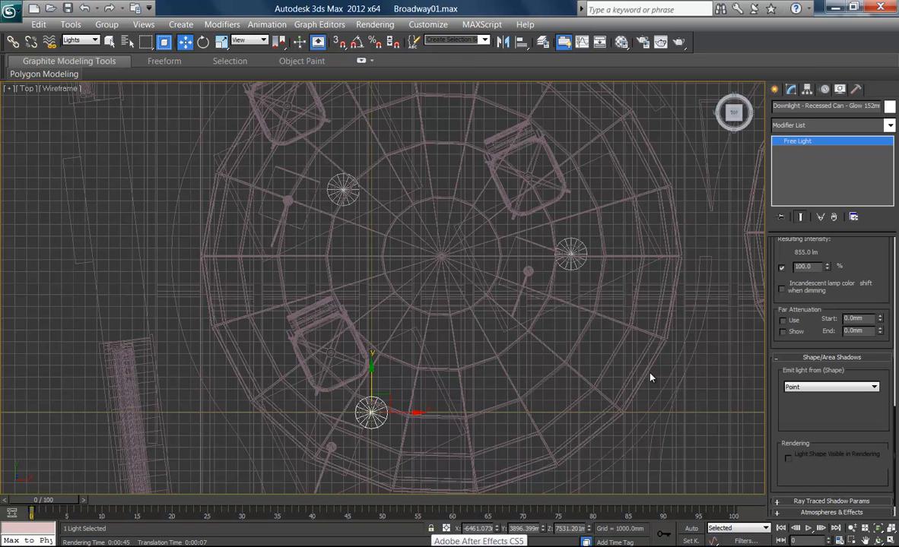
key(ctrl+z)
key(ctrl+z)
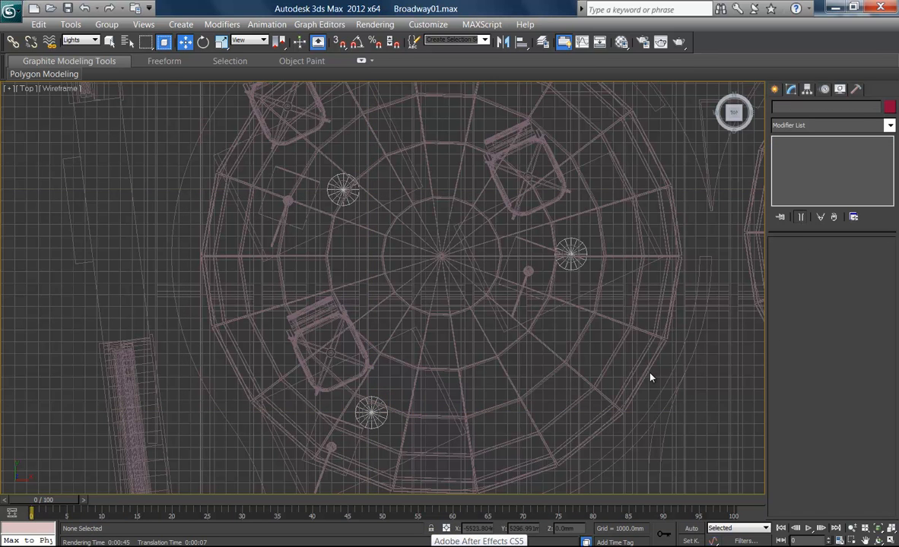
key(ctrl+z)
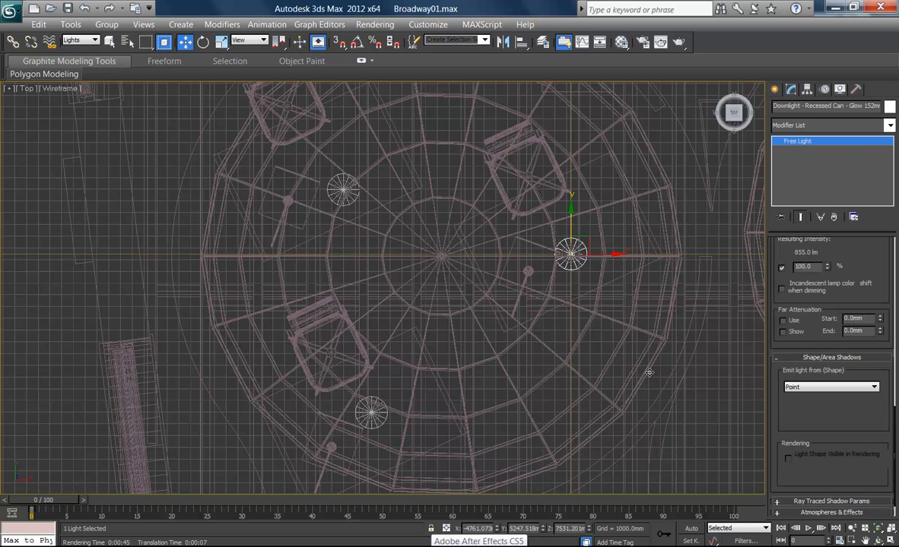
click(650, 376)
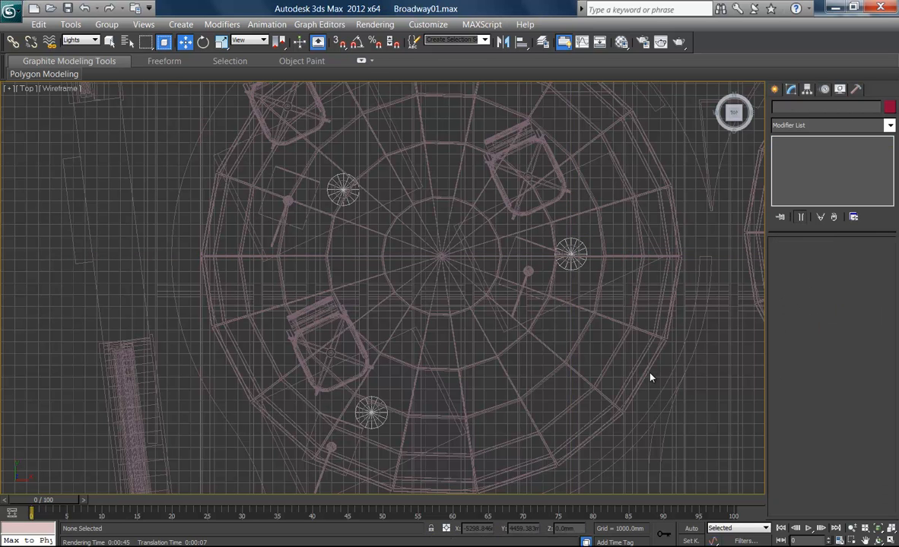
key(ctrl+z)
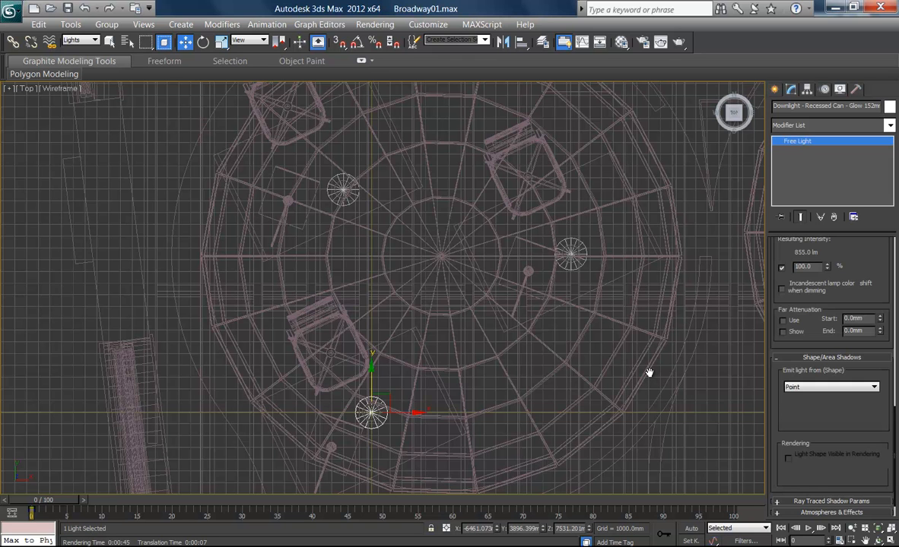
scroll(650, 373, up, 5)
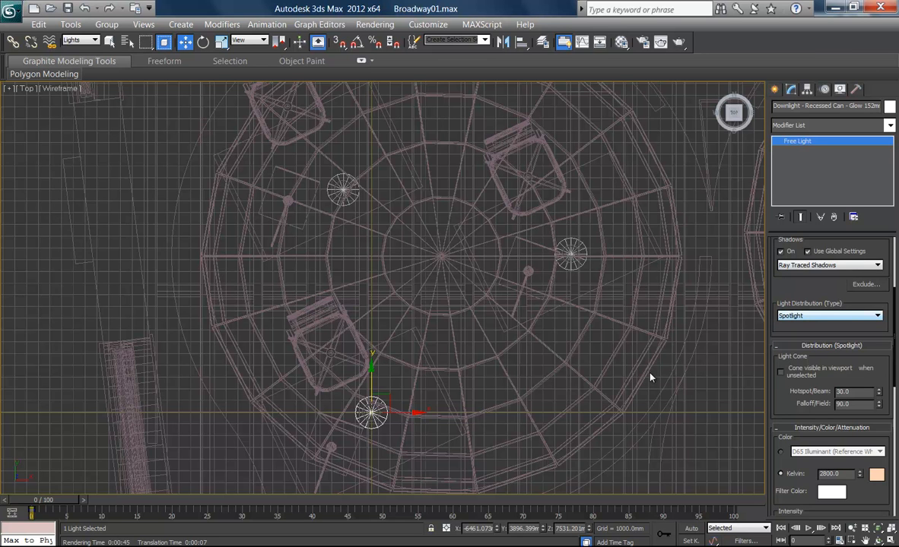
scroll(649, 372, up, 3)
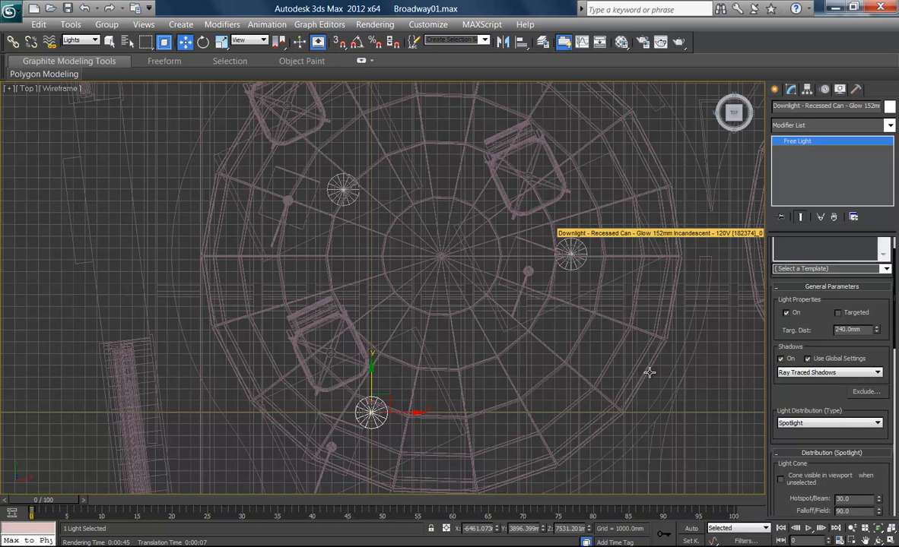
Clone the lowest recessed downlight as one instance onto the position of the rightmost downlight in the Top view
click(571, 254)
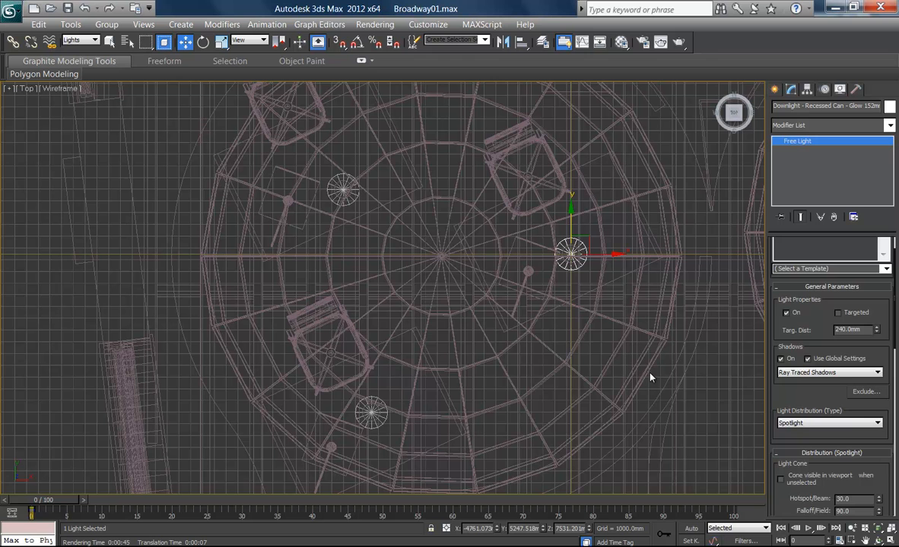
key(ctrl+z)
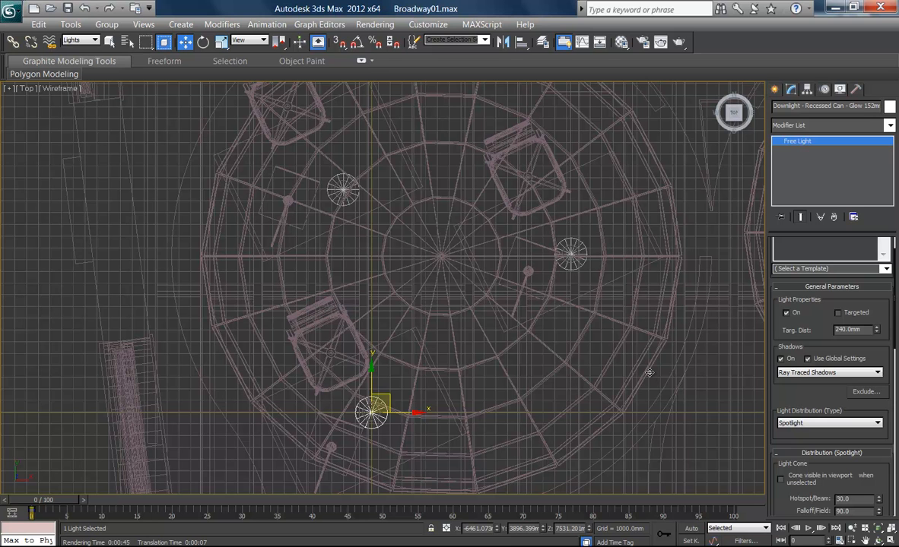
mouse_move(563, 264)
mouse_down()
mouse_move(585, 248)
mouse_move(572, 254)
mouse_up()
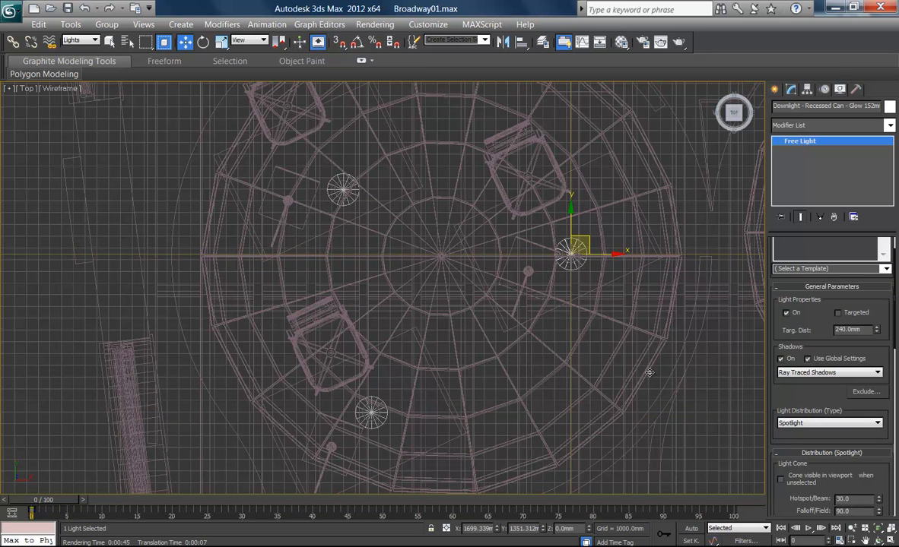
key(ctrl+v)
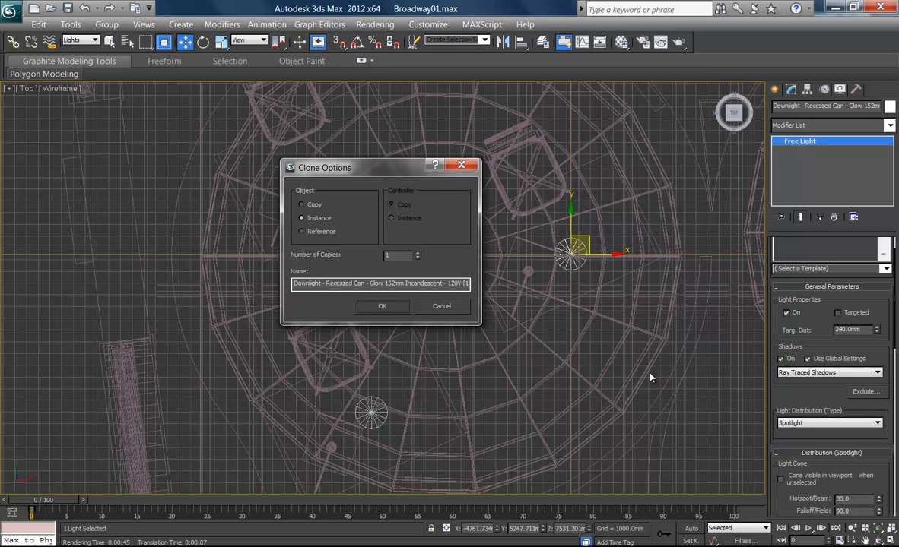
key(Return)
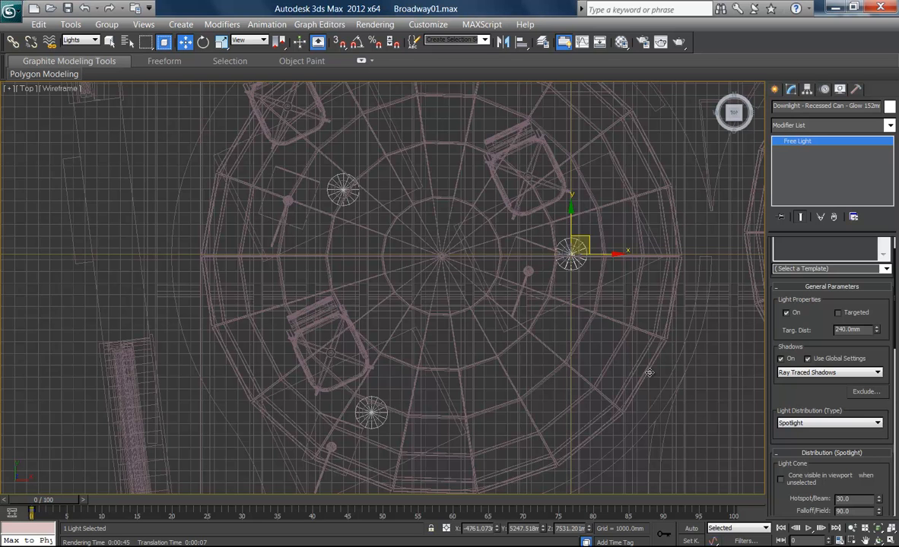
Clone the rightmost recessed downlight as one instance onto the position of the upper-left downlight in the Top view
click(649, 372)
key(ctrl+z)
key(ctrl+z)
key(ctrl+z)
key(ctrl+z)
key(ctrl+z)
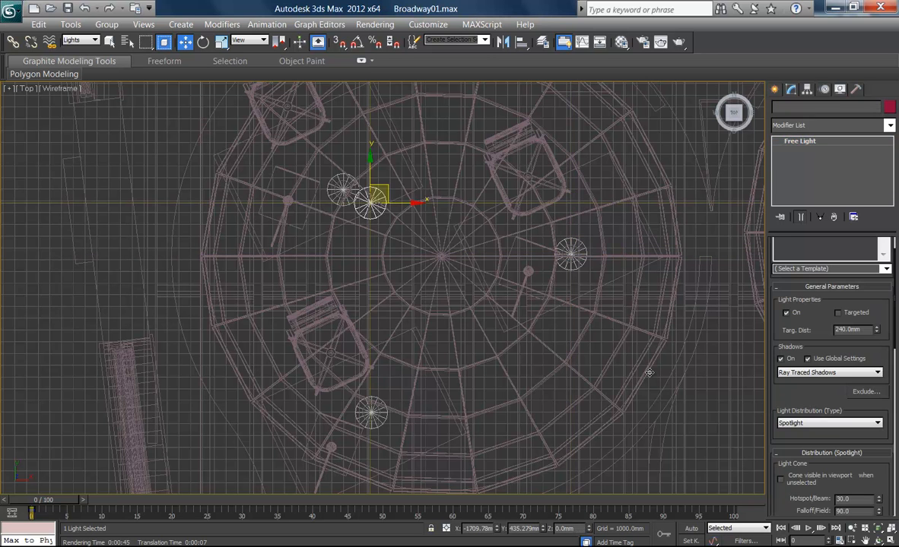
key(ctrl+z)
key(ctrl+z)
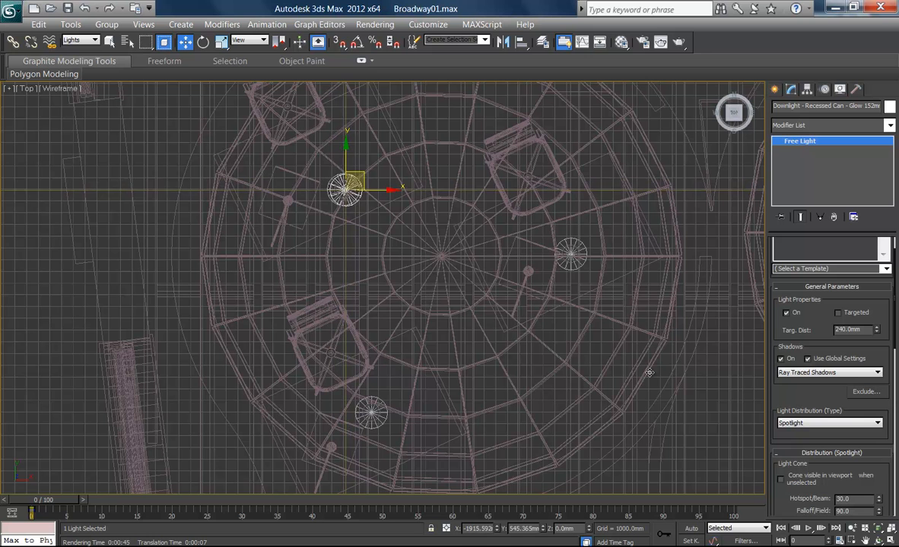
key(ctrl+z)
key(ctrl+z)
key(ctrl+z)
key(ctrl+z)
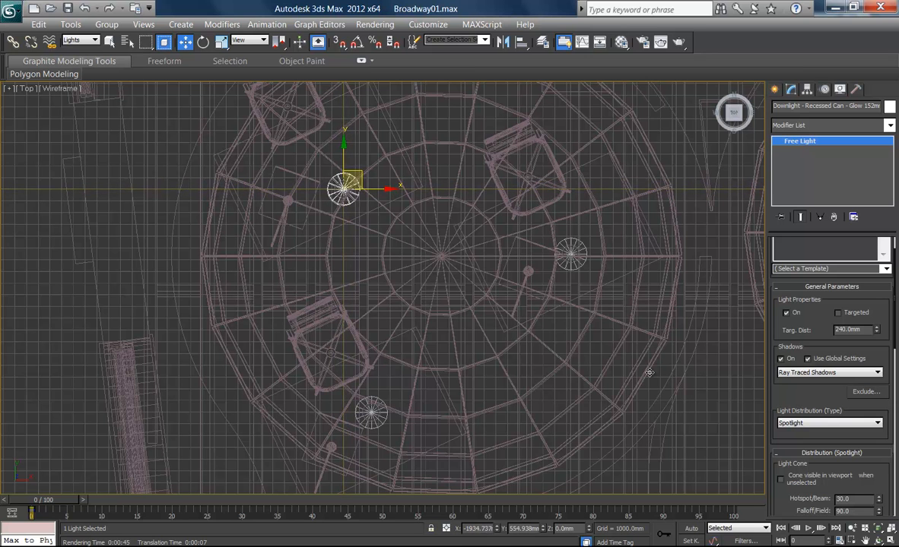
key(ctrl+z)
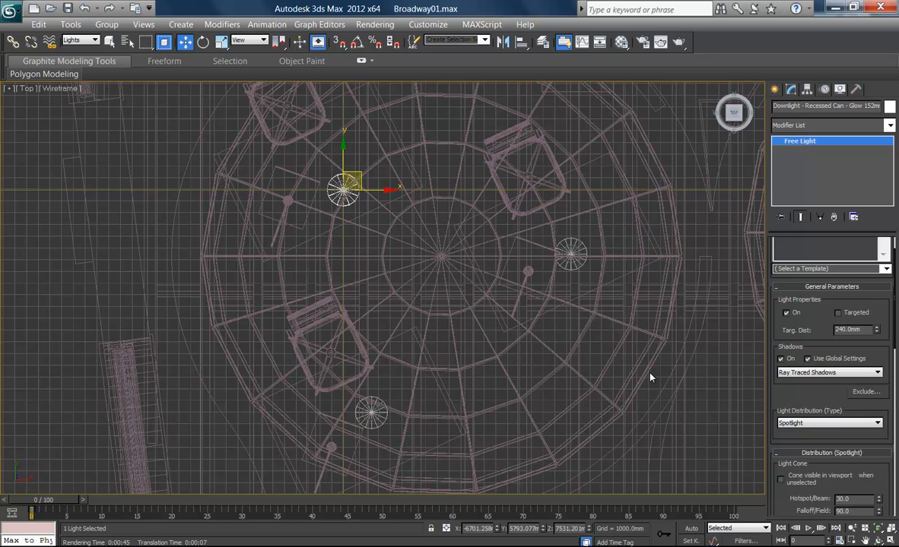
key(ctrl+v)
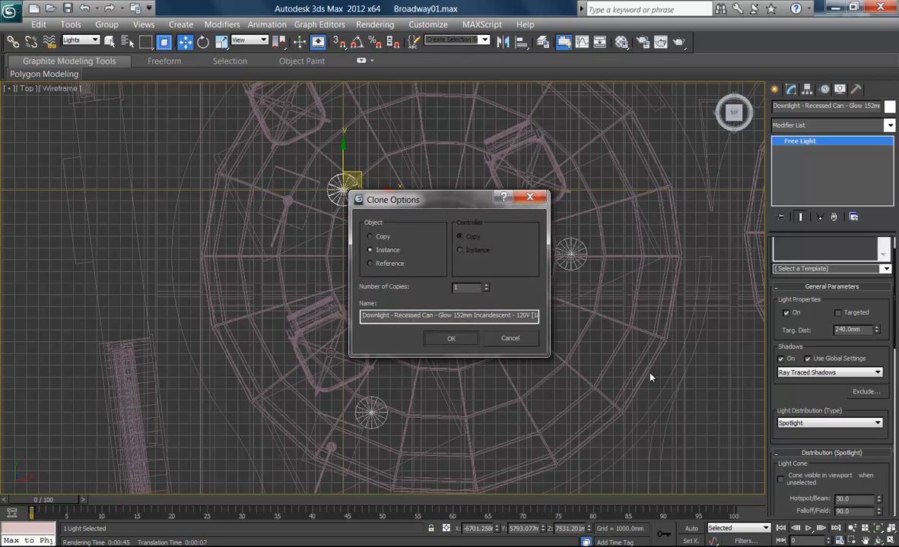
key(Return)
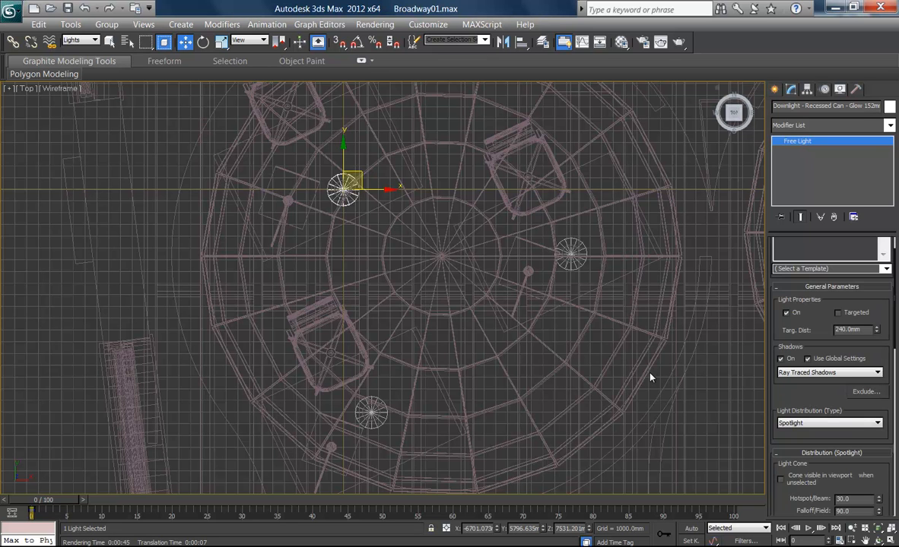
Delete the original upper-left downlight and select the cloned instance in its place
click(650, 378)
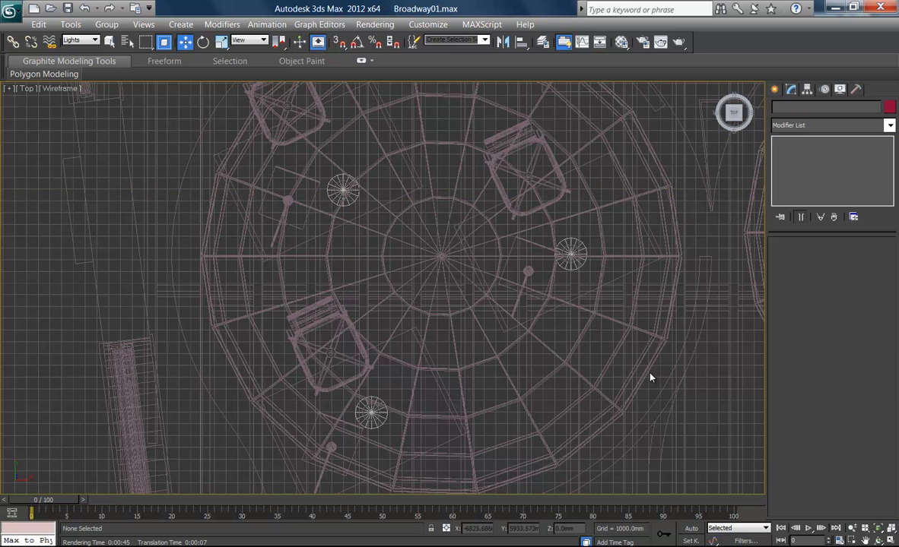
click(649, 372)
click(649, 372)
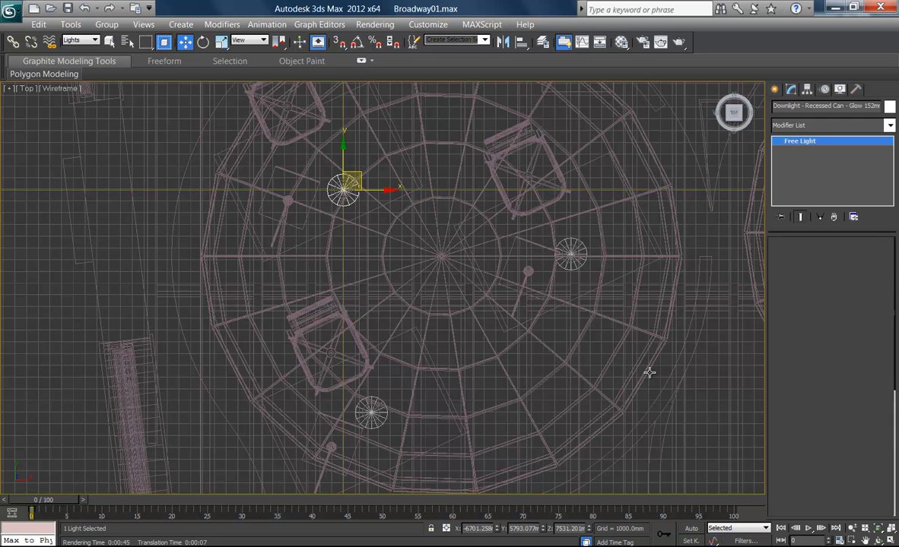
Show the lowest recessed downlight's full light cone in the Front view and make the light targeted
click(650, 373)
key(ctrl+z)
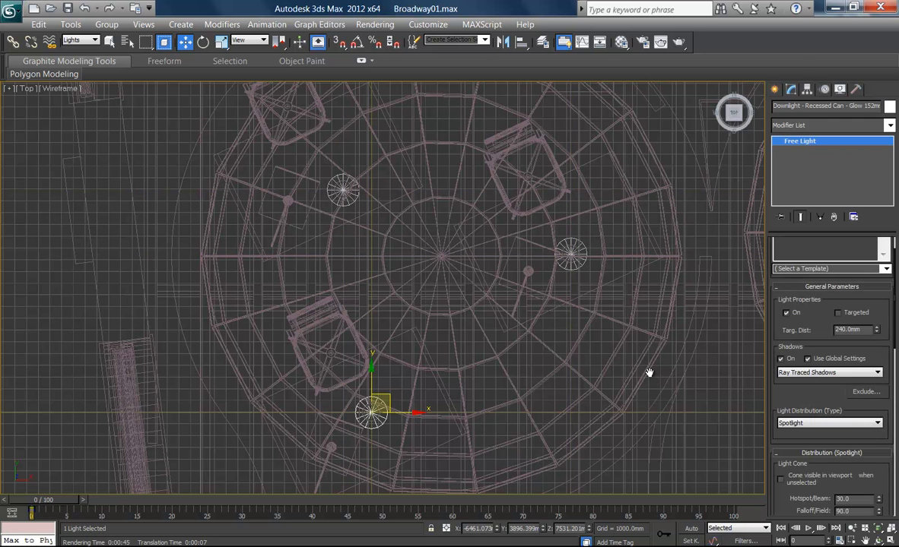
drag(810, 392, 810, 302)
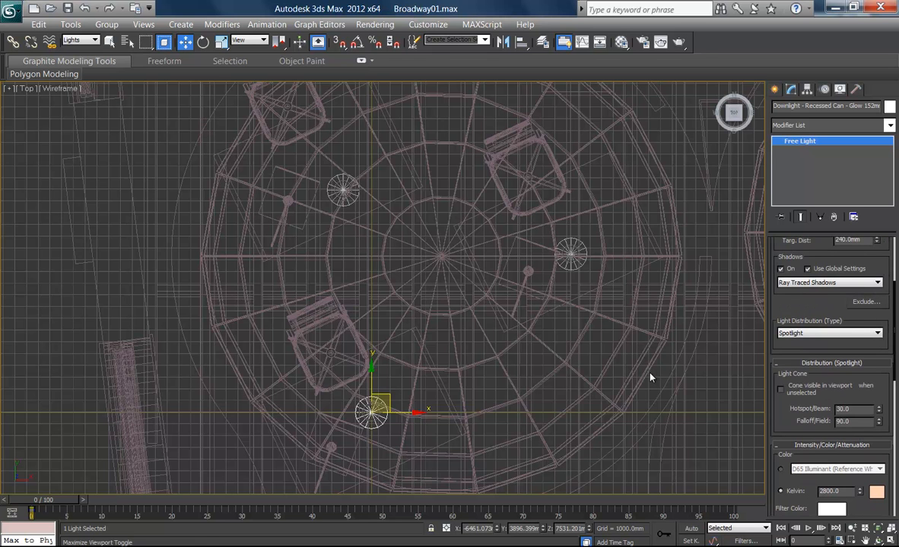
key(alt+w)
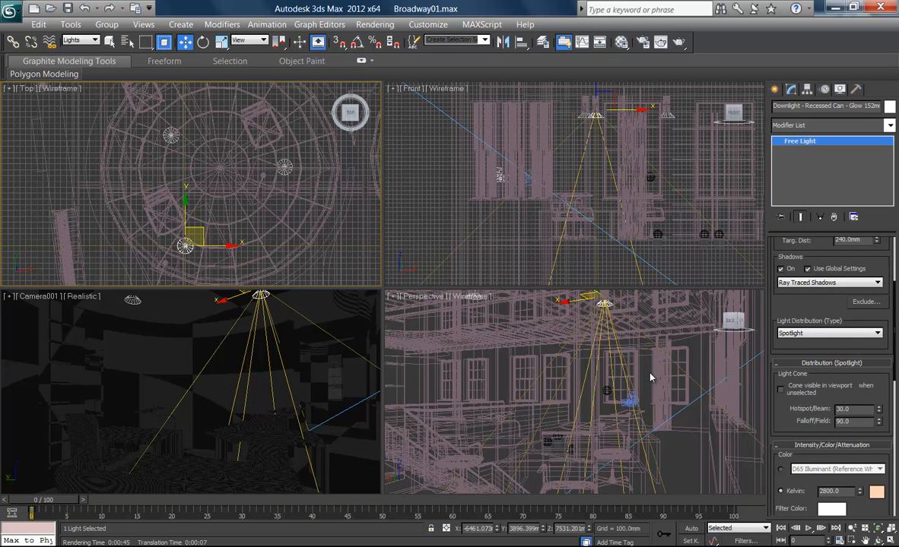
right_click(574, 185)
scroll(574, 185, down, 2)
middle_drag(581, 217, 556, 93)
scroll(582, 171, down, 5)
middle_drag(582, 228, 575, 94)
scroll(576, 179, down, 5)
mouse_move(576, 213)
middle_down()
mouse_move(570, 167)
mouse_move(580, 203)
middle_up()
scroll(576, 184, up, 6)
middle_drag(606, 152, 551, 202)
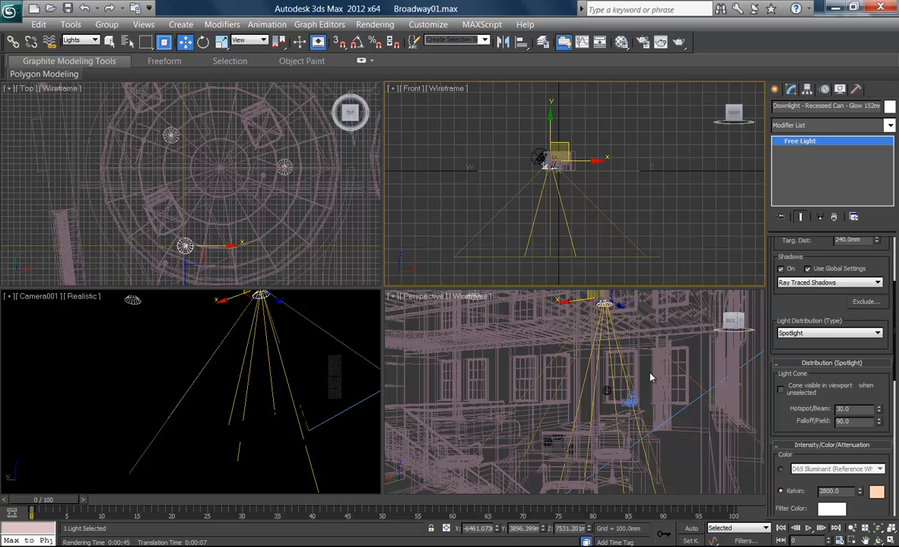
drag(817, 348, 817, 375)
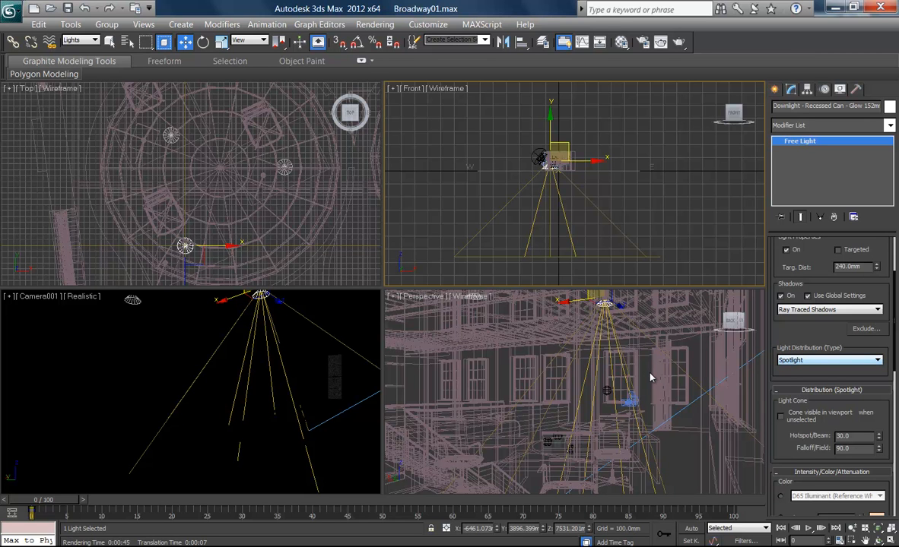
middle_drag(649, 373, 649, 374)
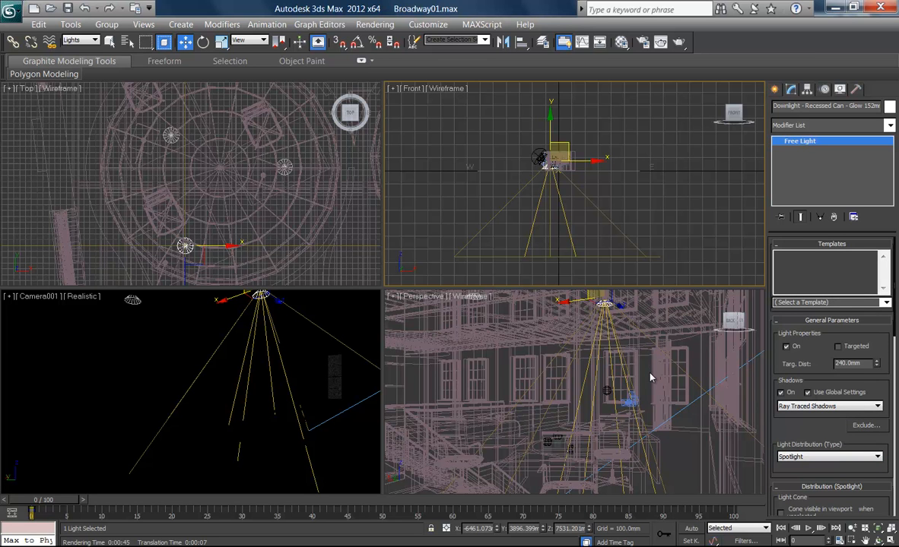
key(ctrl+z)
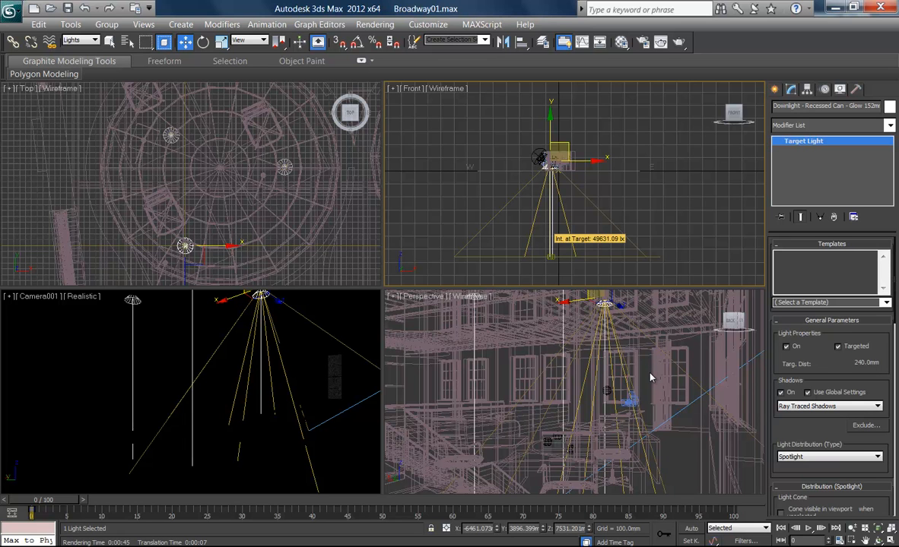
Select the targets of all three downlights in the Front view and raise them to the floor level beneath the fixtures
key(ctrl+z)
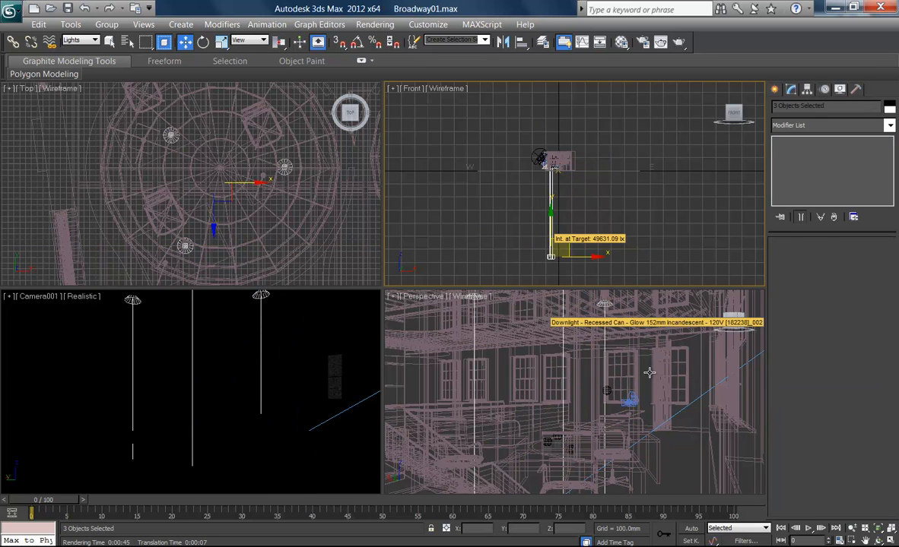
click(502, 249)
drag(502, 249, 592, 273)
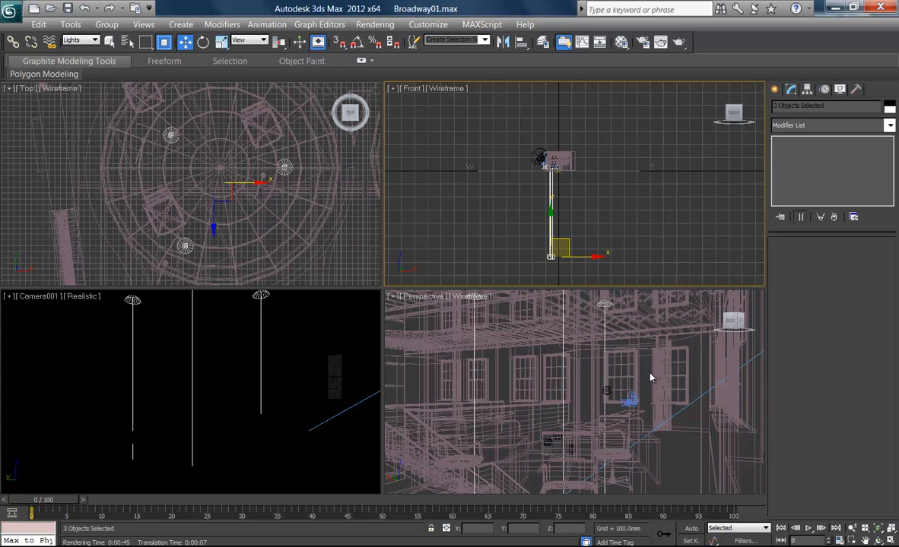
drag(550, 218, 551, 131)
scroll(577, 186, up, 5)
scroll(574, 184, up, 2)
middle_drag(509, 122, 658, 193)
scroll(600, 182, up, 2)
mouse_move(601, 174)
middle_down()
mouse_move(610, 182)
mouse_move(597, 250)
mouse_move(544, 228)
middle_up()
scroll(597, 249, up, 2)
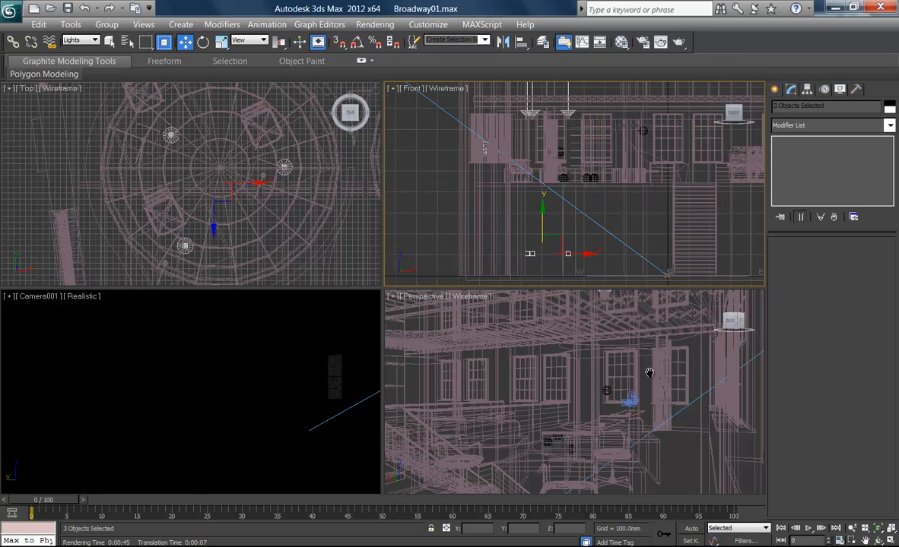
drag(543, 220, 543, 149)
mouse_move(543, 149)
middle_down()
mouse_move(543, 280)
mouse_move(480, 167)
mouse_move(521, 152)
middle_up()
scroll(574, 184, down, 4)
scroll(574, 184, up, 5)
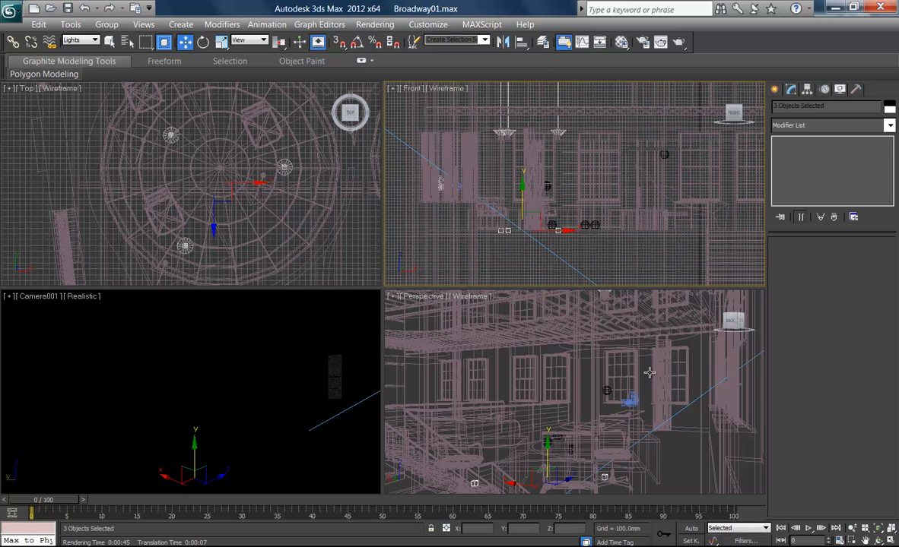
Widen the command panel and switch the rightmost downlight's shadows from global settings to its own Shadow Map
click(649, 373)
drag(825, 426, 825, 250)
mouse_move(825, 365)
mouse_down()
mouse_move(825, 275)
mouse_move(825, 521)
mouse_up()
drag(825, 450, 825, 337)
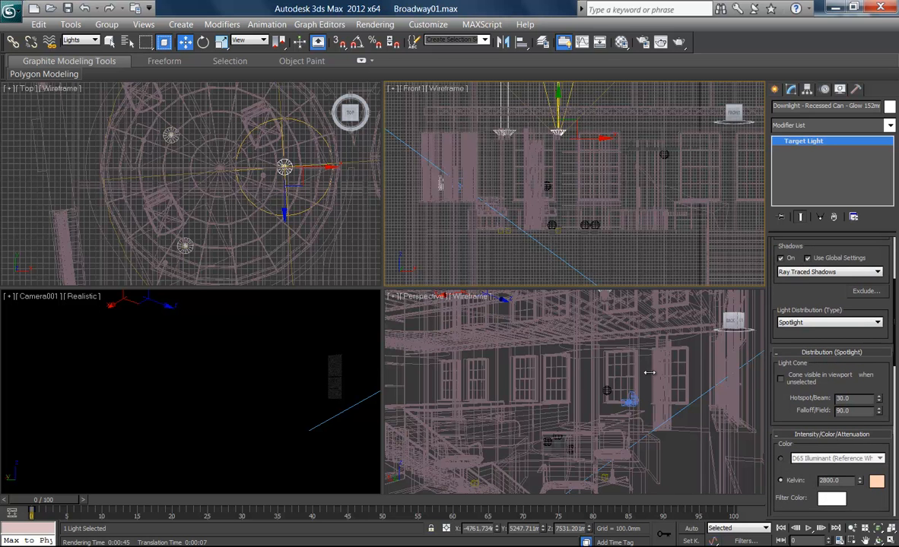
drag(768, 373, 650, 378)
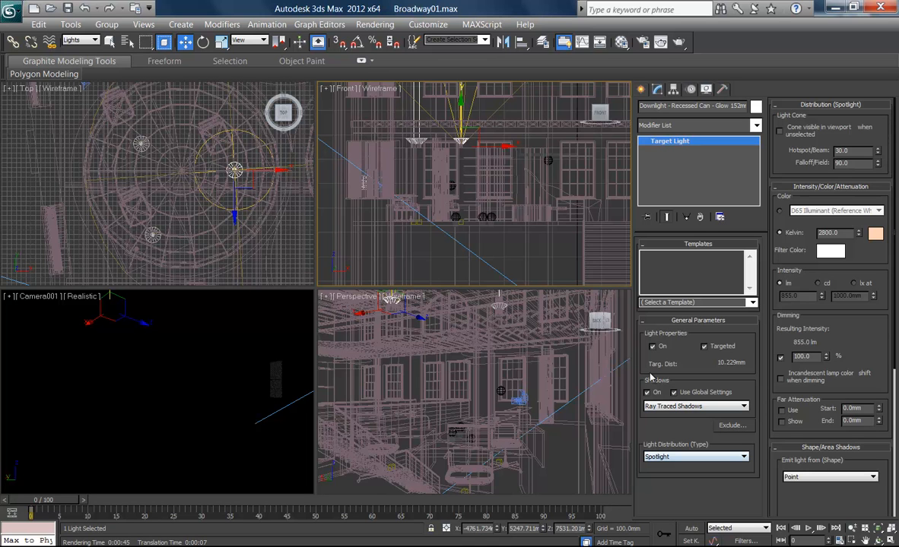
key(ctrl+z)
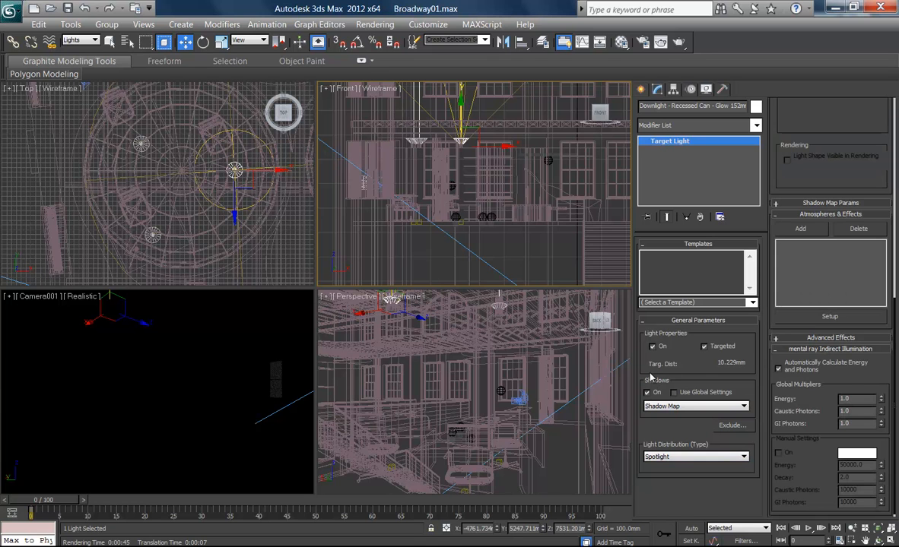
Preview the unselected downlights' cones and examine the light's intensity, shape, shadow map, advanced effects and indirect illumination parameters
scroll(649, 373, up, 5)
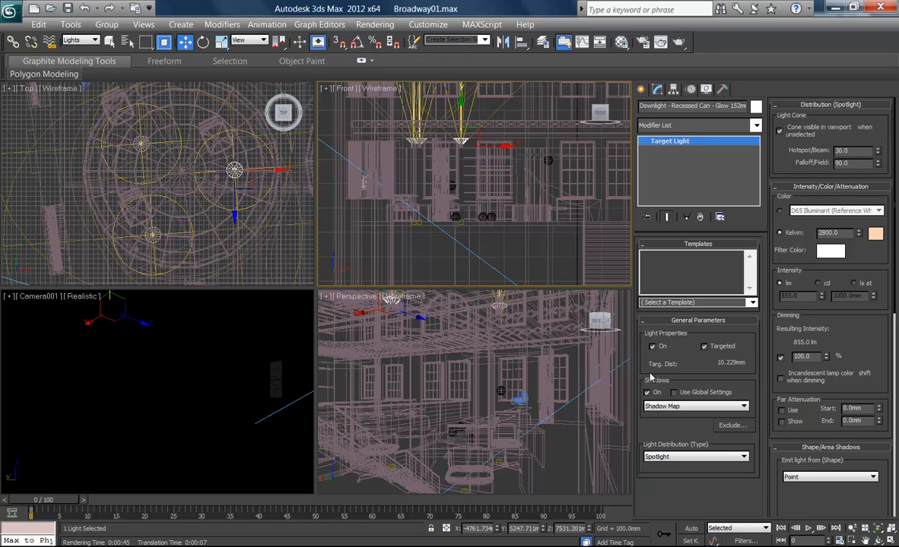
scroll(649, 372, down, 2)
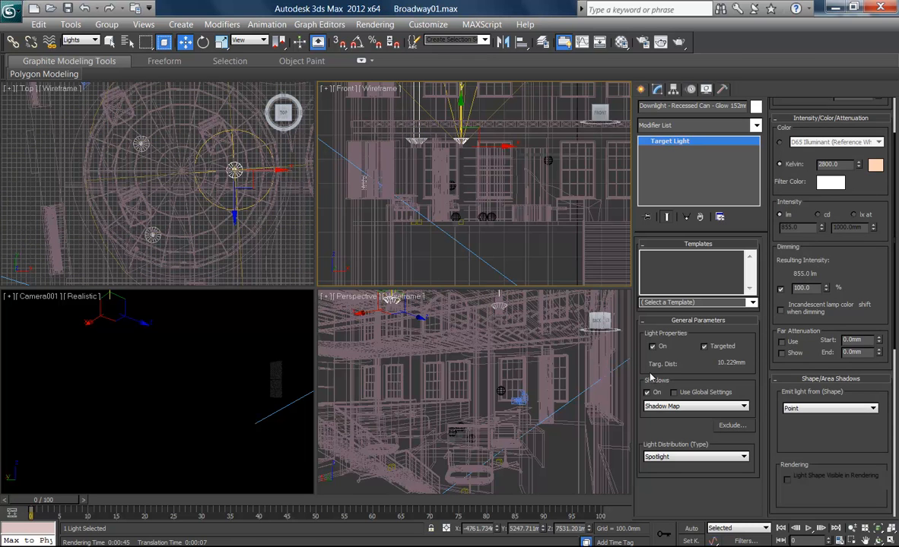
scroll(649, 373, down, 7)
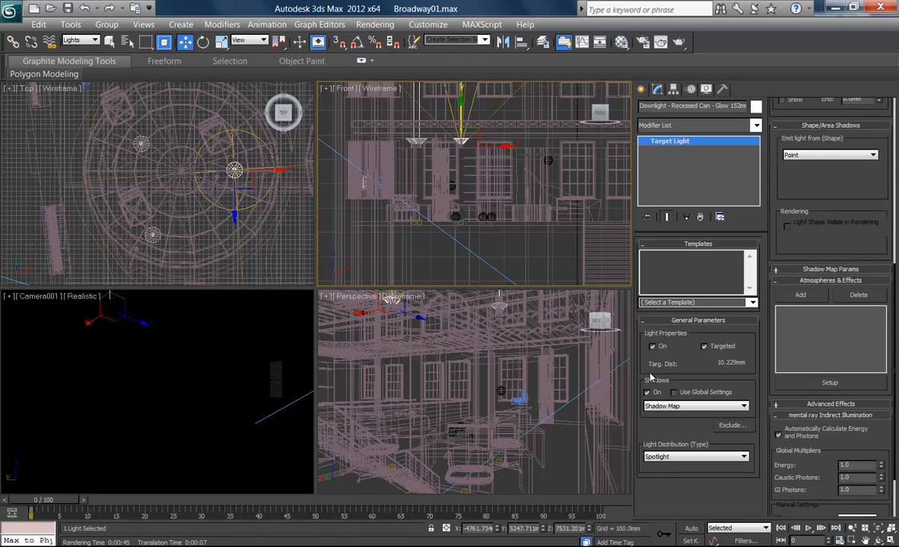
scroll(649, 372, down, 2)
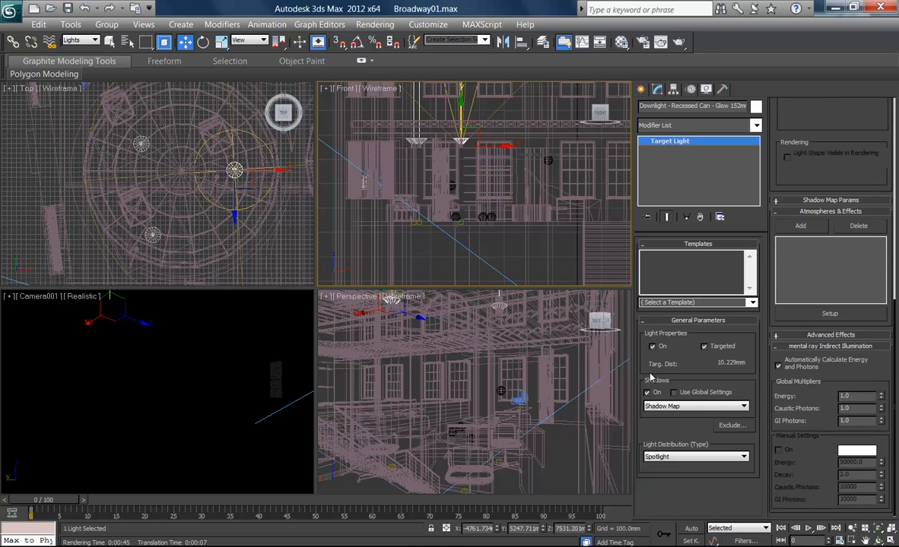
click(831, 335)
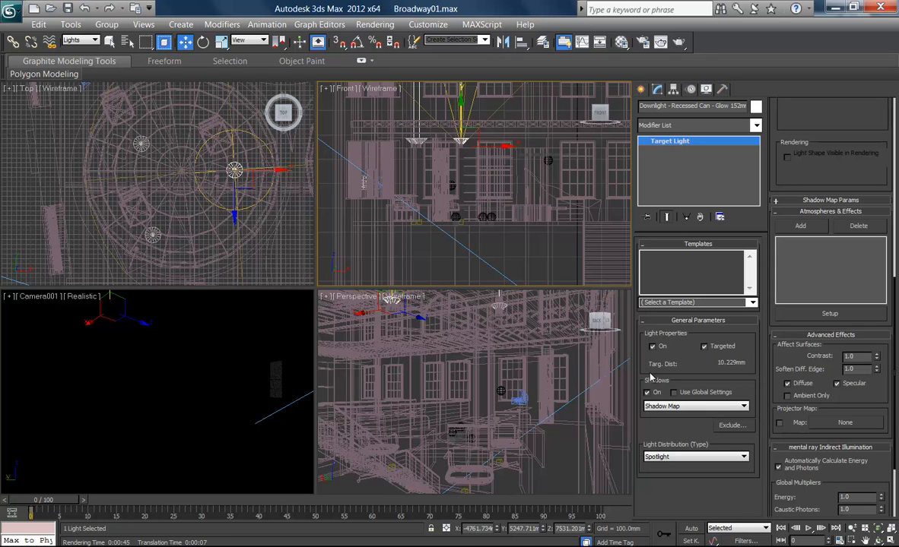
click(830, 335)
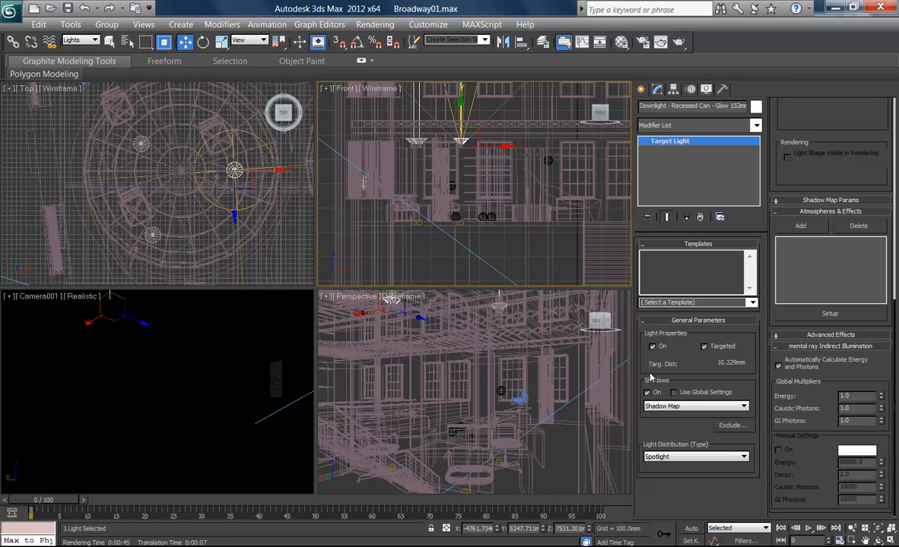
click(830, 200)
scroll(830, 304, up, 10)
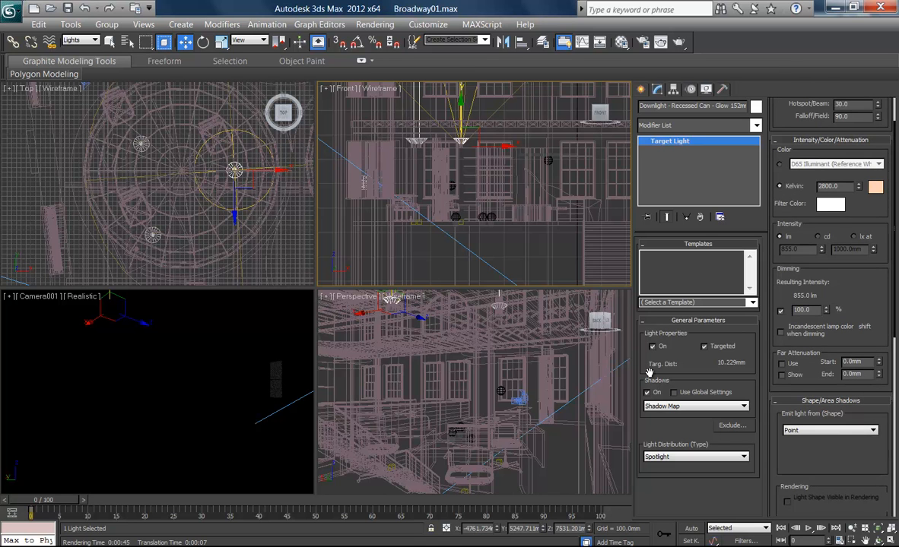
scroll(830, 304, up, 2)
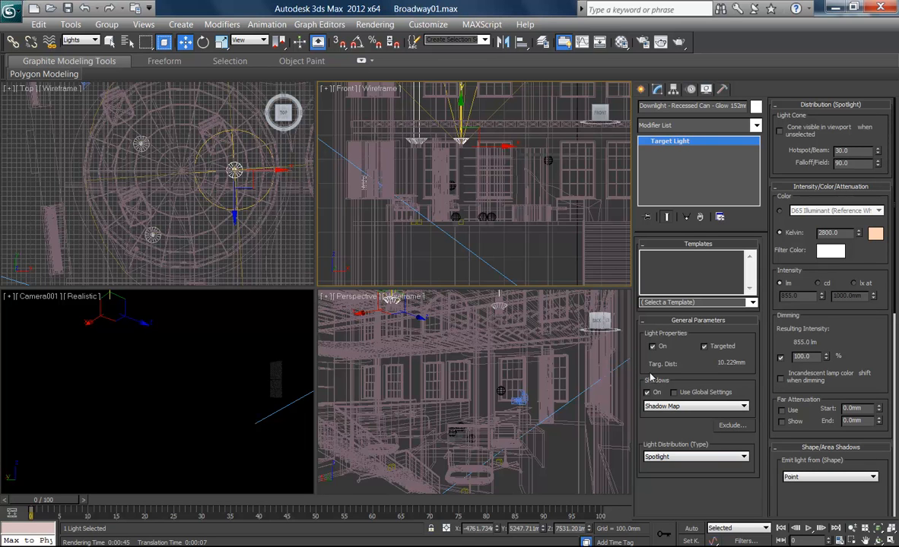
Expand the command panel to four columns, set the downlight to emit from a Disc and apply the Halogen Spotlight template
drag(634, 378, 366, 378)
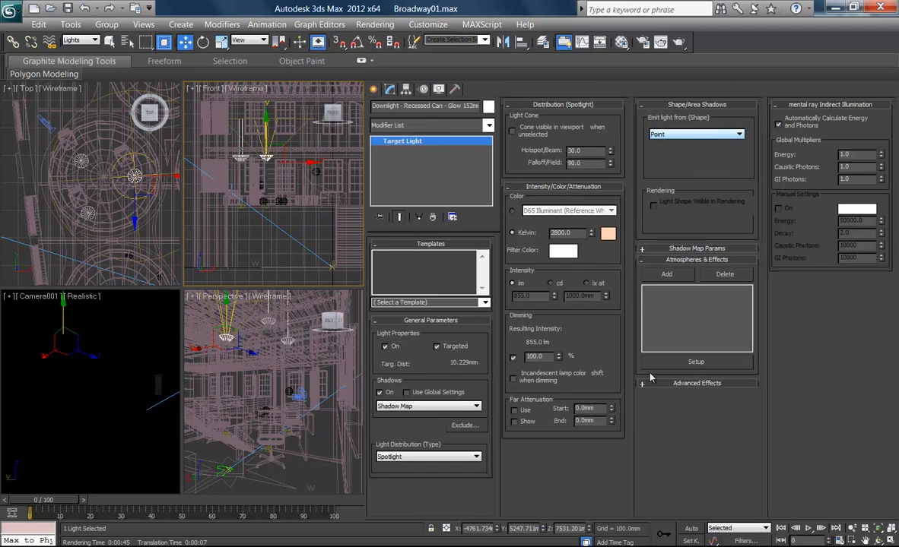
click(697, 135)
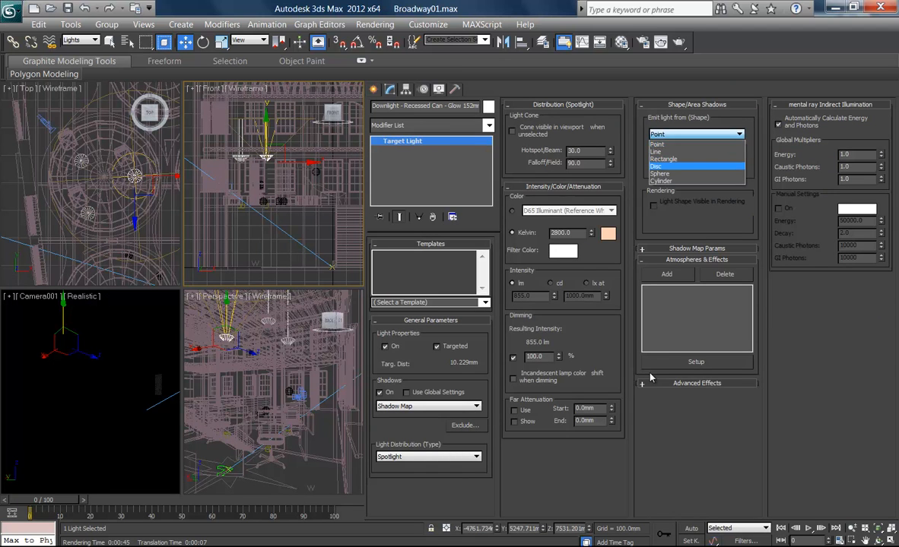
key(Return)
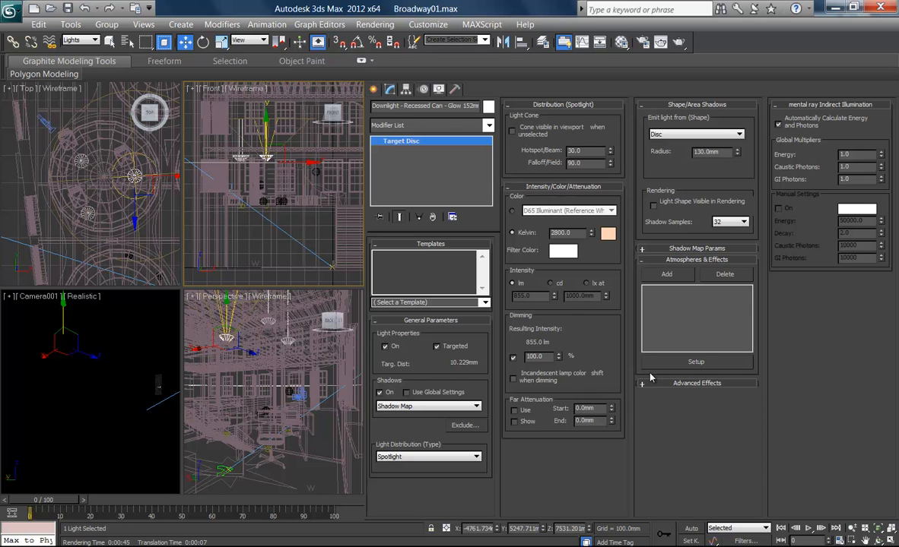
click(484, 303)
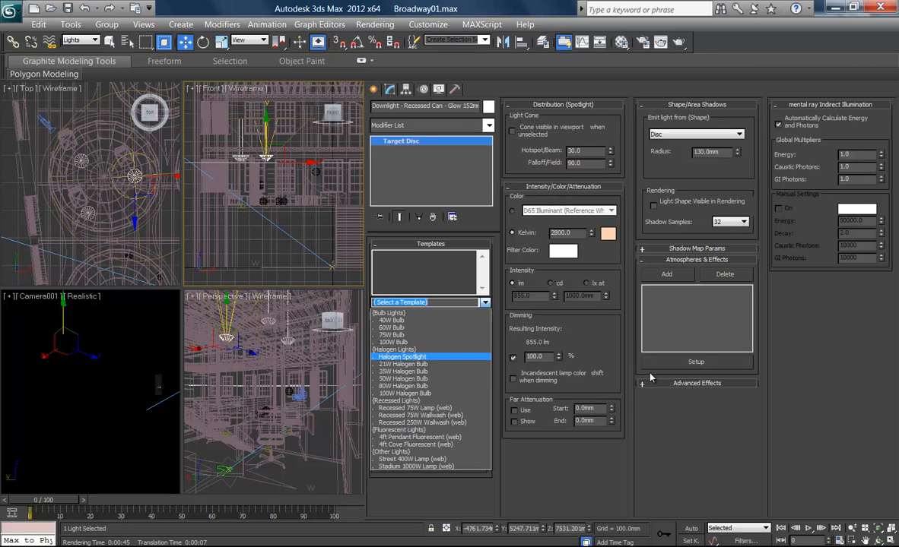
key(Return)
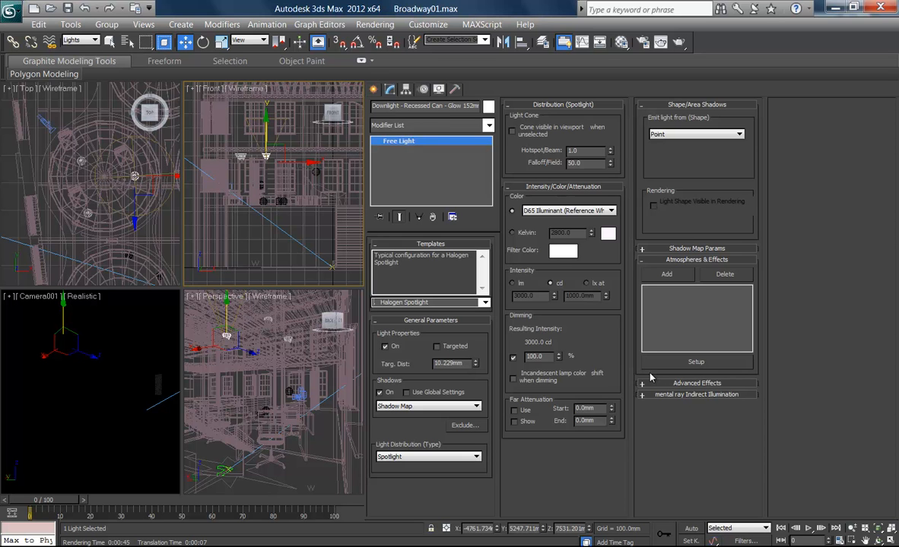
Make the rightmost Halogen Spotlight downlight a targeted light
key(z)
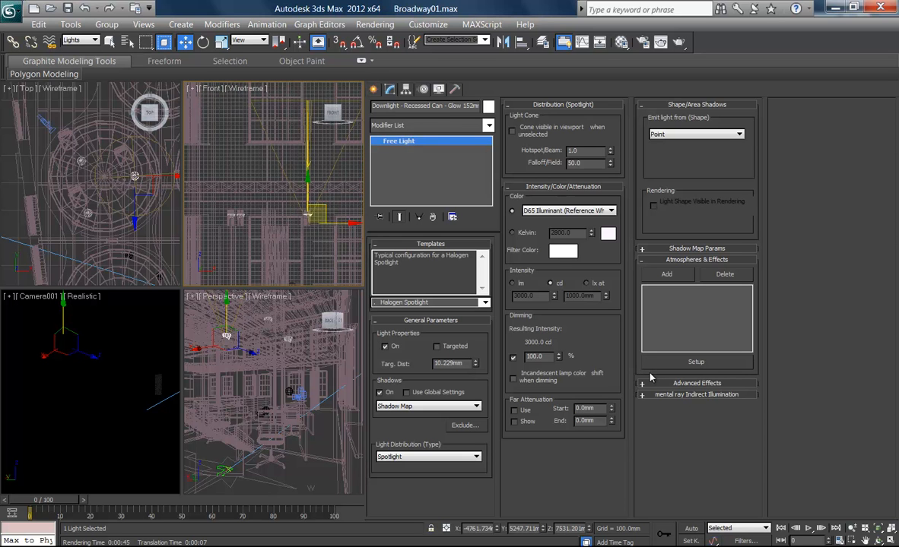
scroll(649, 374, down, 6)
key(z)
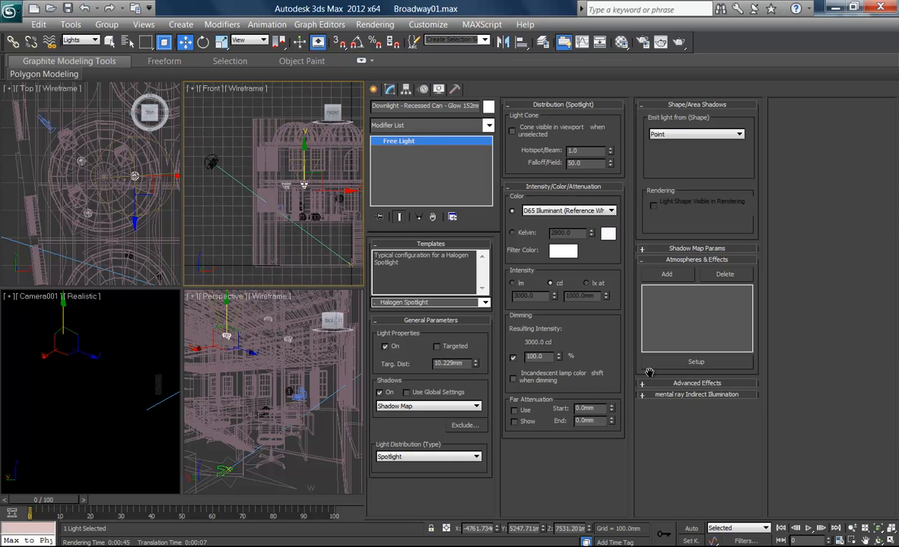
click(485, 303)
click(485, 303)
click(437, 347)
key(z)
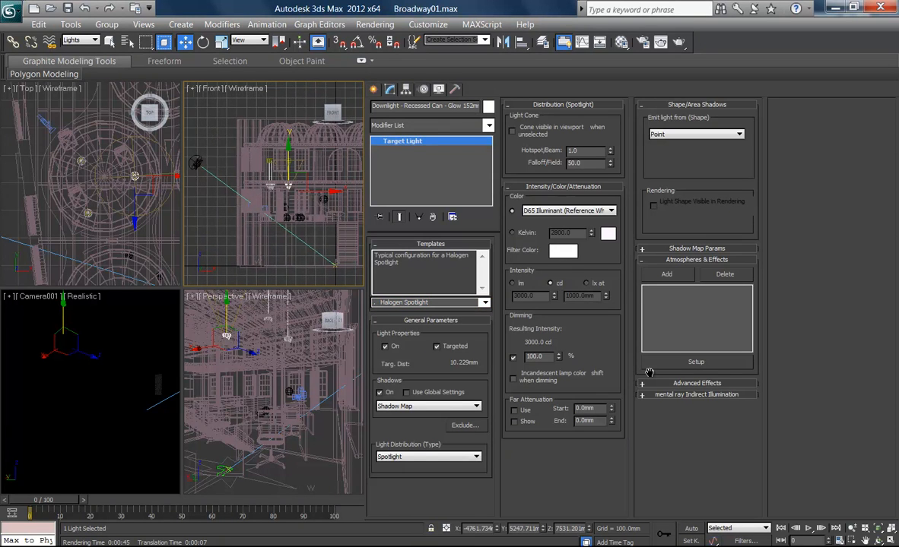
Select the three downlight targets at floor level, inspect them in the Front view, and clear the selection
key(ctrl+a)
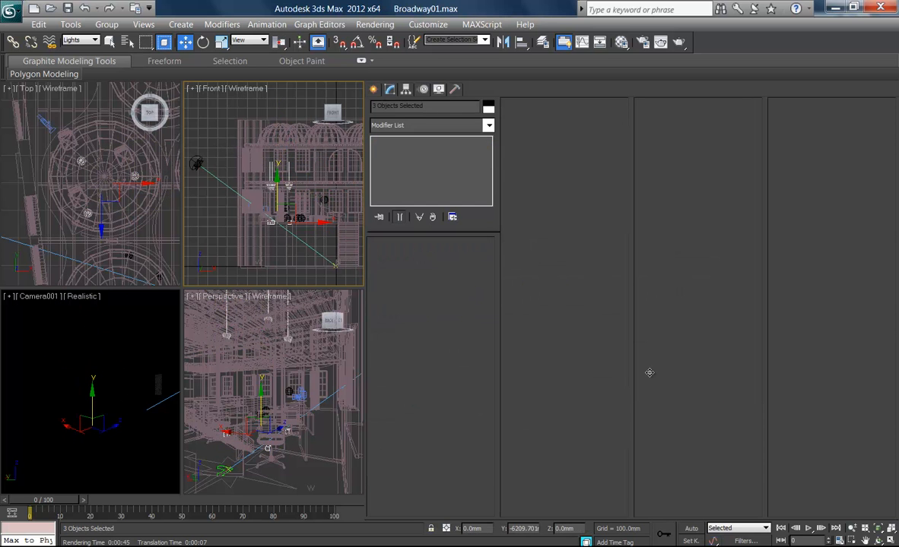
key(z)
scroll(650, 373, up, 6)
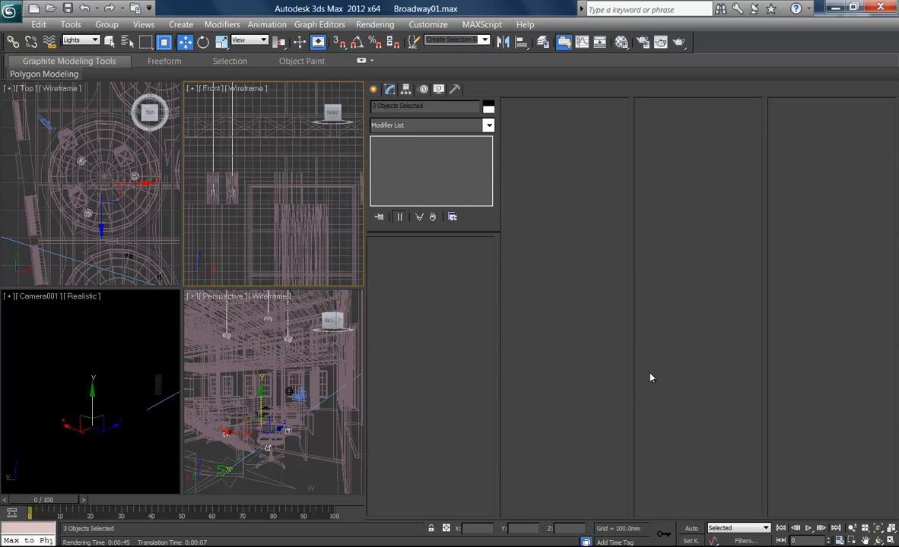
key(z)
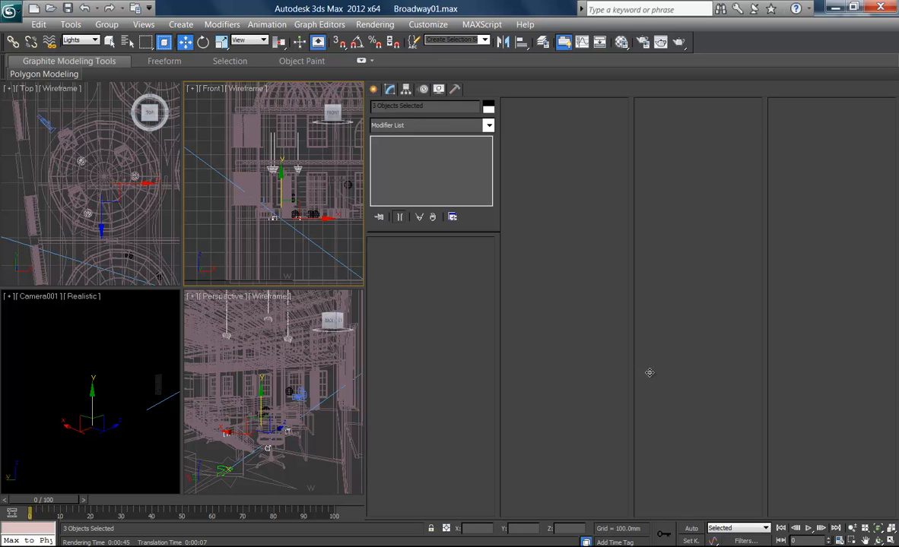
key(ctrl+d)
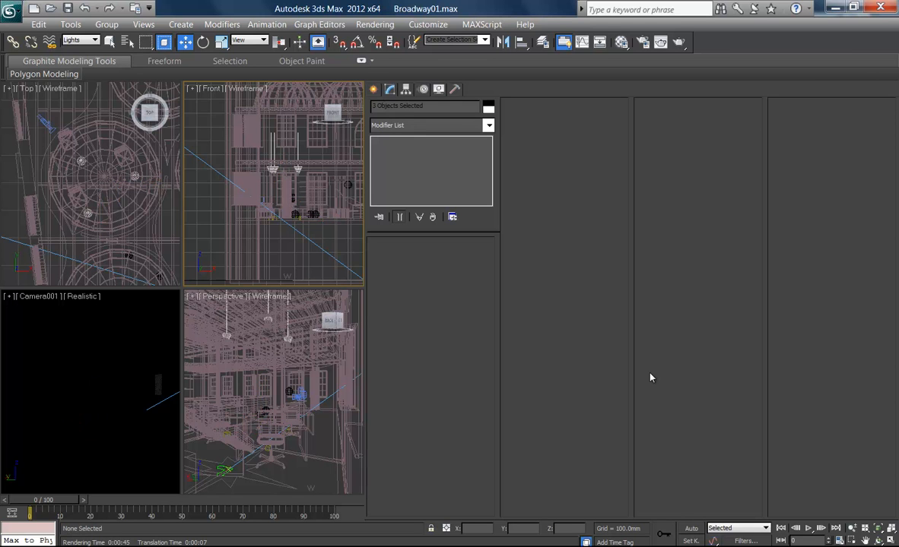
Narrow the command panel to one column and place a photometric Free Light over the lower downlight in the Top view
key(super+shift)
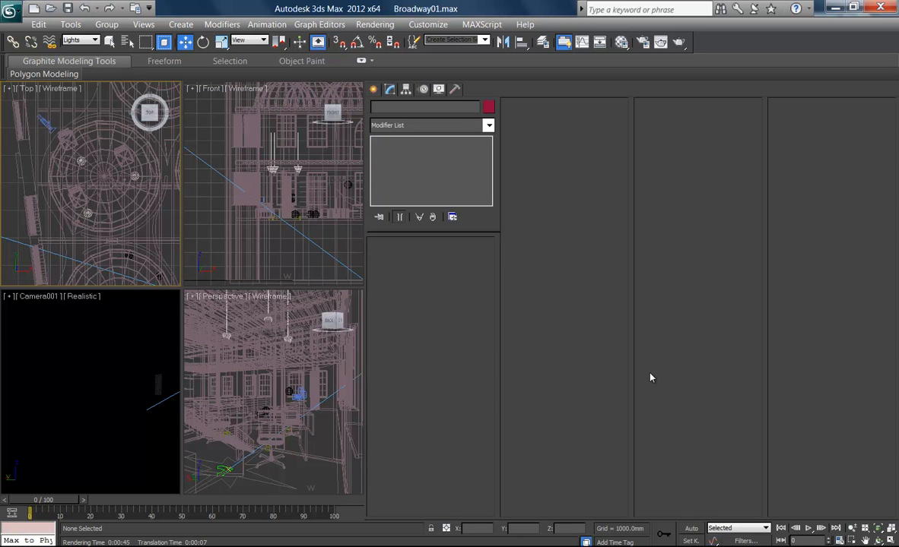
drag(365, 373, 766, 372)
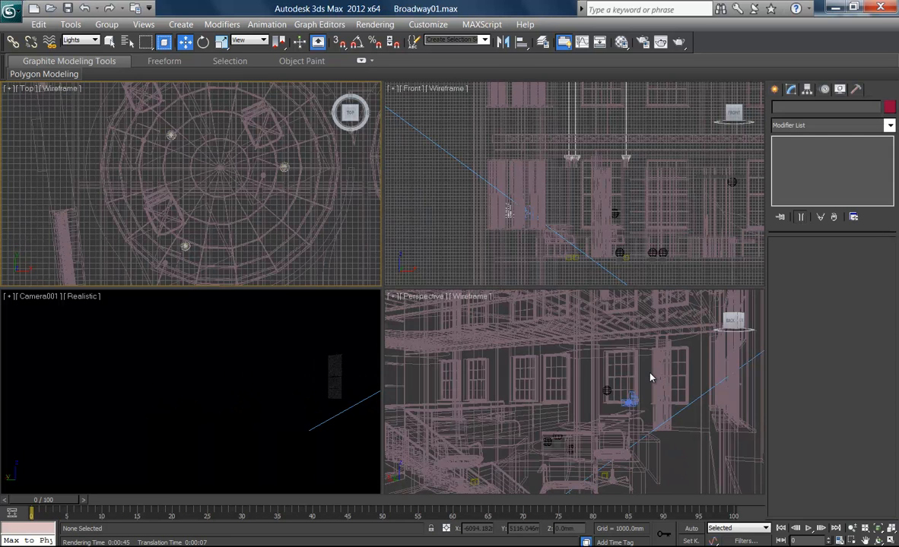
click(774, 89)
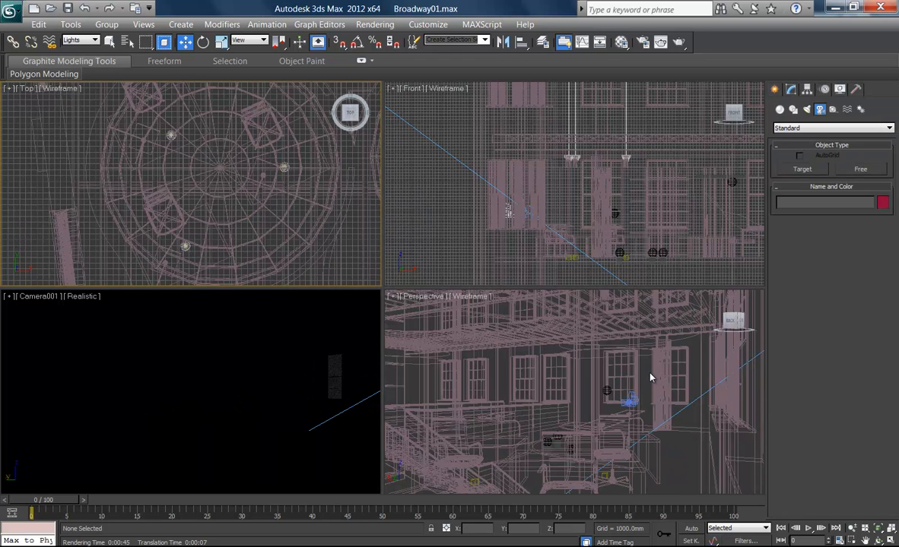
click(807, 110)
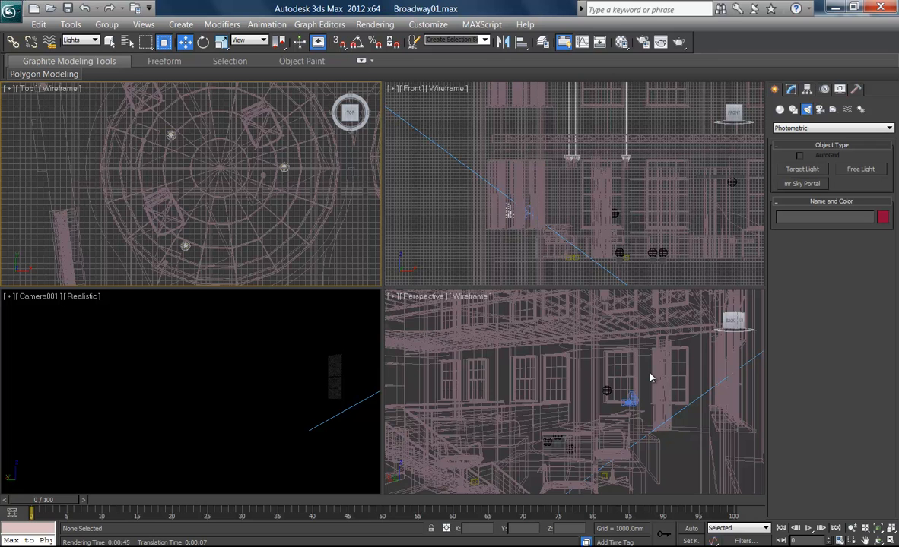
click(833, 128)
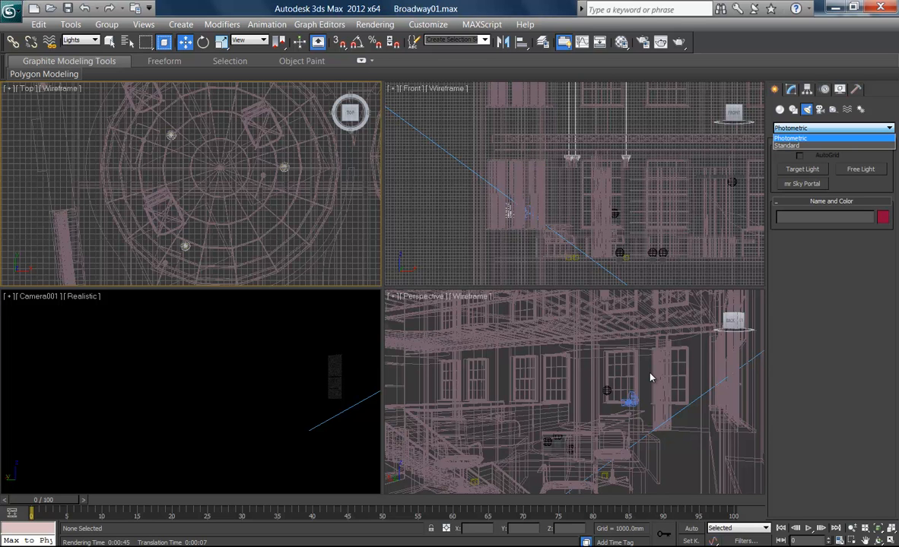
click(791, 138)
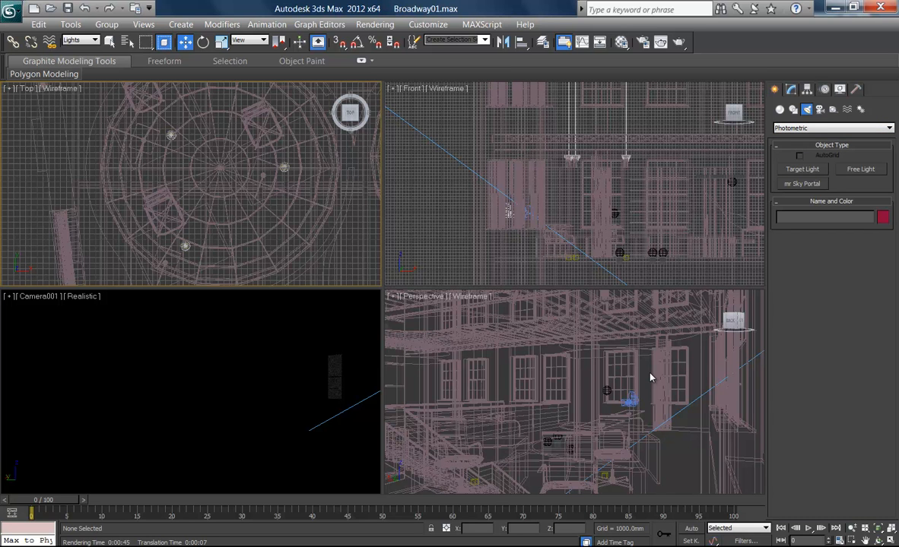
click(860, 169)
scroll(125, 270, up, 5)
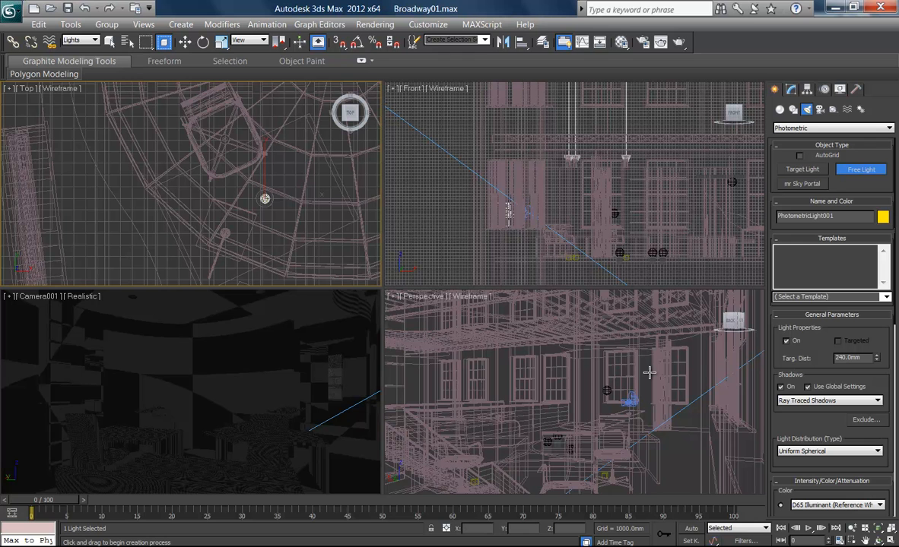
Raise the new photometric light in the Front view to a Z height of about 7335 mm, near the downlights
right_click(553, 191)
scroll(553, 191, down, 6)
mouse_move(553, 191)
middle_down()
mouse_move(498, 175)
mouse_move(543, 178)
middle_up()
scroll(543, 177, up, 3)
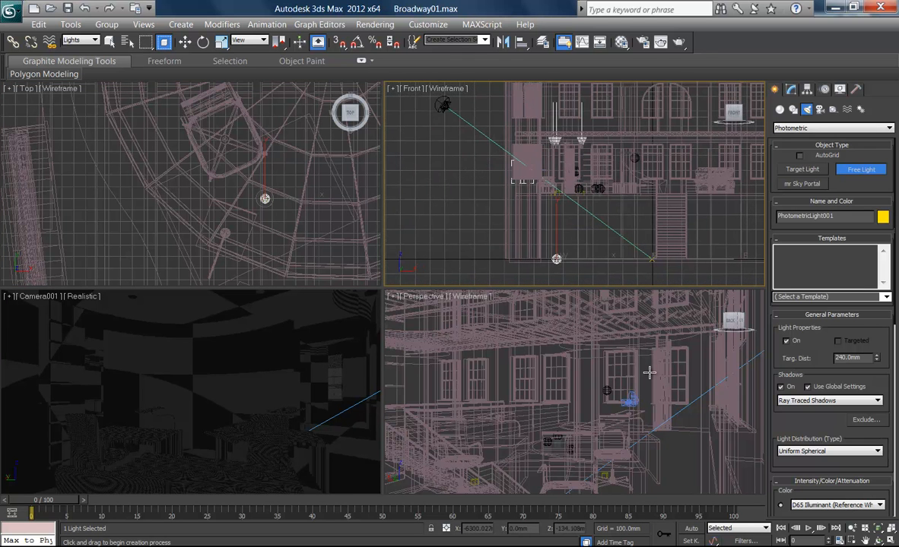
key(w)
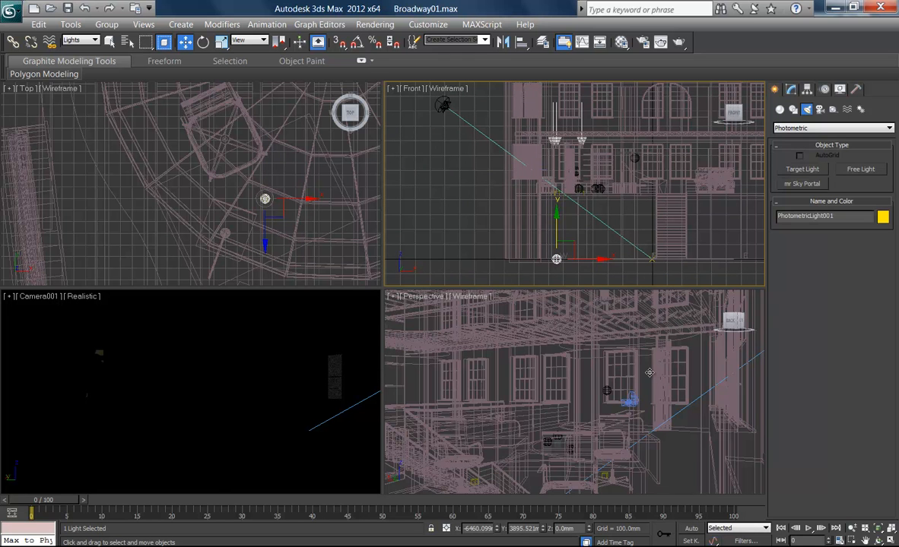
drag(557, 229, 556, 118)
scroll(543, 146, up, 6)
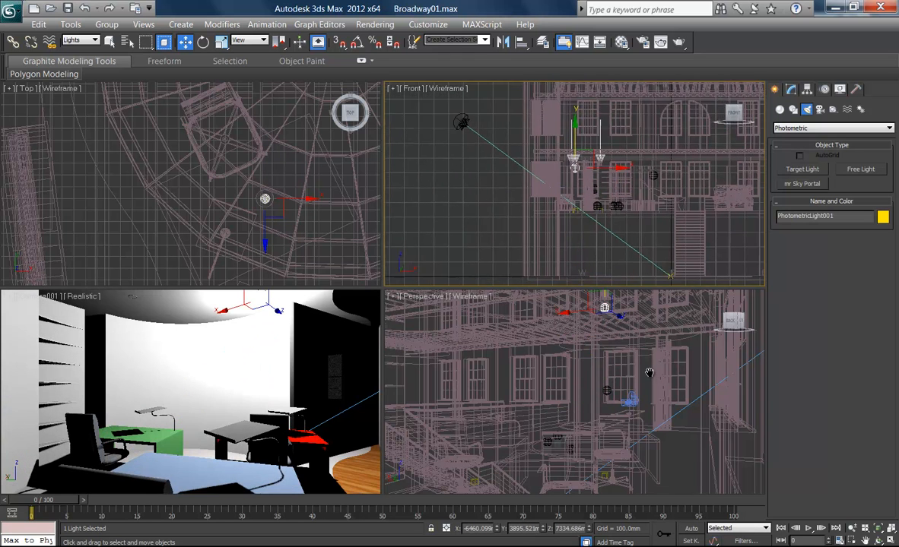
Fine-tune the photometric light's height to about 7506 mm so it sits just beneath the downlight fixture
middle_drag(650, 373, 761, 346)
scroll(650, 372, up, 3)
scroll(650, 373, up, 2)
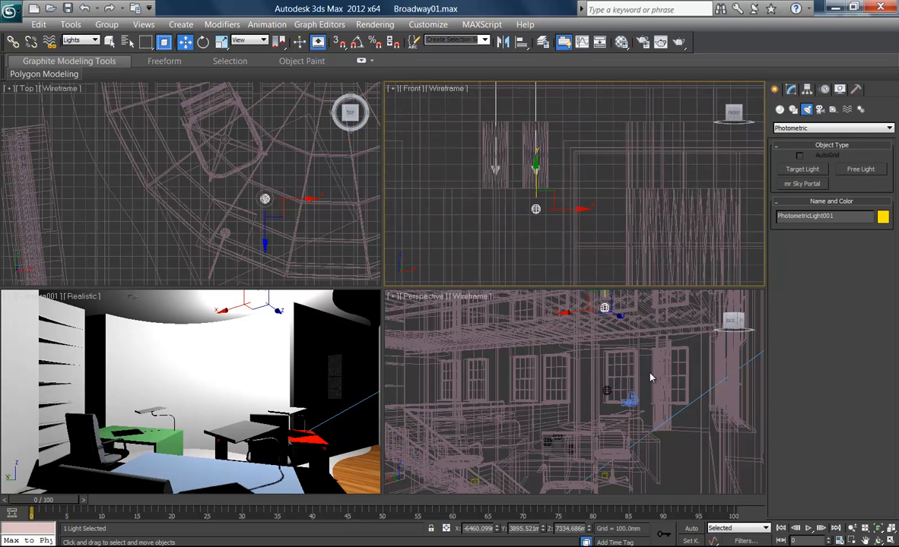
middle_drag(649, 372, 740, 349)
scroll(574, 184, up, 4)
middle_drag(676, 185, 553, 210)
drag(553, 176, 552, 120)
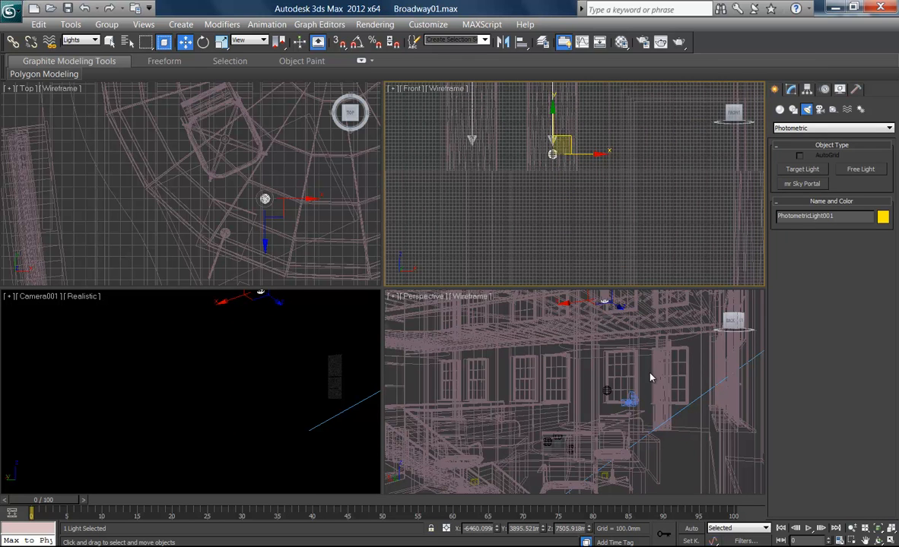
Show the new light's parameters and switch off the existing downlights in the Light Lister
click(791, 90)
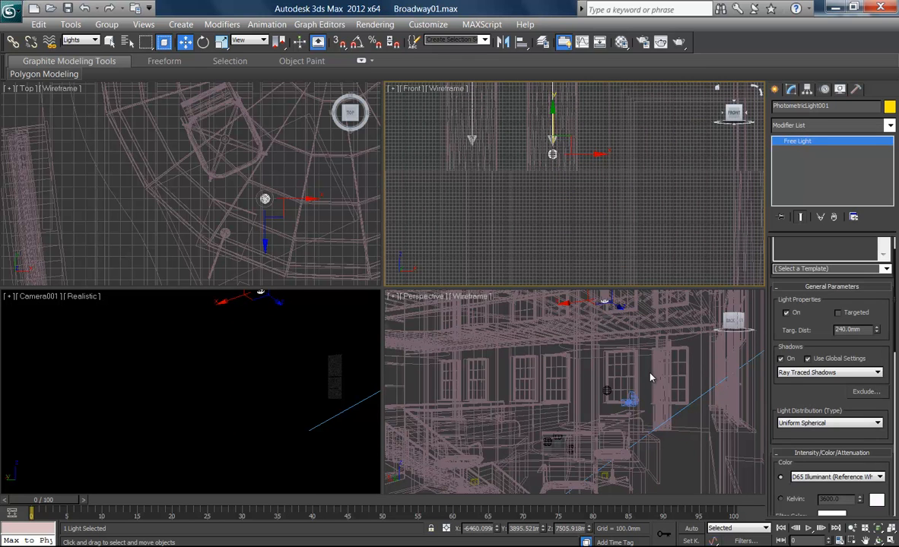
mouse_move(811, 392)
mouse_down()
mouse_move(811, 426)
mouse_move(810, 368)
mouse_move(811, 426)
mouse_up()
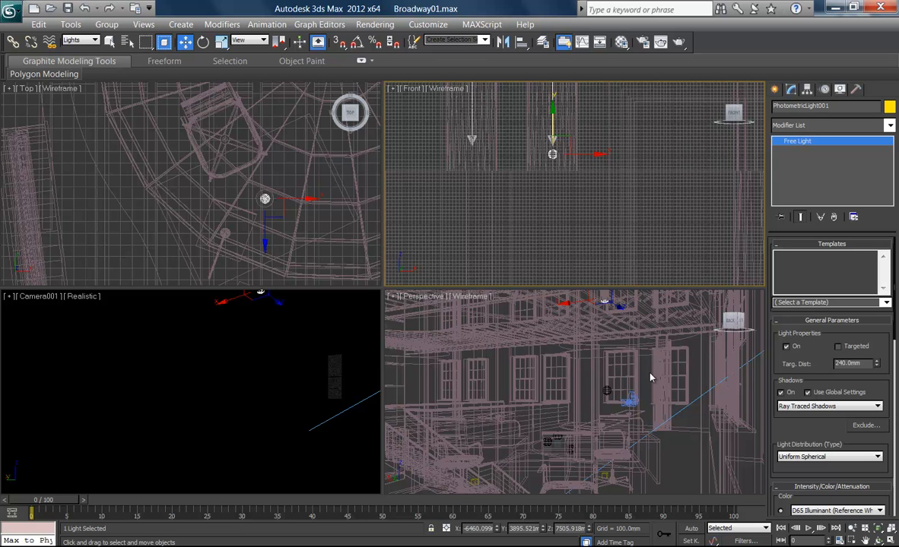
key(alt)
key(t)
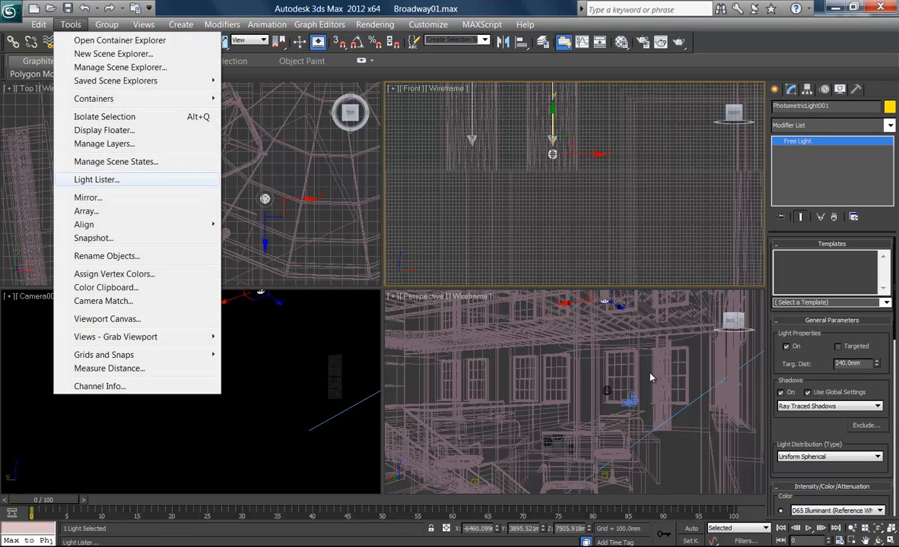
key(Return)
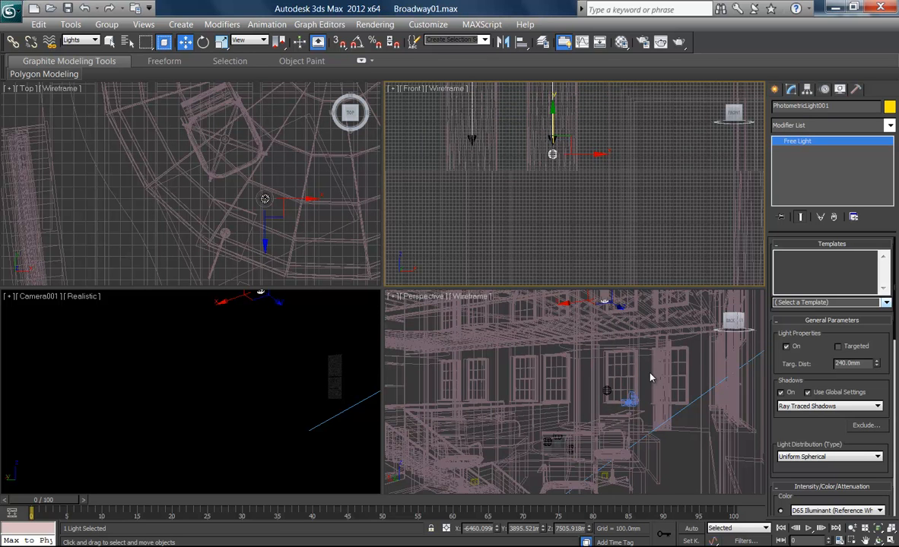
Apply the Halogen Spotlight template to the new photometric light and make it targeted
click(886, 303)
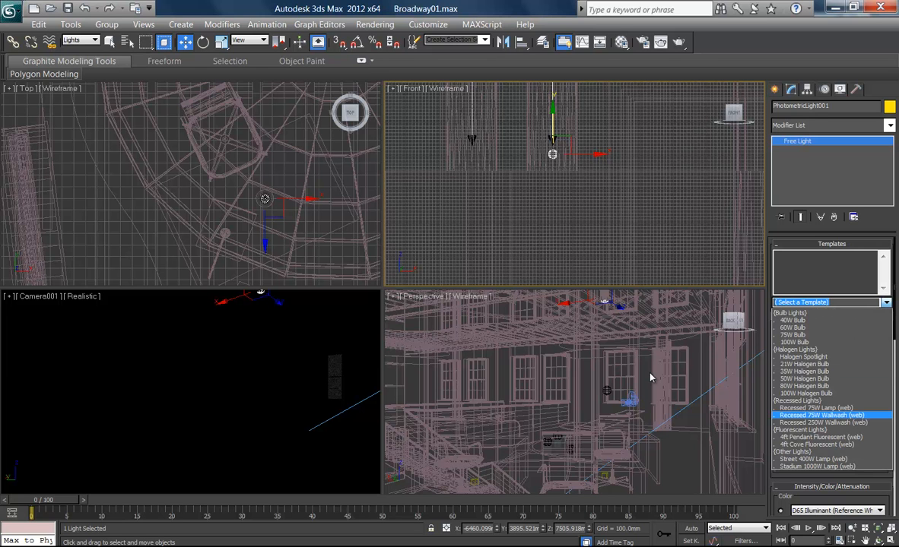
click(803, 356)
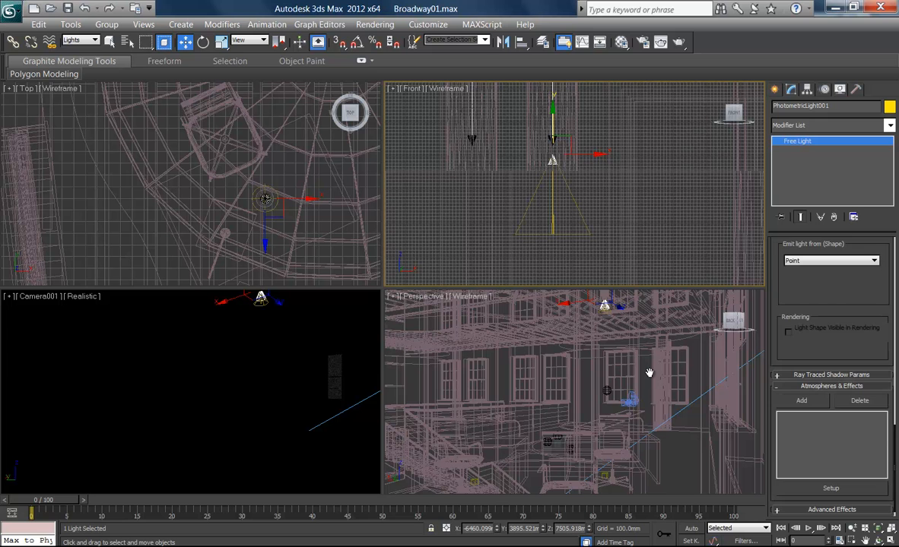
scroll(832, 365, up, 5)
scroll(648, 373, up, 5)
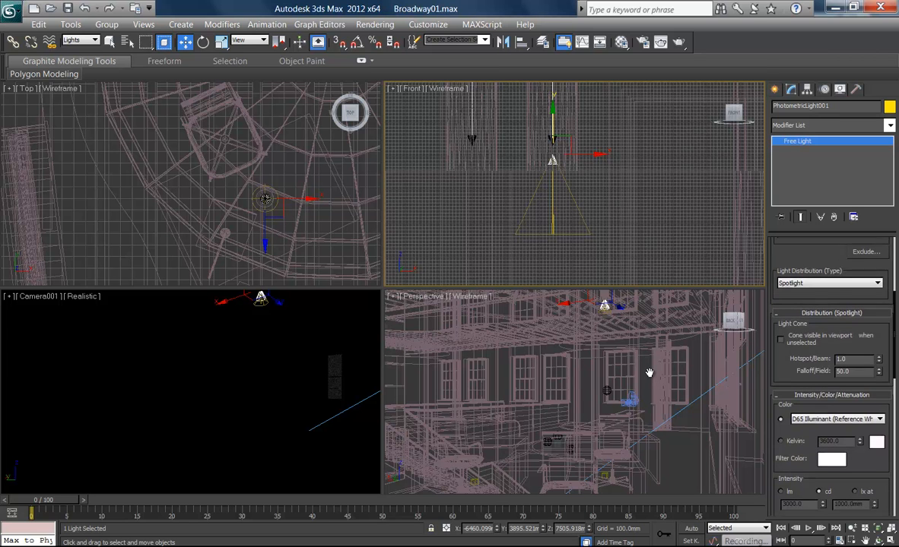
scroll(648, 372, up, 2)
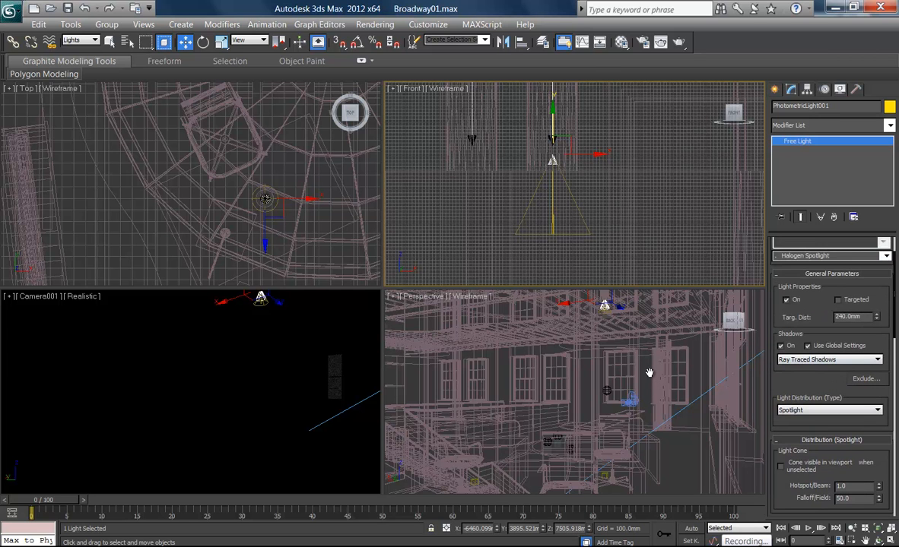
key(ctrl+z)
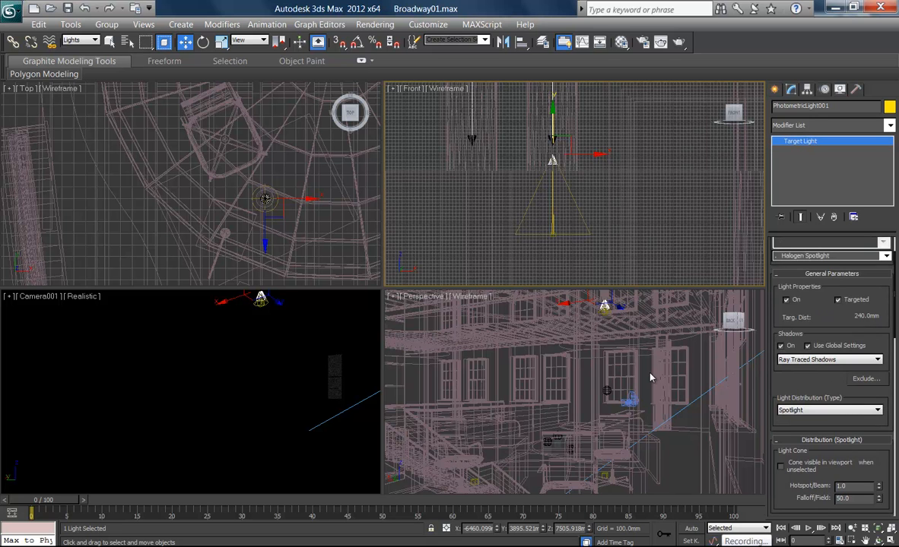
Select the new spotlight's target and lower it in the Front view to the floor at about Z 4324 mm
click(552, 234)
middle_drag(553, 233, 556, 197)
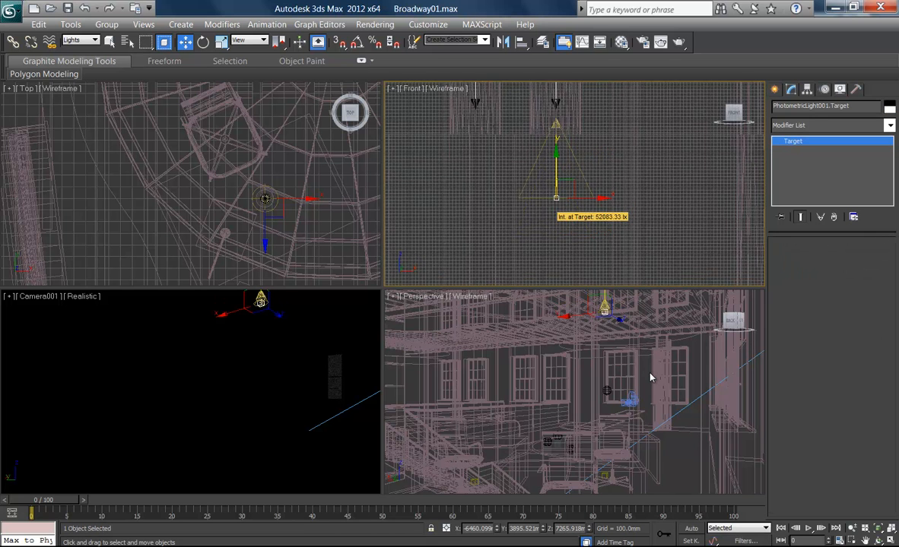
scroll(556, 197, down, 6)
scroll(556, 167, down, 6)
mouse_move(553, 136)
middle_down()
mouse_move(553, 169)
mouse_move(575, 177)
middle_up()
scroll(553, 152, up, 3)
drag(556, 140, 556, 234)
middle_drag(556, 234, 560, 246)
scroll(536, 133, up, 2)
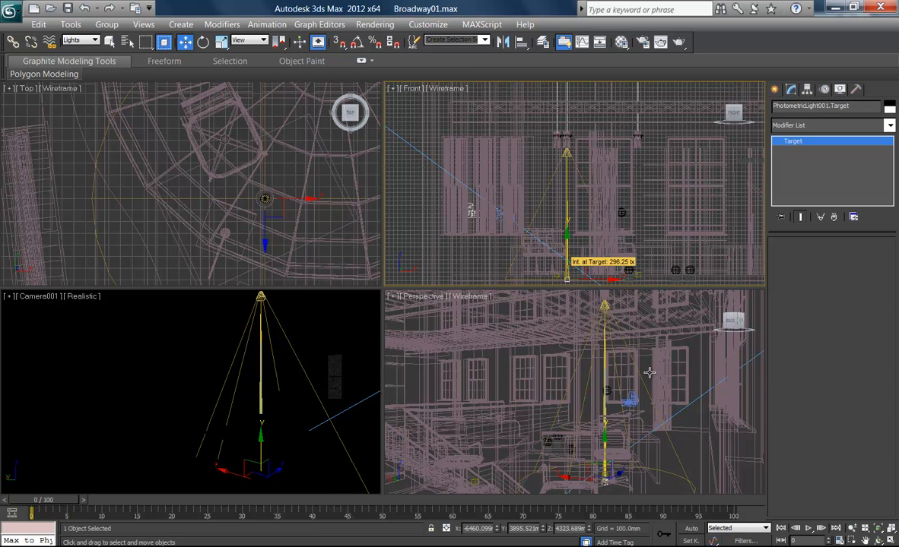
middle_drag(567, 249, 587, 239)
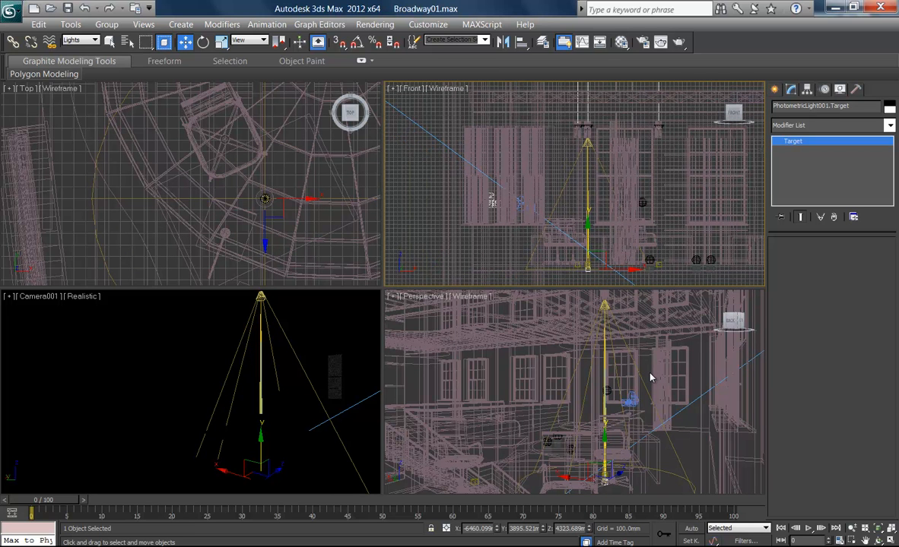
Select the spotlight belonging to the target, turn off its Targeted option, and render the scene
right_click(548, 157)
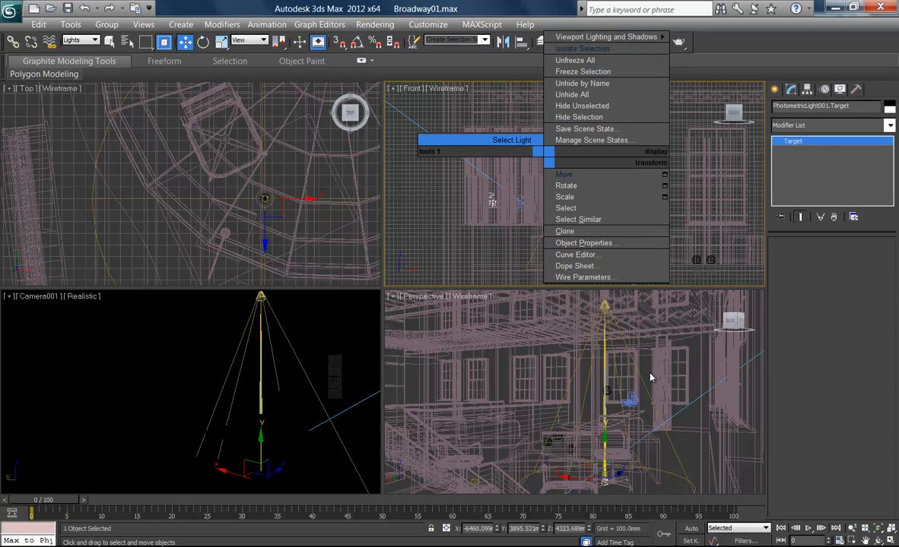
click(512, 140)
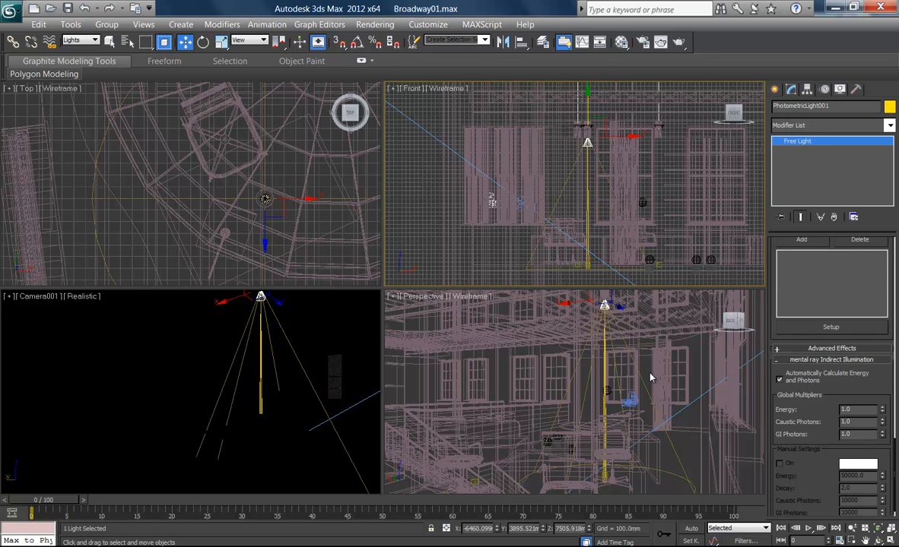
middle_drag(650, 378, 600, 354)
middle_click(650, 378)
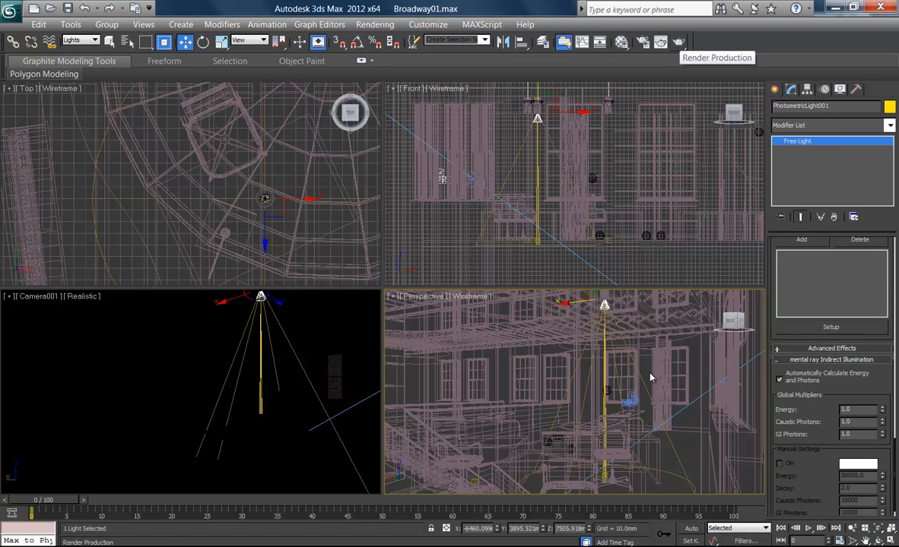
key(shift+q)
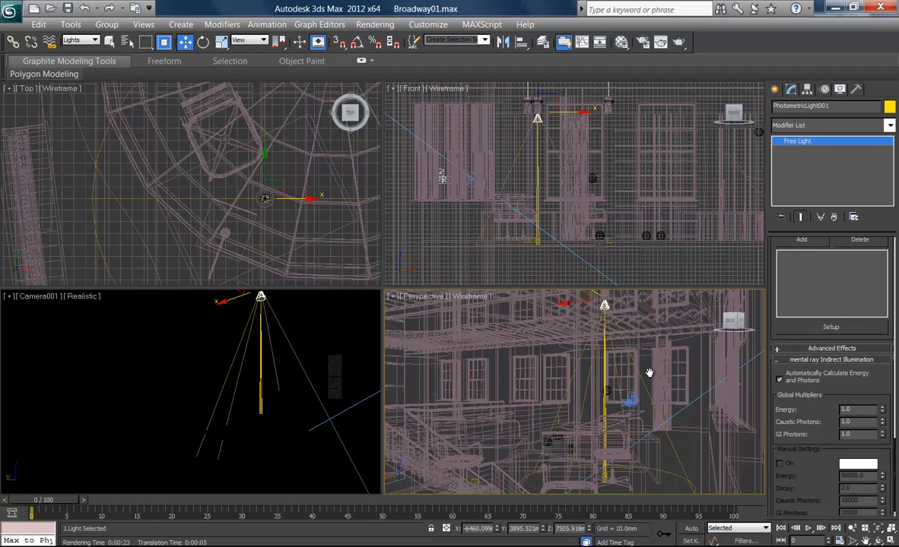
Widen the photometric spotlight's light cone to a hotspot of 56 and a falloff of 64
mouse_move(829, 251)
mouse_down()
mouse_move(829, 236)
mouse_move(829, 504)
mouse_up()
drag(828, 377, 829, 514)
drag(875, 266, 875, 502)
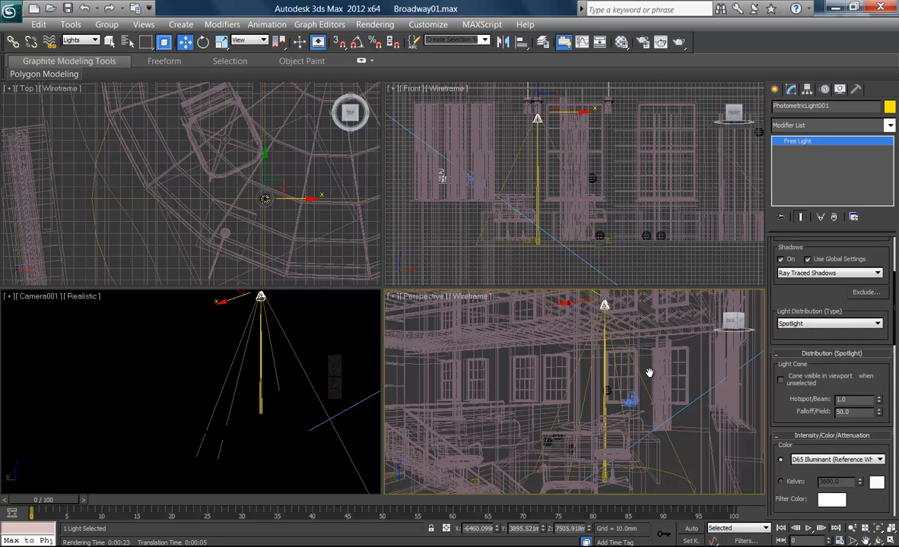
drag(875, 410, 875, 374)
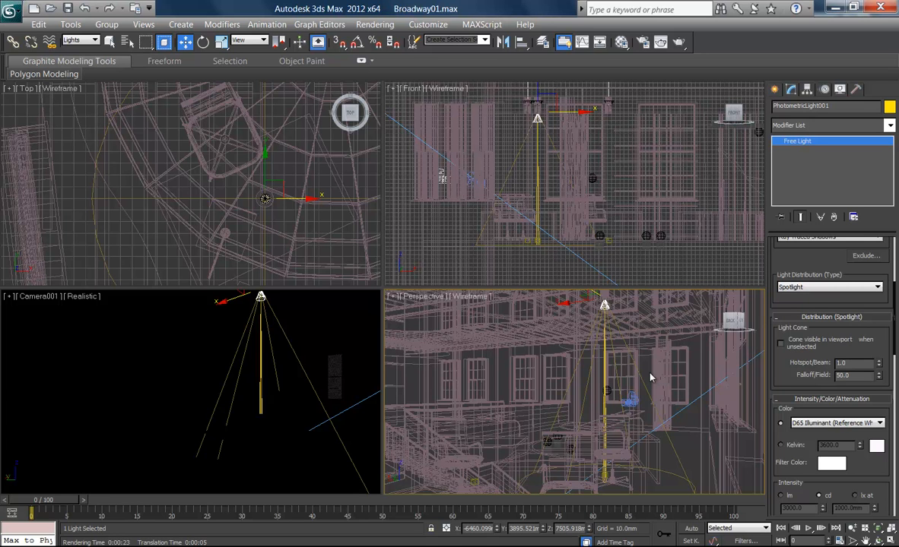
drag(878, 364, 878, 323)
drag(649, 372, 649, 372)
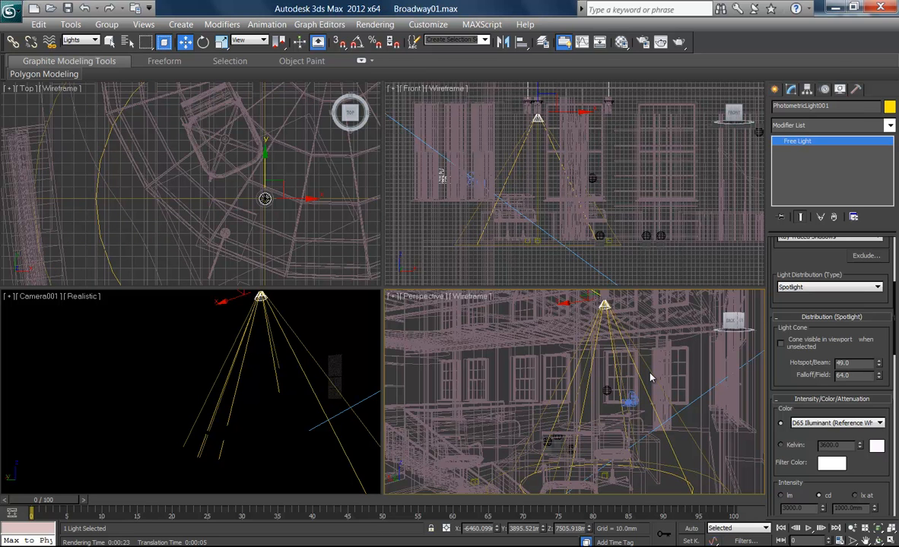
drag(650, 372, 651, 378)
right_click(650, 378)
click(650, 378)
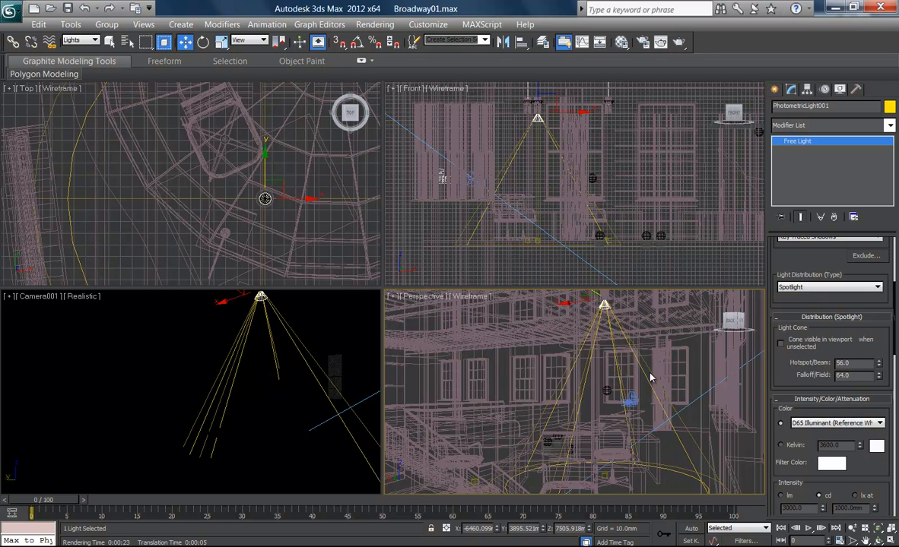
Switch the Perspective view to realistic shading and set the spotlight's hotspot to 33 and falloff to 73
right_click(650, 378)
key(F3)
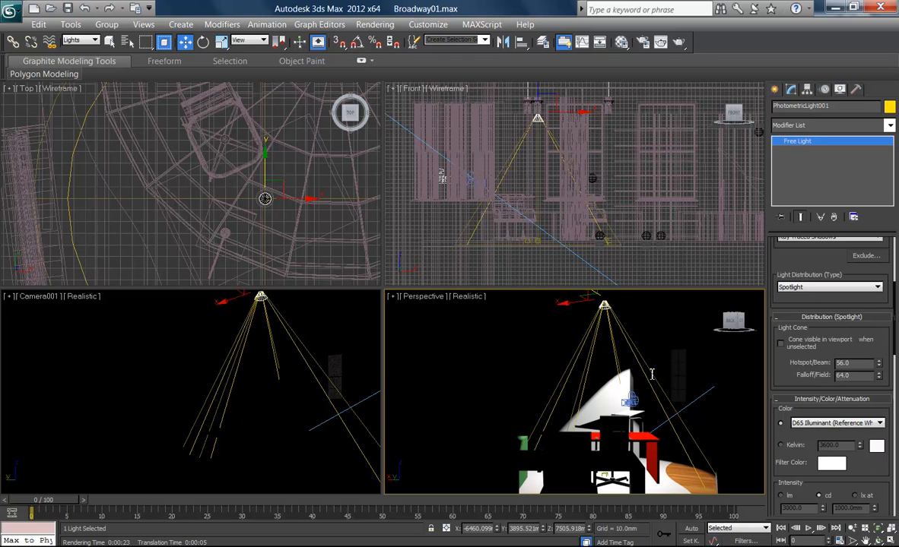
drag(650, 377, 650, 378)
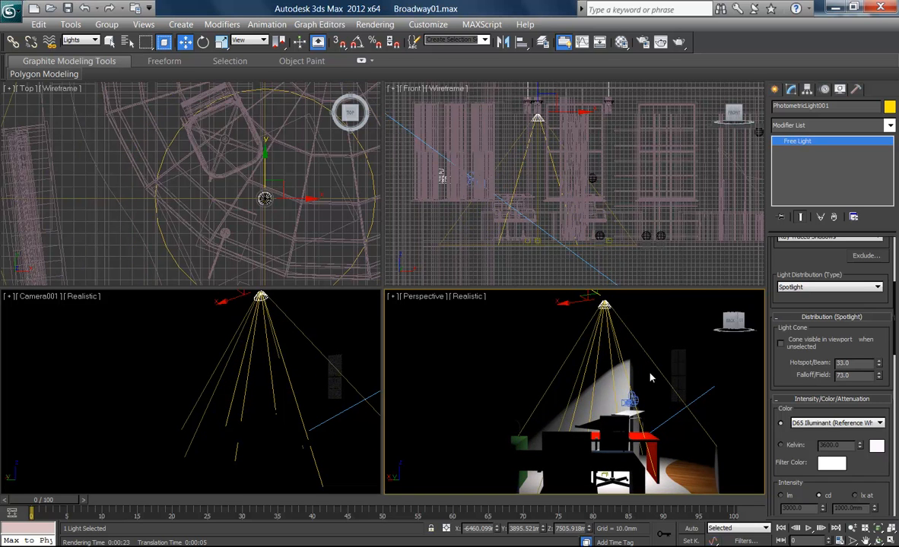
right_click(651, 378)
key(Escape)
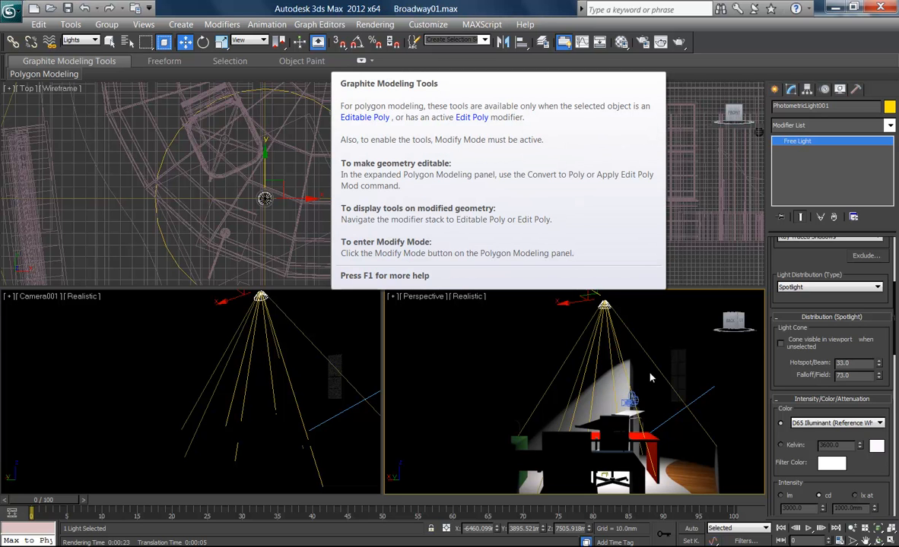
Start a test render of the Perspective view, cancel it, and render the Camera001 view instead
key(shift+q)
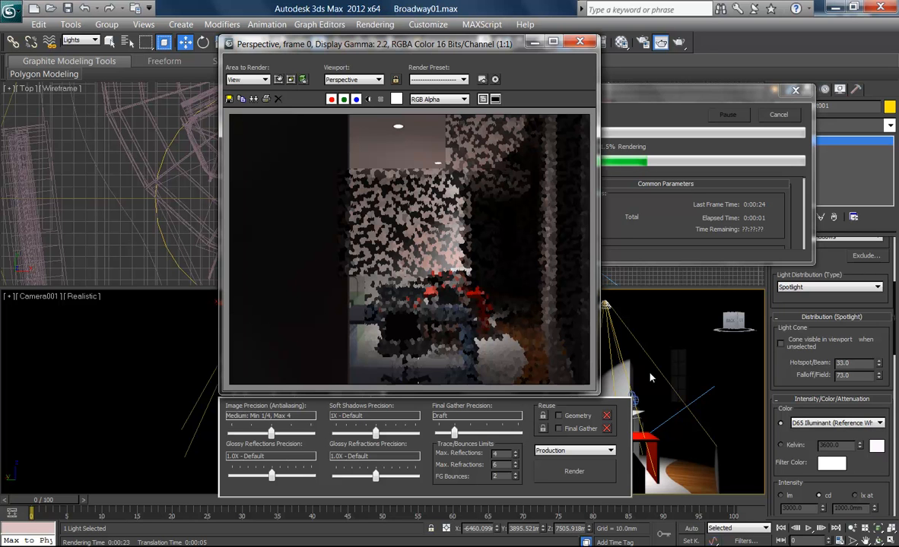
key(Escape)
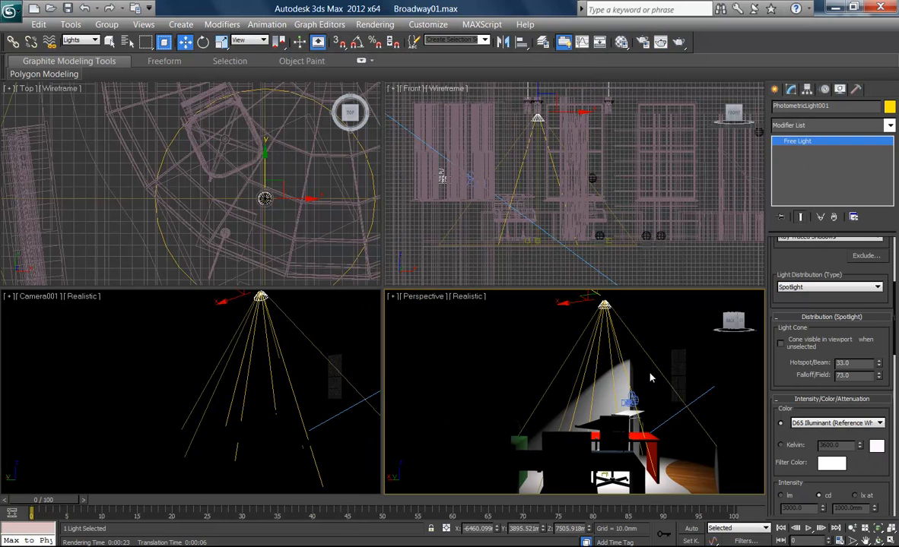
key(shift+q)
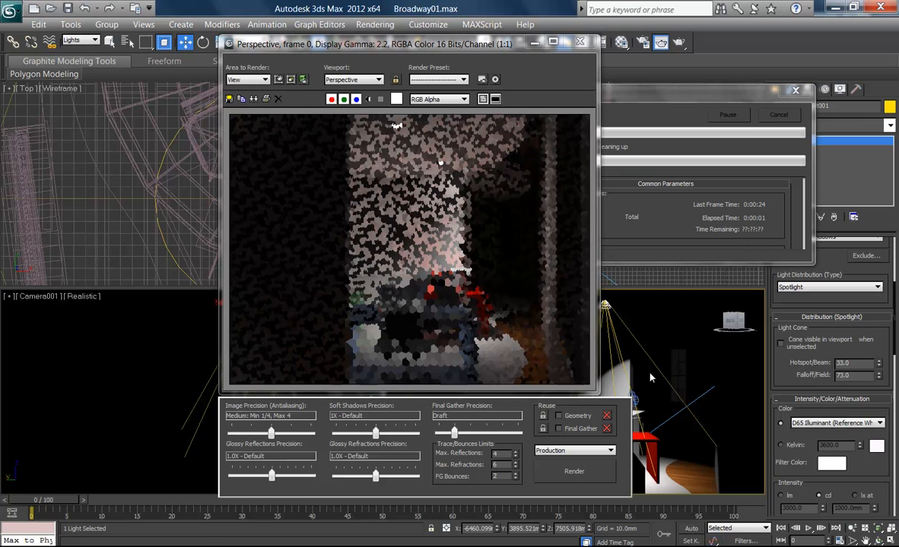
key(shift+q)
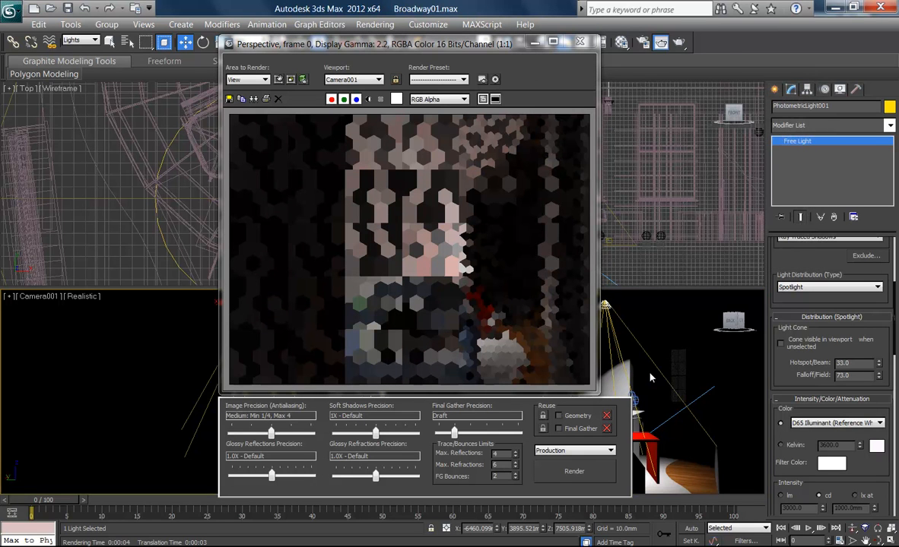
key(shift+q)
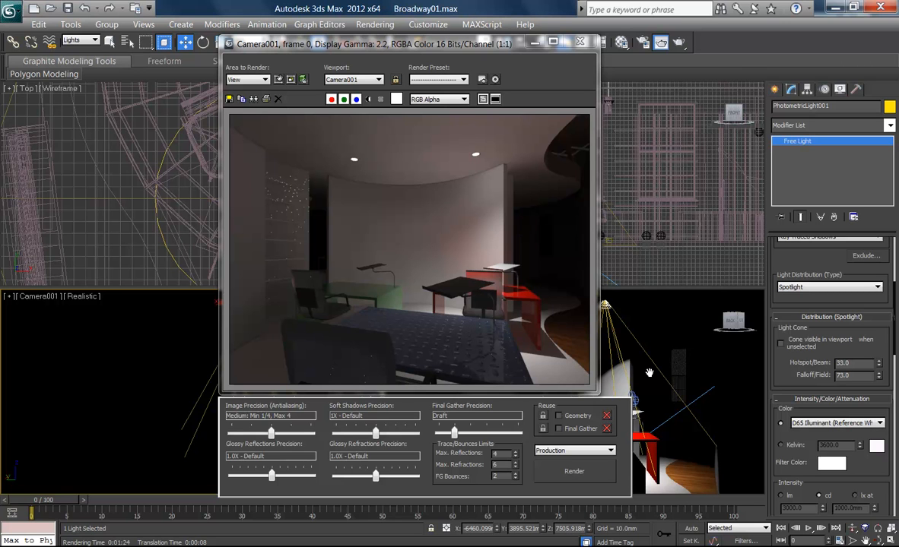
Review the available emitter shapes for the spotlight and make it emit light from a Disc
scroll(832, 373, down, 5)
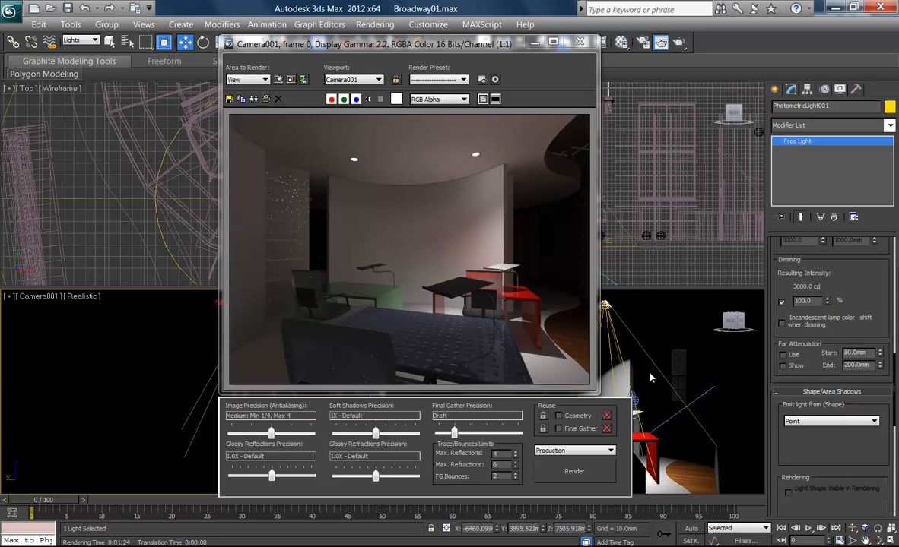
scroll(832, 373, down, 5)
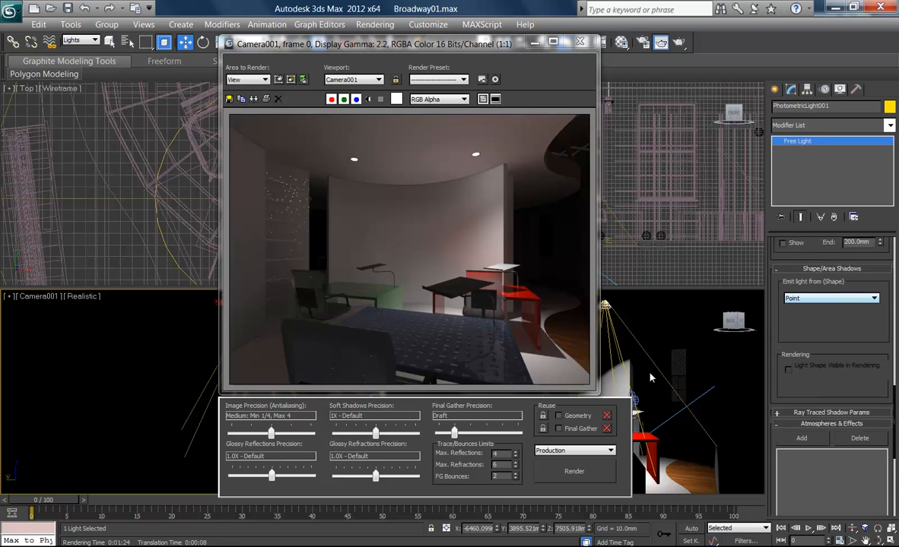
click(831, 298)
key(Down)
key(Down)
key(Down)
key(Down)
key(Down)
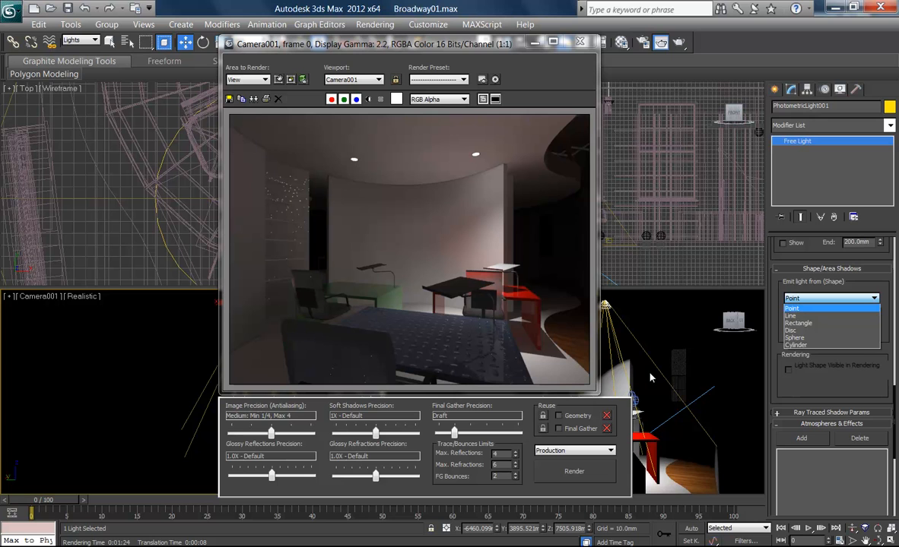
key(Up)
key(Up)
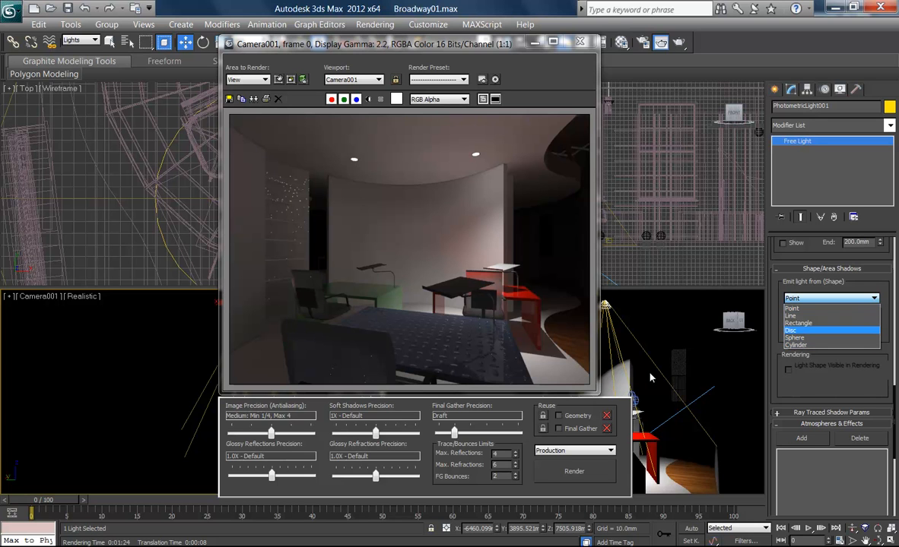
key(Down)
key(Down)
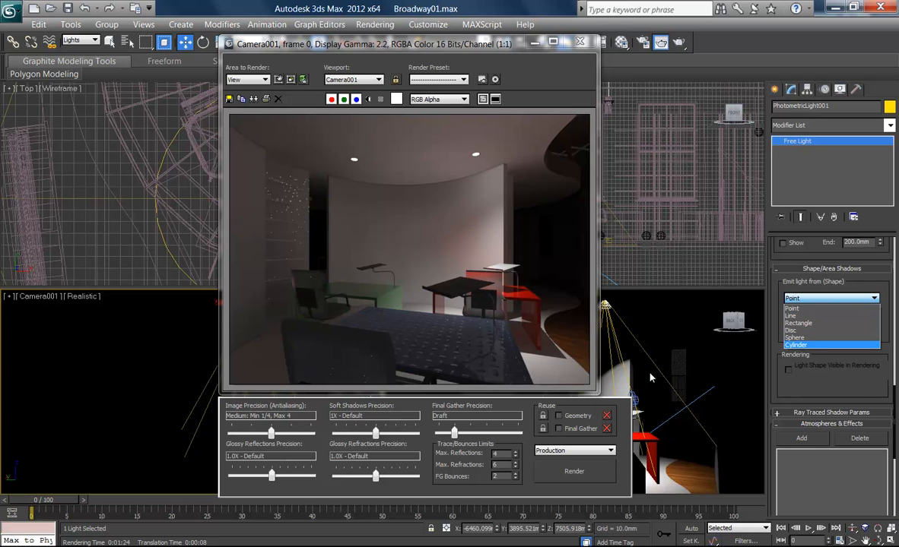
key(Up)
key(Up)
key(Return)
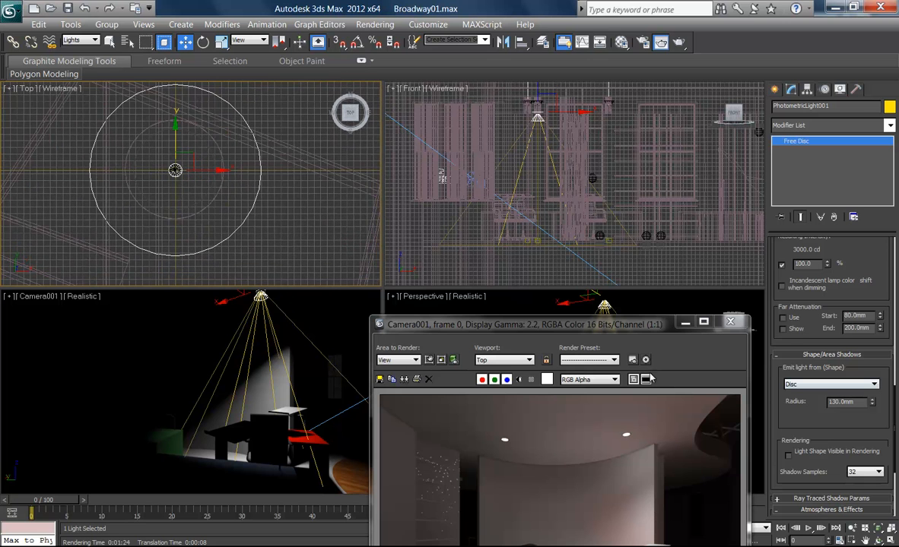
Reduce the disc emitter's radius to about 50.7 mm
mouse_move(872, 401)
mouse_down()
mouse_move(872, 382)
mouse_move(873, 437)
mouse_up()
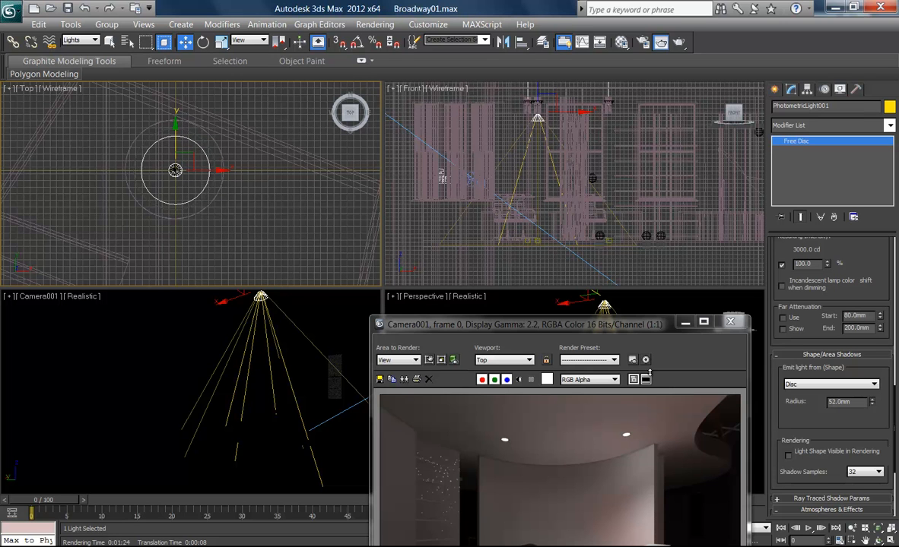
drag(649, 373, 650, 374)
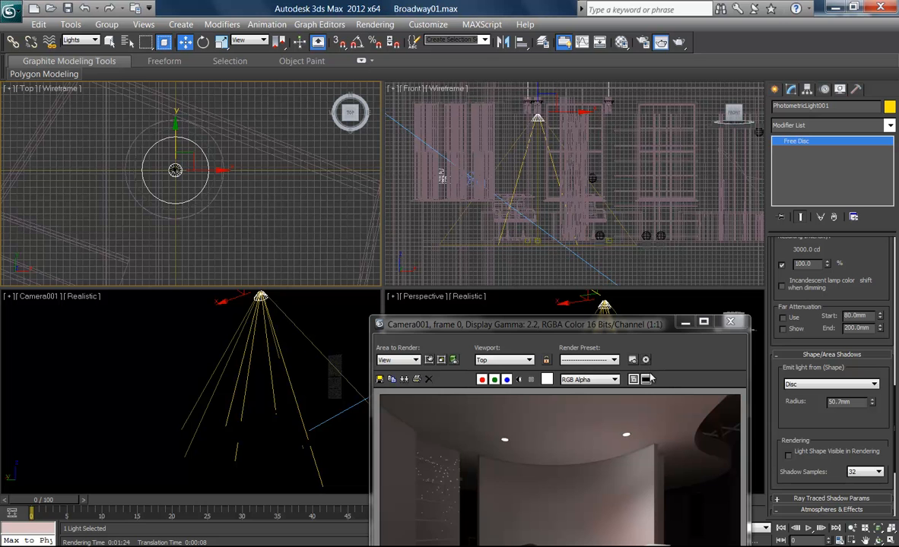
click(649, 379)
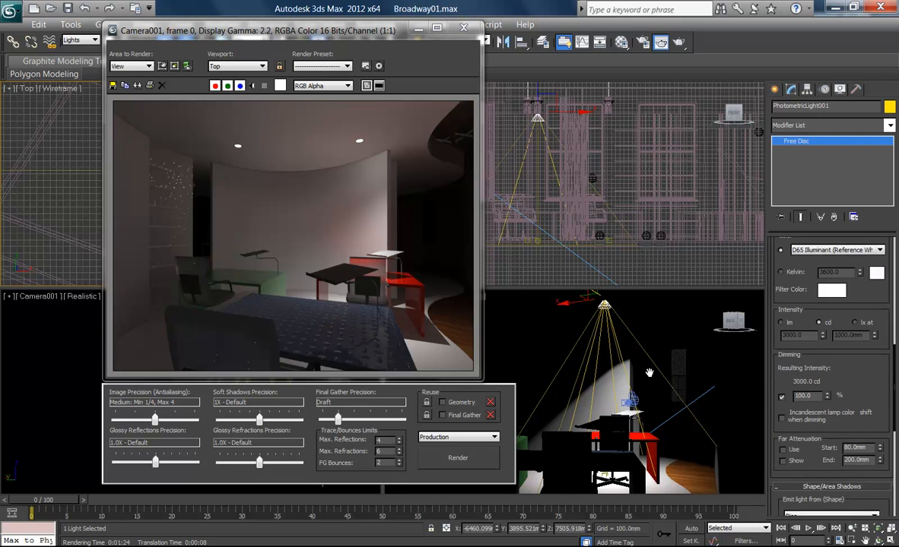
Widen the spotlight's falloff to 123 and look through the lamp color presets, keeping the D65 Illuminant
scroll(845, 485, up, 3)
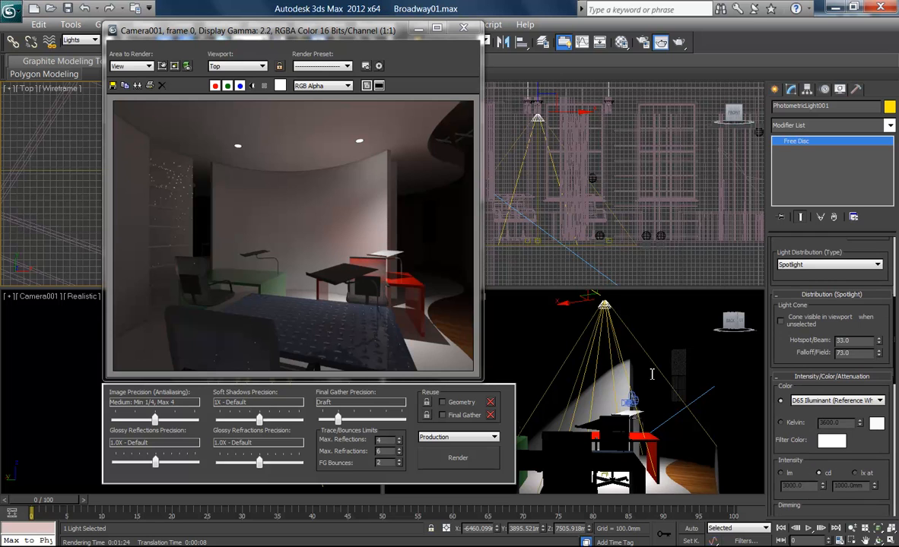
drag(879, 353, 879, 338)
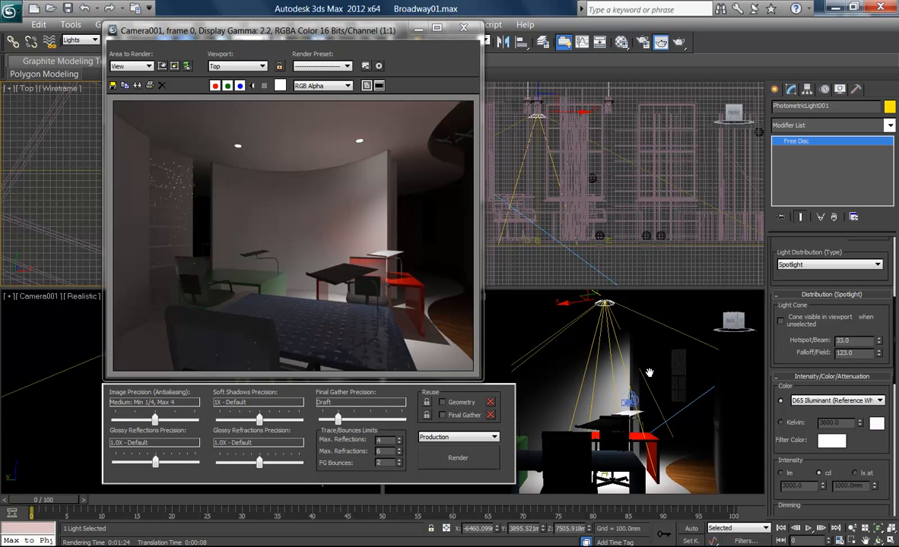
scroll(831, 373, down, 3)
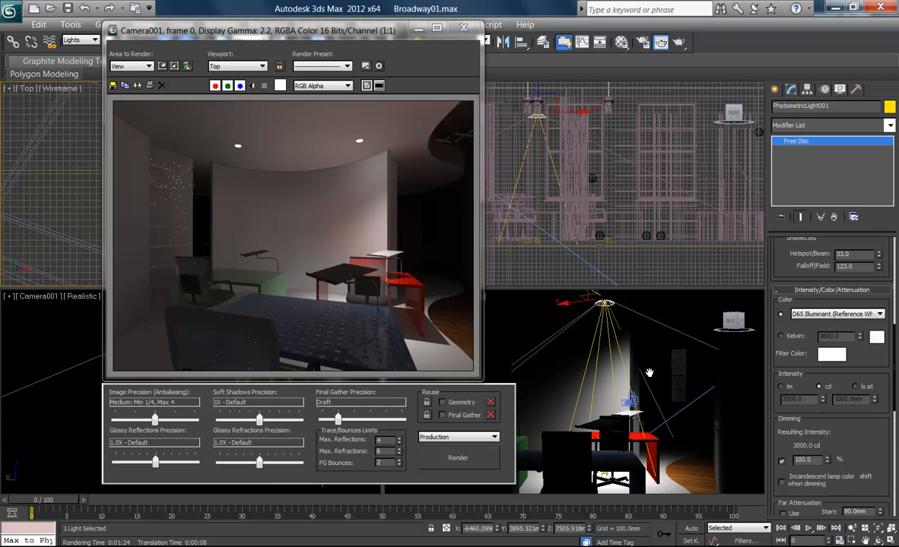
scroll(830, 373, down, 1)
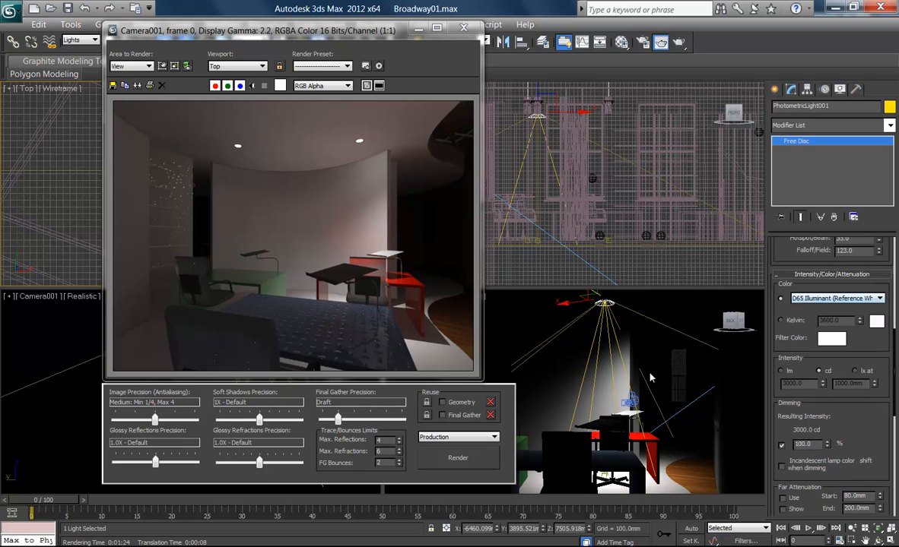
click(837, 298)
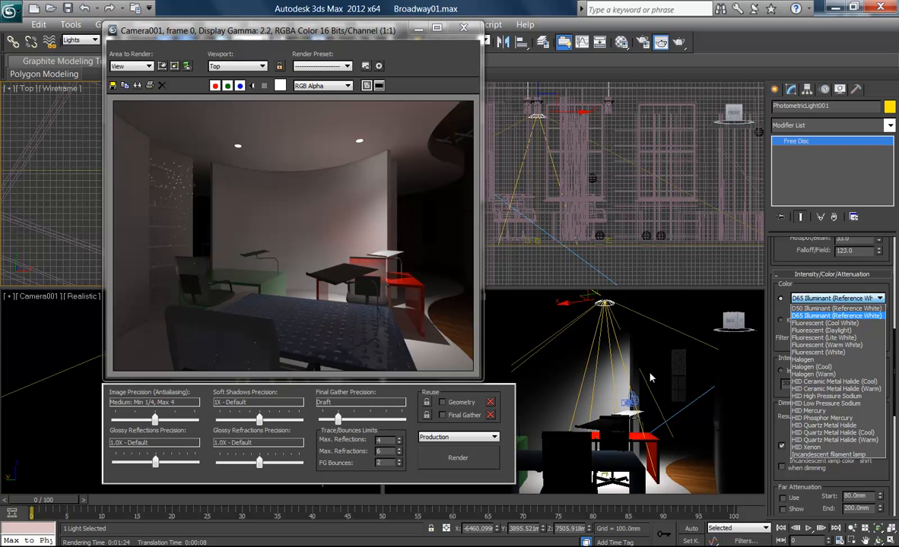
click(650, 378)
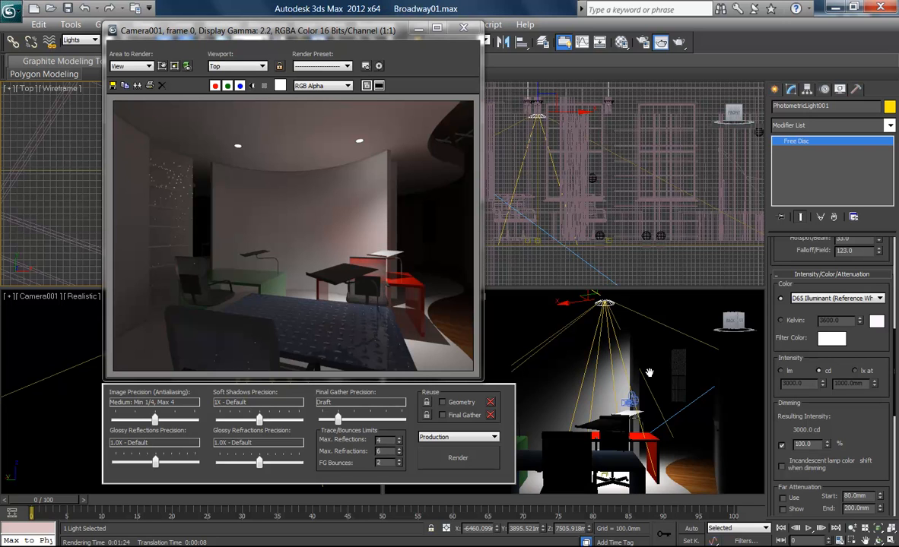
Toggle the spotlight's percentage dimming and leave it off so the 3000 cd intensity is directly editable
scroll(831, 380, down, 1)
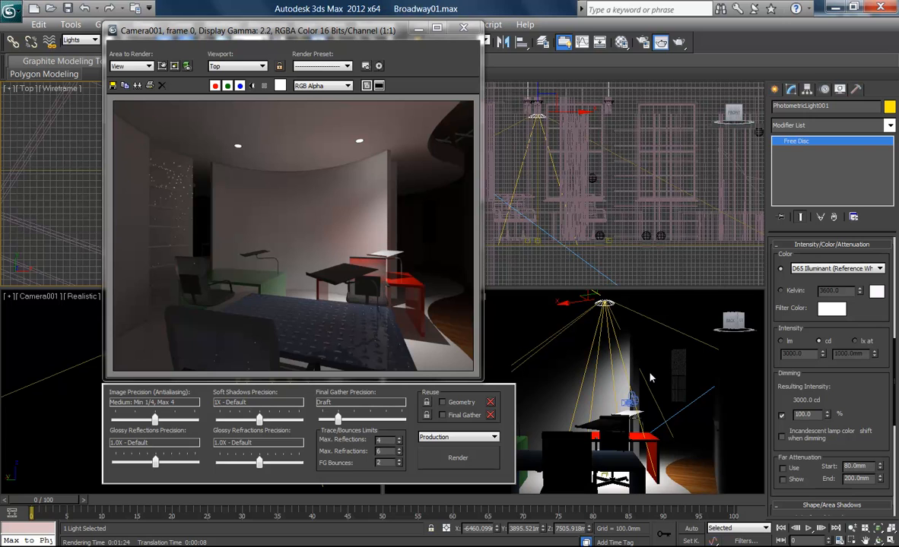
key(ctrl+z)
drag(848, 388, 848, 361)
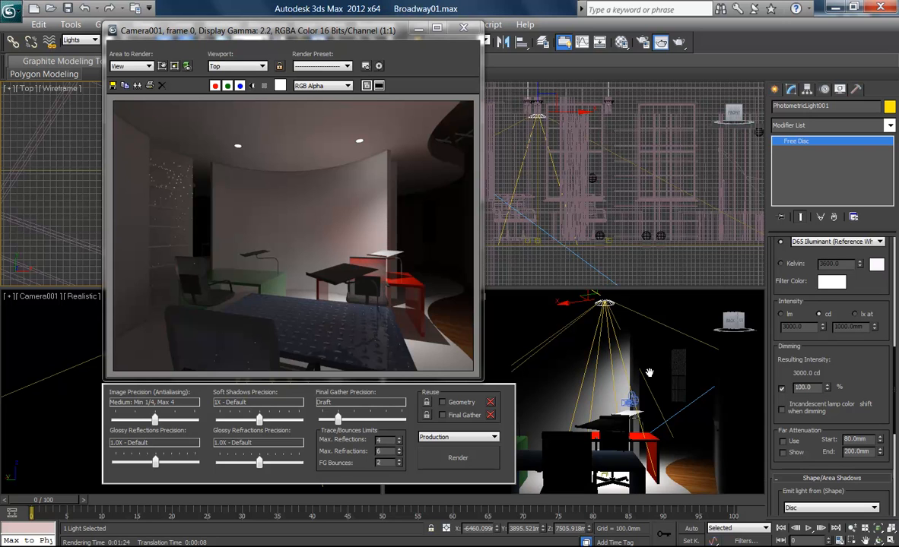
click(782, 389)
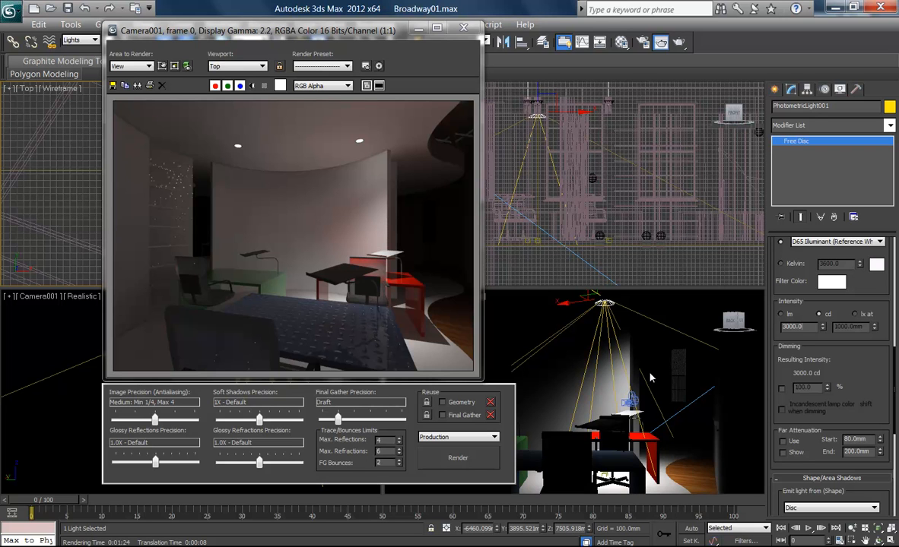
click(782, 388)
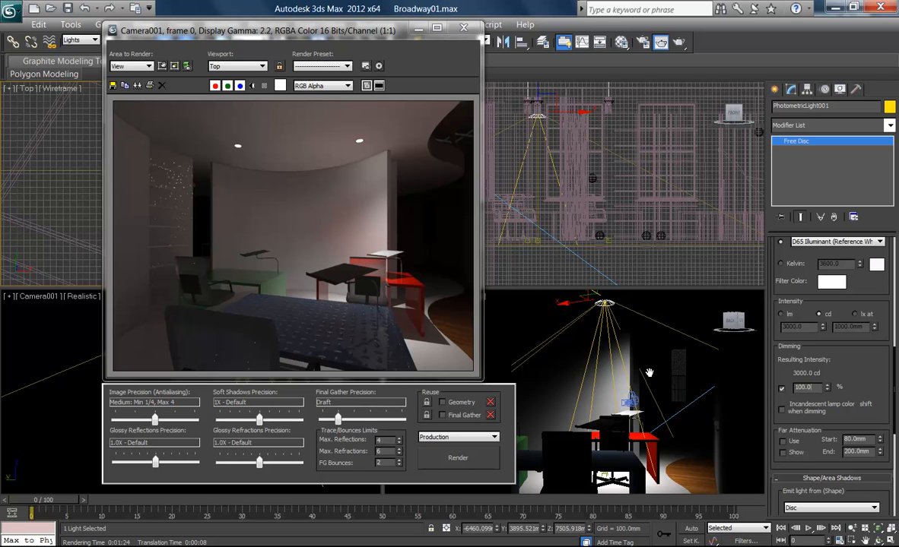
click(782, 389)
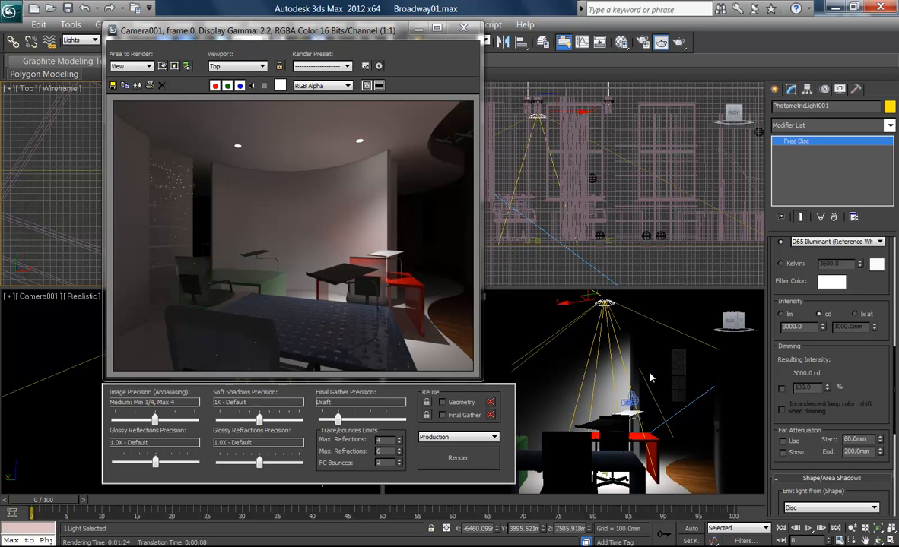
Close the rendered frame window and return to the Top view with the photometric spotlight still selected
scroll(829, 457, up, 10)
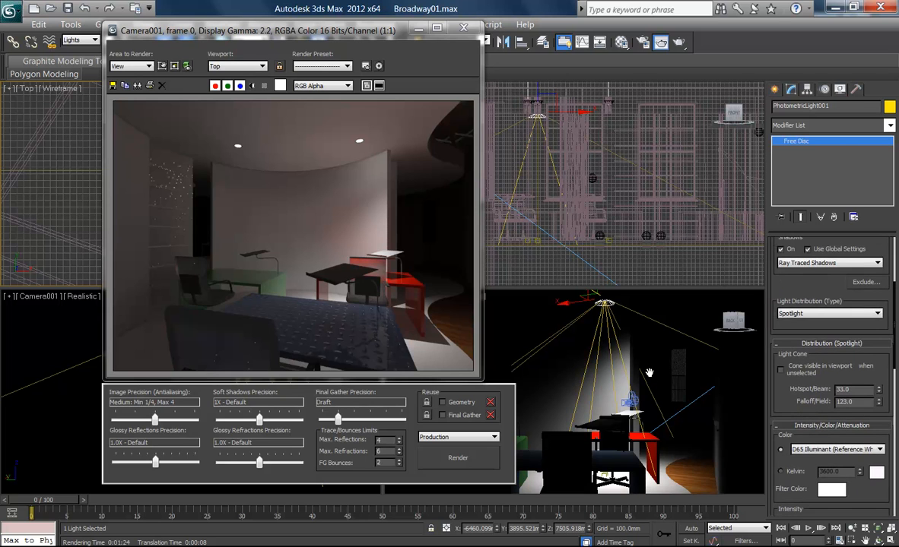
scroll(829, 381, up, 3)
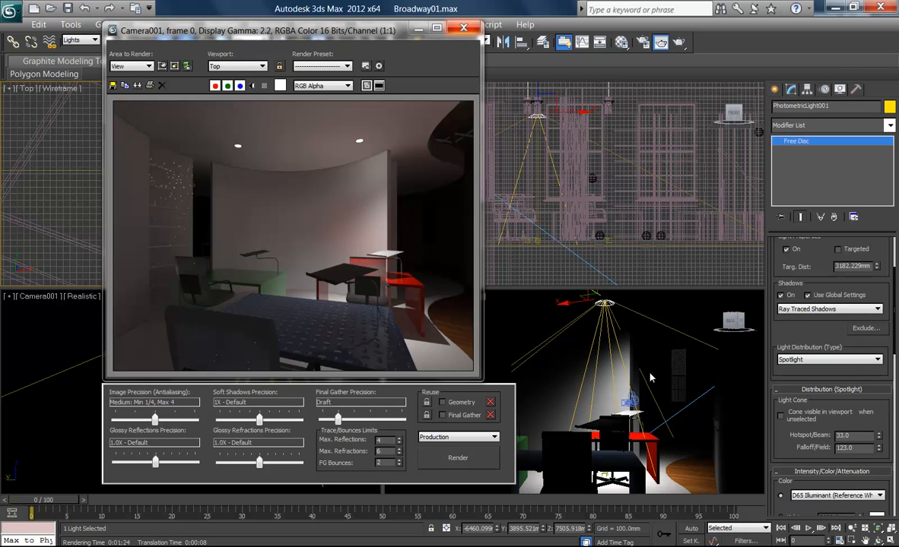
click(463, 28)
right_click(143, 155)
click(650, 378)
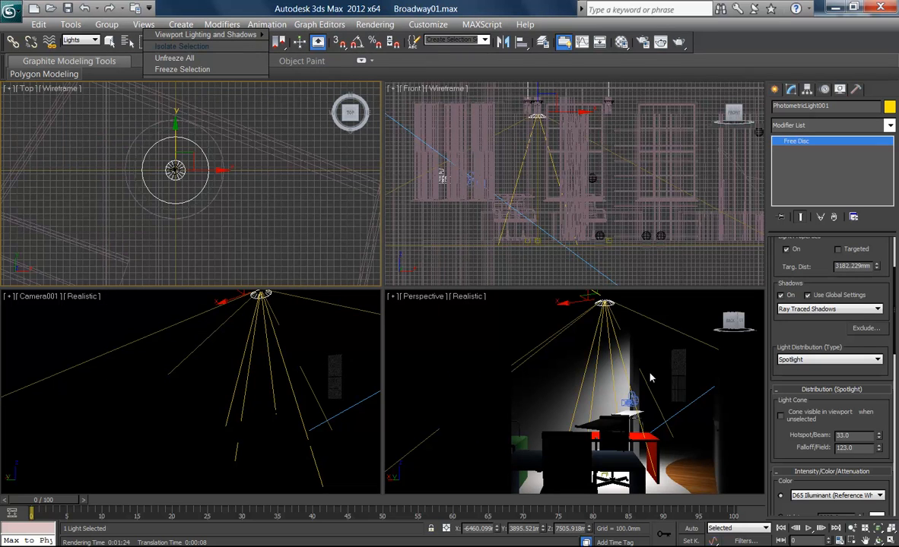
Clone the spotlight as one instance in the Top view and align it with the second lamp fixture, about X -4766, Y 5237 mm
middle_drag(175, 170, 114, 233)
scroll(114, 233, down, 5)
middle_drag(190, 152, 130, 243)
scroll(130, 243, down, 4)
middle_drag(170, 195, 213, 223)
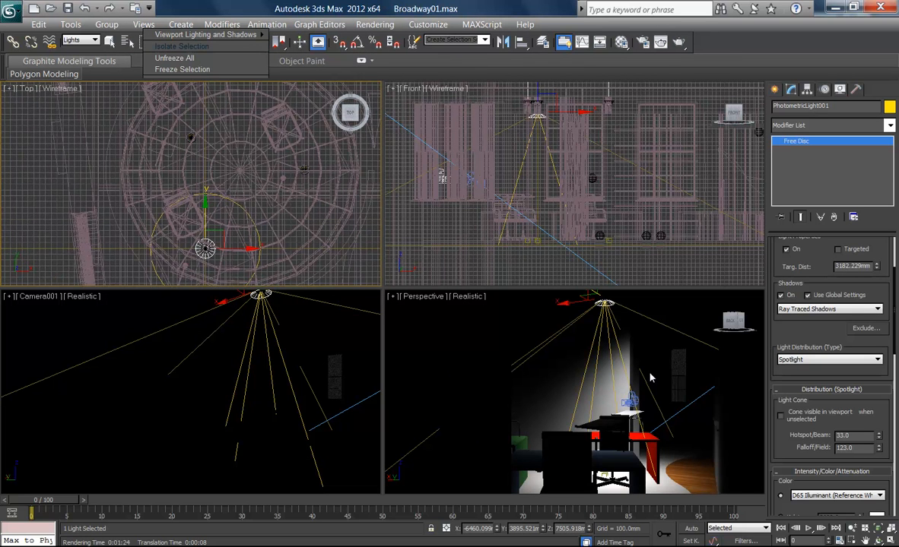
mouse_move(215, 239)
shift+mouse_down()
mouse_move(276, 207)
mouse_move(316, 165)
shift+mouse_up()
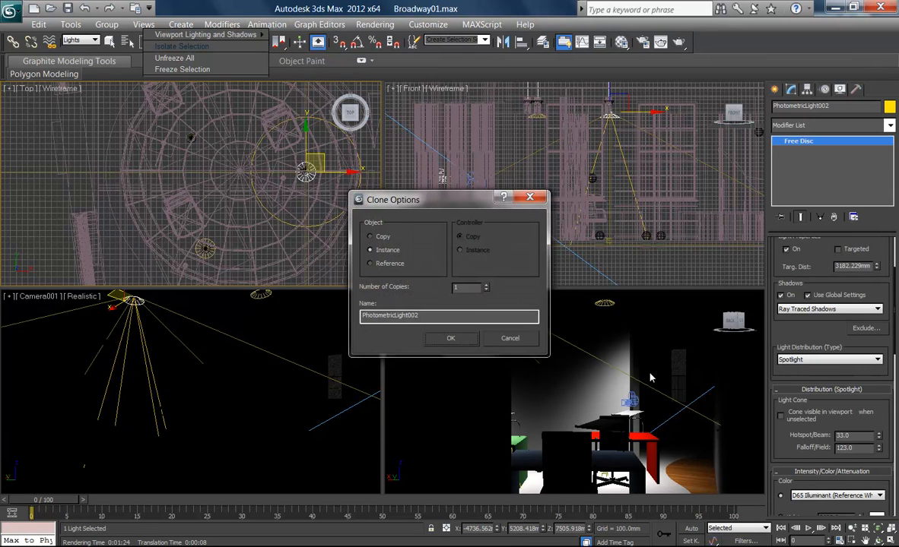
key(Return)
key(z)
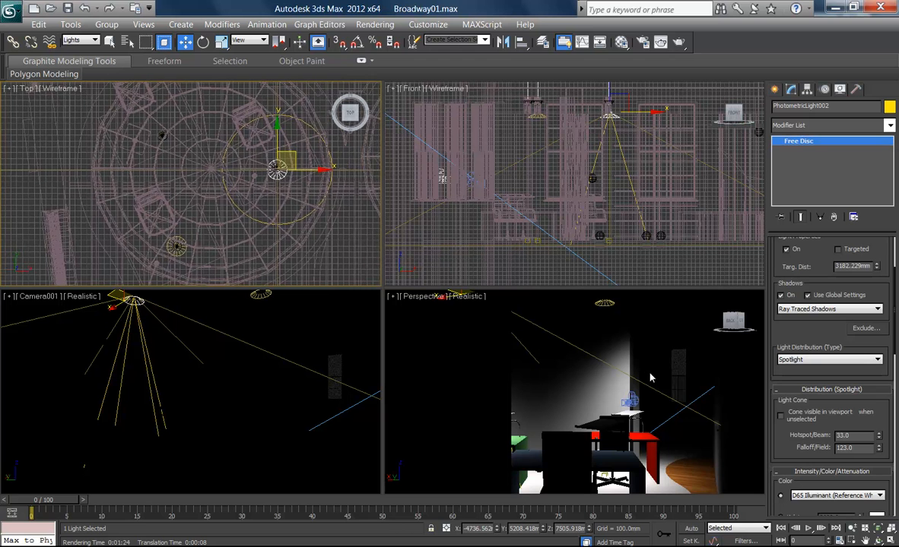
drag(223, 172, 219, 168)
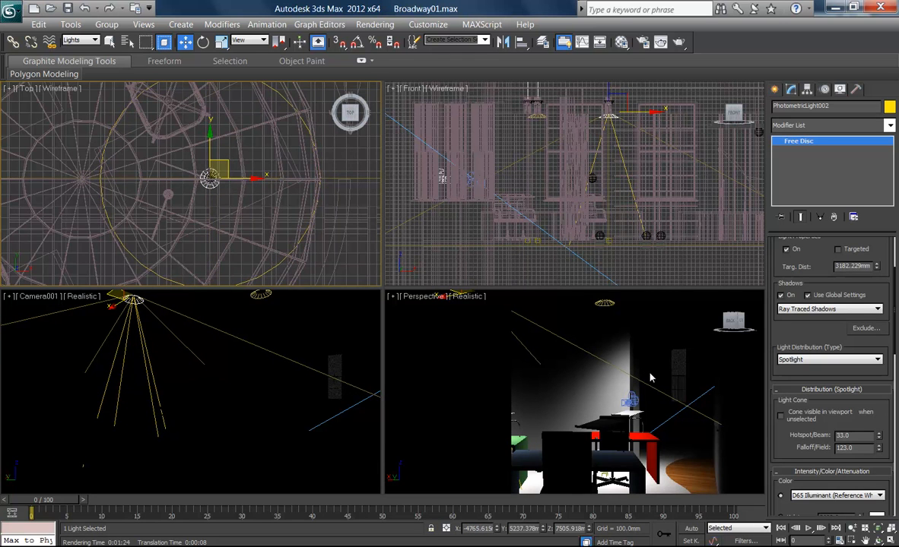
Clone another spotlight instance in the Top view and align it with the third lamp fixture, about X -6700, Y 5795 mm
scroll(312, 267, down, 3)
scroll(312, 266, up, 1)
mouse_move(248, 196)
shift+mouse_down()
mouse_move(120, 142)
mouse_move(83, 146)
mouse_move(92, 148)
mouse_move(78, 159)
shift+mouse_up()
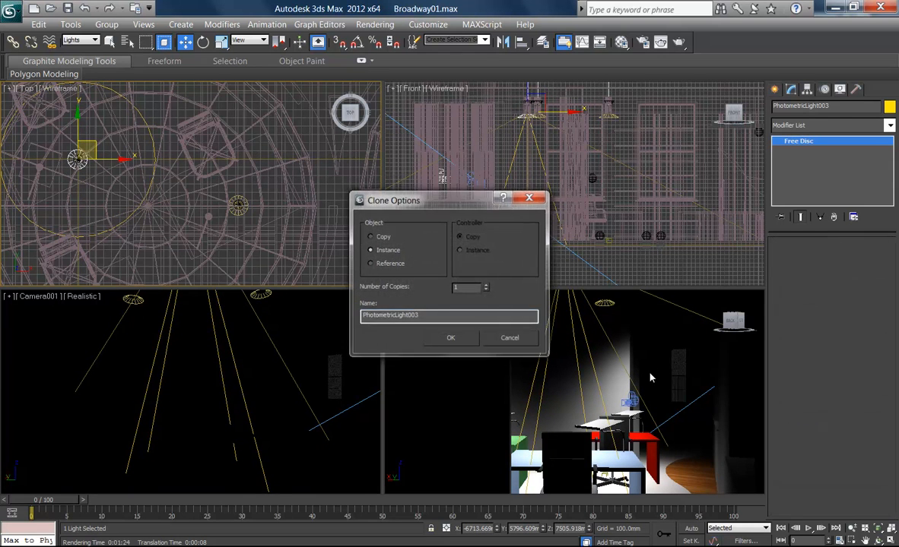
key(Return)
mouse_move(78, 159)
middle_down()
mouse_move(257, 202)
mouse_move(86, 162)
middle_up()
scroll(257, 201, up, 3)
scroll(87, 162, up, 3)
drag(129, 168, 134, 168)
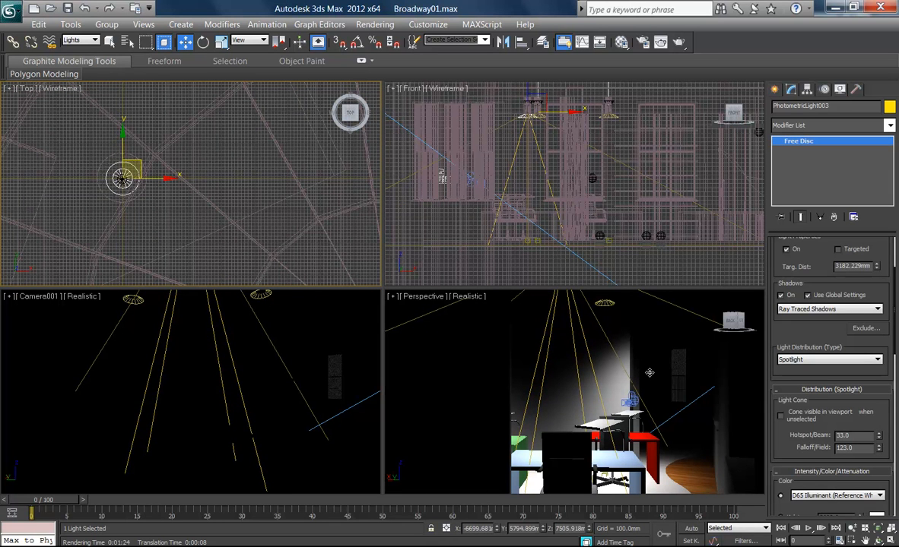
Switch the Camera001 viewport from Realistic to Shaded display and start rendering the camera view
right_click(190, 388)
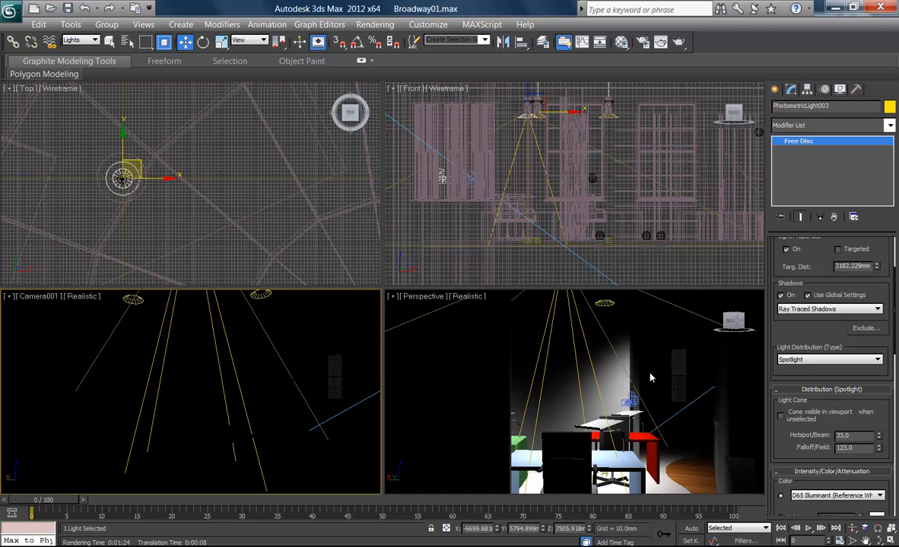
click(82, 296)
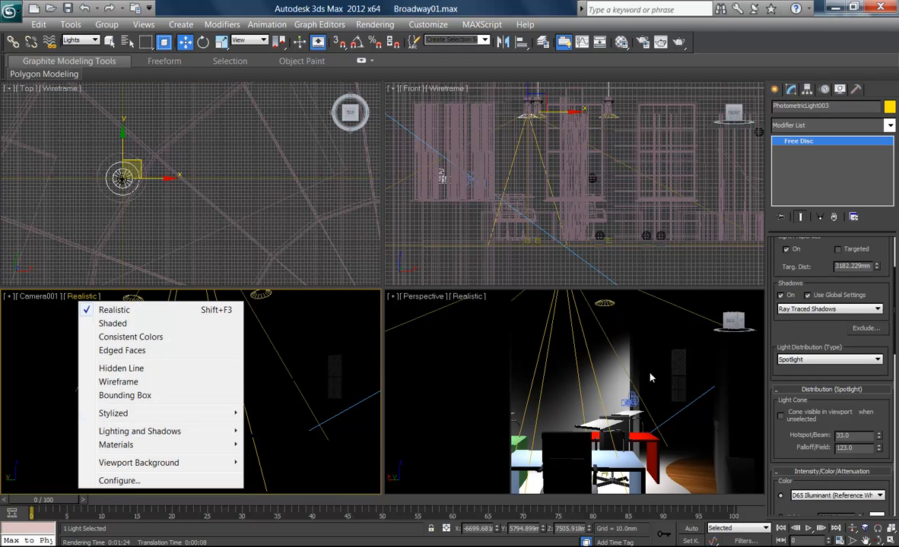
mouse_move(152, 432)
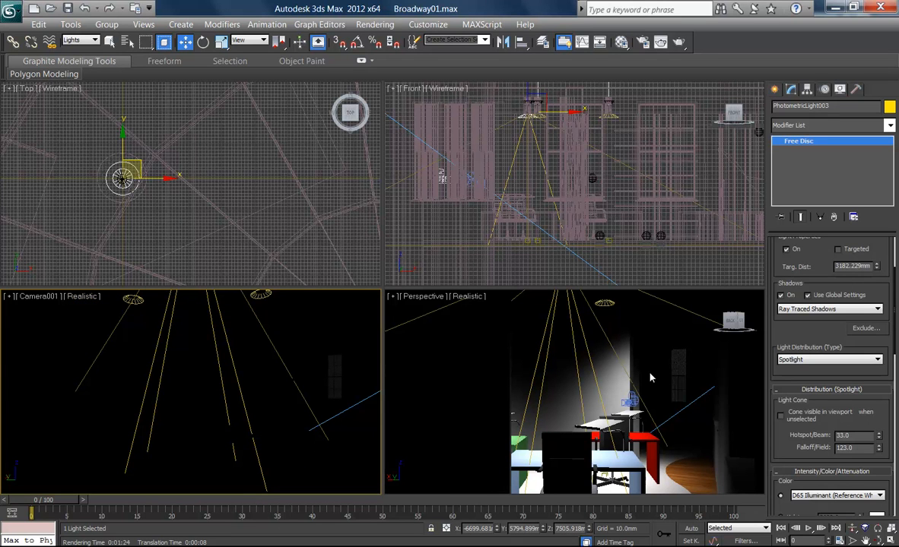
click(80, 299)
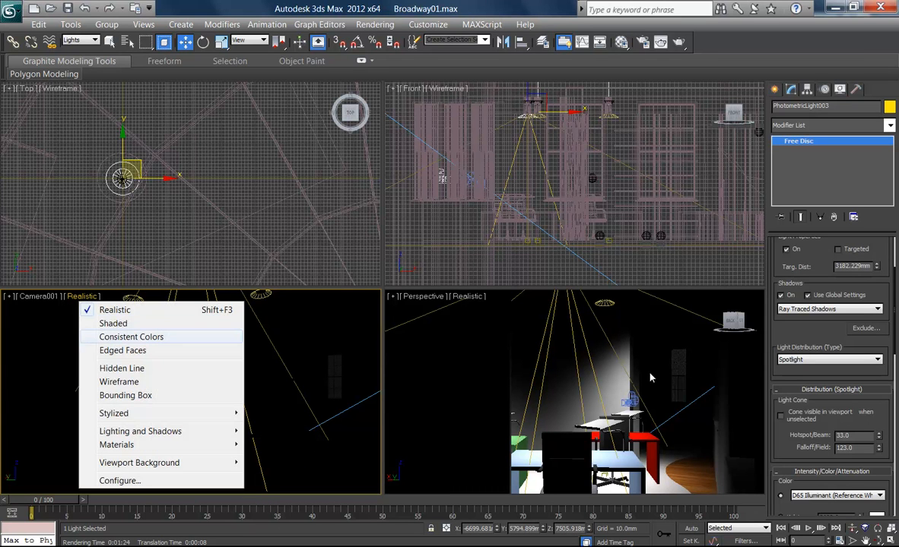
mouse_move(144, 432)
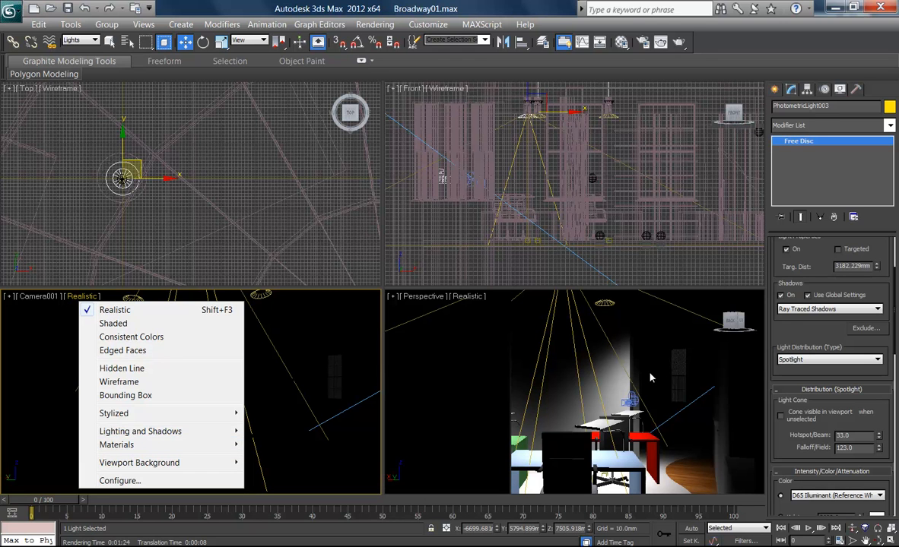
click(82, 297)
click(82, 297)
click(114, 323)
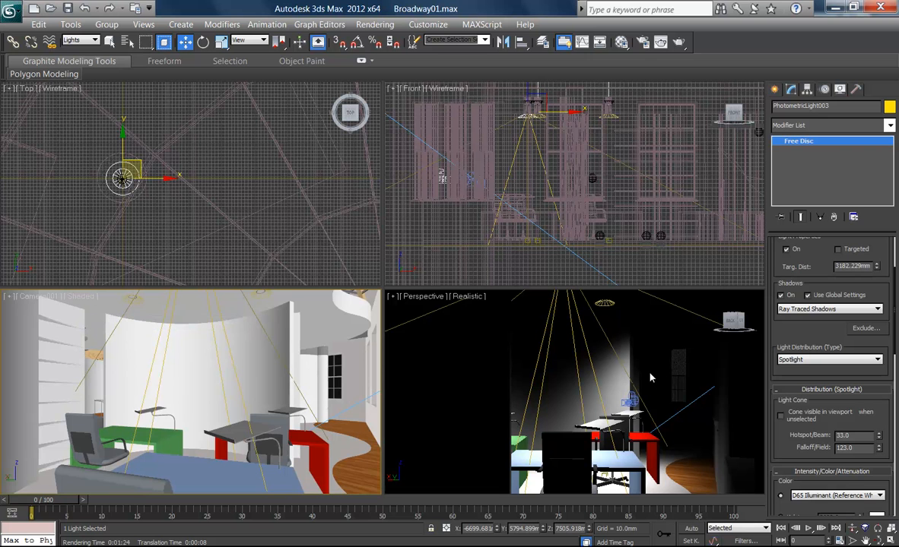
key(shift+q)
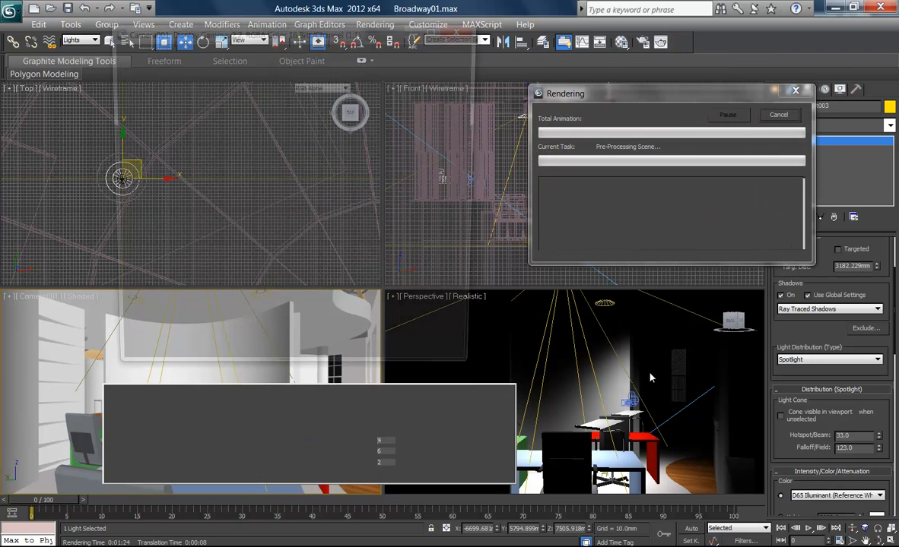